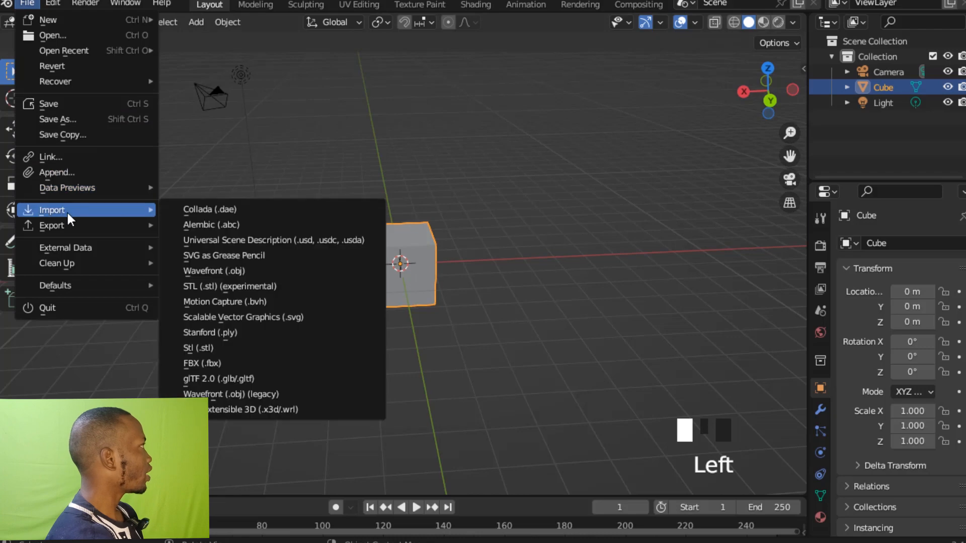
Import the glTF file pm1.glb from drive D and delete the default cube.
click(238, 378)
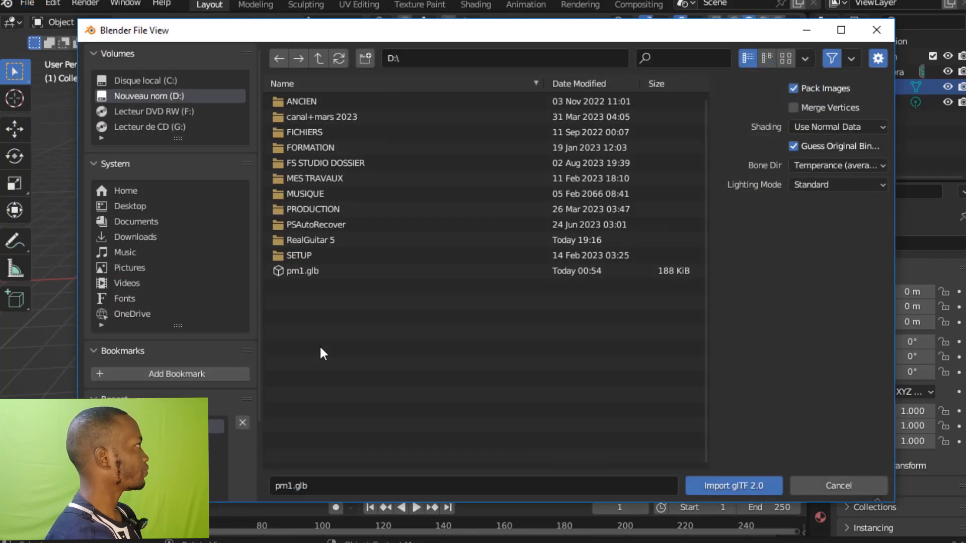
double_click(322, 275)
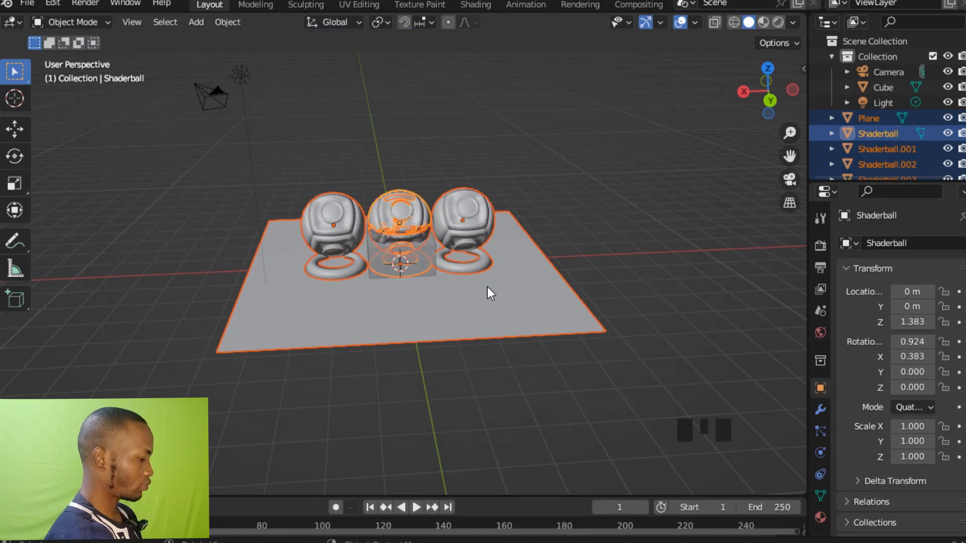
click(467, 244)
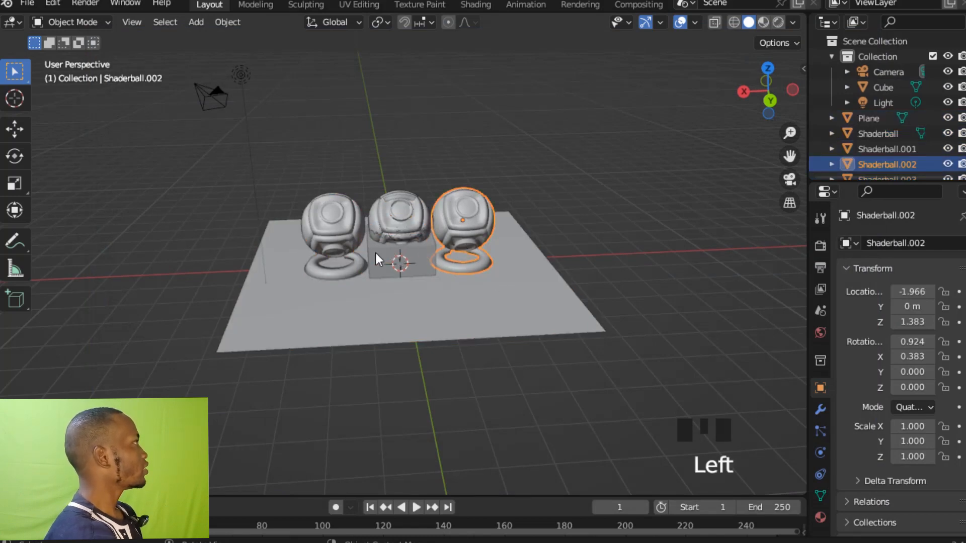
click(375, 252)
key(Delete)
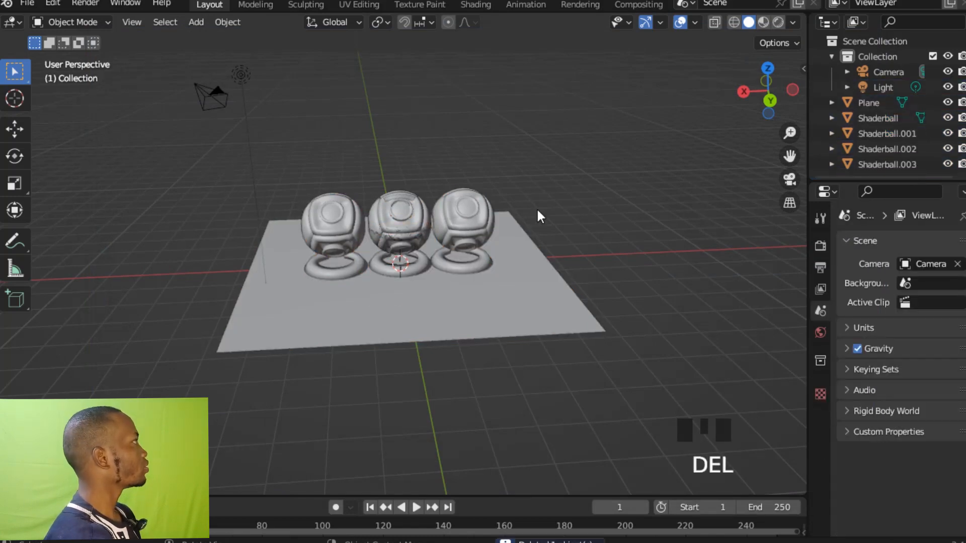
Delete Shaderball, Shaderball.001 and Shaderball.002, keeping only Shaderball.003 on the plane, and save the file.
middle_drag(536, 207, 463, 234)
click(463, 234)
key(Delete)
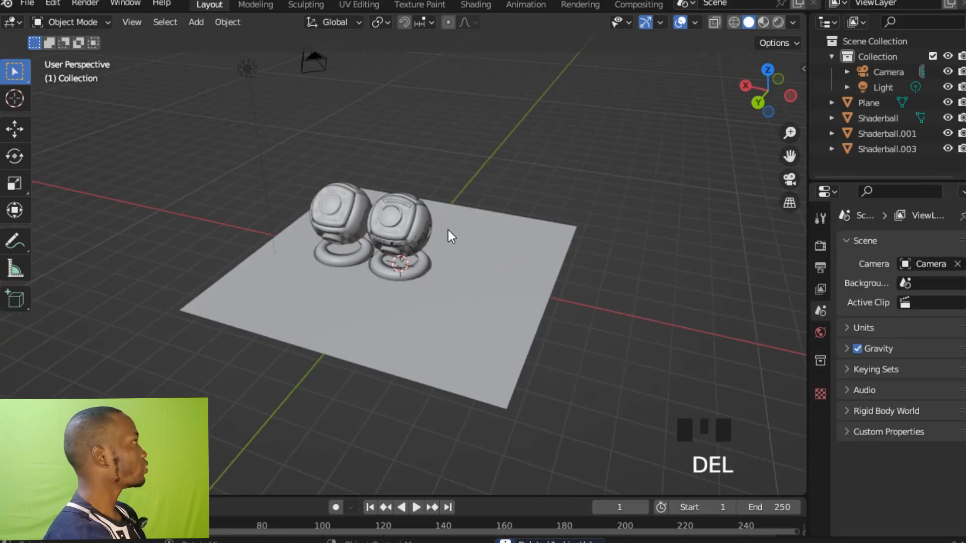
click(345, 214)
key(Delete)
click(410, 228)
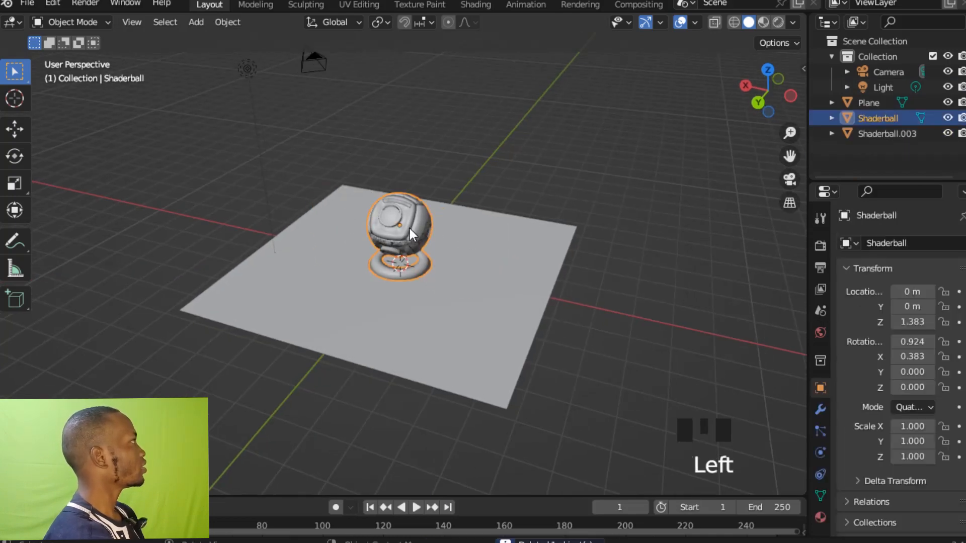
key(Delete)
ctrl+middle_drag(410, 229, 463, 204)
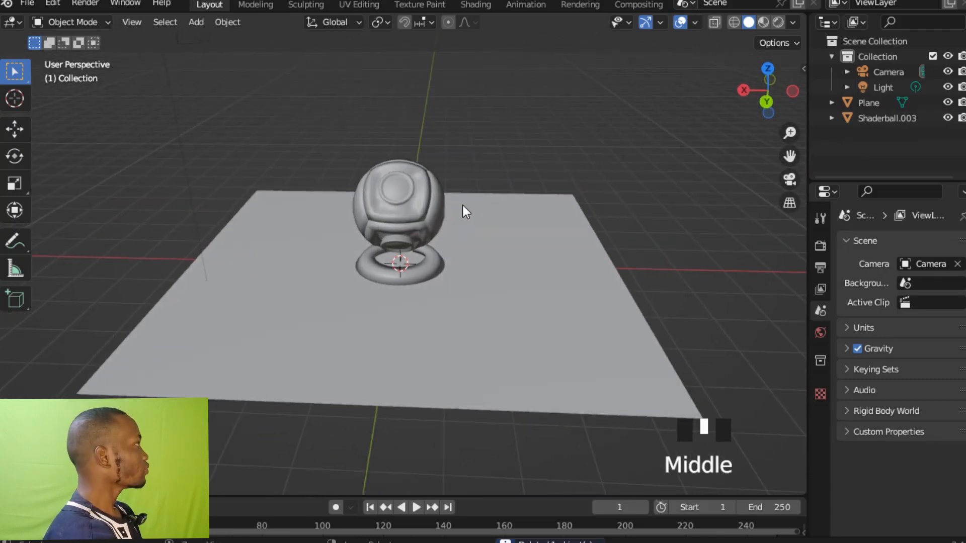
key(ctrl+s)
Split the 3D viewport vertically into two side-by-side areas of about equal width.
shift+middle_drag(419, 365, 471, 307)
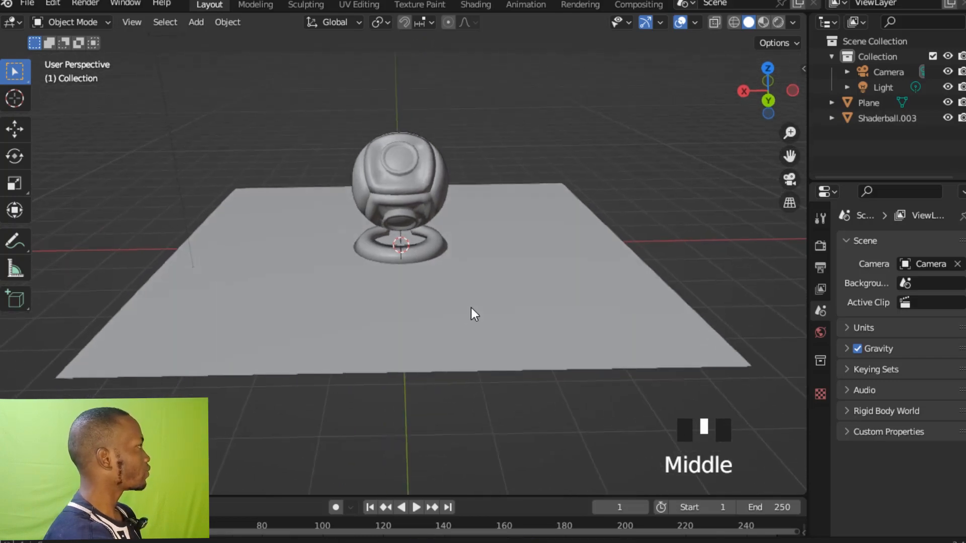
right_click(412, 497)
click(374, 398)
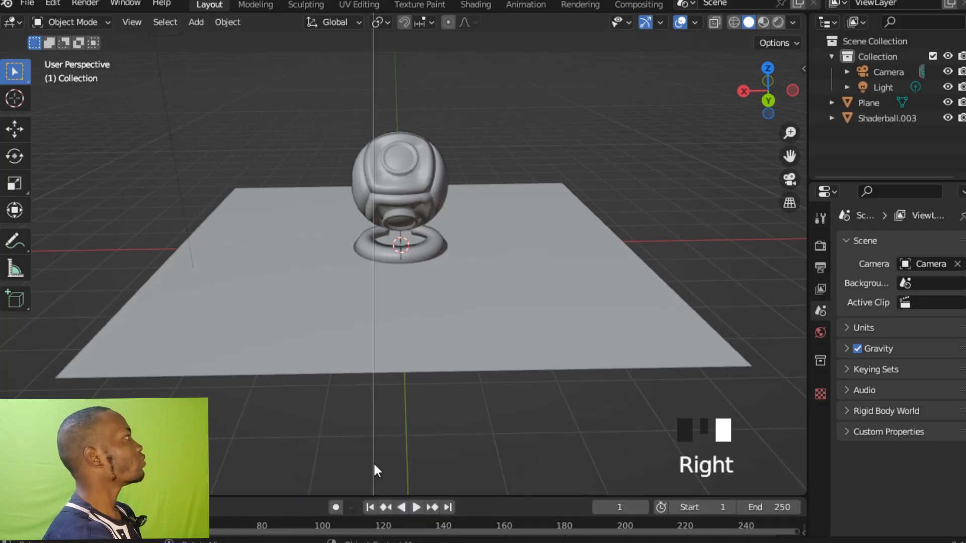
click(403, 373)
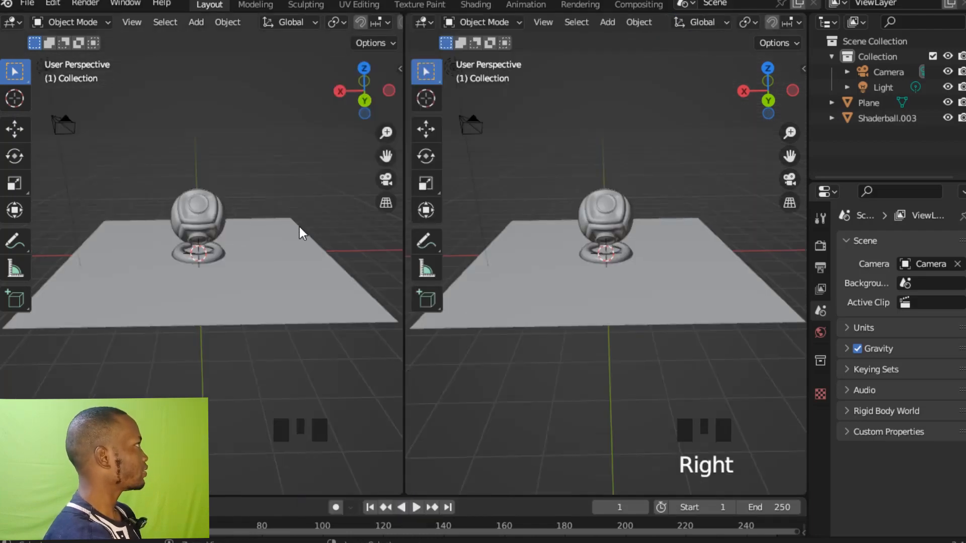
Hide the tool shelf, gizmos and overlays in the first of the two 3D viewports for a clean preview.
ctrl+middle_drag(300, 227, 300, 210)
click(238, 138)
key(t)
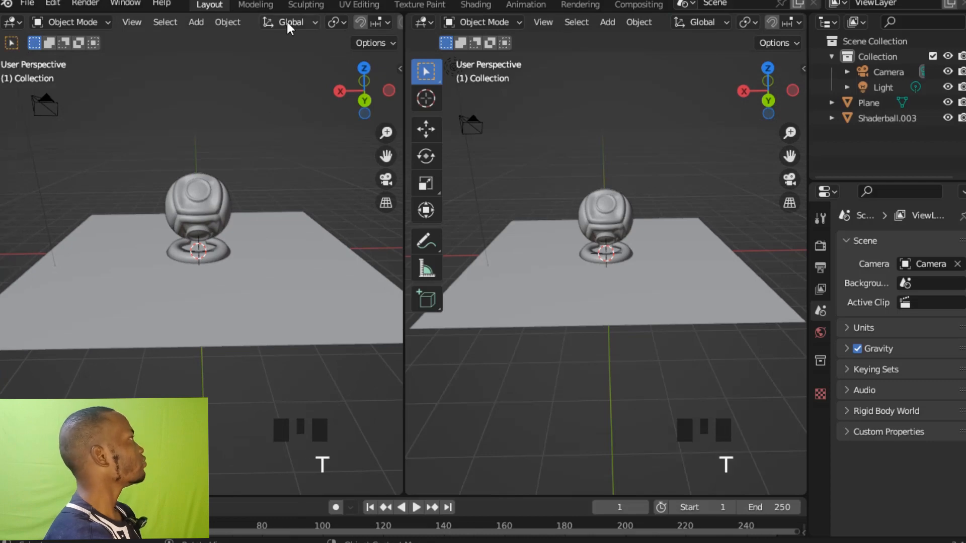
middle_drag(286, 19, 230, 28)
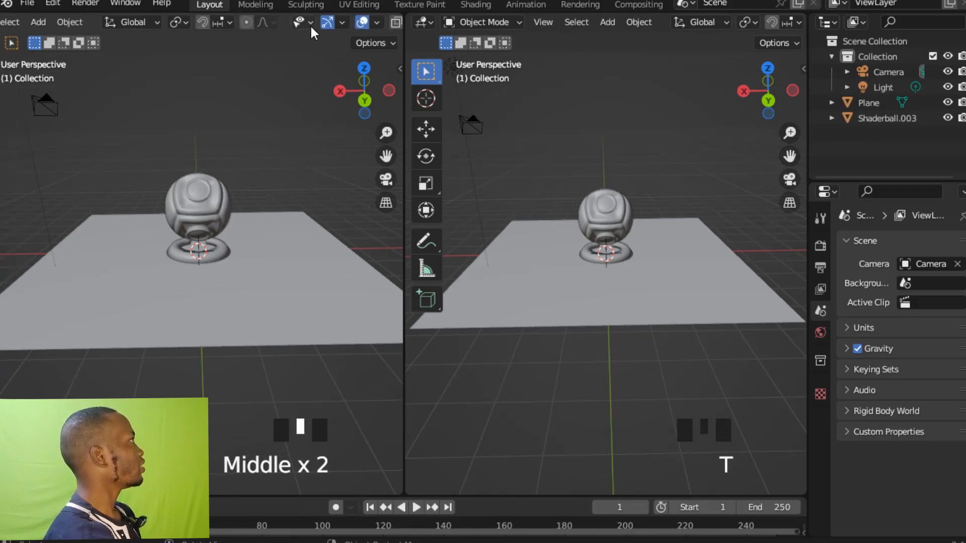
click(325, 21)
click(360, 22)
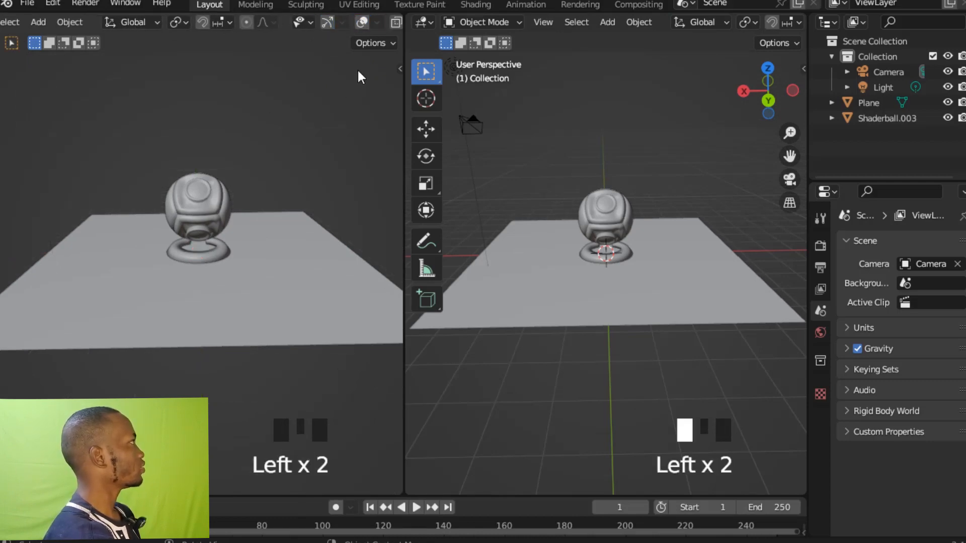
middle_drag(358, 75, 377, 172)
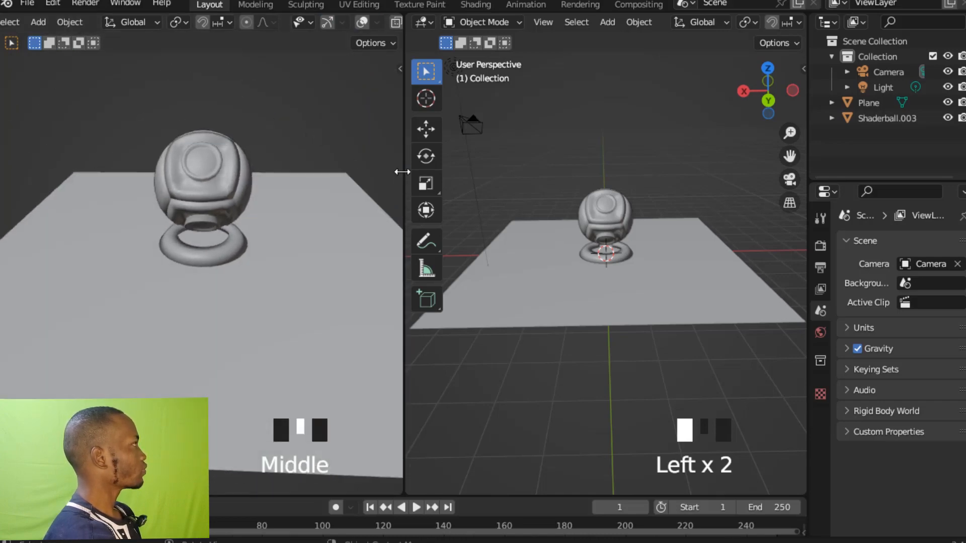
Make the clean preview viewport wider than the area beside it and save the file.
drag(401, 172, 474, 181)
ctrl+middle_drag(434, 199, 424, 214)
key(ctrl+s)
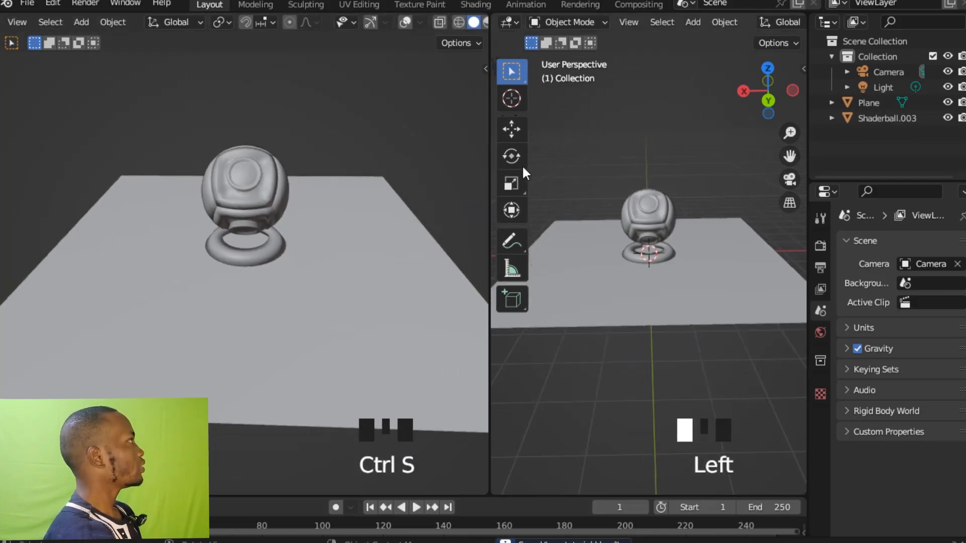
drag(492, 166, 459, 168)
Change the second 3D viewport to the Shader Editor and hide its sidebar.
click(475, 21)
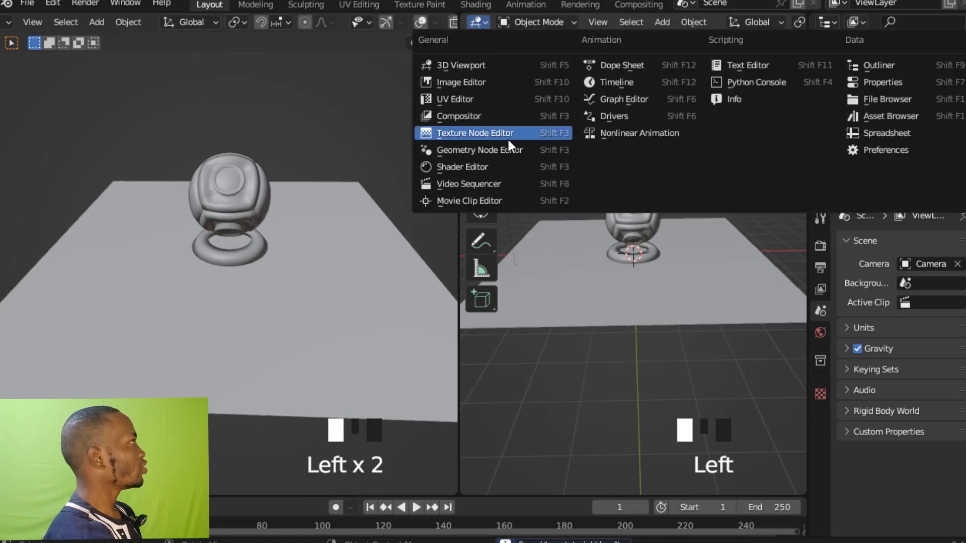
click(473, 168)
ctrl+middle_drag(573, 180, 611, 215)
click(566, 180)
key(n)
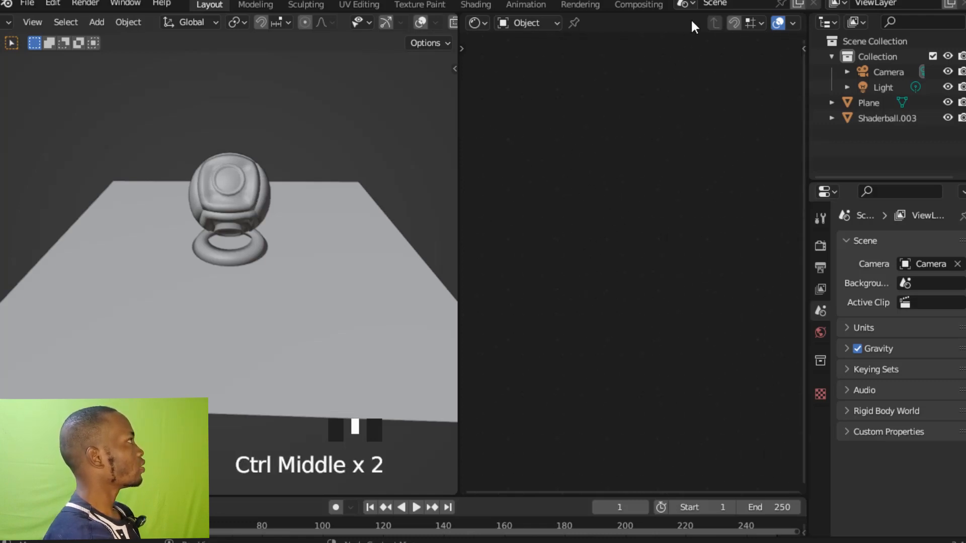
middle_drag(694, 26, 634, 28)
middle_drag(720, 35, 692, 26)
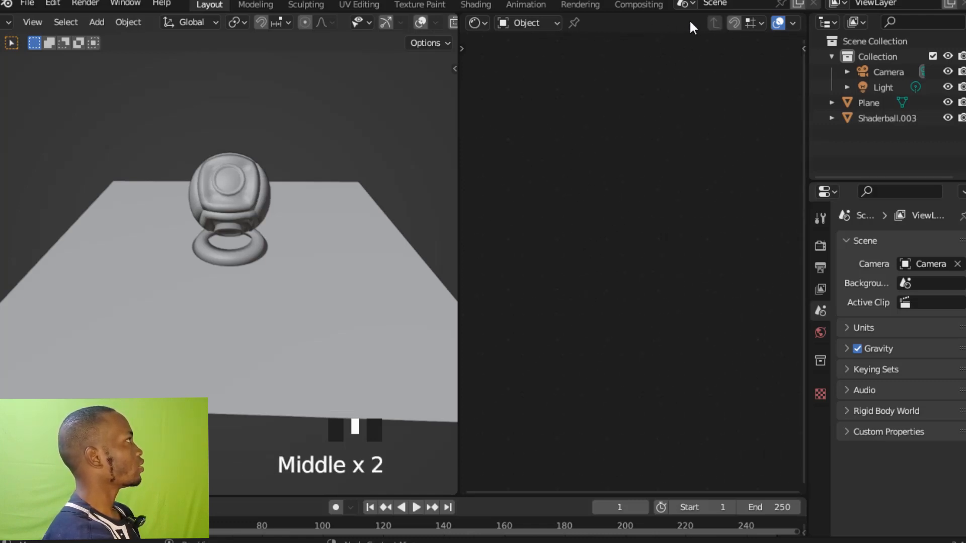
Switch the preview viewport to rendered shading and turn off Scene World lighting.
middle_drag(406, 24, 318, 25)
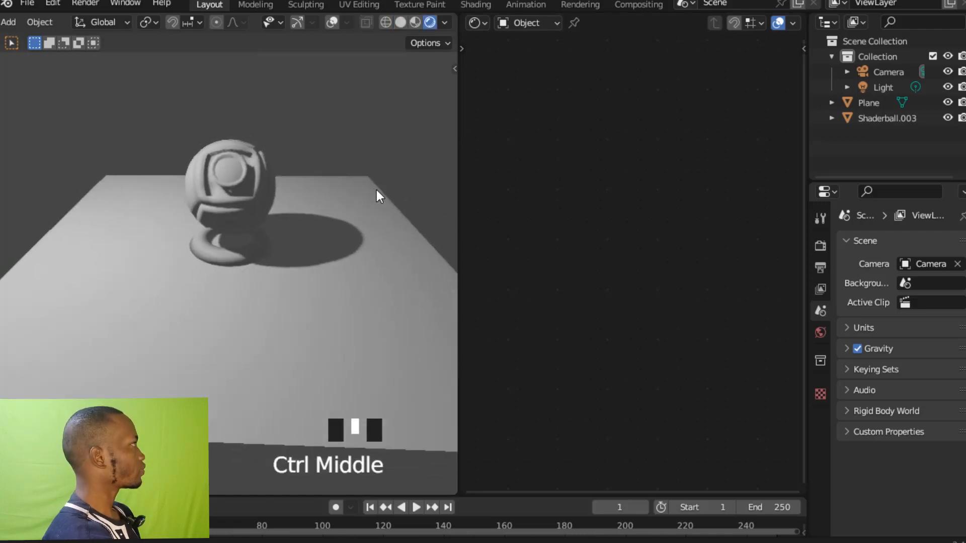
ctrl+middle_drag(376, 189, 371, 164)
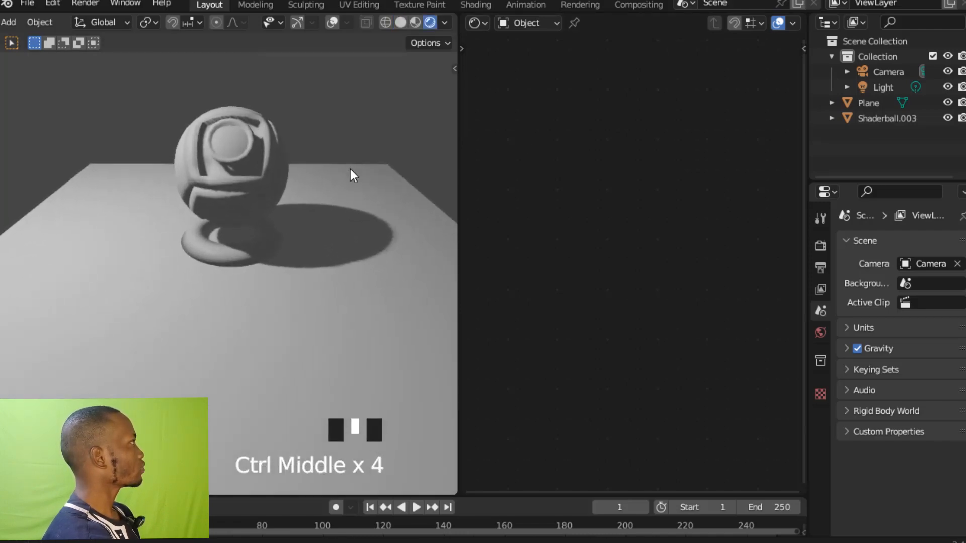
click(445, 23)
click(356, 115)
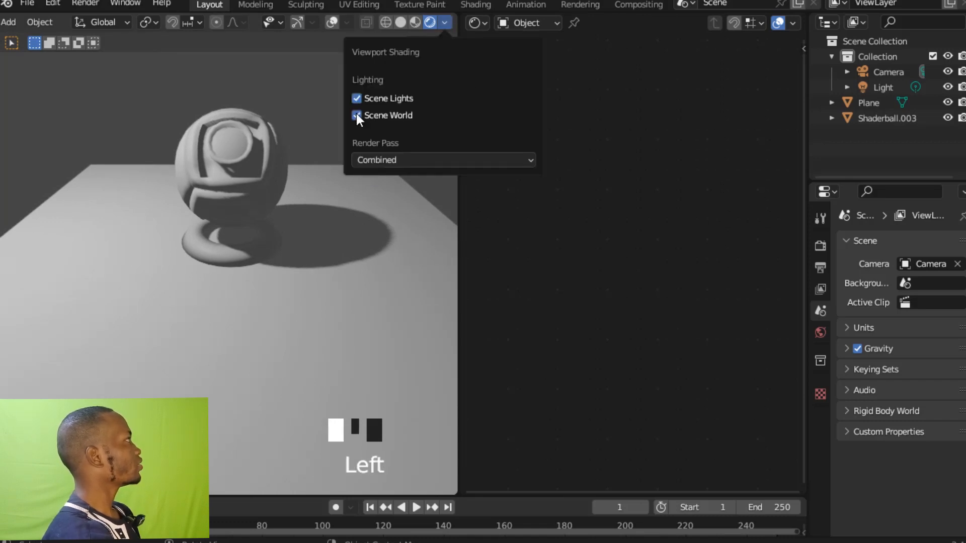
middle_drag(308, 101, 306, 117)
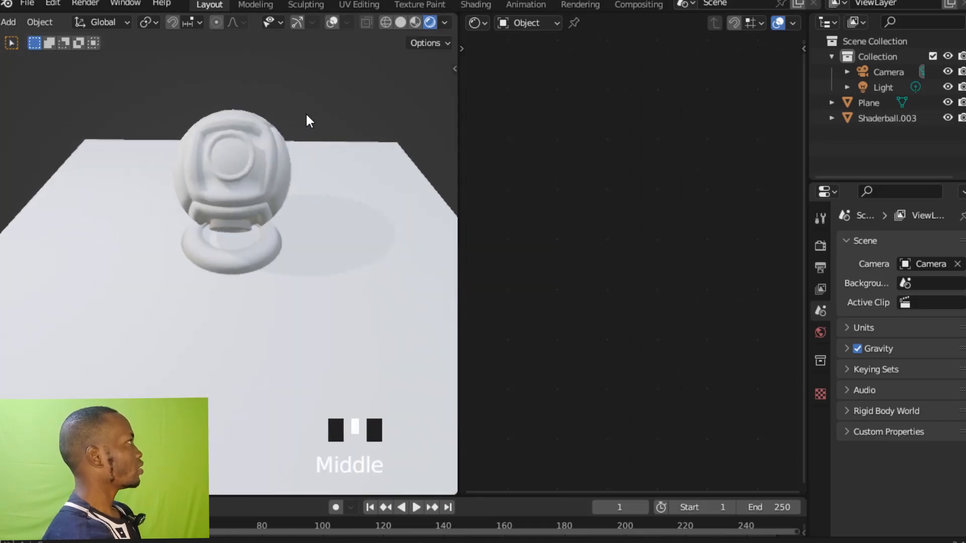
Set the Look in the render settings' Color Management to Very High Contrast.
click(819, 245)
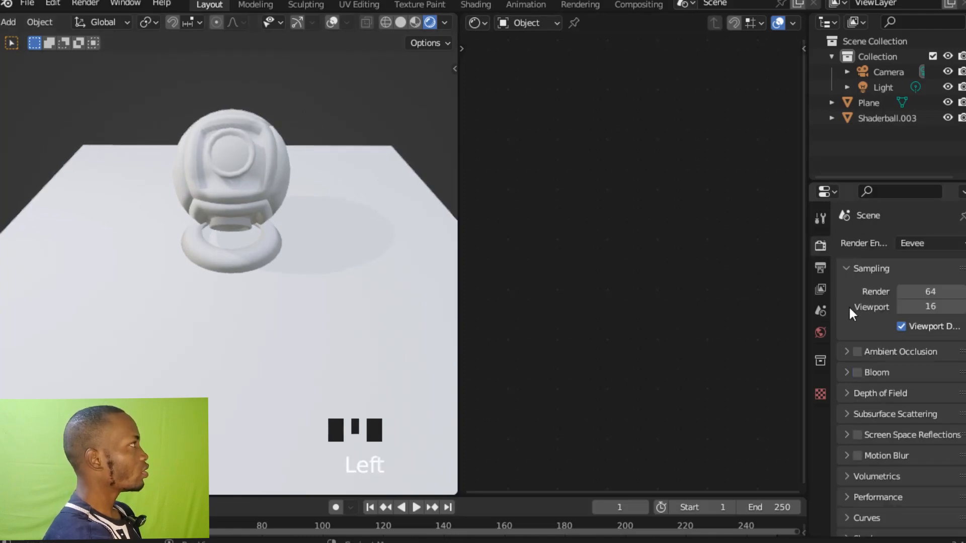
ctrl+middle_drag(849, 303, 855, 332)
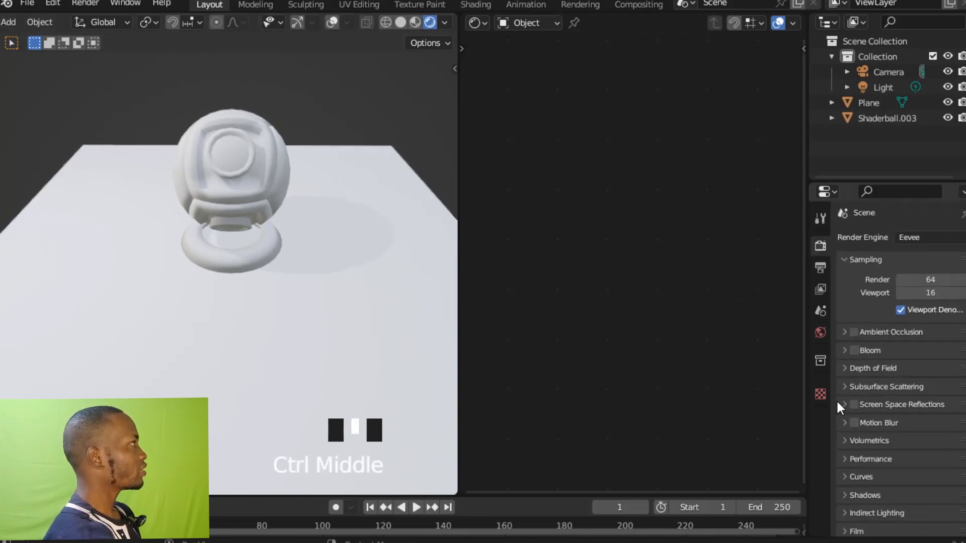
mouse_move(839, 408)
middle_down()
mouse_move(837, 387)
mouse_move(835, 421)
mouse_move(839, 387)
middle_up()
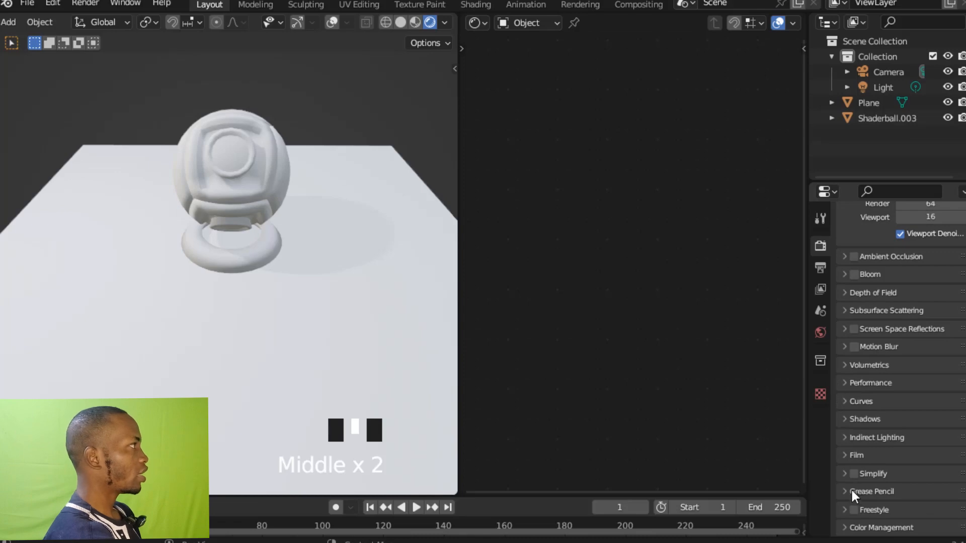
click(847, 528)
middle_drag(846, 502, 848, 432)
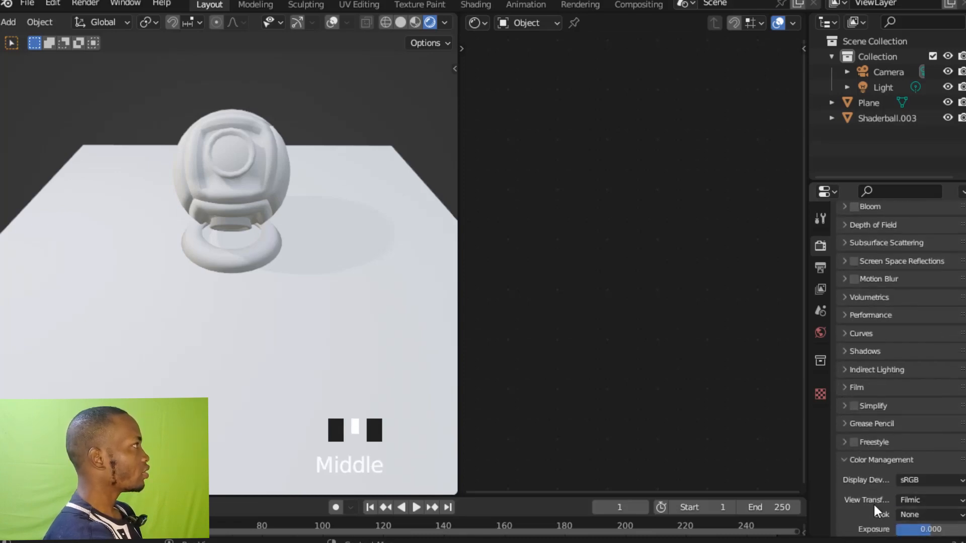
middle_drag(873, 502, 872, 485)
click(909, 495)
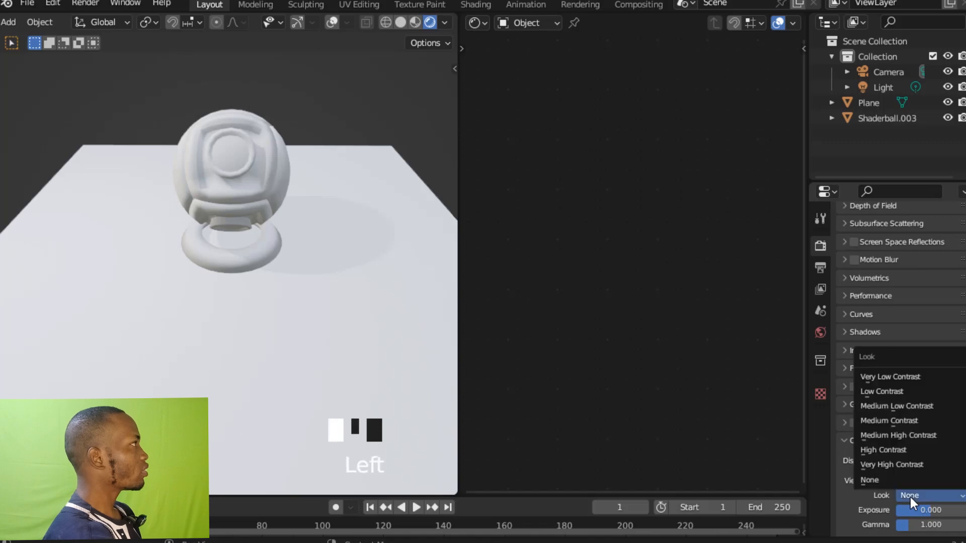
click(885, 464)
ctrl+middle_drag(432, 255, 424, 228)
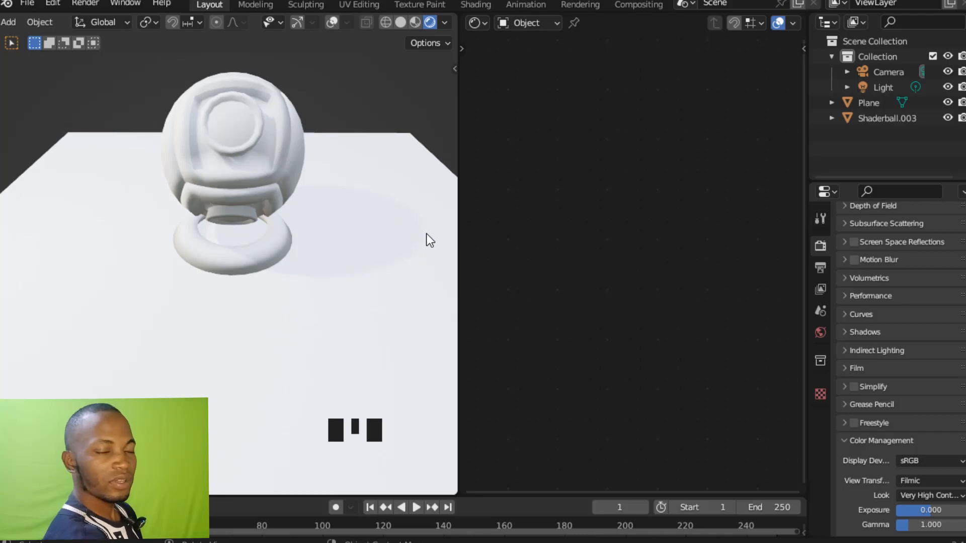
Select the floor plane and add the images GRID NORMAL, grid base color 2 and GRID GROUGHNESS 2 from the GRID folder as texture nodes in its material.
click(384, 270)
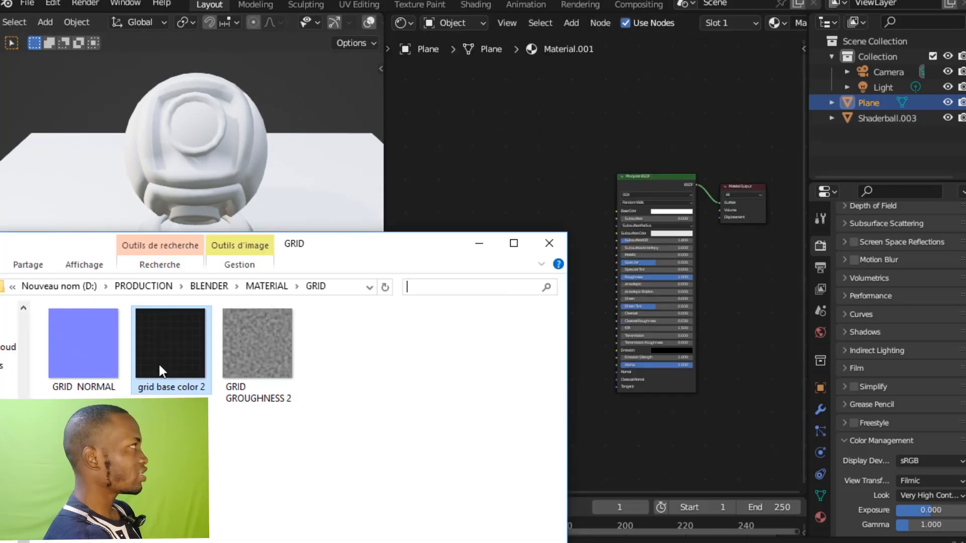
click(94, 366)
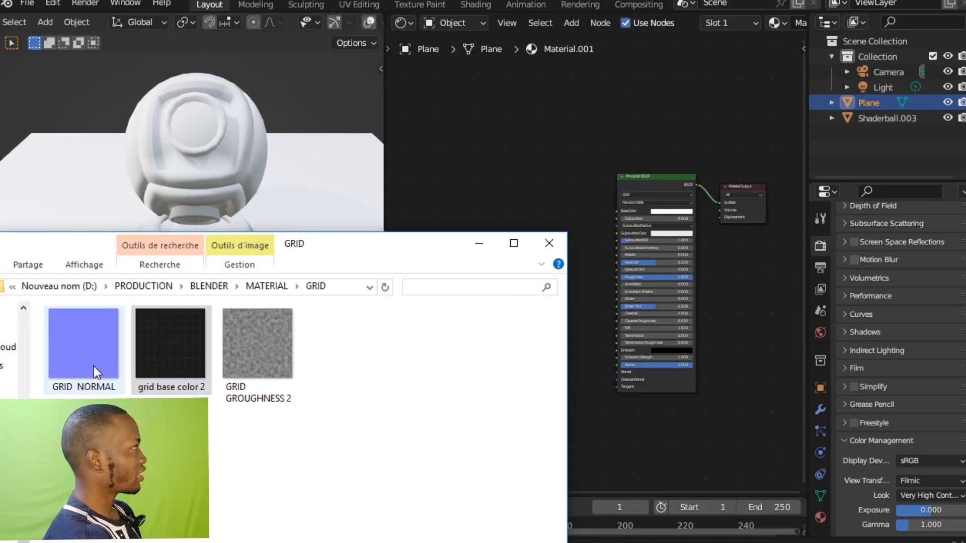
drag(87, 370, 460, 212)
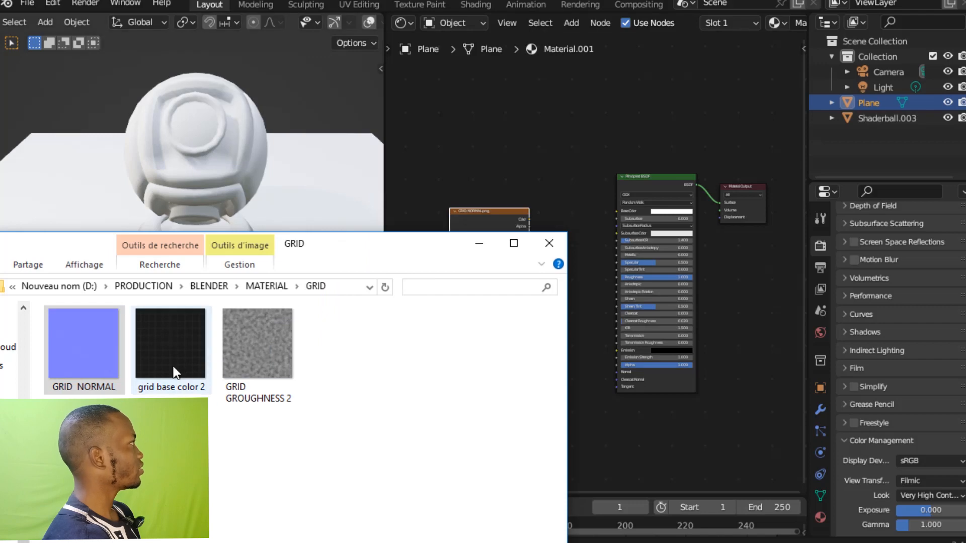
drag(175, 372, 449, 169)
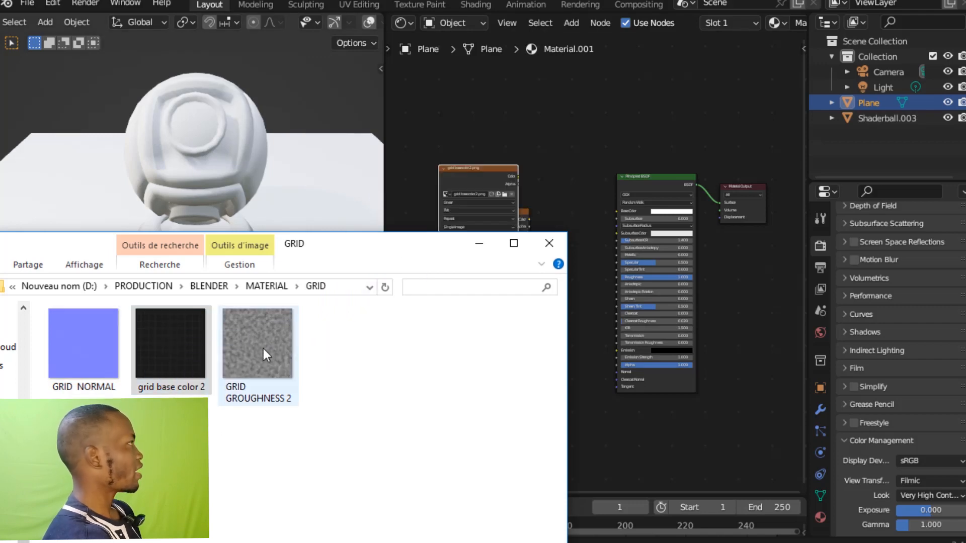
drag(263, 349, 479, 116)
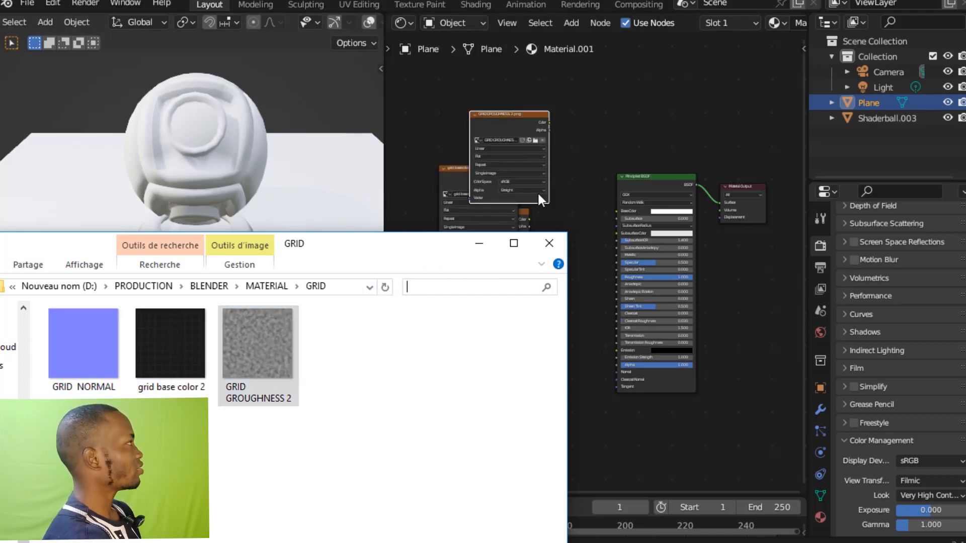
click(479, 243)
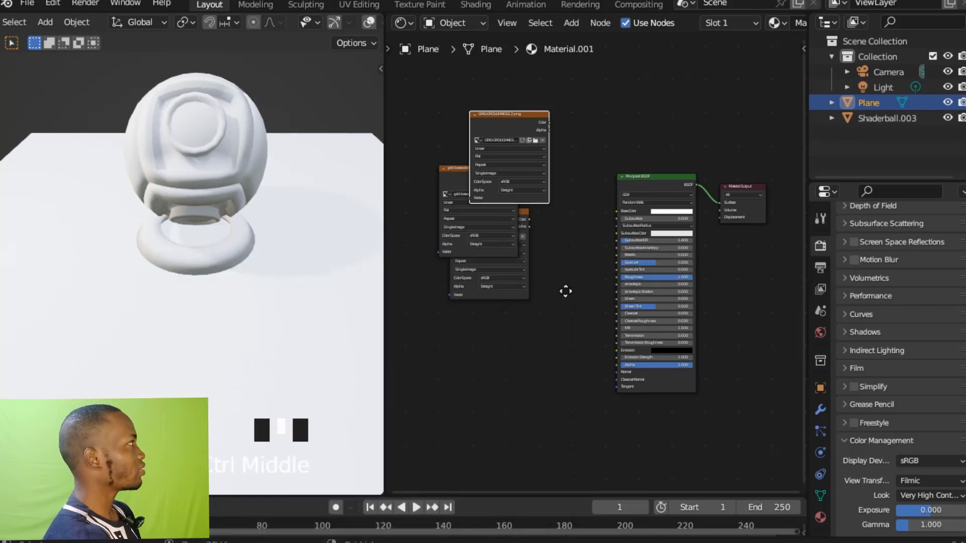
ctrl+middle_drag(565, 292, 671, 282)
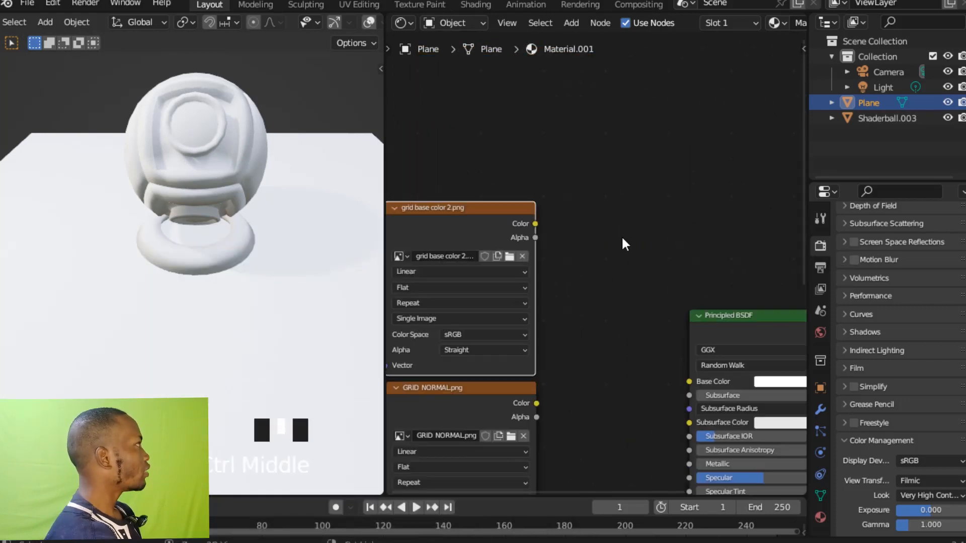
Link the grid base color 2 texture's Color output to the Principled BSDF's Base Color.
ctrl+middle_drag(622, 238, 633, 202)
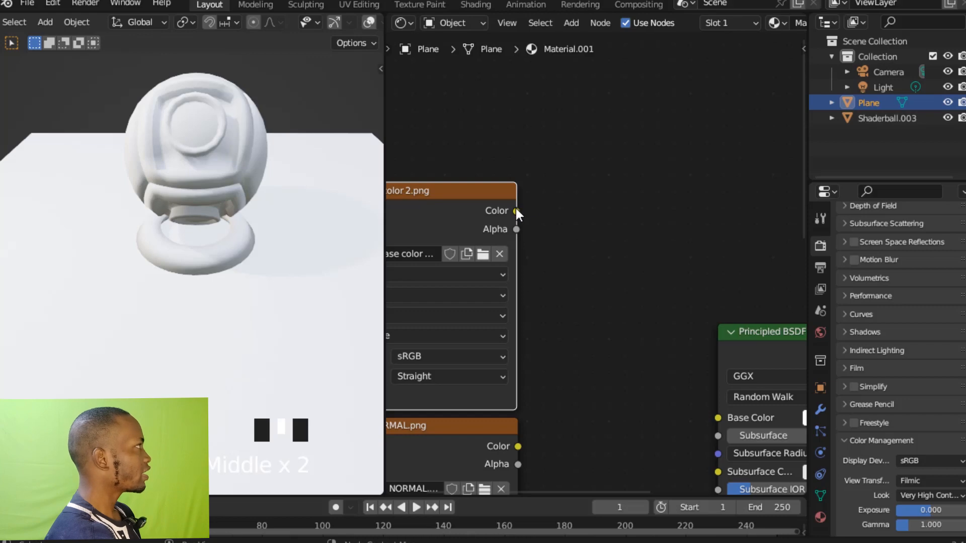
drag(515, 208, 716, 418)
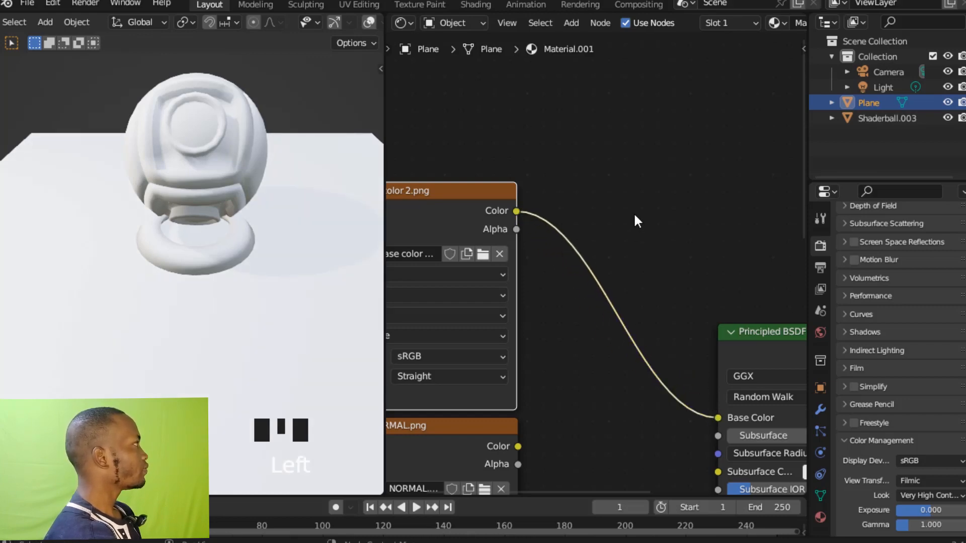
ctrl+middle_drag(634, 218, 624, 300)
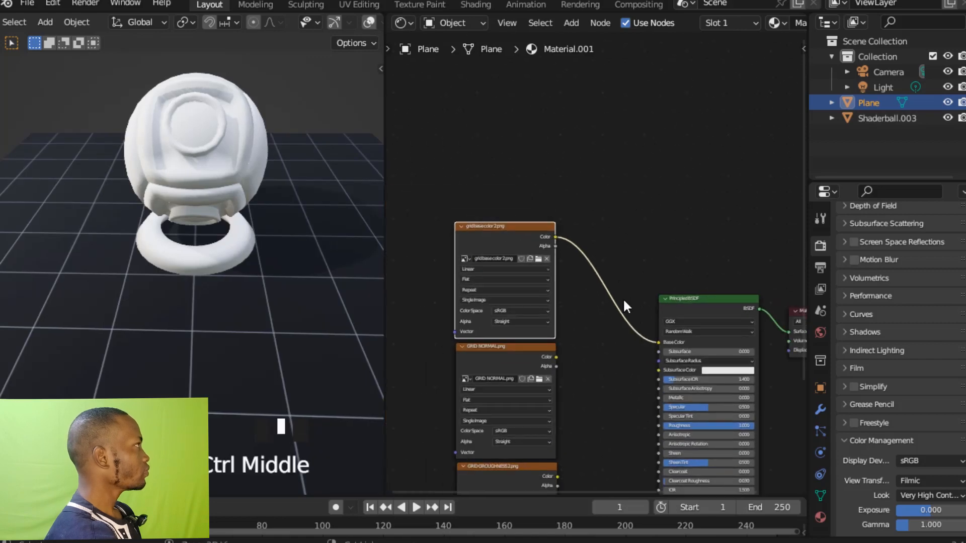
Rearrange the texture nodes so GRID GROUGHNESS 2 sits between the grid base color 2 and GRID NORMAL nodes.
shift+middle_drag(585, 379, 621, 246)
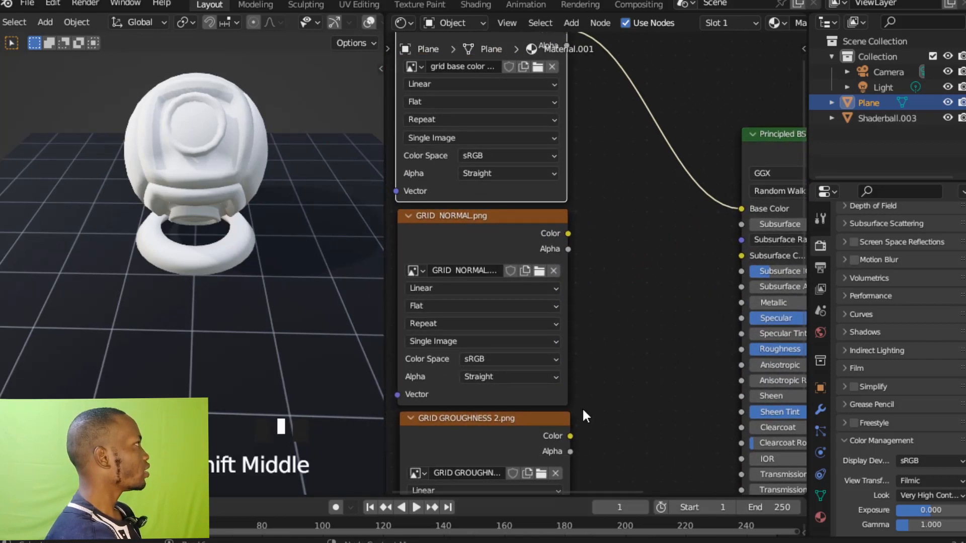
ctrl+middle_drag(583, 411, 567, 366)
ctrl+middle_drag(593, 328, 614, 384)
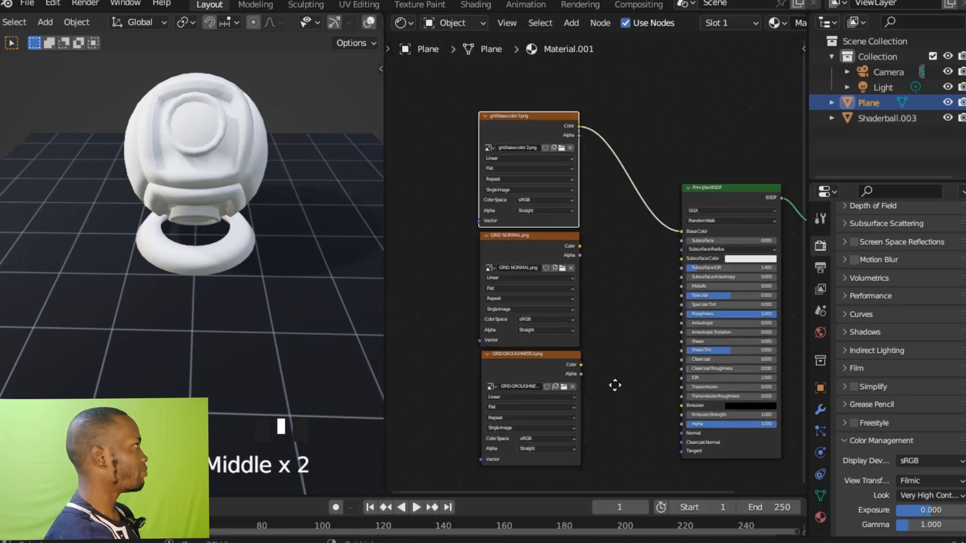
drag(545, 364, 458, 336)
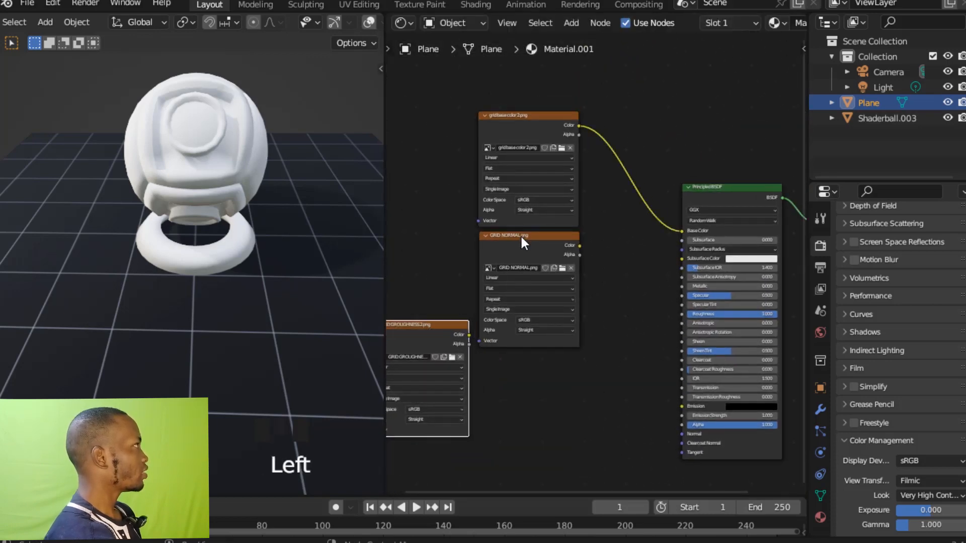
drag(520, 234, 523, 377)
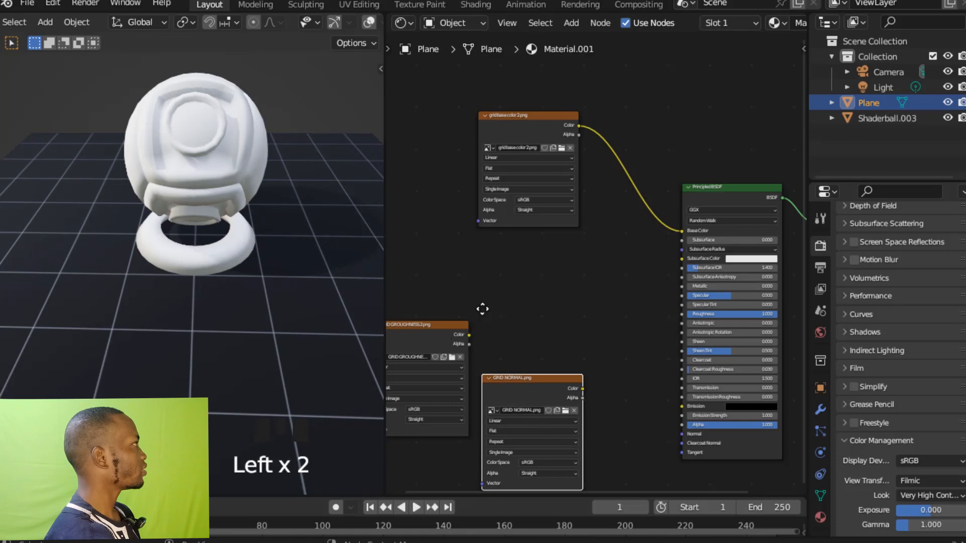
drag(444, 322, 554, 238)
Link GRID GROUGHNESS 2's Color output to Roughness and GRID NORMAL's Color output to Normal on the Principled BSDF.
ctrl+middle_drag(580, 273, 582, 246)
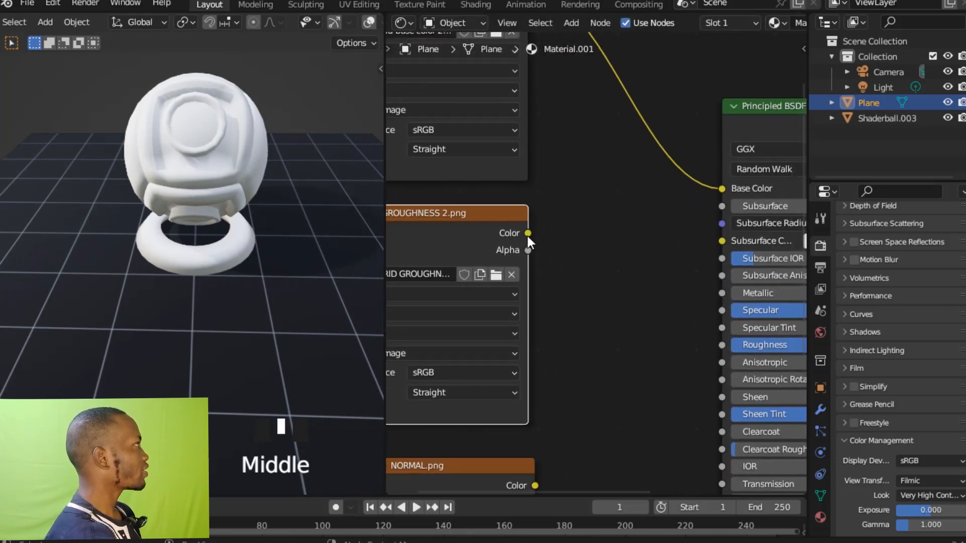
drag(527, 234, 722, 345)
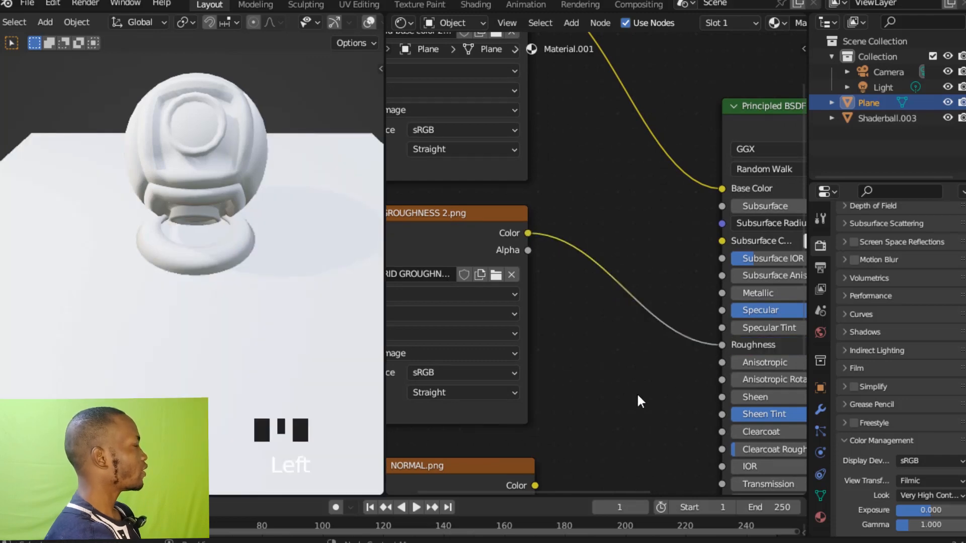
ctrl+middle_drag(633, 403, 649, 281)
mouse_move(563, 254)
shift+middle_down()
mouse_move(593, 231)
mouse_move(577, 241)
shift+middle_up()
drag(579, 240, 769, 327)
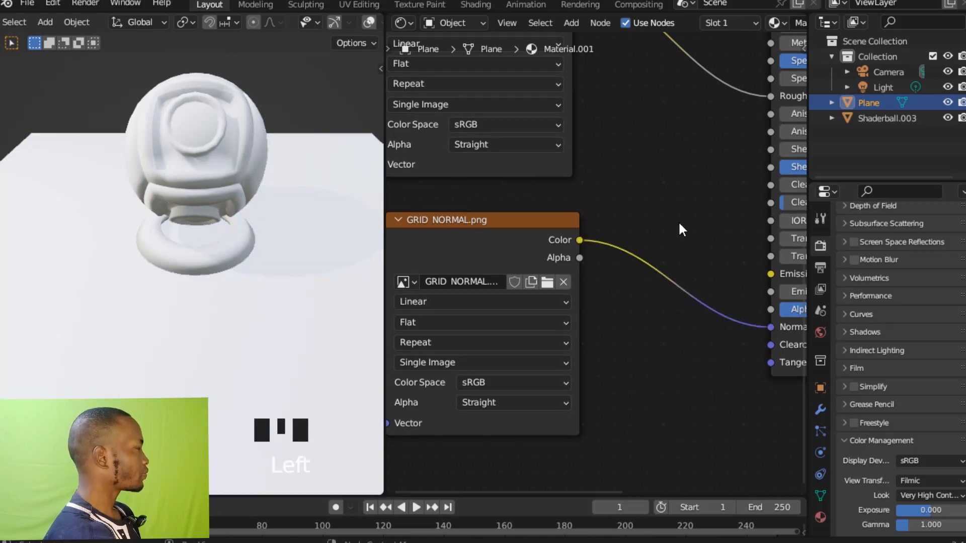
ctrl+middle_drag(676, 181, 868, 264)
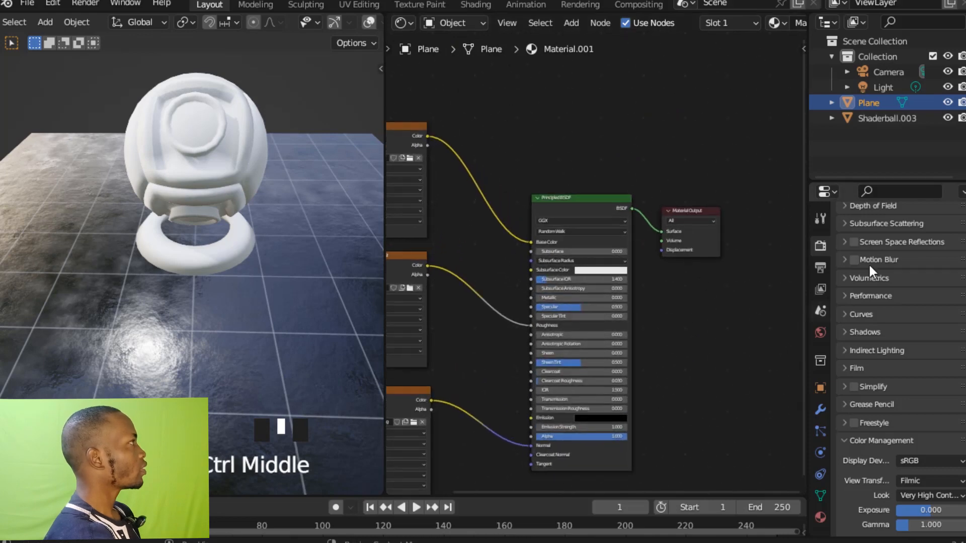
Enable Screen Space Reflections in the render settings.
click(821, 249)
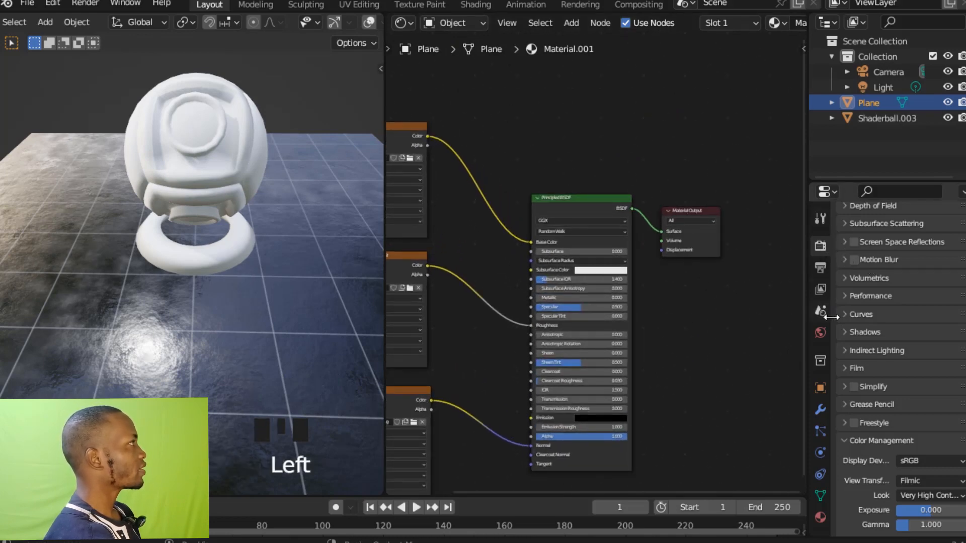
middle_drag(835, 332, 836, 385)
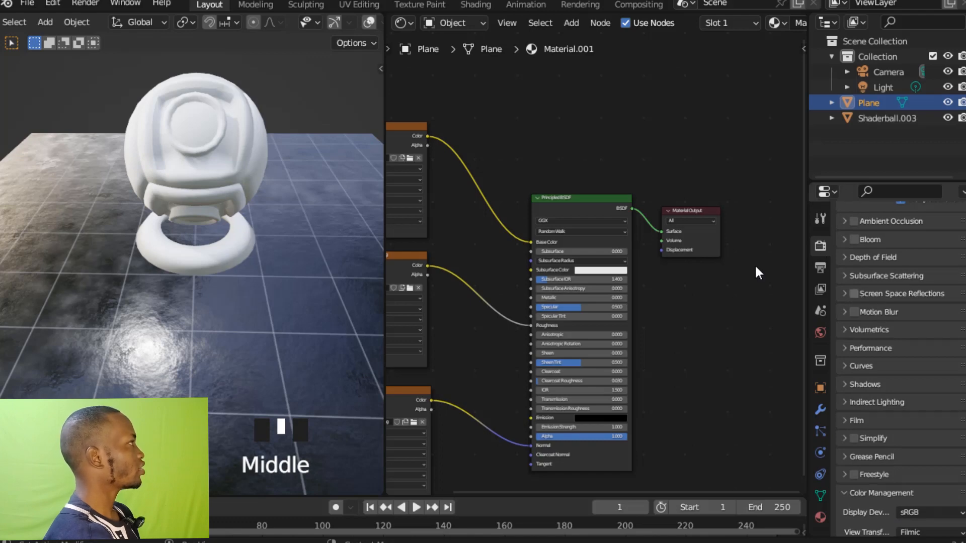
click(854, 294)
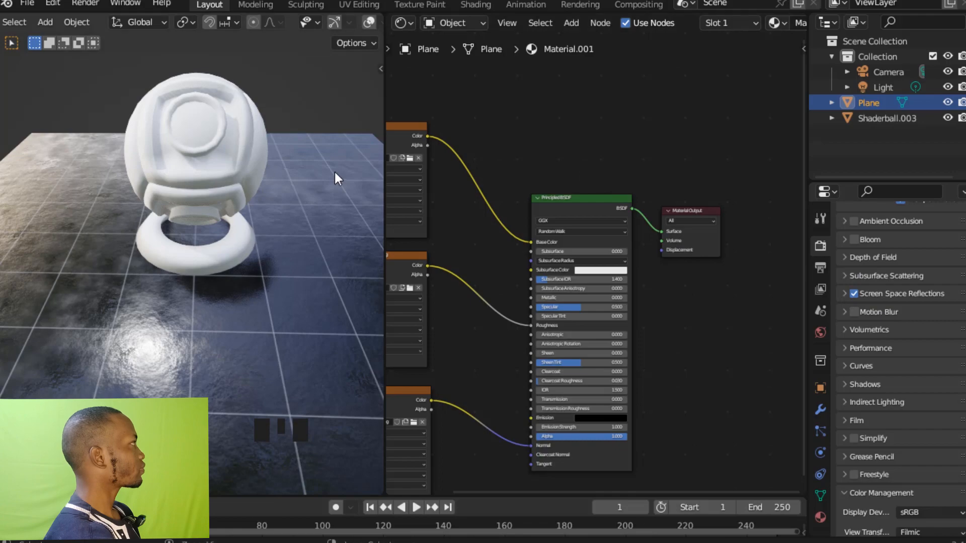
Select the shader ball to bring up its material nodes and save the file.
ctrl+middle_drag(334, 172, 280, 212)
click(261, 207)
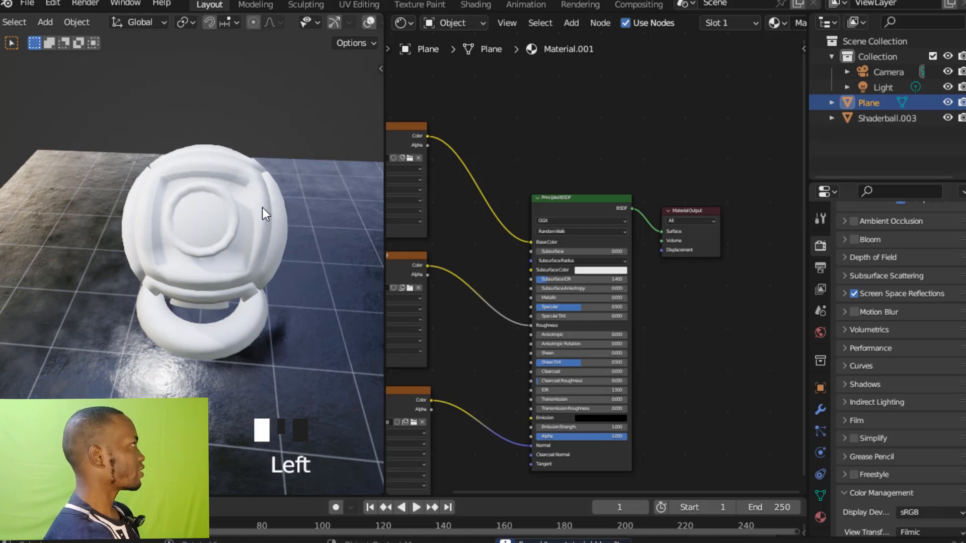
key(ctrl+s)
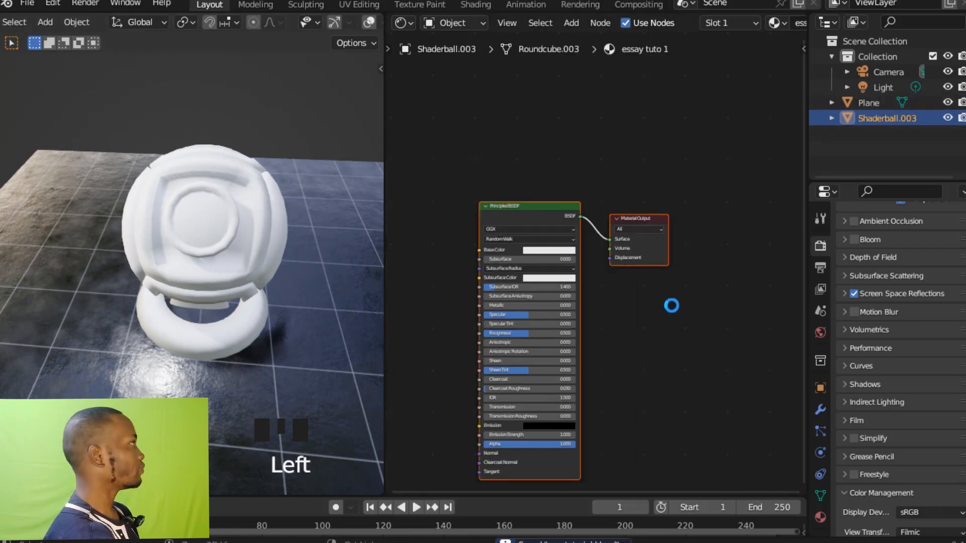
Duplicate the Principled BSDF node in the shader ball's material and place the copy directly below the original.
ctrl+middle_drag(667, 297, 630, 241)
shift+middle_drag(703, 300, 719, 234)
click(608, 161)
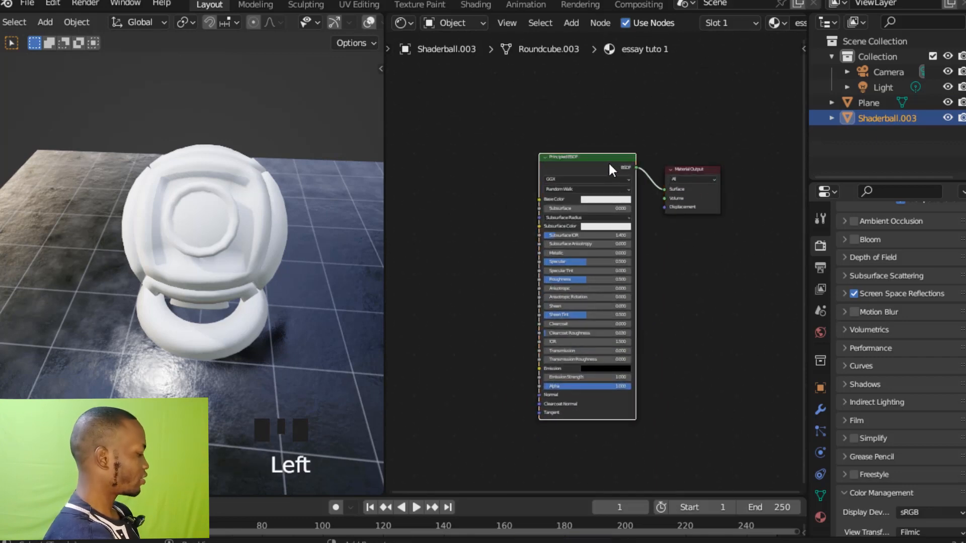
key(shift+d)
click(711, 304)
ctrl+middle_drag(711, 303, 691, 301)
drag(662, 291, 664, 360)
ctrl+middle_drag(663, 360, 685, 260)
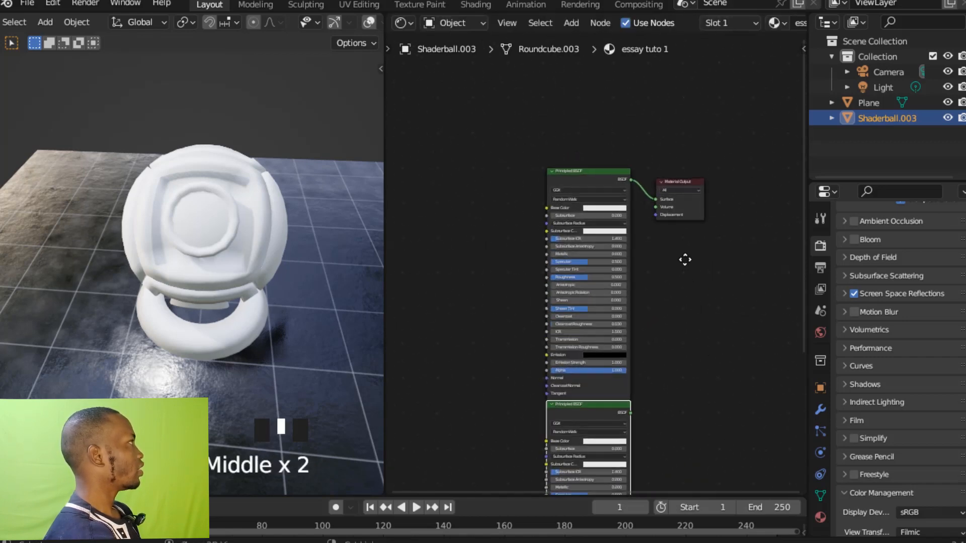
Search the add-ons in the preferences for "node" to check whether Node Wrangler is enabled, and close the preferences.
click(54, 4)
click(99, 221)
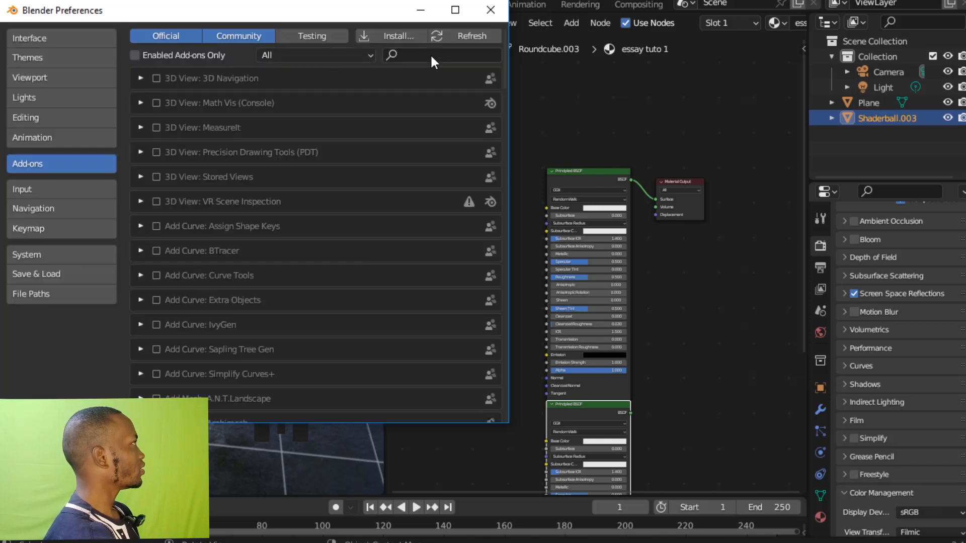
click(432, 55)
text(node)
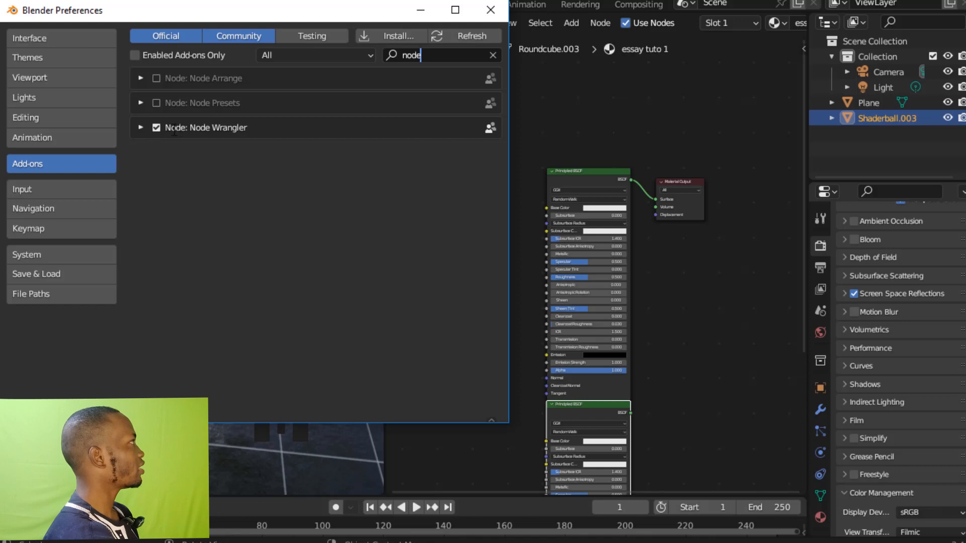
click(498, 9)
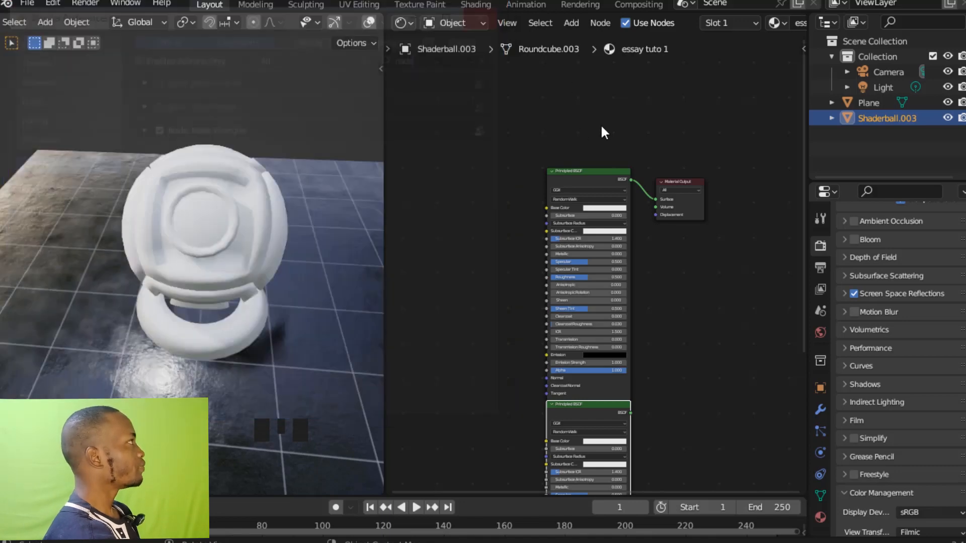
Set the upper Principled BSDF's Base Color to red (hex E7000C) and display the colour value as Hex.
ctrl+middle_drag(543, 88, 590, 152)
click(592, 155)
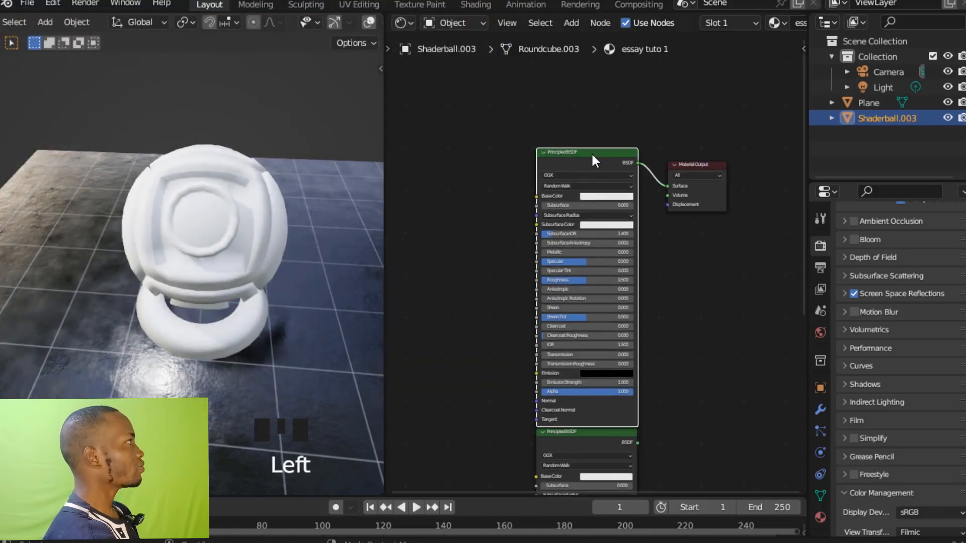
ctrl+click(594, 163)
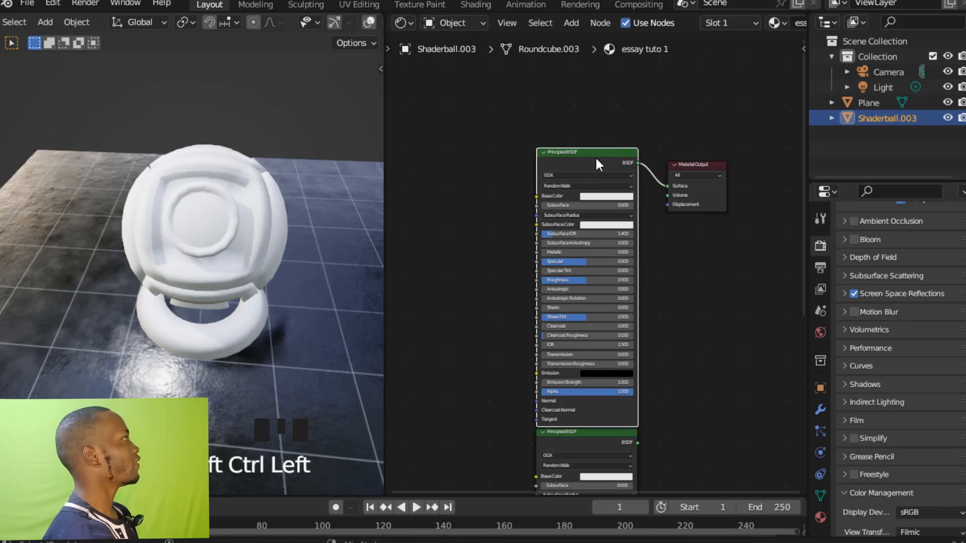
ctrl+middle_drag(698, 272, 699, 262)
ctrl+middle_drag(702, 248, 687, 186)
ctrl+middle_drag(608, 185, 611, 228)
ctrl+middle_drag(611, 217, 608, 153)
click(588, 221)
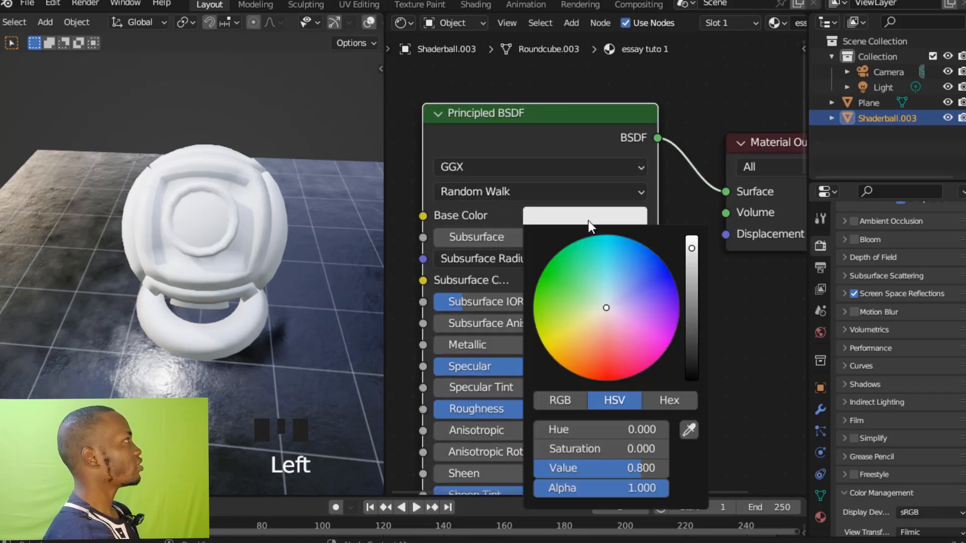
drag(605, 309, 610, 383)
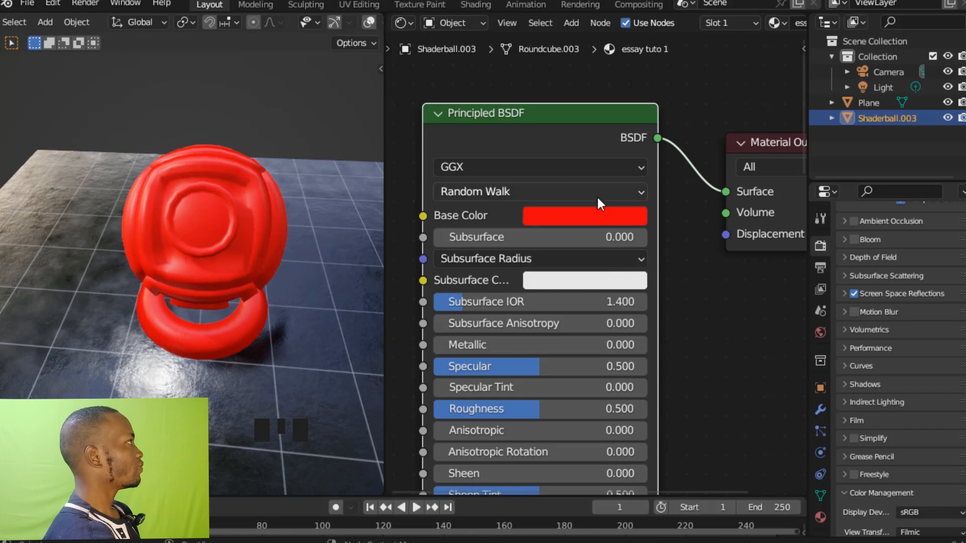
click(592, 209)
click(672, 400)
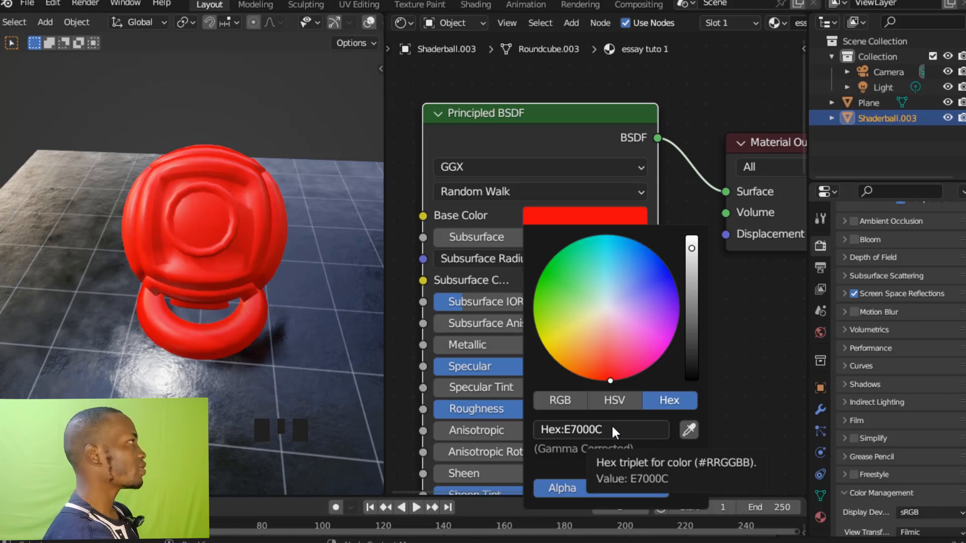
ctrl+middle_drag(761, 302, 724, 392)
Darken the lower Principled BSDF's Base Color to grey, hex AEAEAE.
ctrl+middle_drag(708, 322, 705, 183)
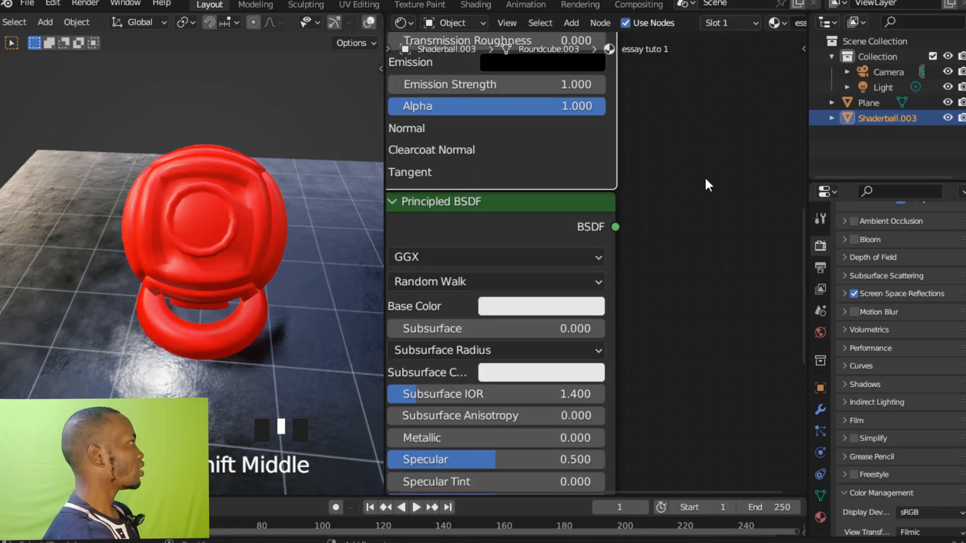
shift+middle_drag(674, 263, 733, 251)
click(621, 282)
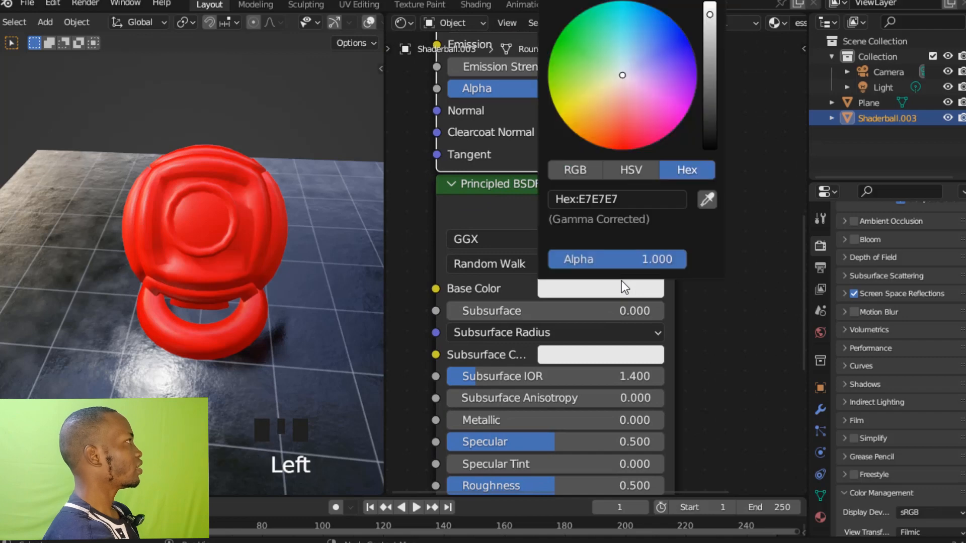
drag(714, 18, 709, 47)
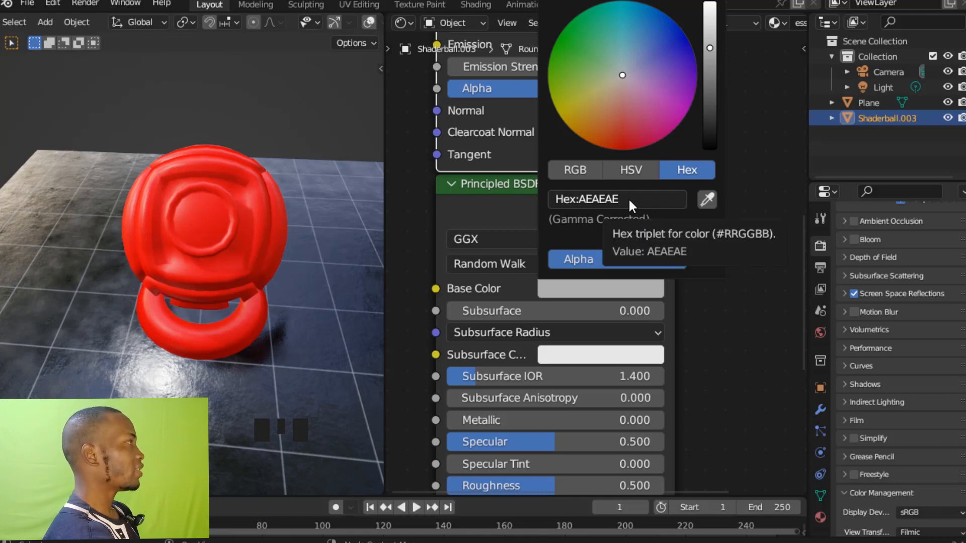
ctrl+middle_drag(748, 264, 683, 202)
Widen the Shader Editor and combine the two Principled BSDF nodes with a Mix Shader feeding the Material Output.
drag(805, 166, 894, 160)
ctrl+middle_drag(789, 248, 792, 162)
click(591, 81)
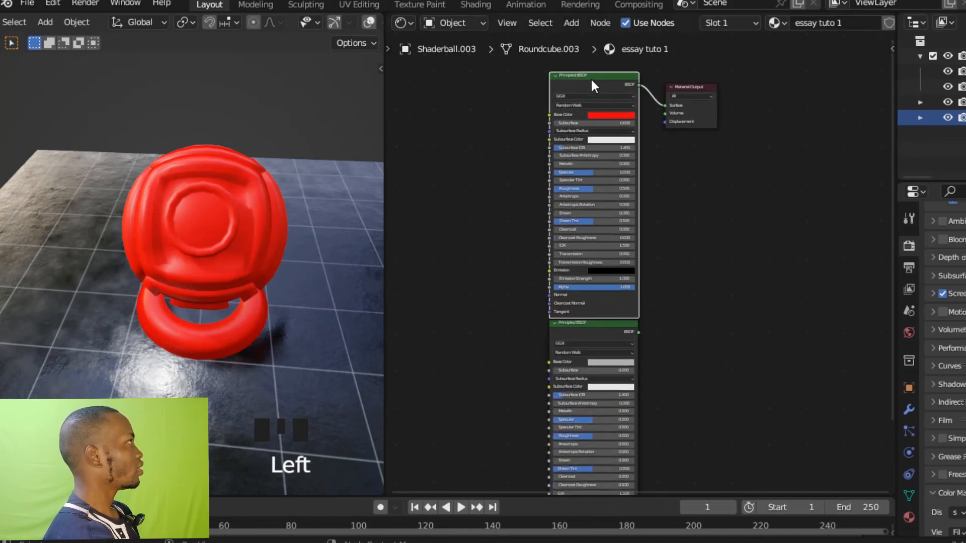
shift+click(596, 338)
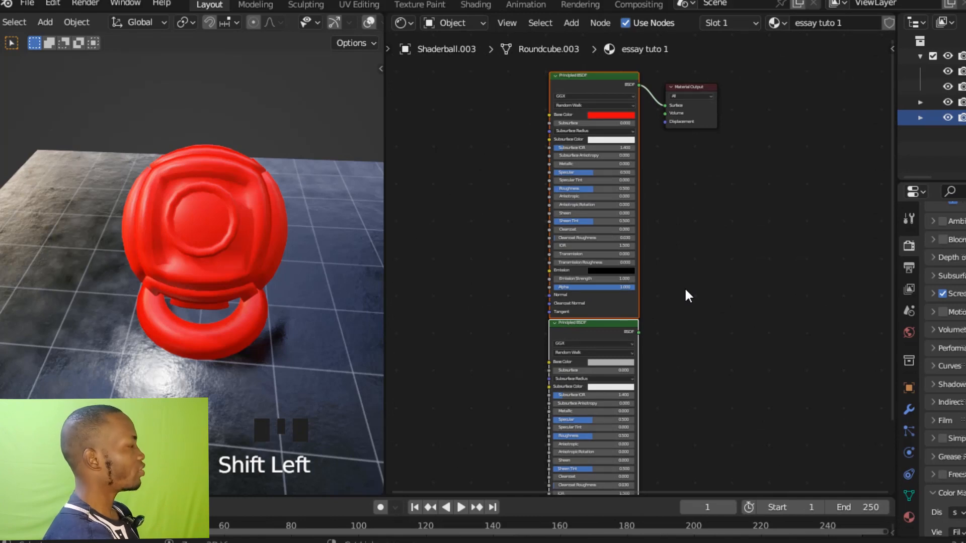
key(ctrl+KP_0)
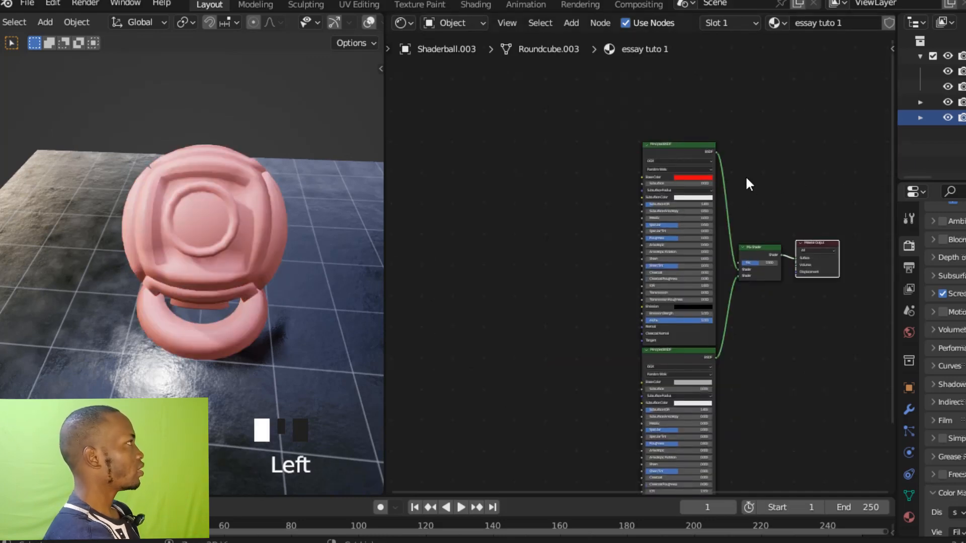
ctrl+middle_drag(747, 180, 765, 138)
shift+middle_drag(547, 228, 660, 238)
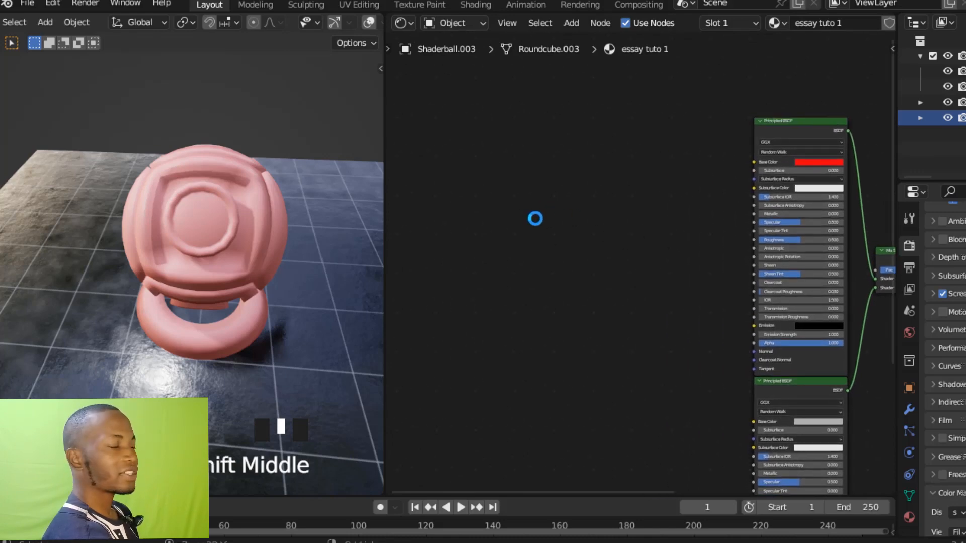
ctrl+middle_drag(527, 196, 678, 250)
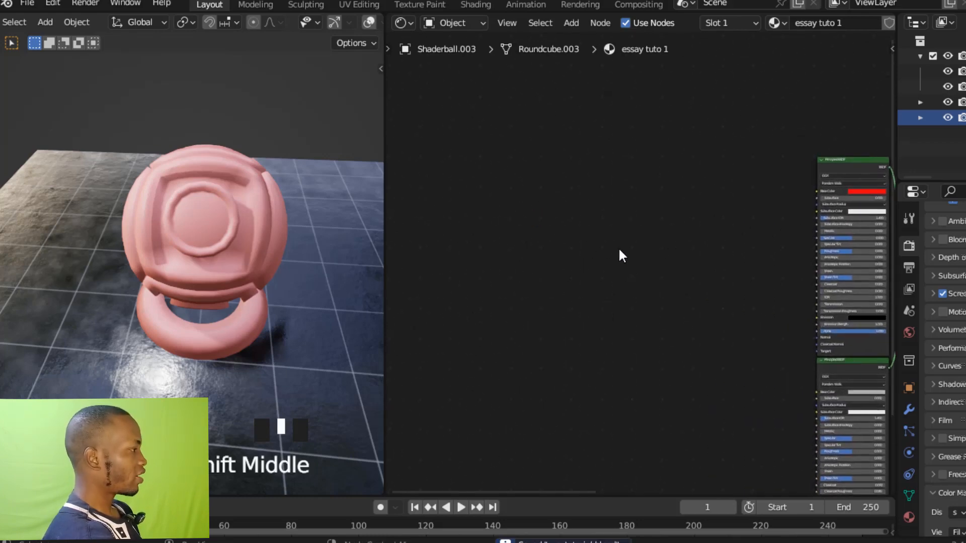
ctrl+middle_drag(619, 255, 676, 264)
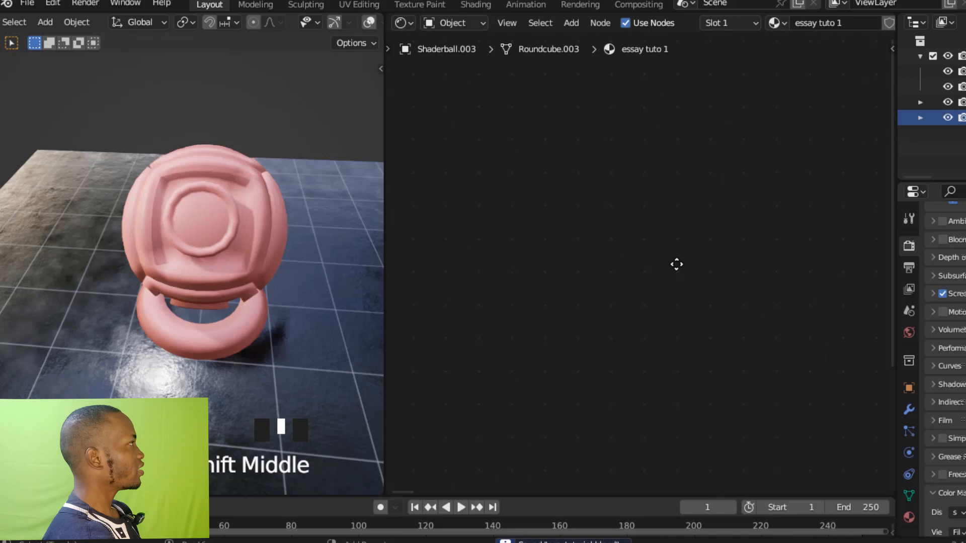
Add an Ambient Occlusion node in the empty area of the ball's material and preview its Color output on the ball.
click(569, 256)
key(shift+a)
click(569, 256)
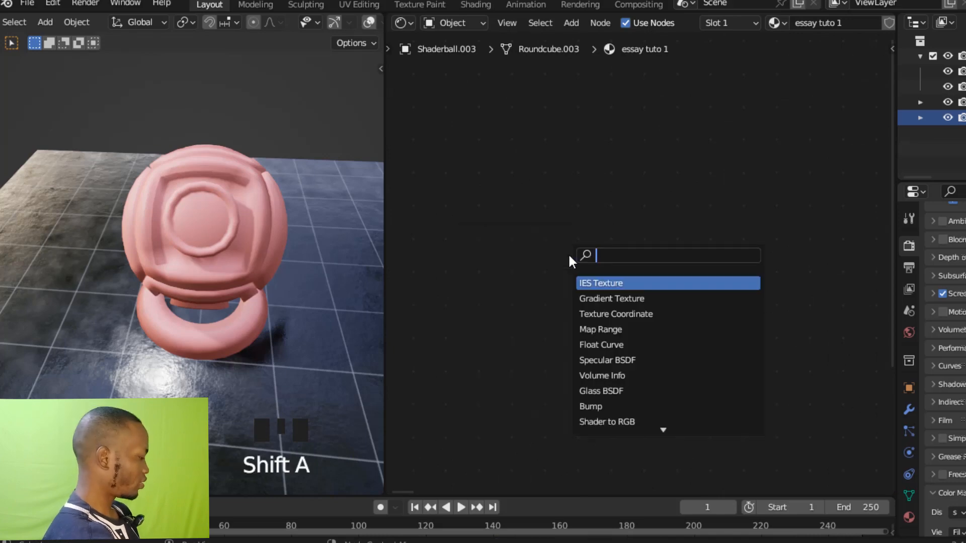
text(amb)
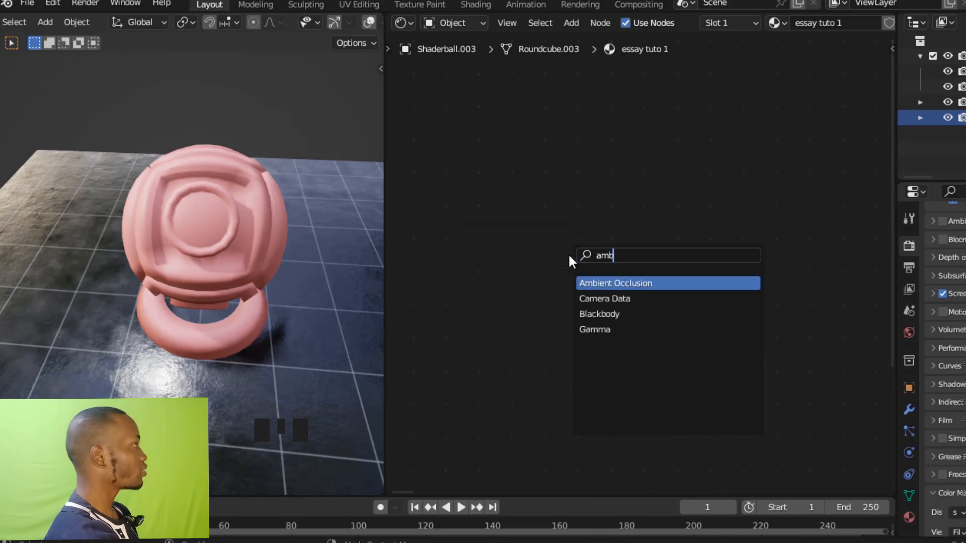
click(603, 278)
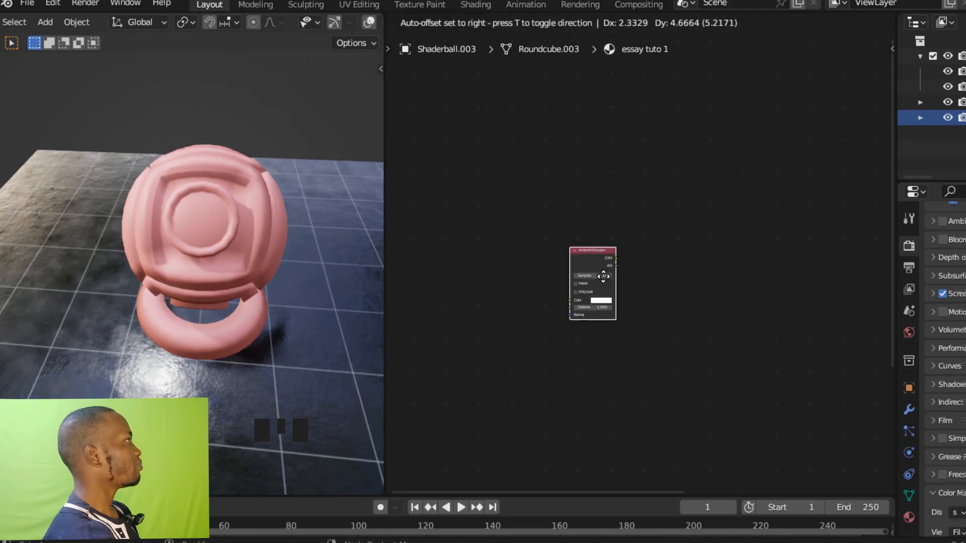
click(602, 278)
ctrl+middle_drag(624, 251, 669, 150)
ctrl+shift+click(557, 234)
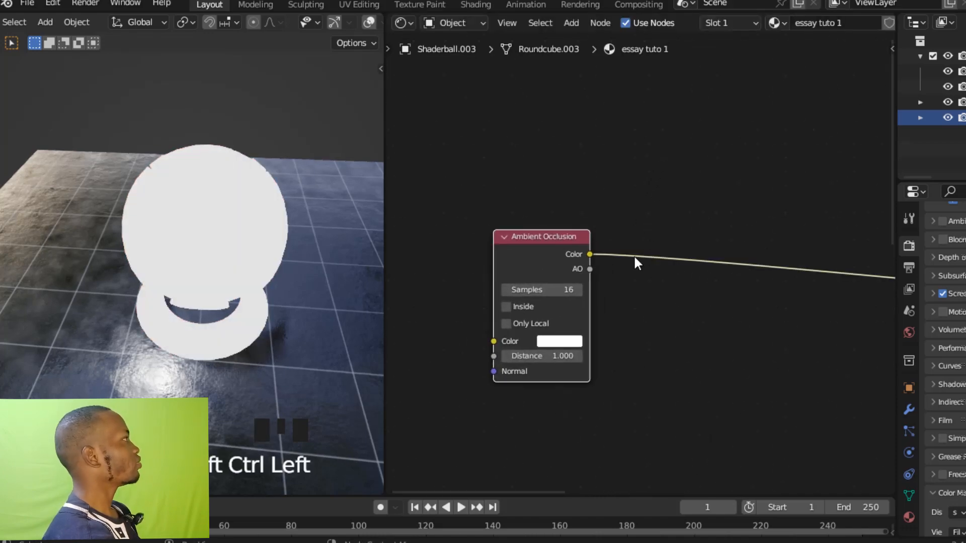
Widen the properties editor and enable Ambient Occlusion in the render settings.
ctrl+middle_drag(632, 241, 632, 225)
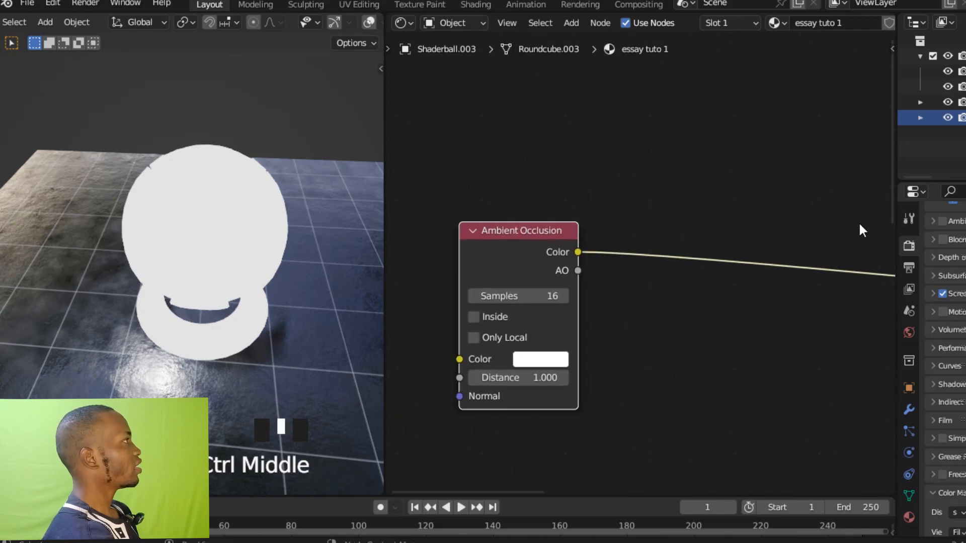
drag(898, 222, 844, 224)
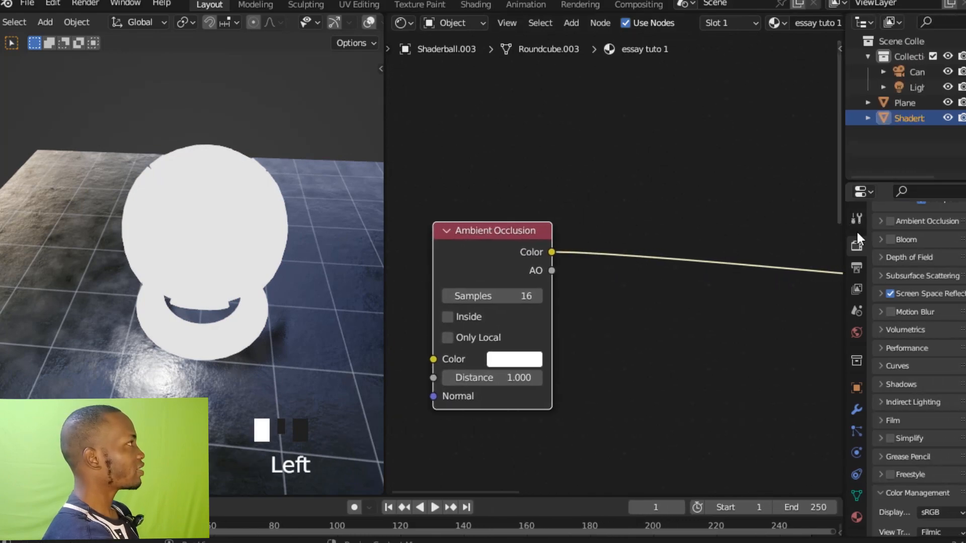
click(855, 239)
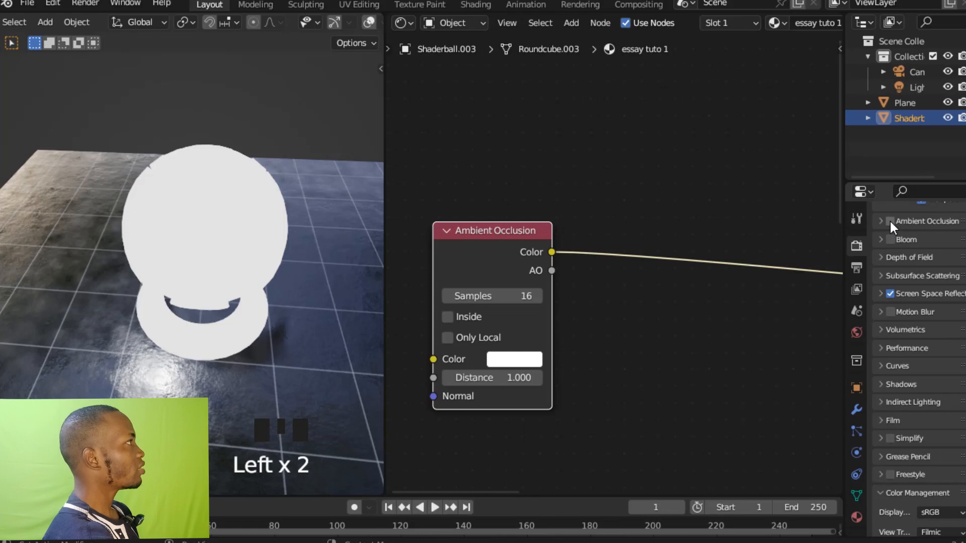
click(890, 221)
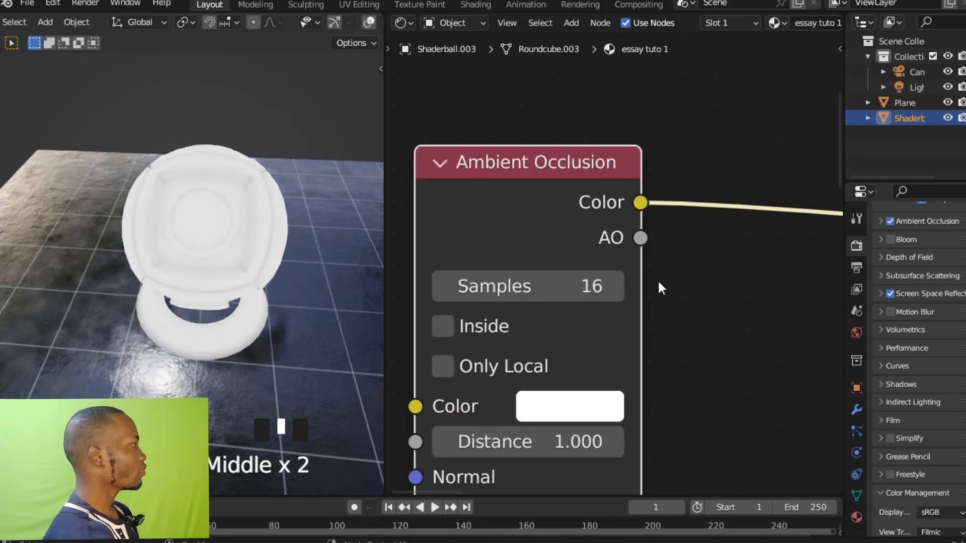
Set the Ambient Occlusion node's Samples to 8 and enable its Inside and Only Local options.
middle_drag(657, 281, 688, 266)
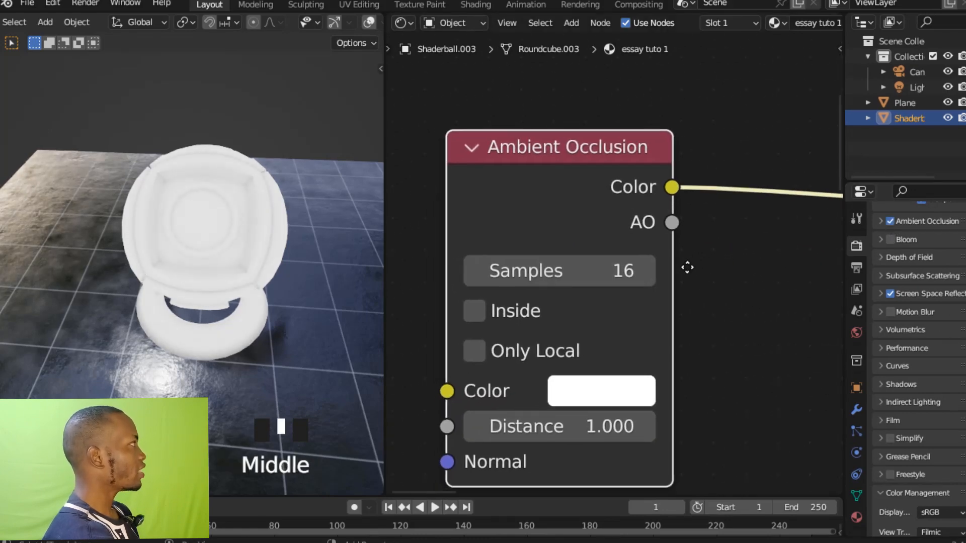
click(618, 270)
text(8)
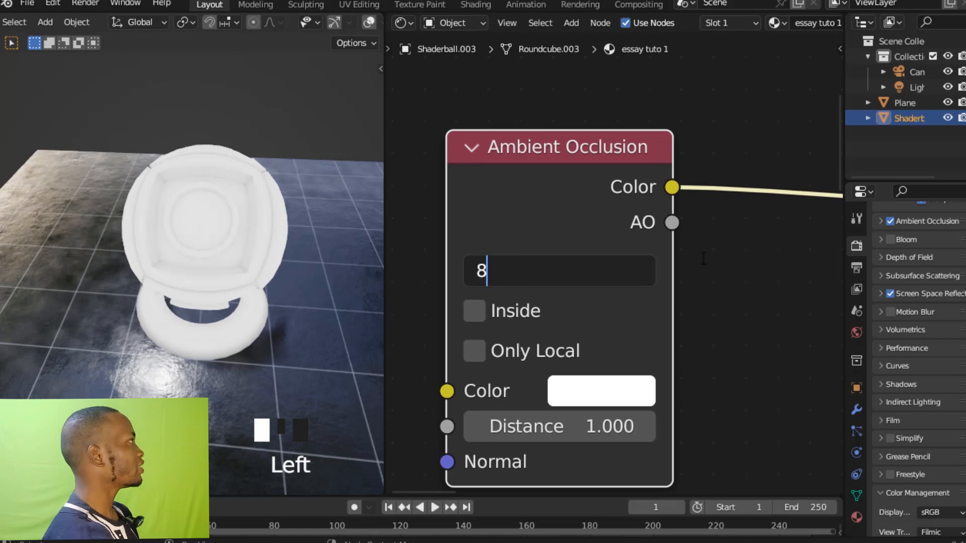
click(703, 258)
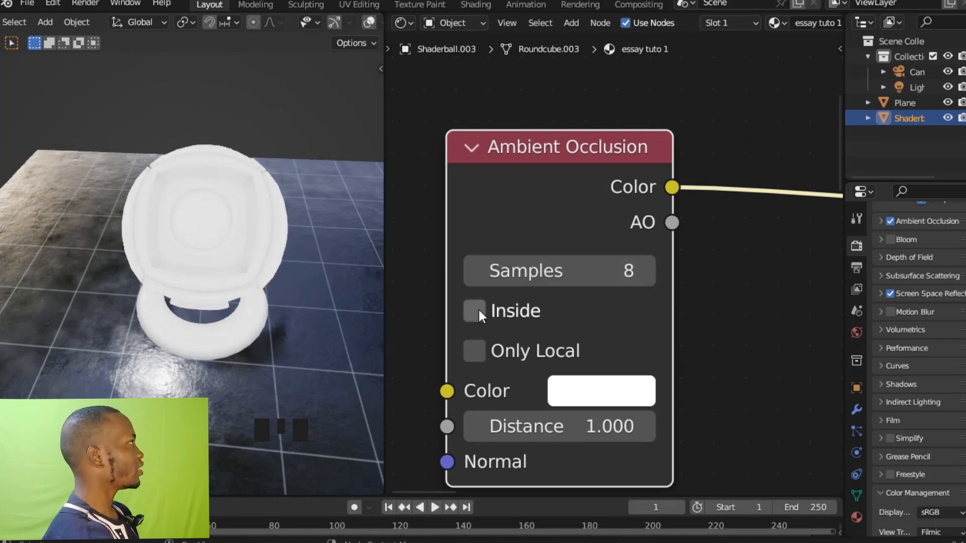
click(475, 311)
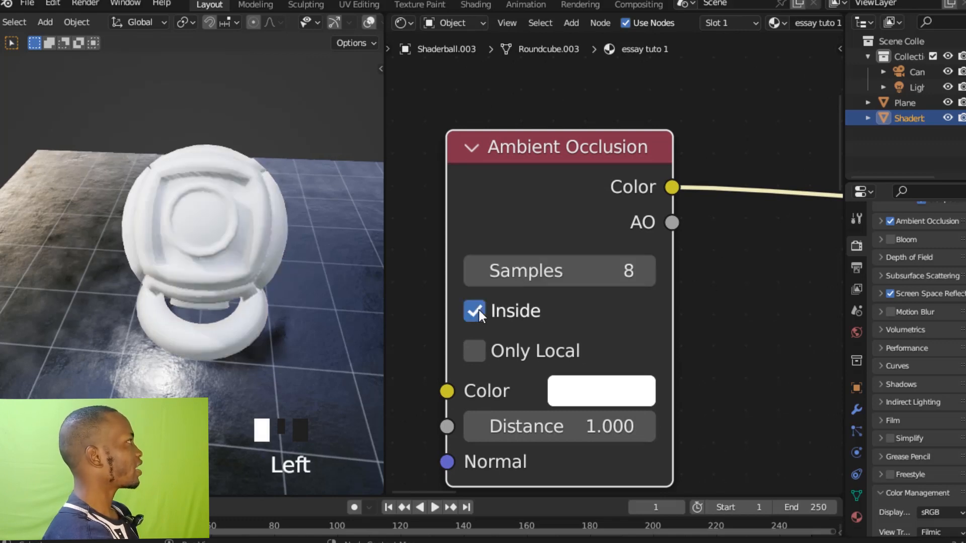
click(475, 349)
ctrl+middle_drag(699, 317, 692, 297)
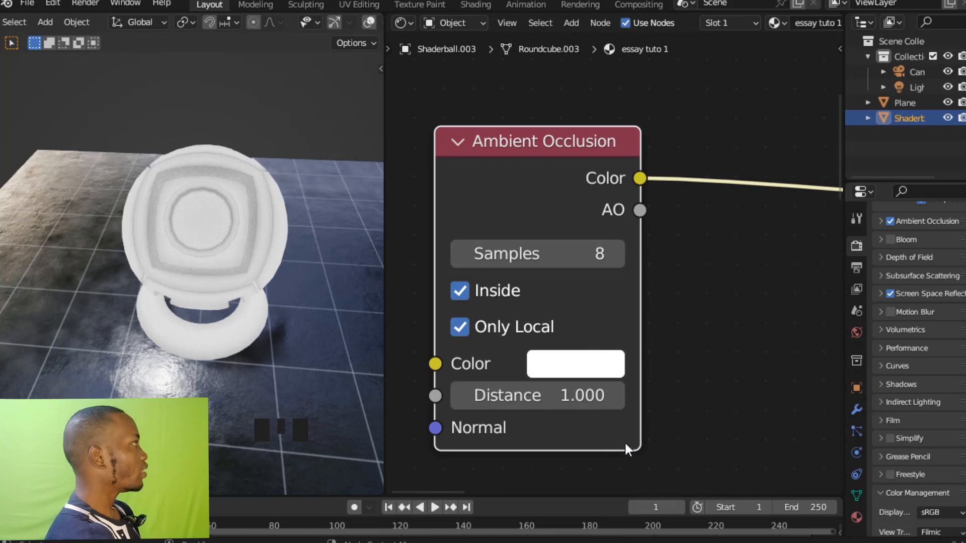
Set the Ambient Occlusion node's Distance to 0.05.
ctrl+middle_drag(629, 446, 654, 335)
click(593, 351)
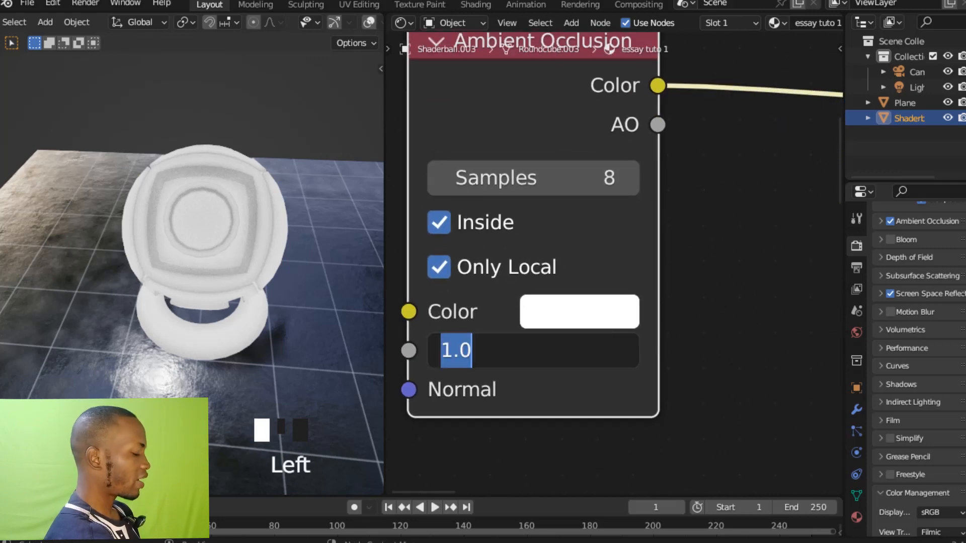
text(0;05)
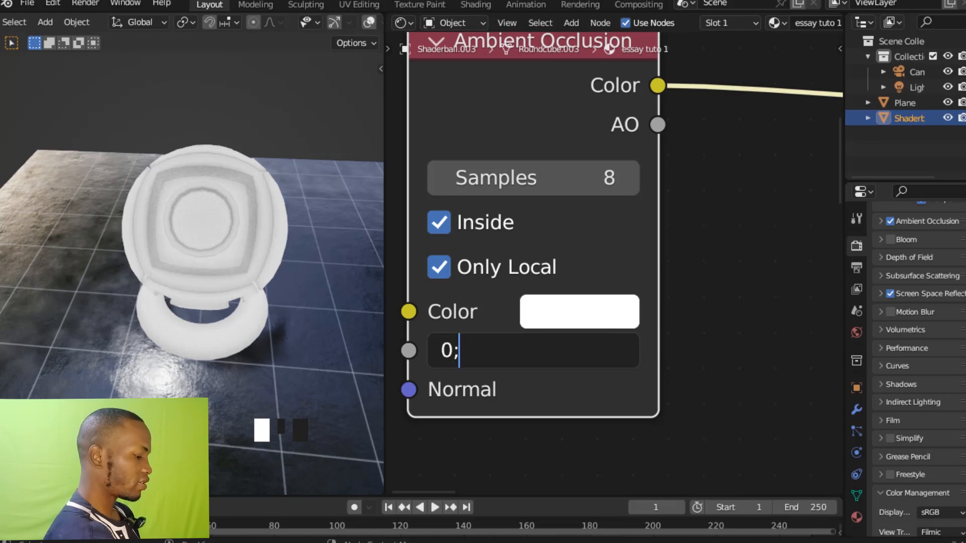
key(BackSpace)
key(BackSpace)
key(BackSpace)
text(.05)
key(Return)
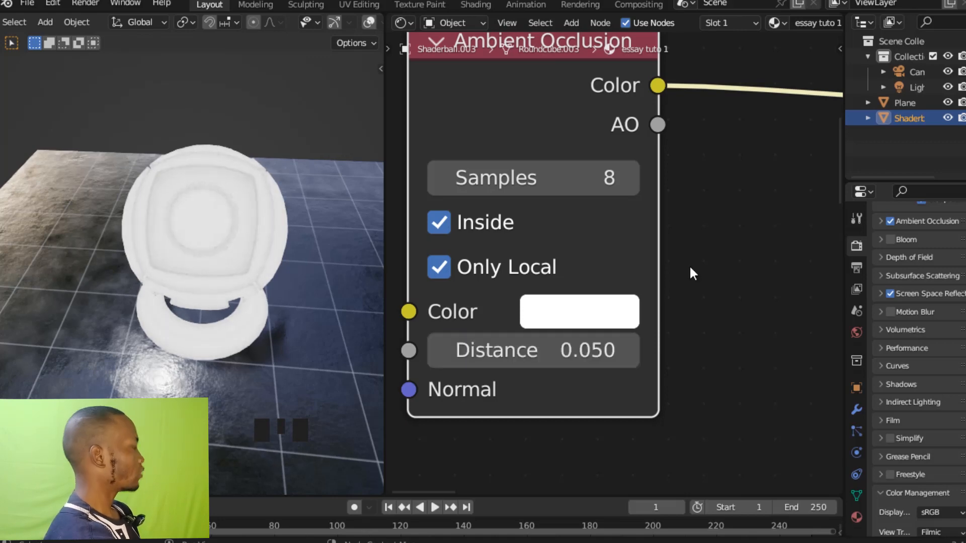
ctrl+middle_drag(691, 264, 675, 345)
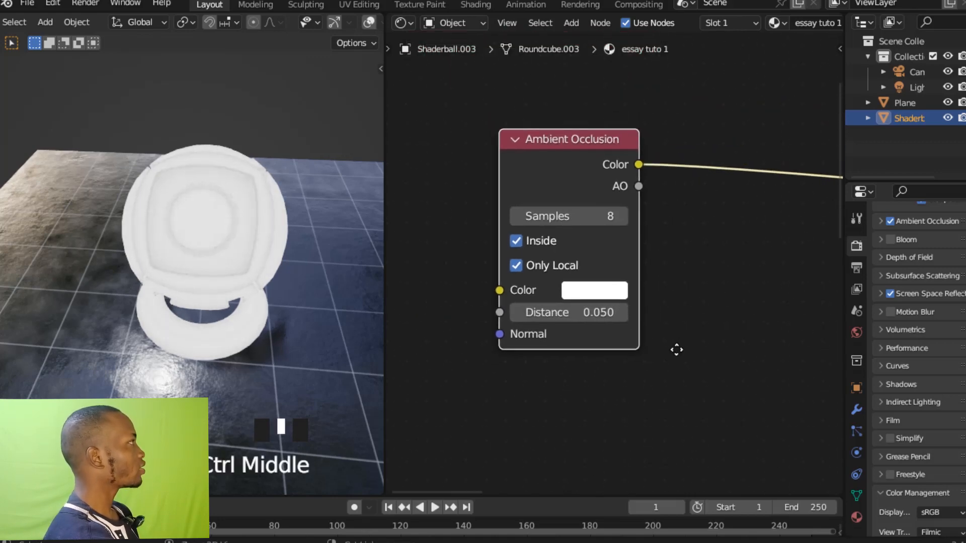
Insert an Invert node into the link coming from the Ambient Occlusion node's Color output.
ctrl+middle_drag(692, 280, 614, 256)
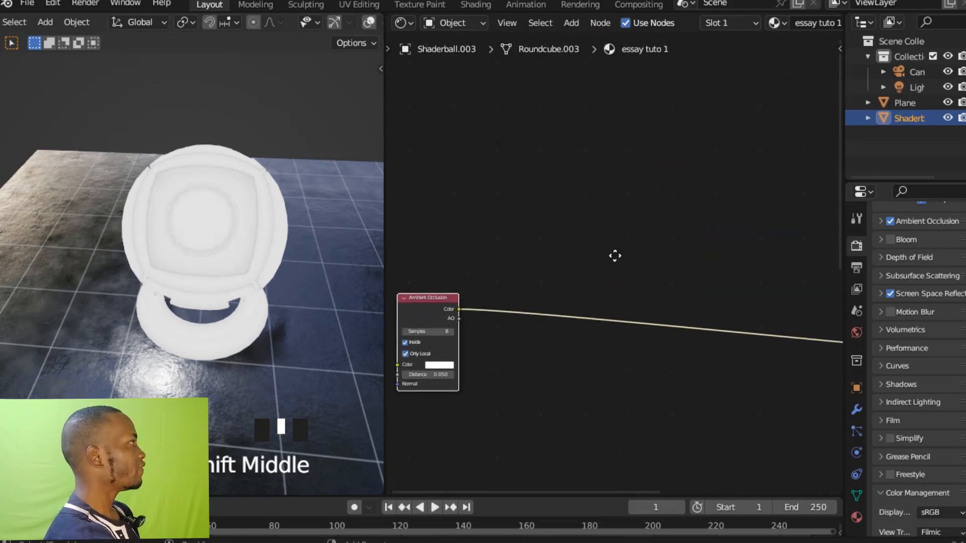
click(614, 255)
key(shift+a)
click(614, 255)
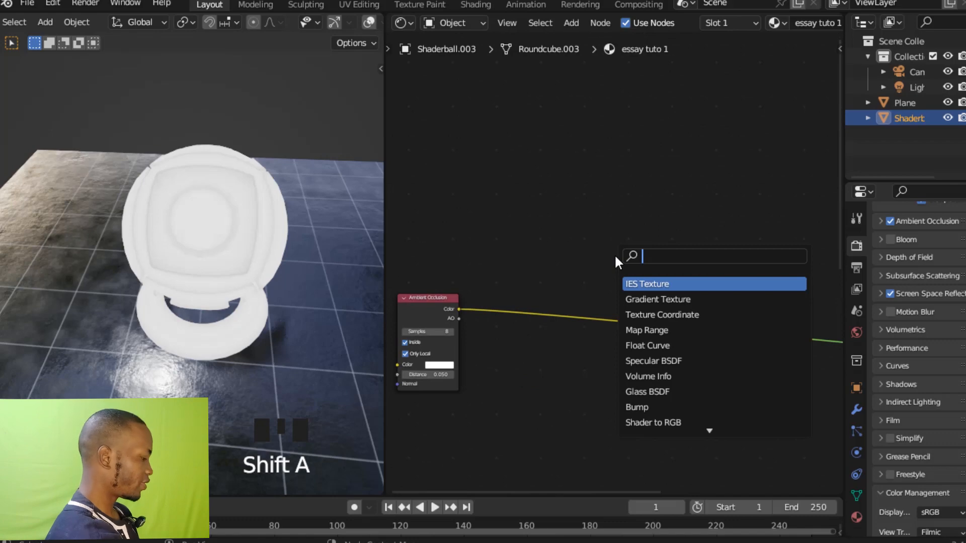
text(inv)
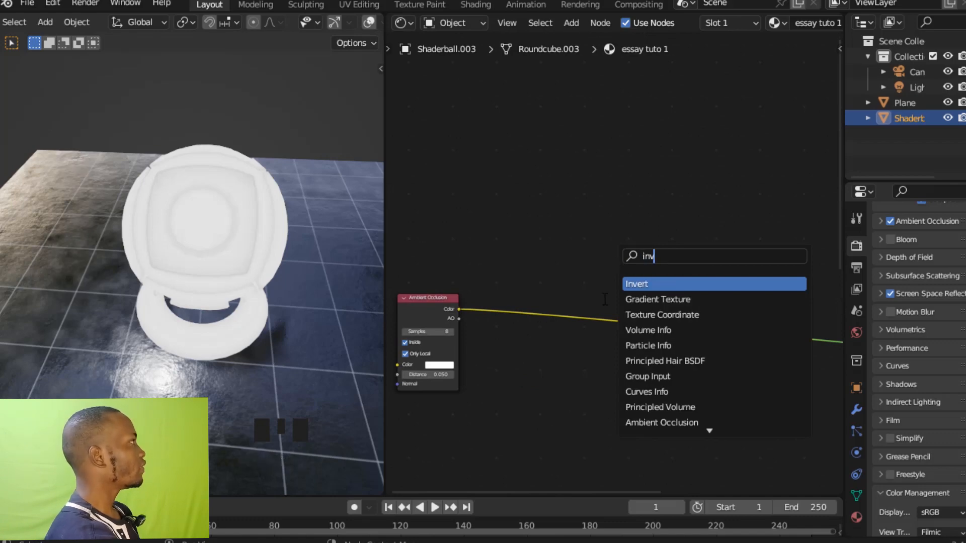
click(639, 283)
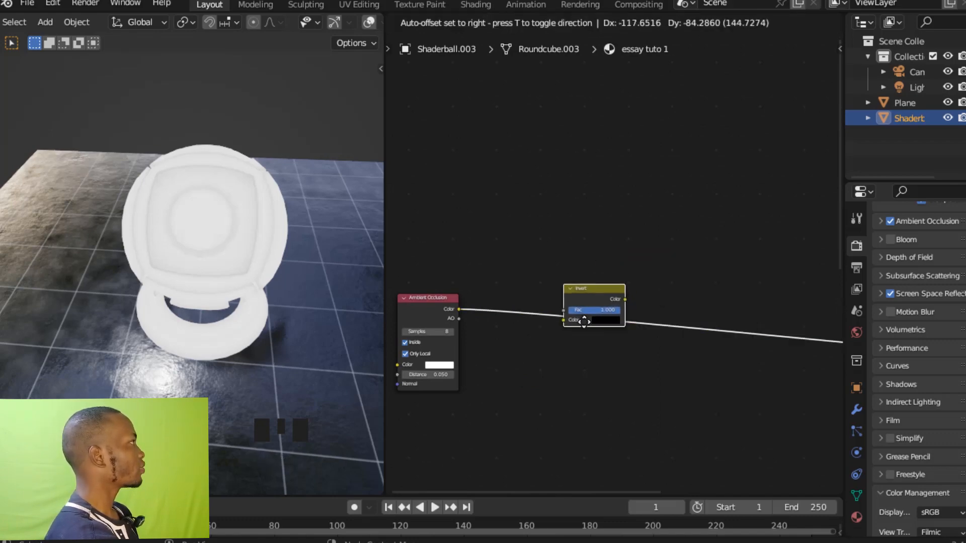
click(610, 303)
ctrl+middle_drag(610, 303, 564, 184)
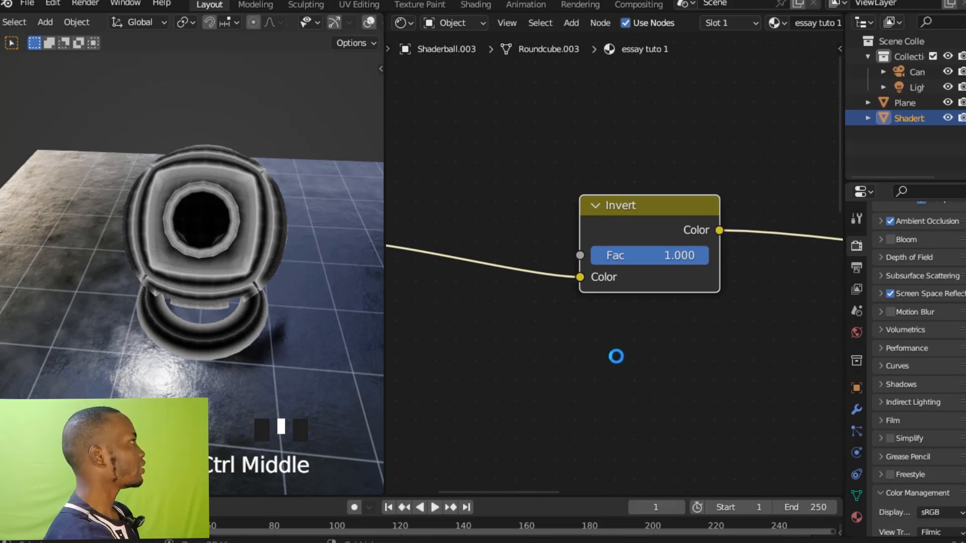
Add a Noise Texture node below the Ambient Occlusion and Invert nodes and preview its Fac output on the ball.
ctrl+middle_drag(618, 345, 592, 359)
click(592, 358)
key(shift+a)
click(592, 359)
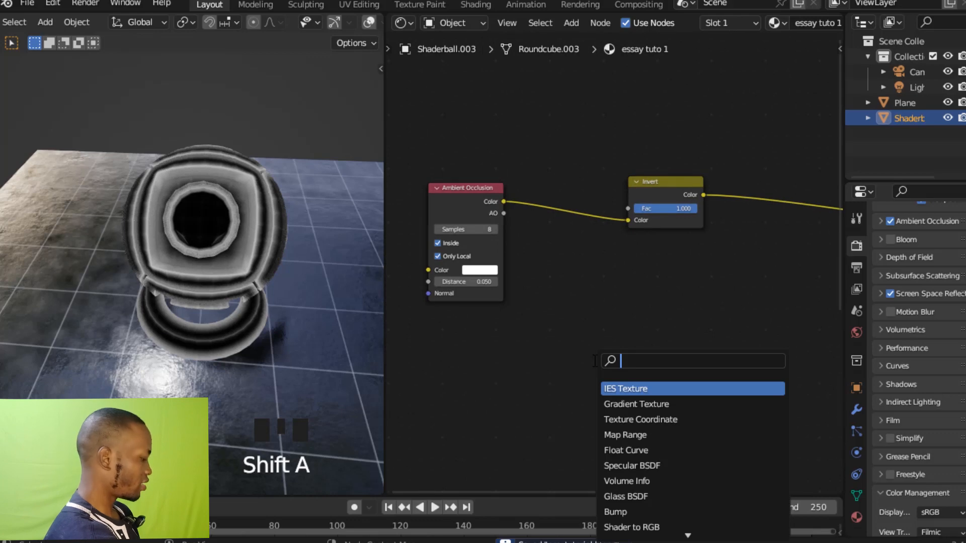
text(noi)
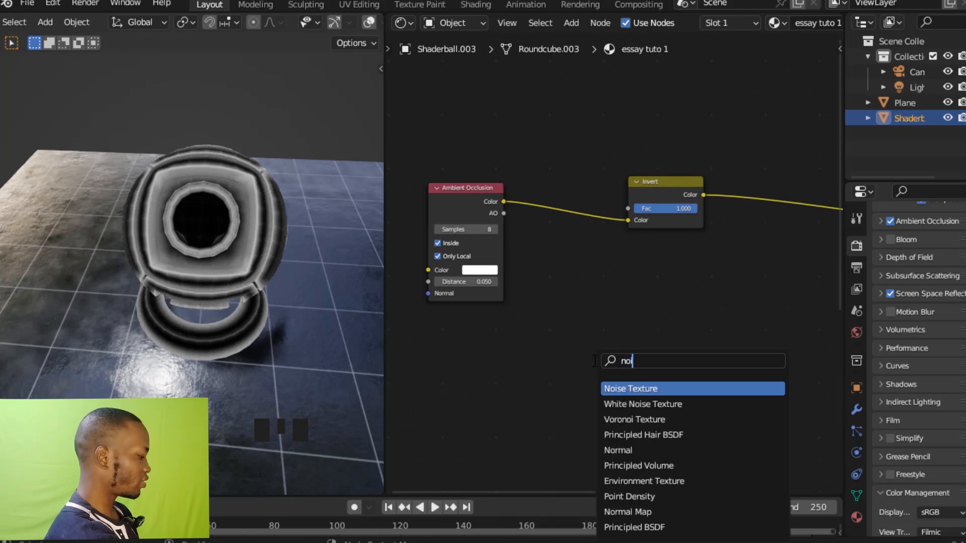
click(631, 389)
click(649, 393)
ctrl+middle_drag(671, 394, 685, 292)
shift+middle_drag(694, 415, 701, 296)
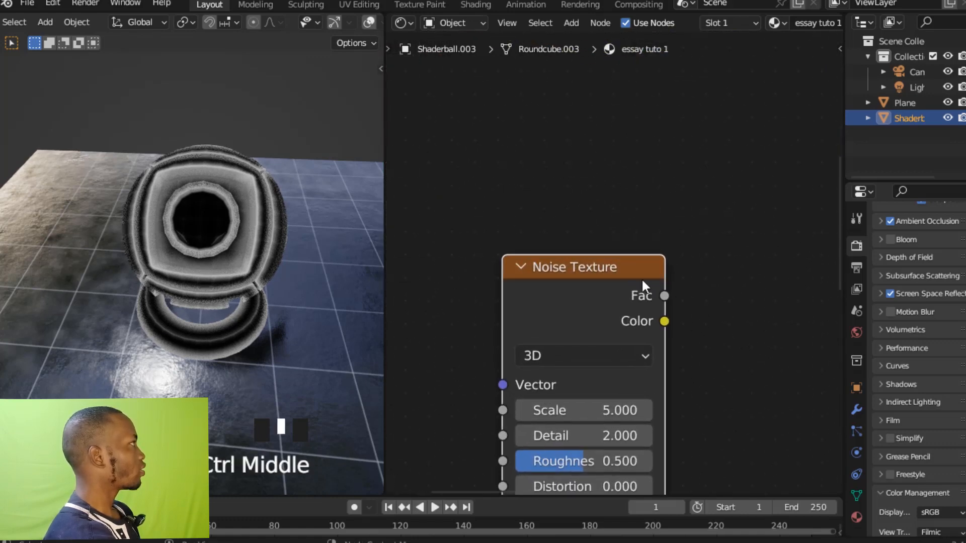
click(641, 277)
ctrl+shift+click(641, 278)
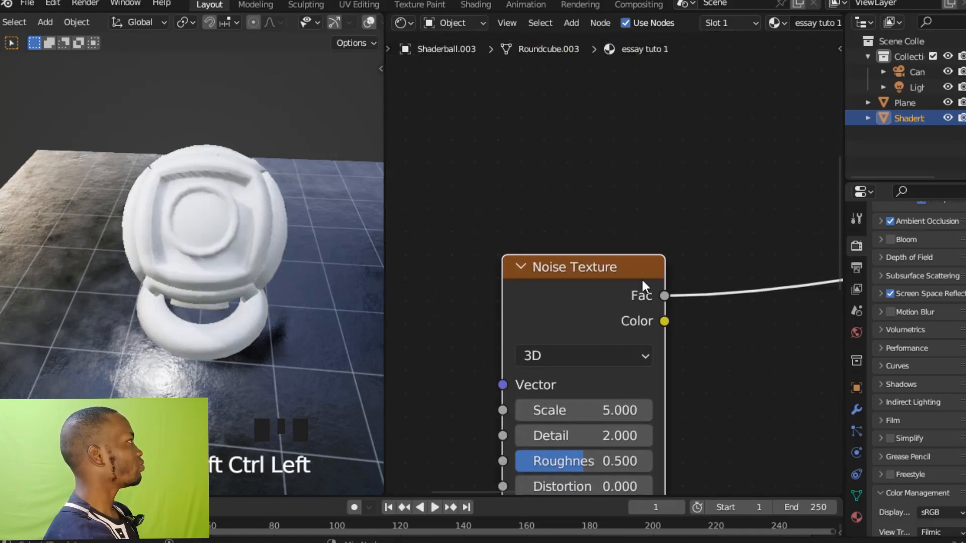
Set the Noise Texture's Scale to 21 and its Detail to 15.
shift+middle_drag(720, 396, 714, 366)
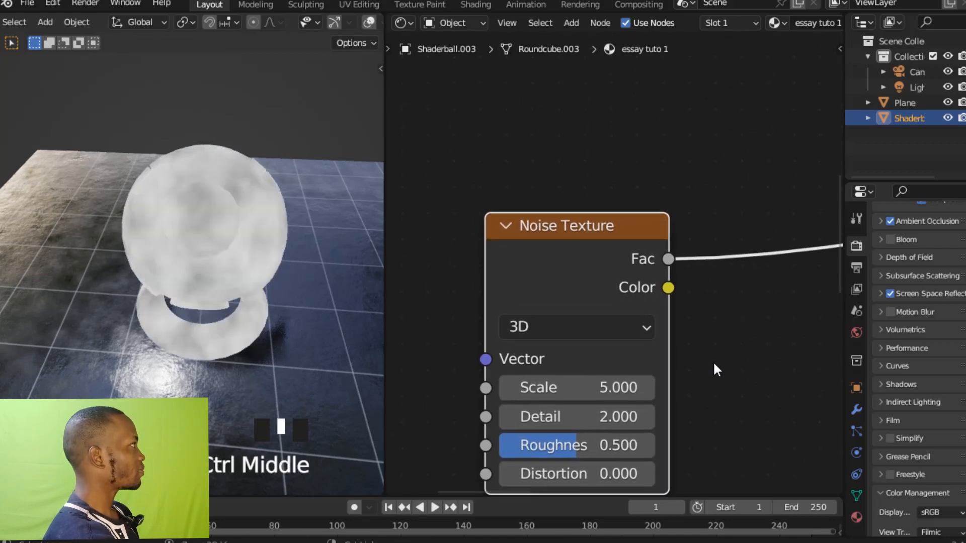
click(628, 390)
text(21)
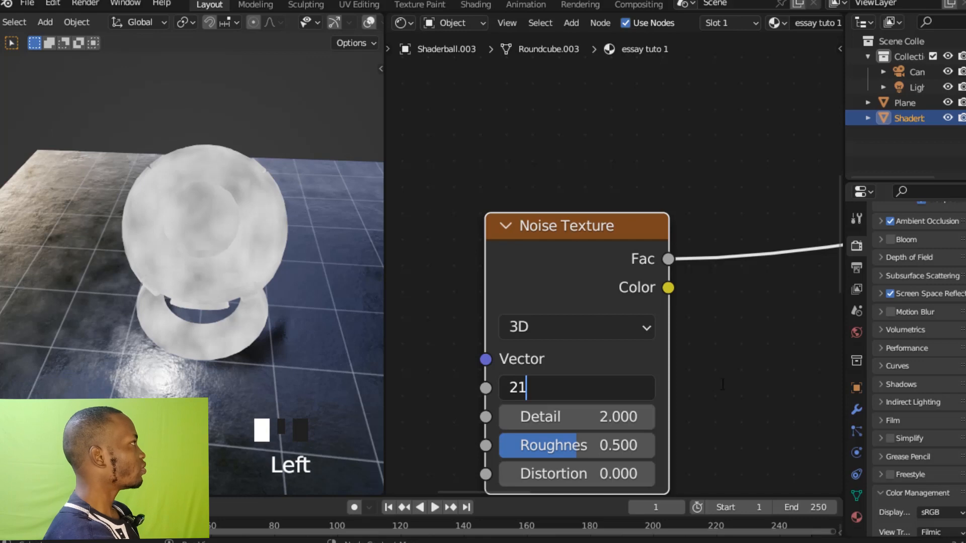
key(Return)
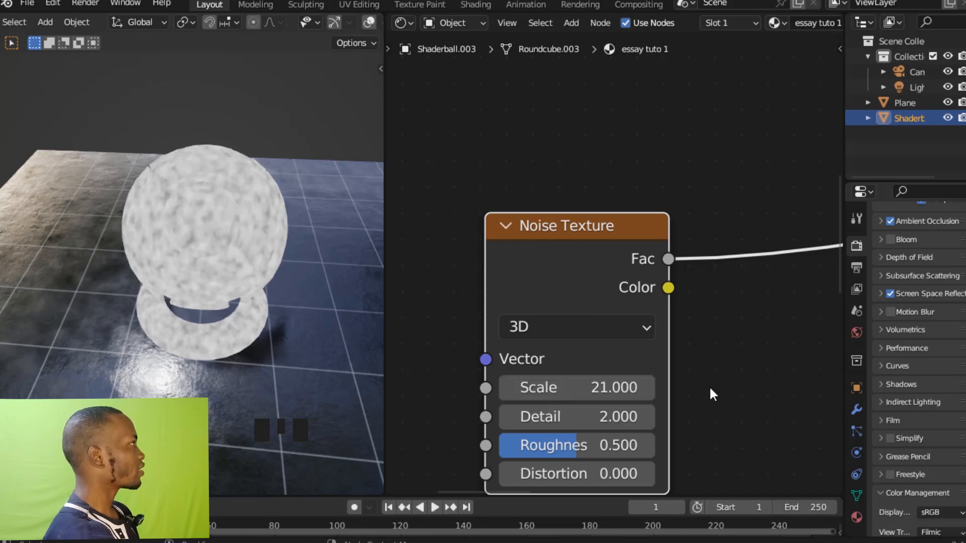
shift+middle_drag(732, 401, 724, 355)
ctrl+middle_drag(711, 390, 705, 348)
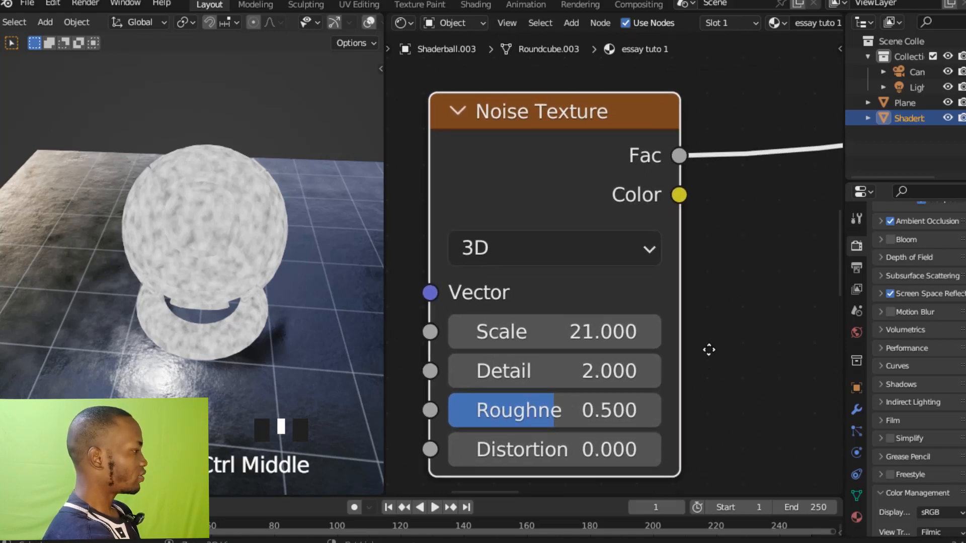
click(633, 372)
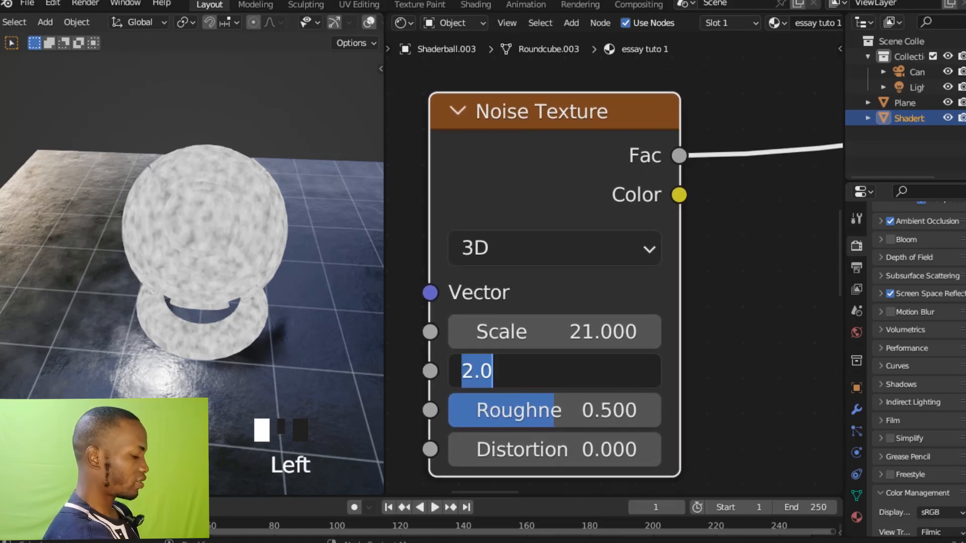
text(15)
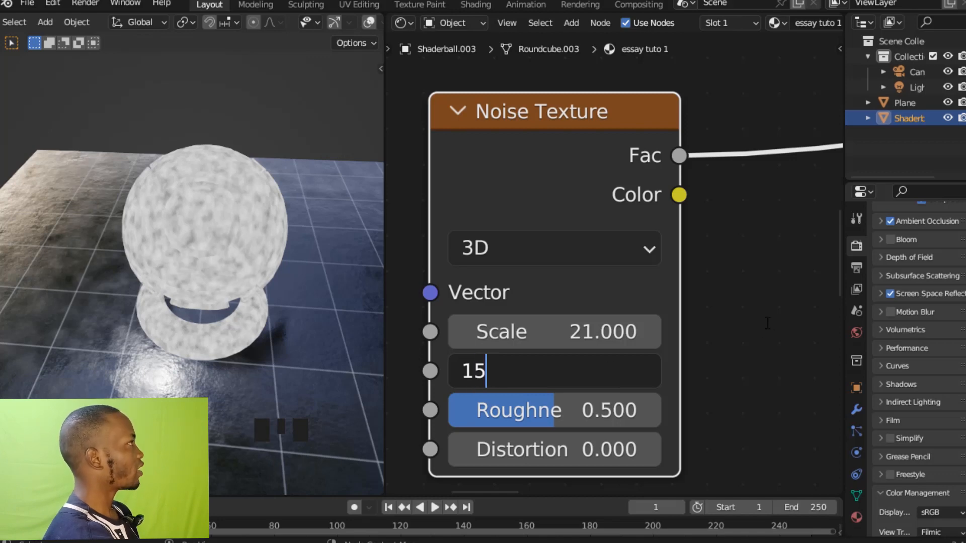
key(Return)
ctrl+middle_drag(713, 278, 690, 281)
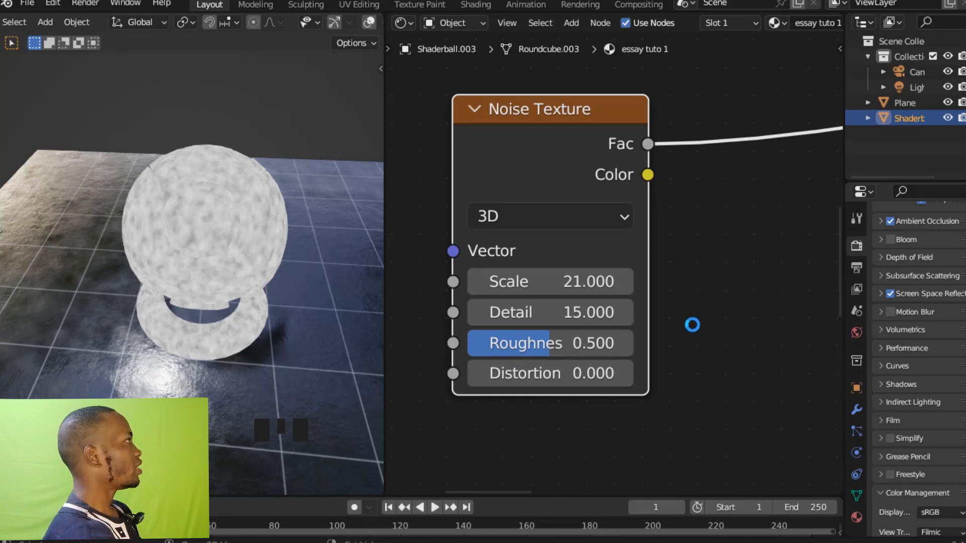
Insert a Map Range node into the link coming from the Noise Texture's Fac output, and save the file.
ctrl+middle_click(694, 308)
ctrl+middle_drag(694, 308, 617, 345)
click(656, 323)
key(shift+a)
click(657, 323)
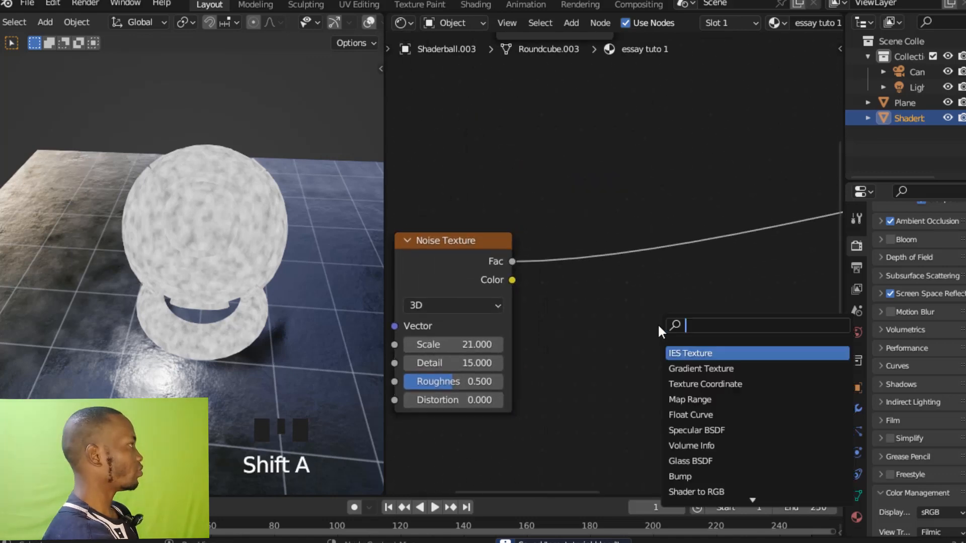
text(mapp)
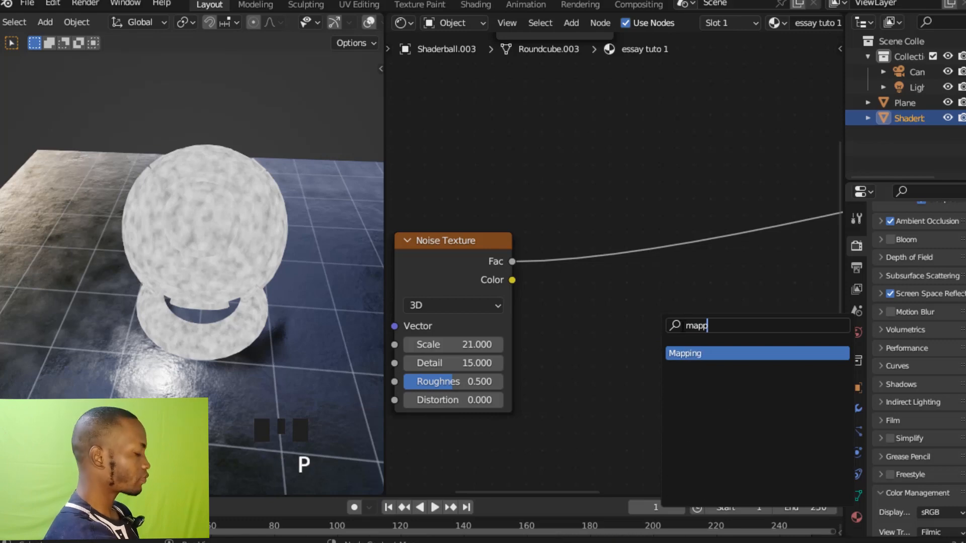
key(BackSpace)
key(BackSpace)
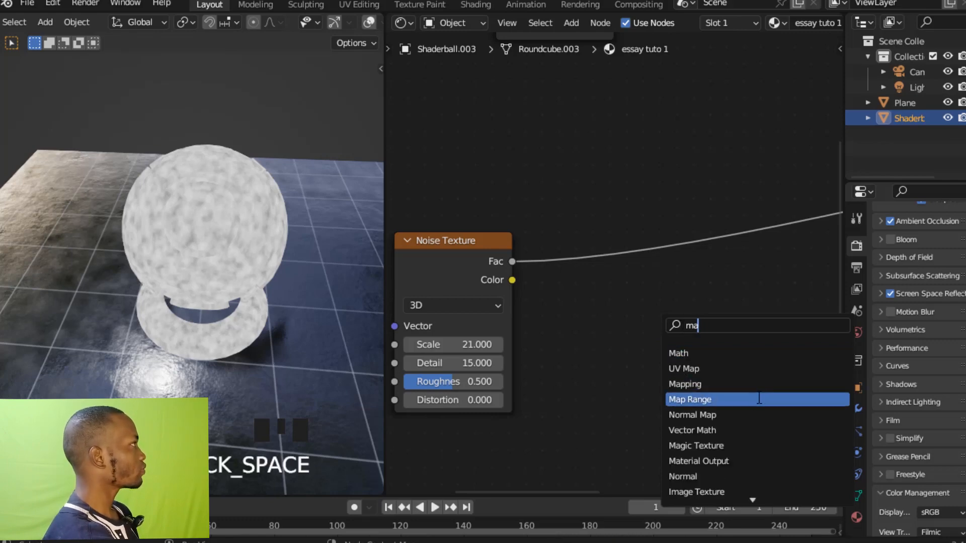
key(Return)
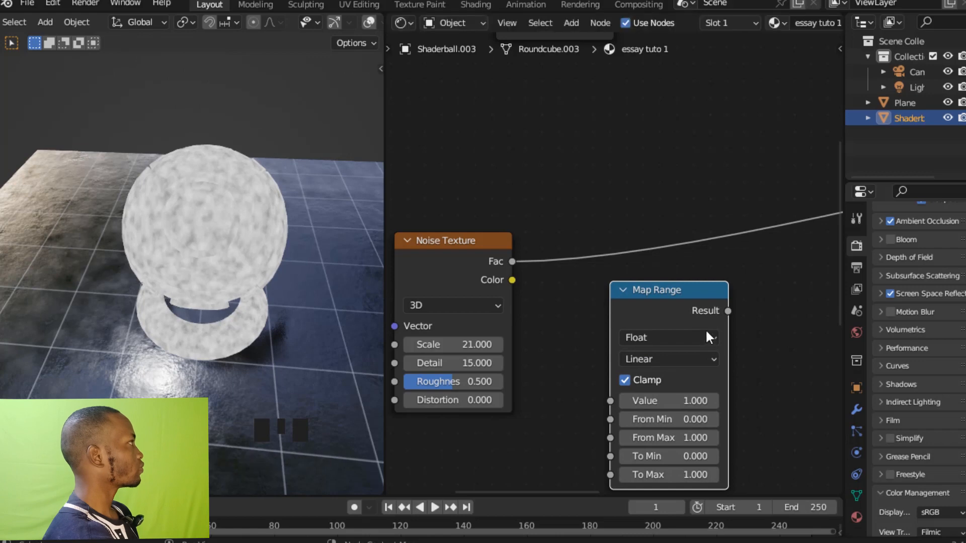
click(669, 201)
click(669, 194)
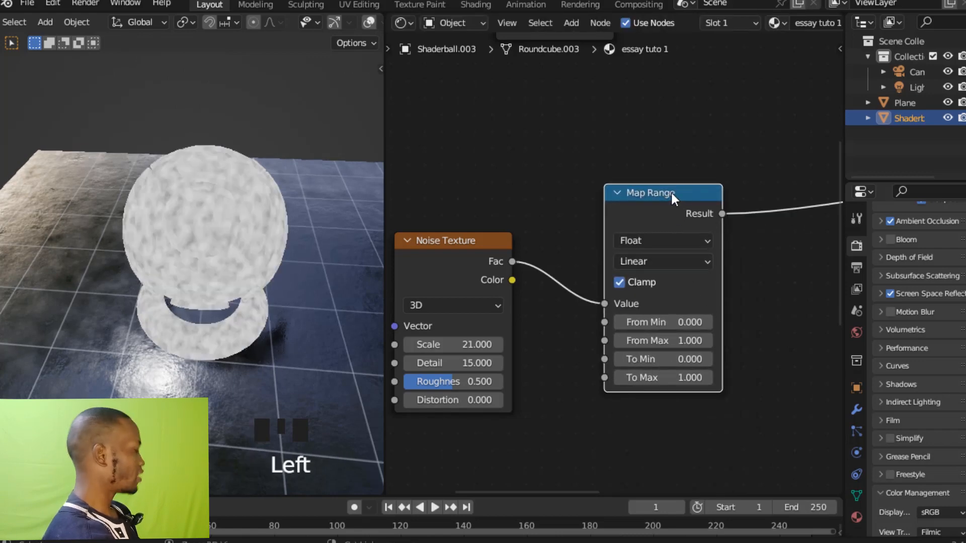
key(ctrl+s)
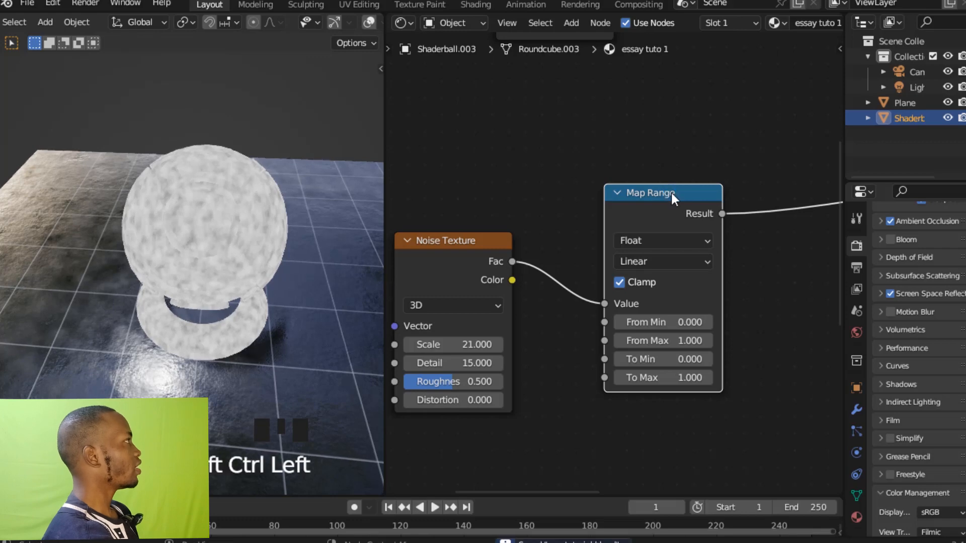
Set the Map Range node's From Min to 19 and its From Max to 17.
ctrl+middle_drag(759, 332, 769, 300)
ctrl+middle_drag(782, 340, 724, 297)
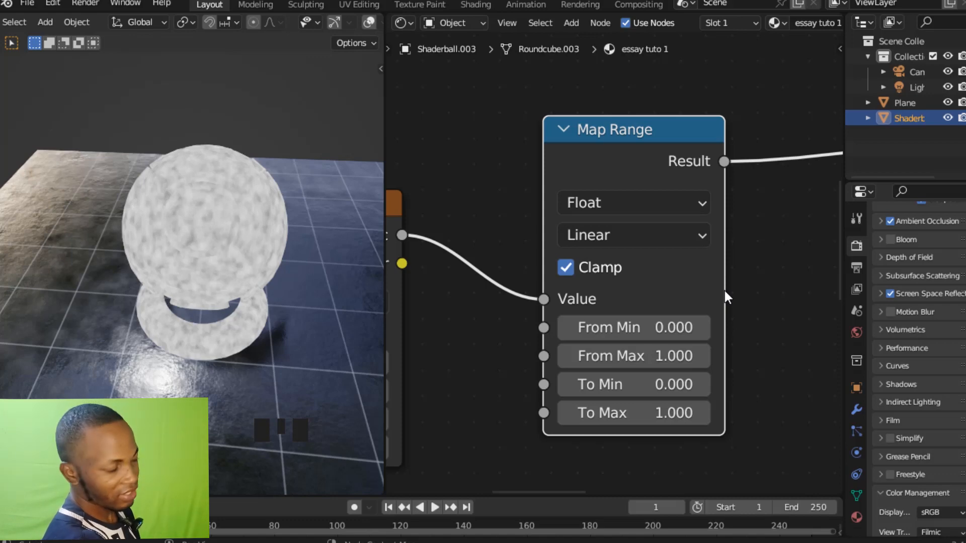
ctrl+middle_drag(723, 317, 724, 295)
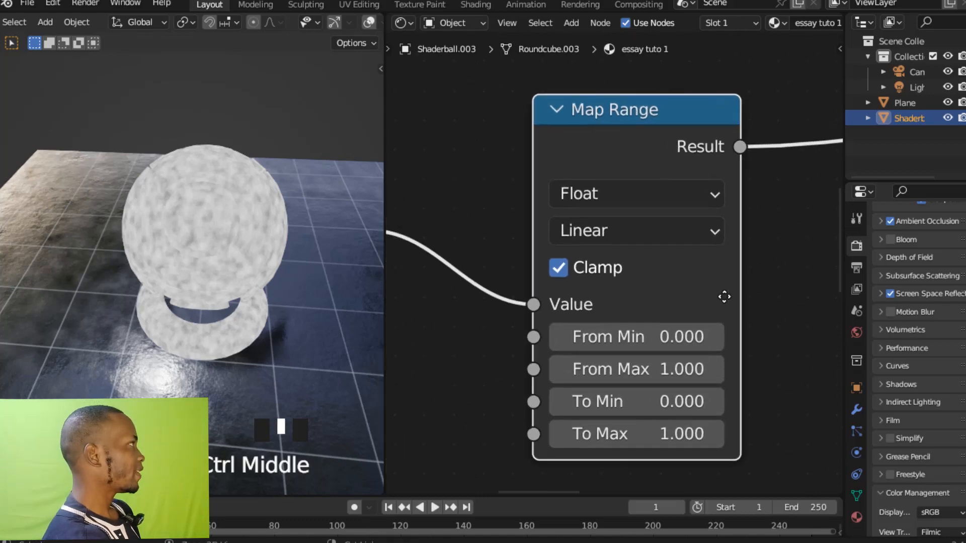
click(675, 332)
text(19)
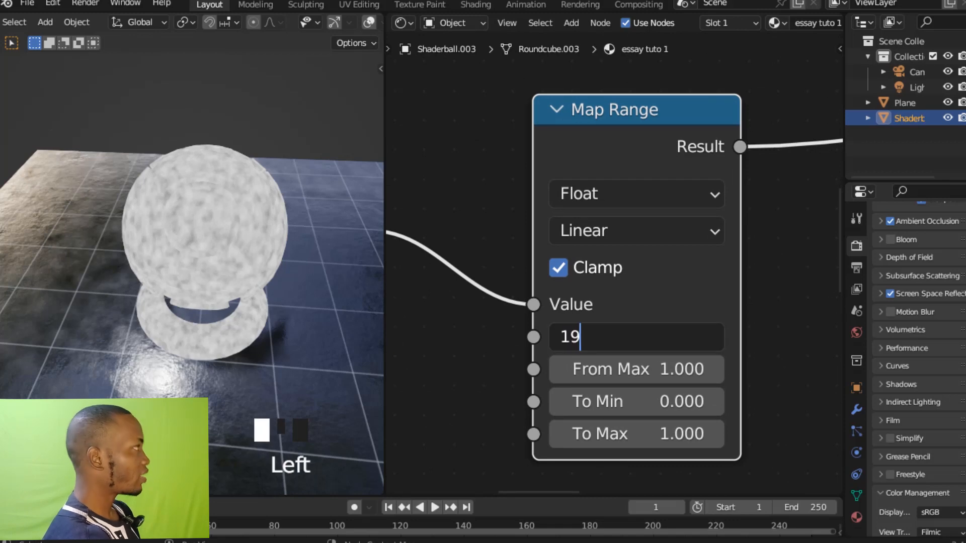
key(Return)
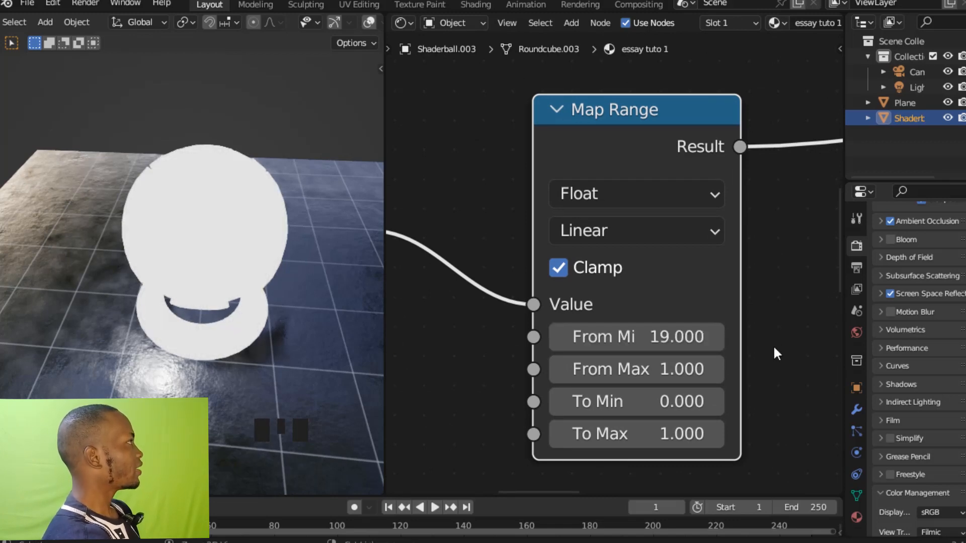
ctrl+middle_drag(780, 331, 750, 312)
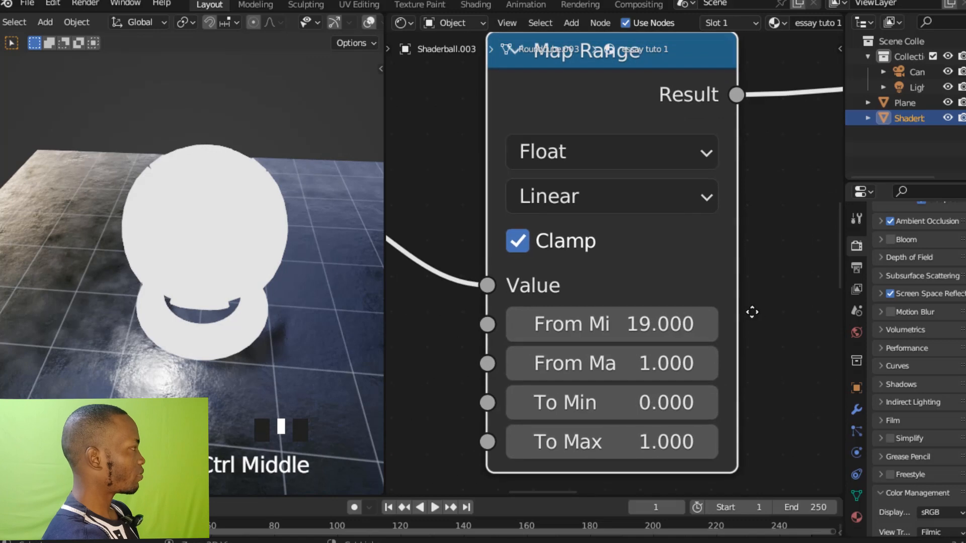
middle_click(752, 318)
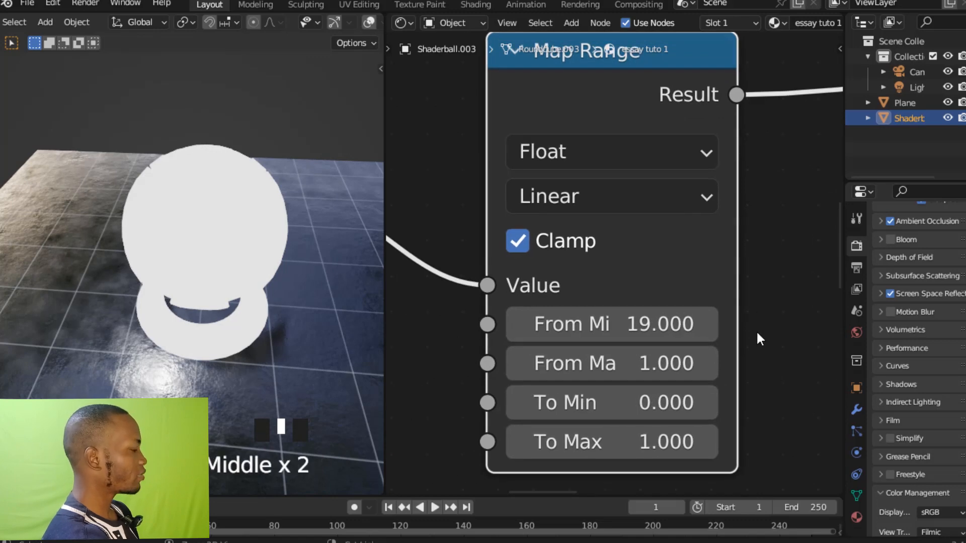
click(707, 371)
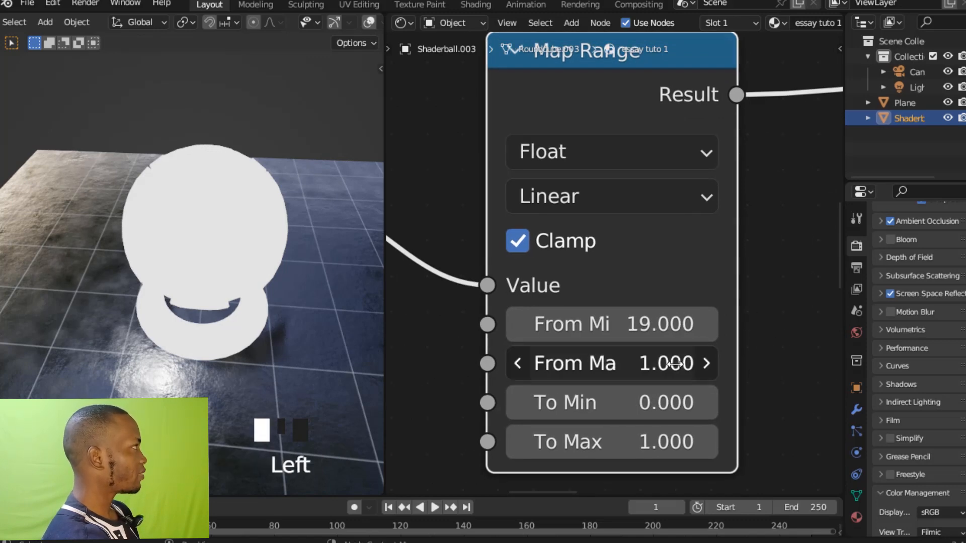
text(17)
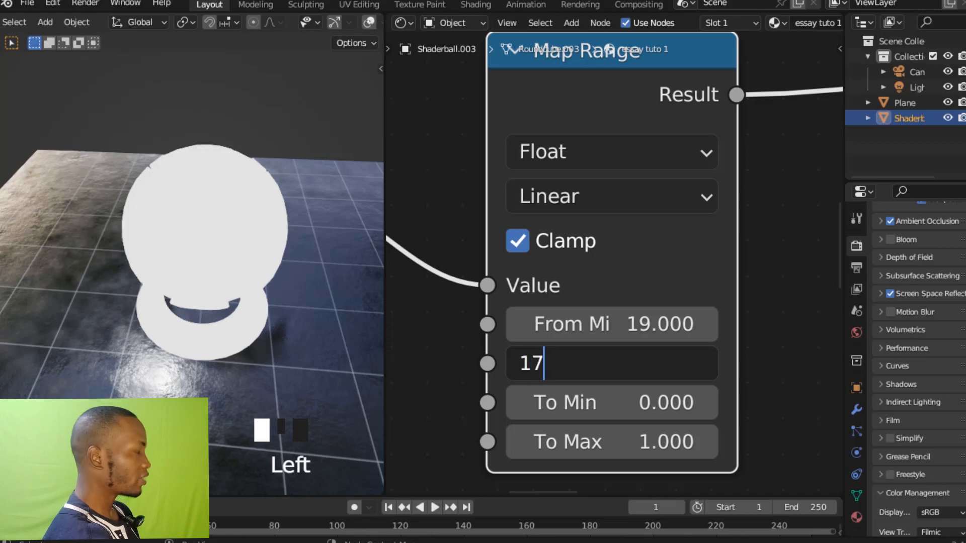
key(Return)
ctrl+middle_click(765, 299)
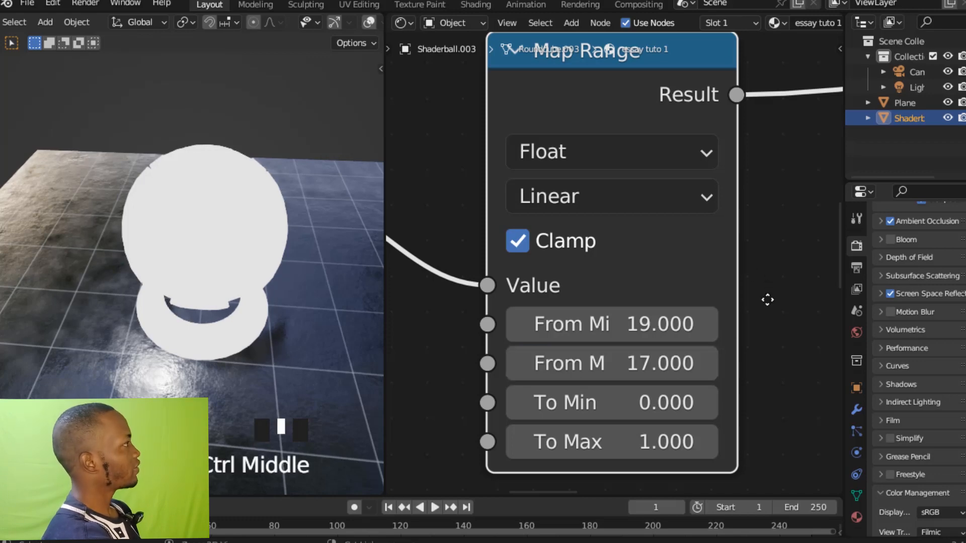
Set the Map Range node's To Min to 6.3.
shift+middle_drag(758, 332, 762, 310)
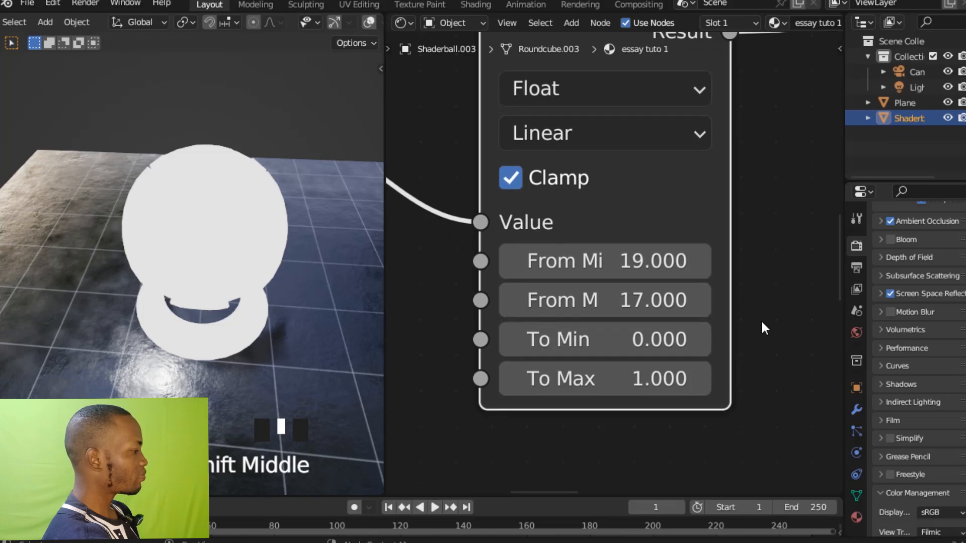
click(676, 348)
click(676, 348)
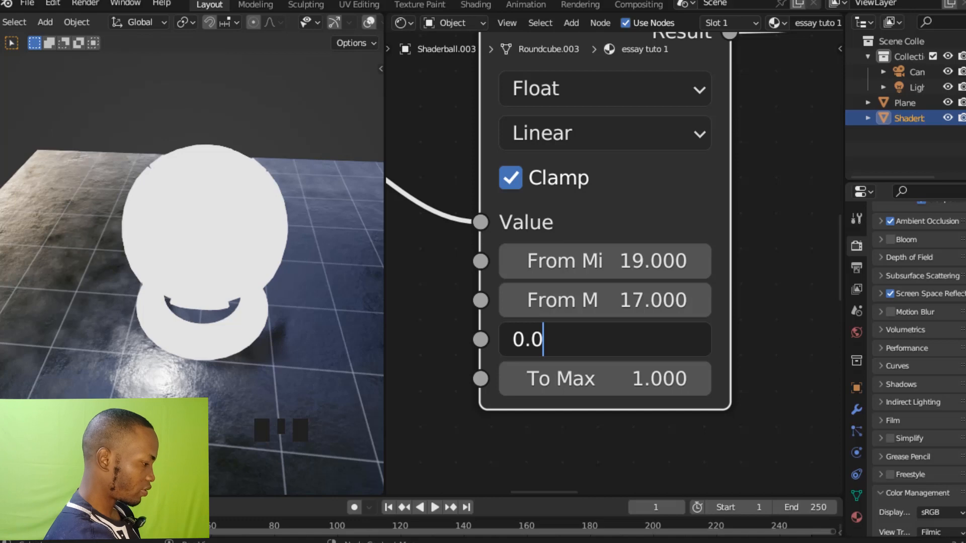
key(BackSpace)
key(BackSpace)
key(BackSpace)
text(6)
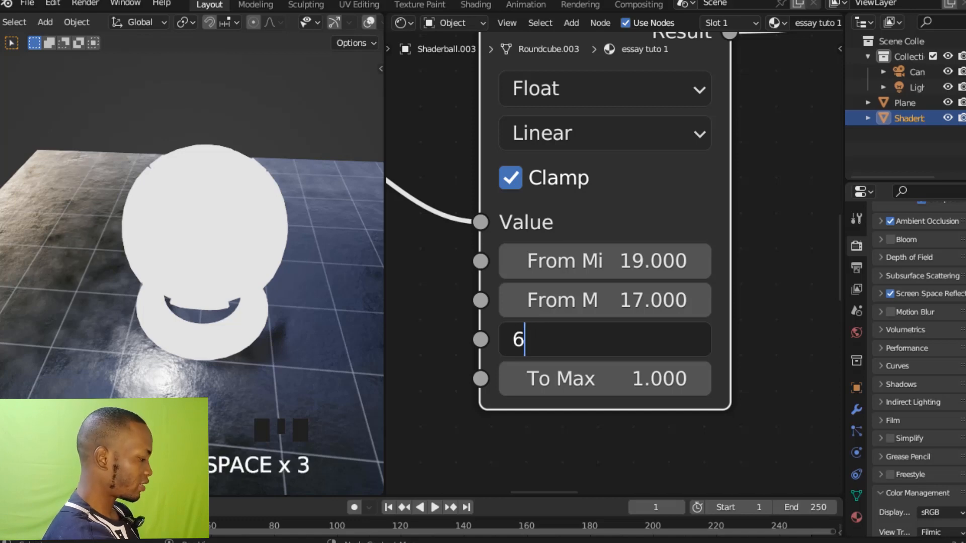
text(.)
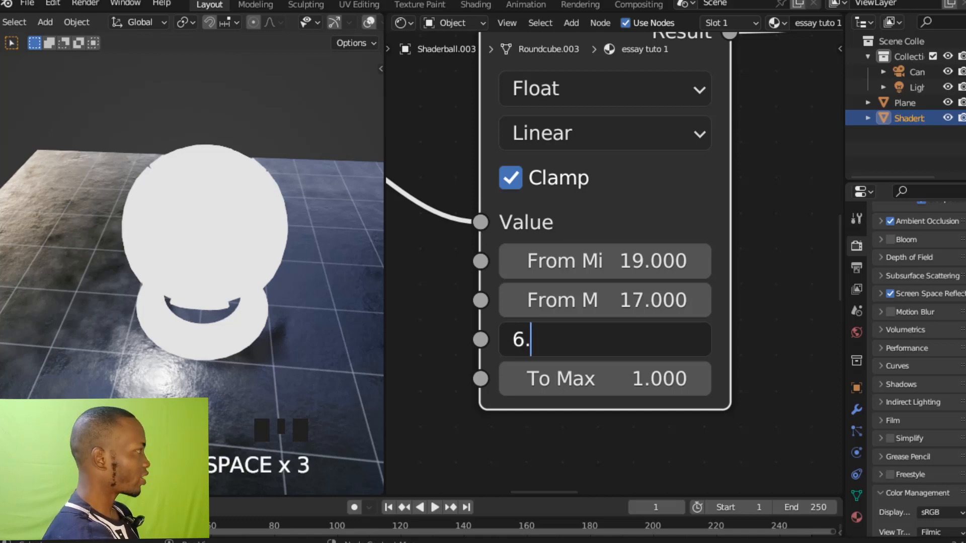
text(3)
key(Return)
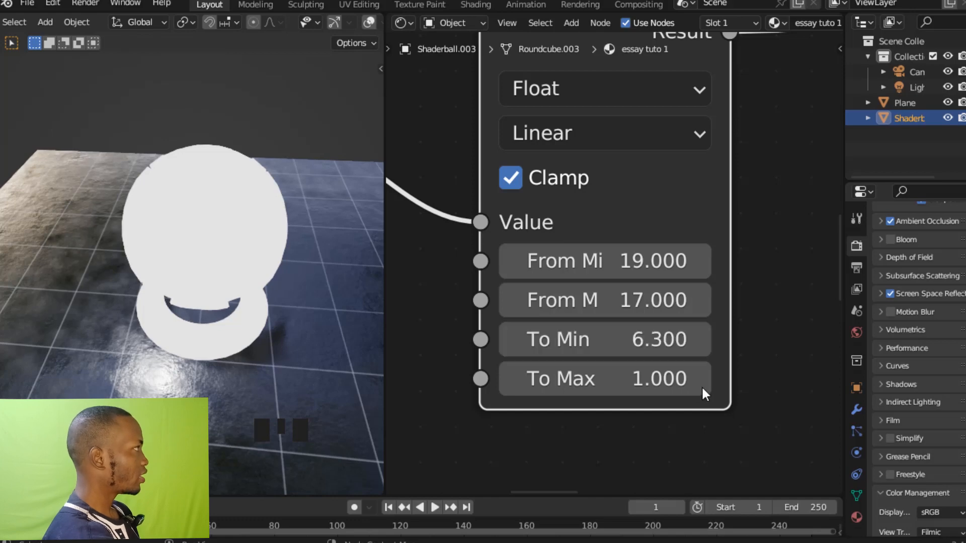
Set the Map Range node's To Max to 0 and save the file.
click(654, 378)
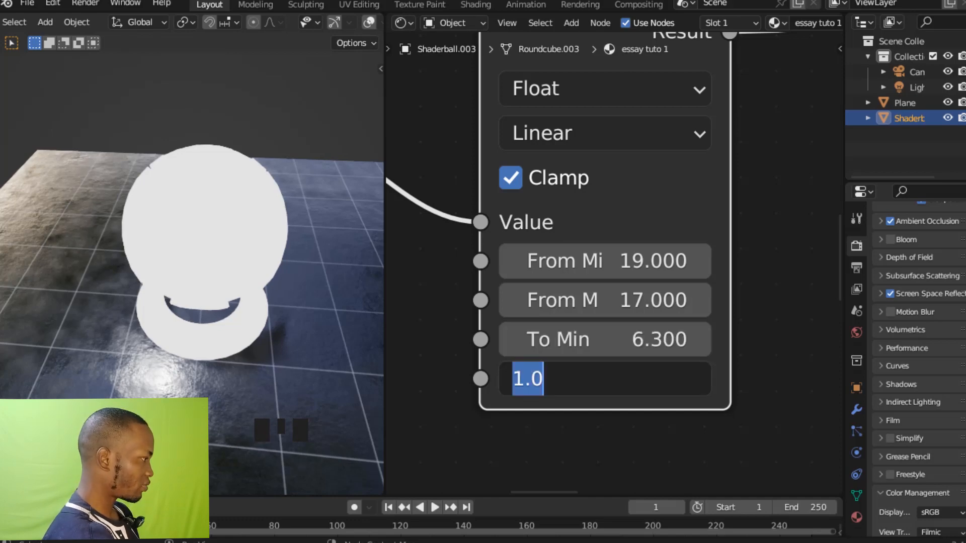
text(0)
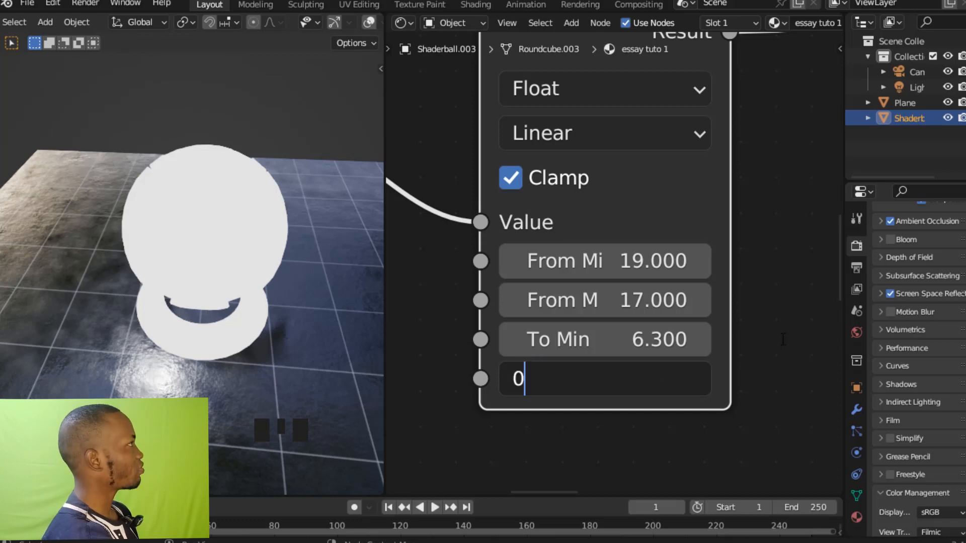
key(Return)
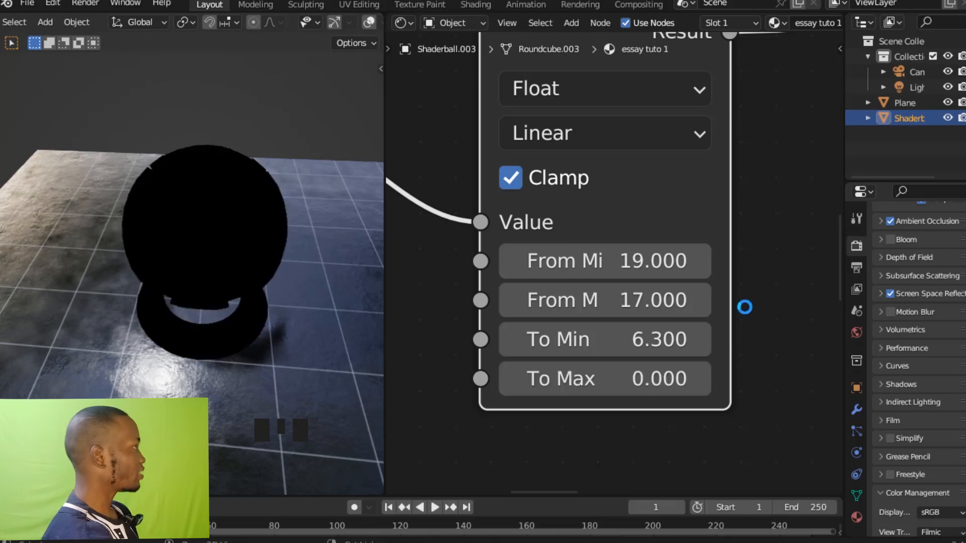
key(ctrl+s)
Add a Mix node just after the Invert node, leaving it unconnected.
ctrl+middle_drag(762, 293, 710, 283)
click(710, 284)
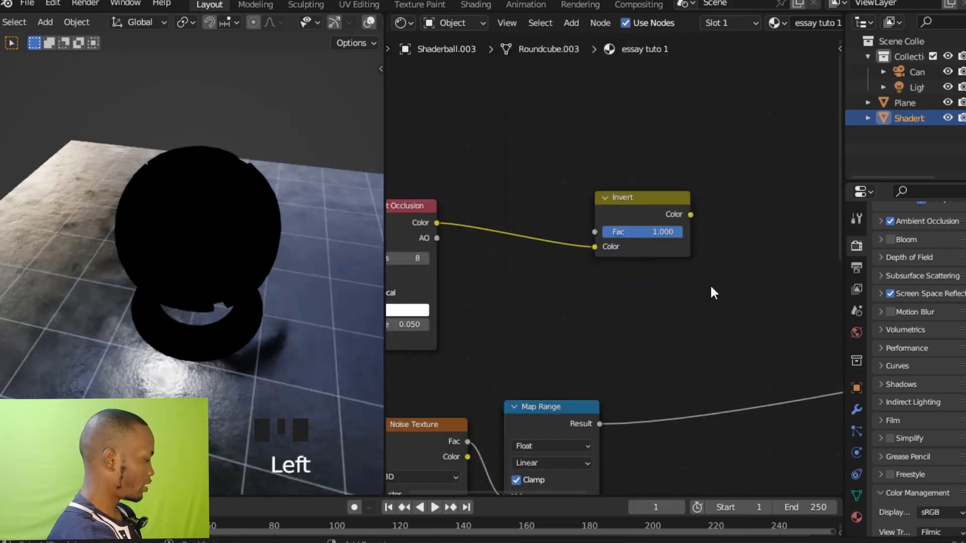
key(shift+a)
mouse_move(710, 285)
text(MIX)
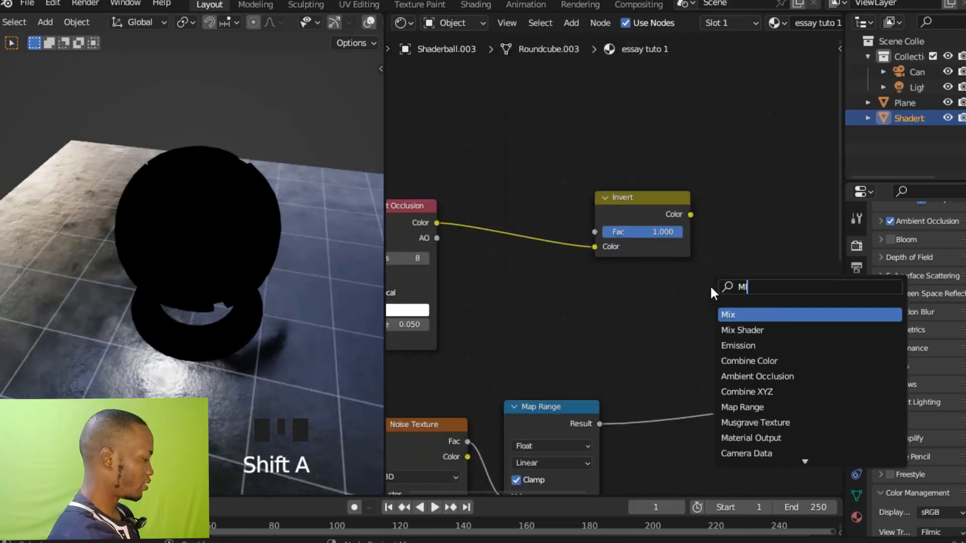
click(738, 314)
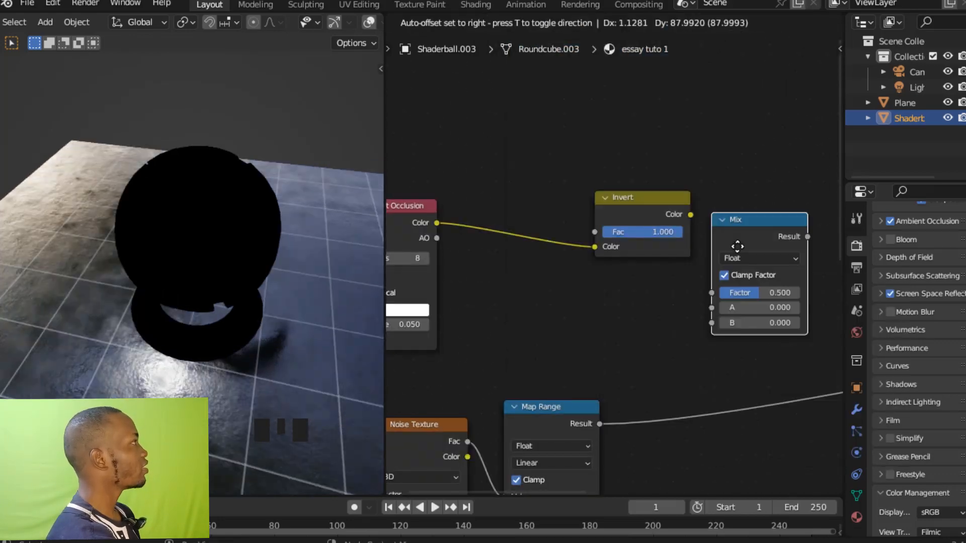
ctrl+middle_drag(743, 246, 730, 218)
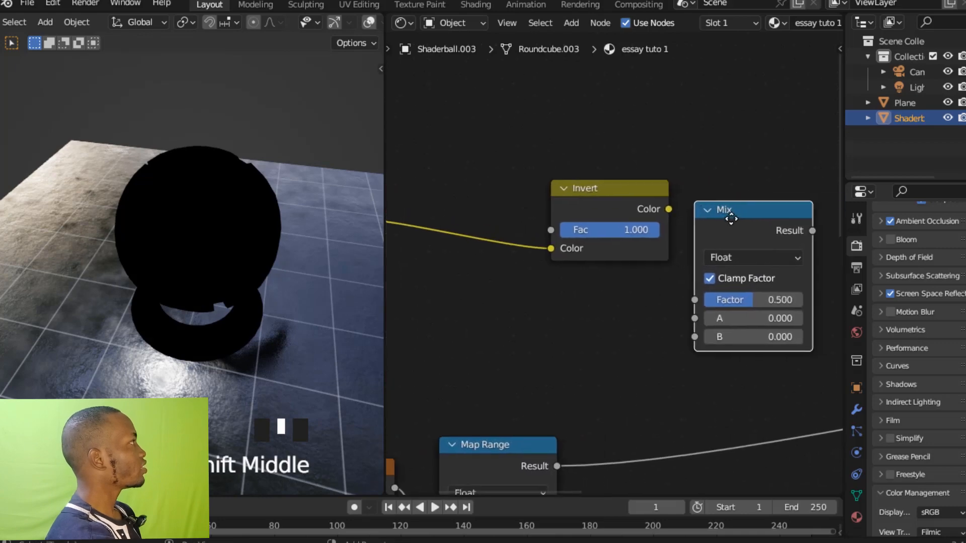
Switch the Mix node's data type to Color and its blending mode to Multiply.
click(728, 252)
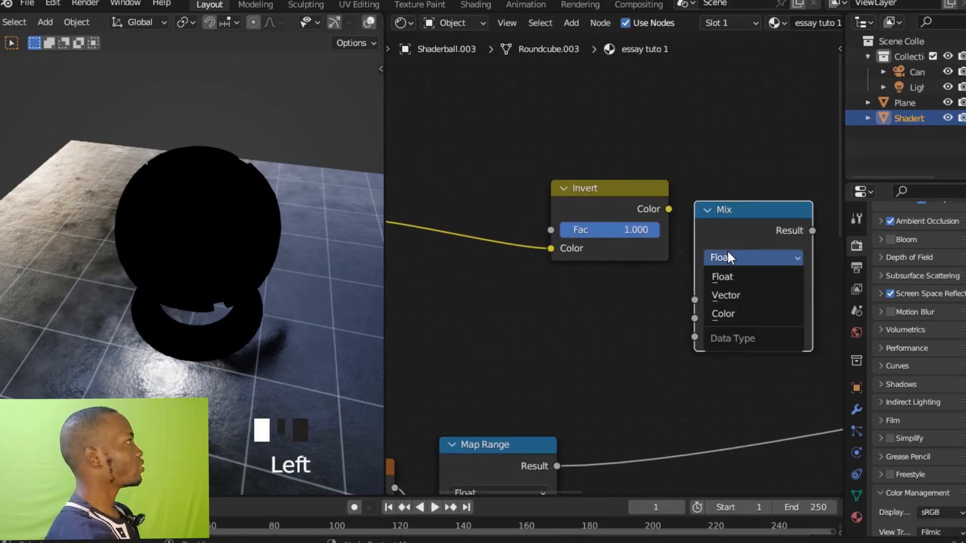
click(734, 311)
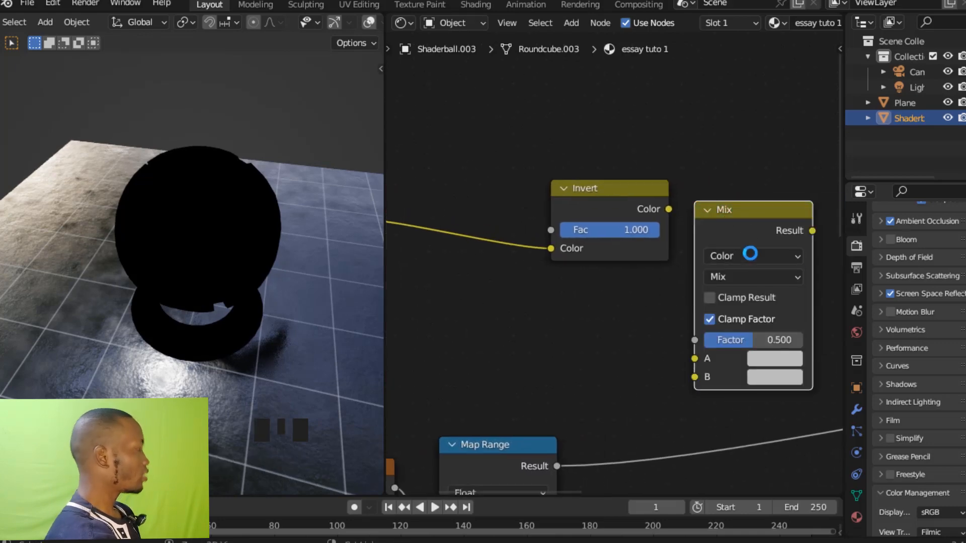
ctrl+middle_drag(750, 264, 740, 233)
click(733, 283)
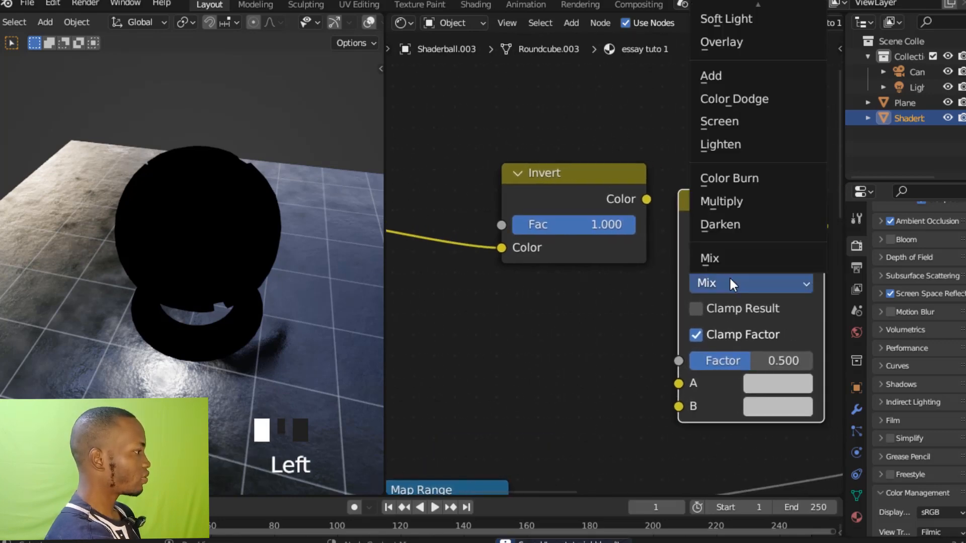
click(731, 201)
ctrl+middle_drag(732, 202, 738, 215)
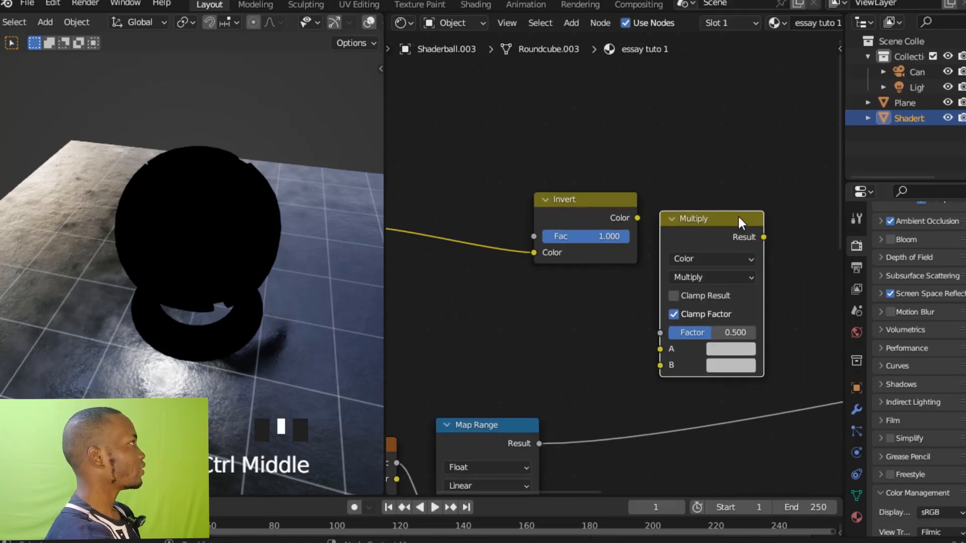
Move the Multiply node clear of Invert, then connect Invert's Color to its A input and Map Range's Result to its B input.
drag(738, 215, 764, 180)
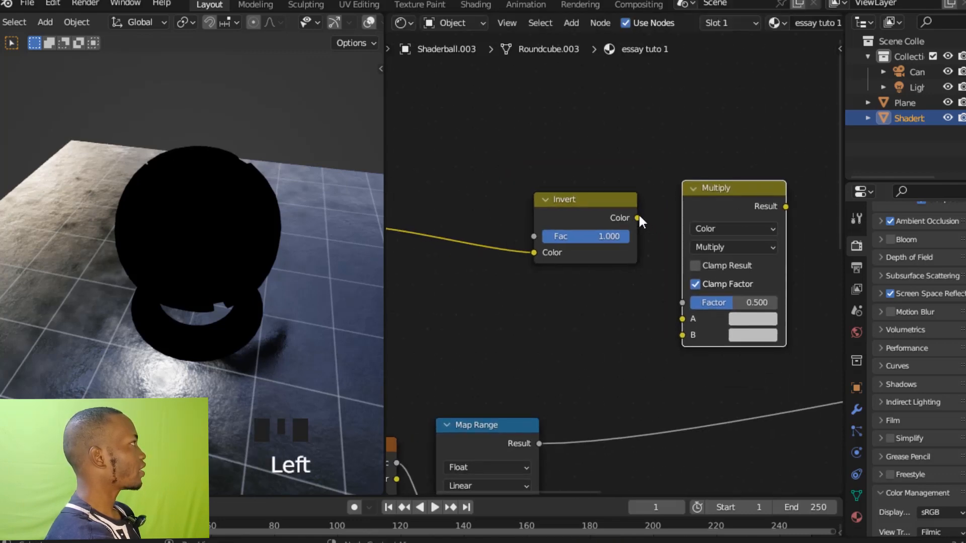
drag(637, 217, 676, 316)
ctrl+middle_drag(635, 378, 624, 352)
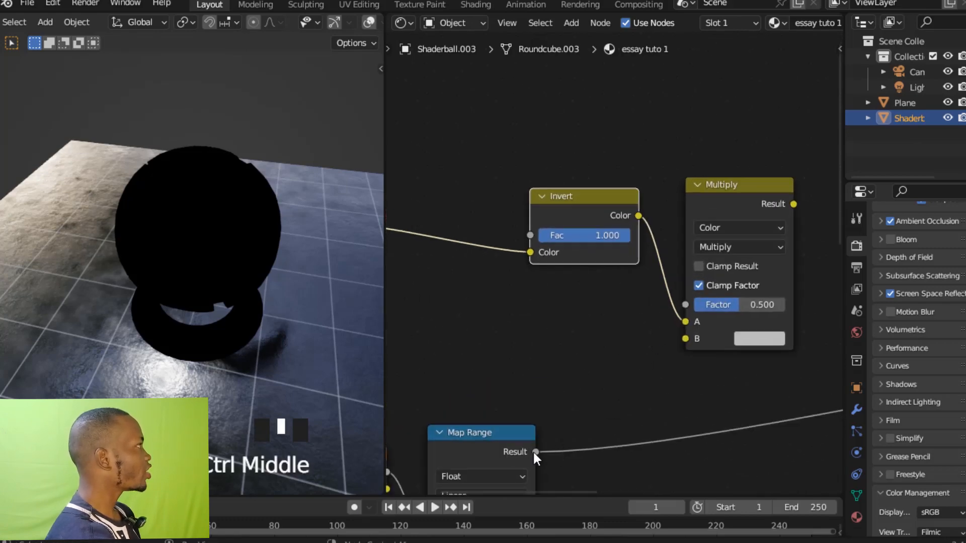
drag(534, 451, 688, 336)
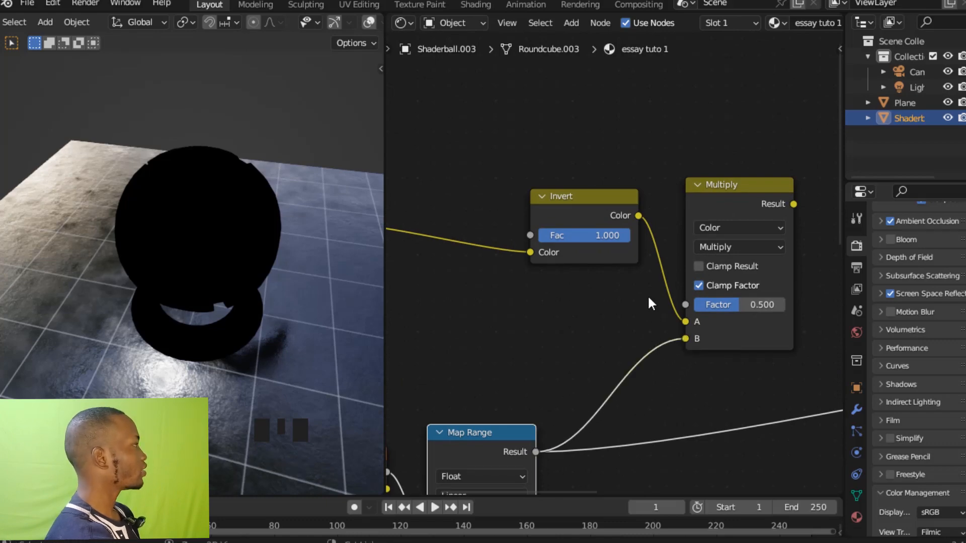
ctrl+middle_drag(649, 297, 638, 357)
click(707, 209)
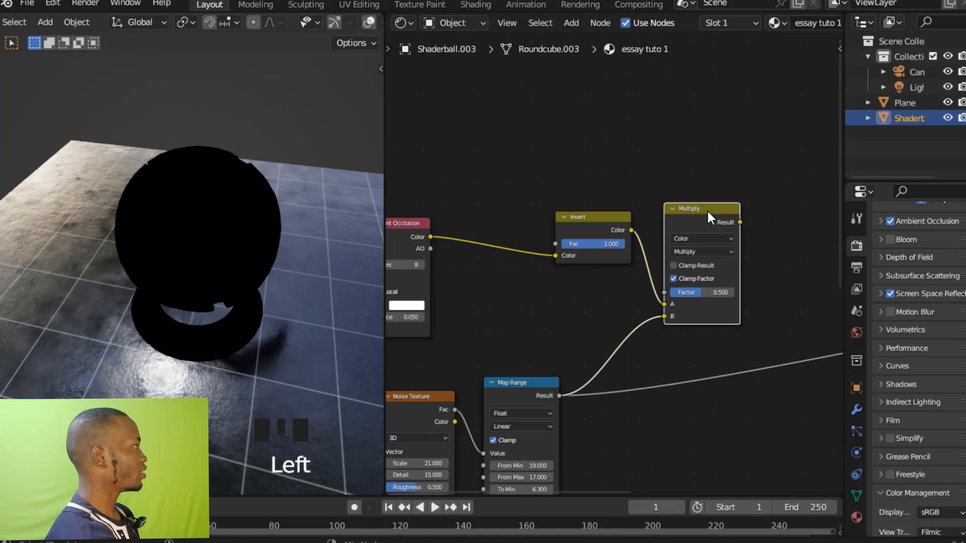
Preview the Multiply node's result on the shader ball.
ctrl+shift+click(707, 210)
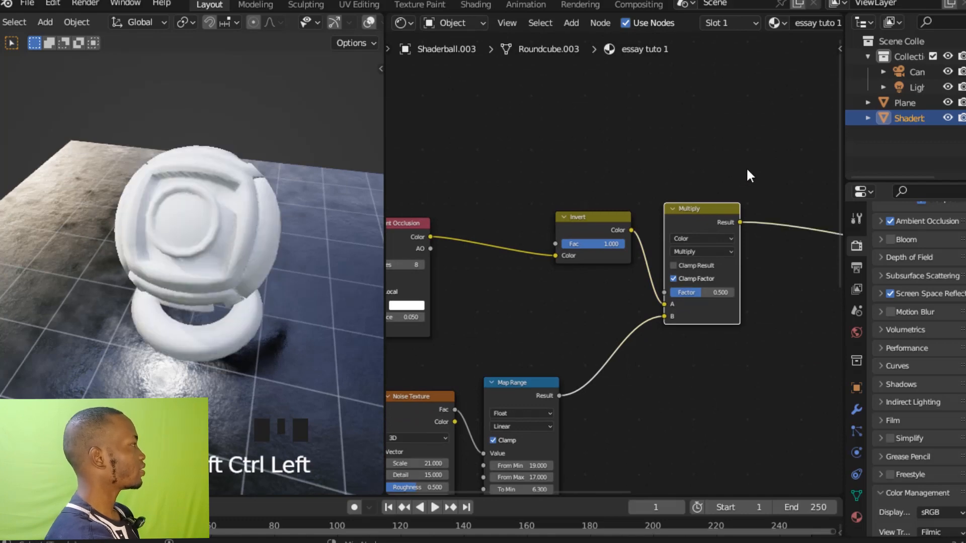
shift+middle_drag(722, 179, 702, 177)
click(703, 177)
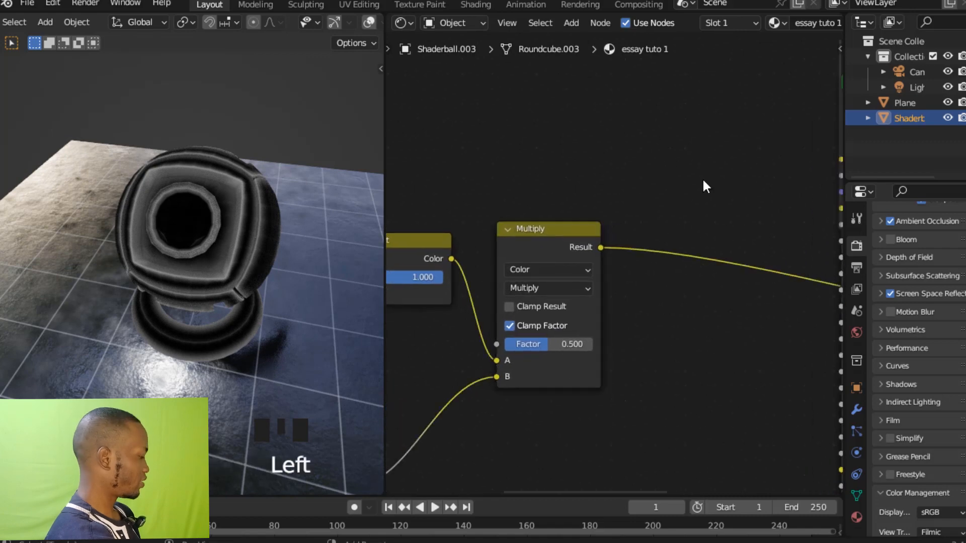
Add a Math node after the Multiply node, placed just above its output link.
key(shift+a)
click(702, 177)
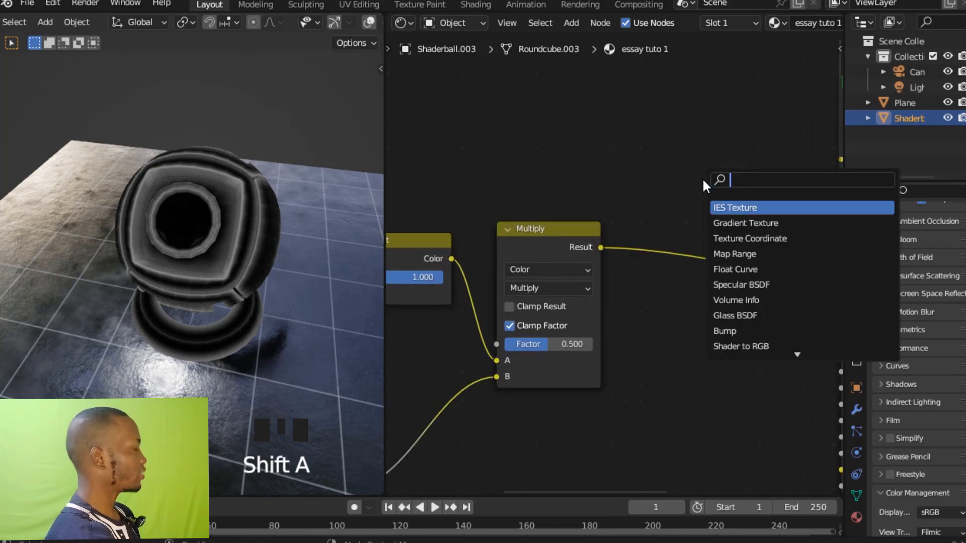
text(MATH)
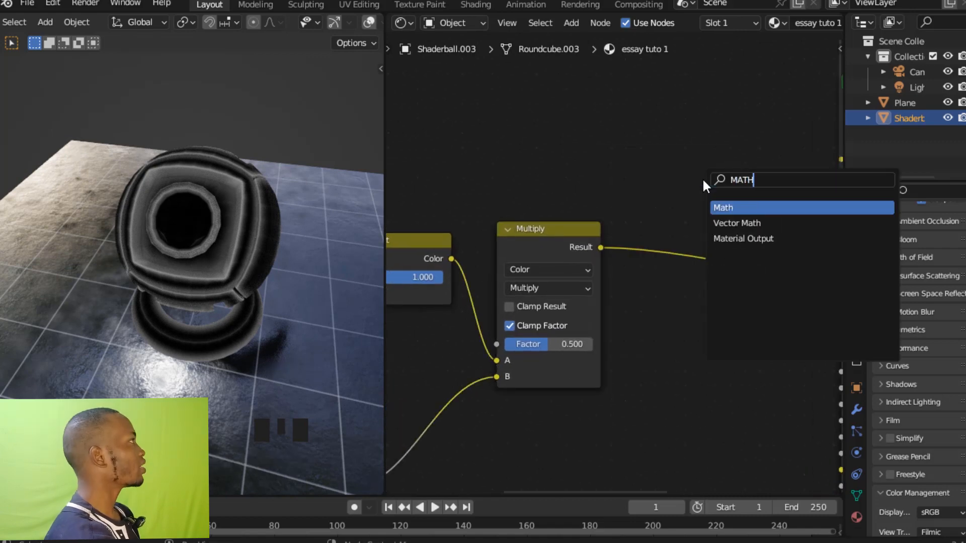
click(730, 207)
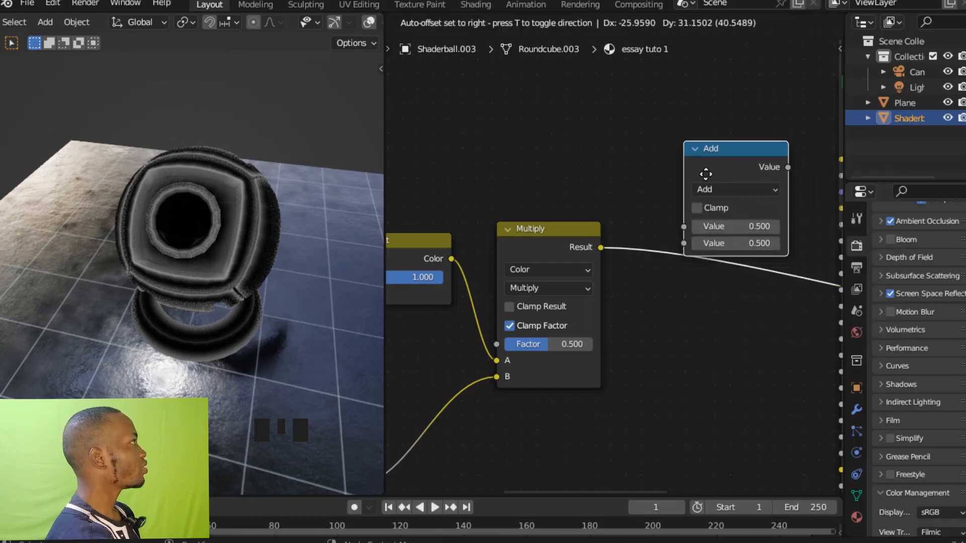
ctrl+middle_drag(733, 158, 687, 144)
drag(687, 143, 683, 129)
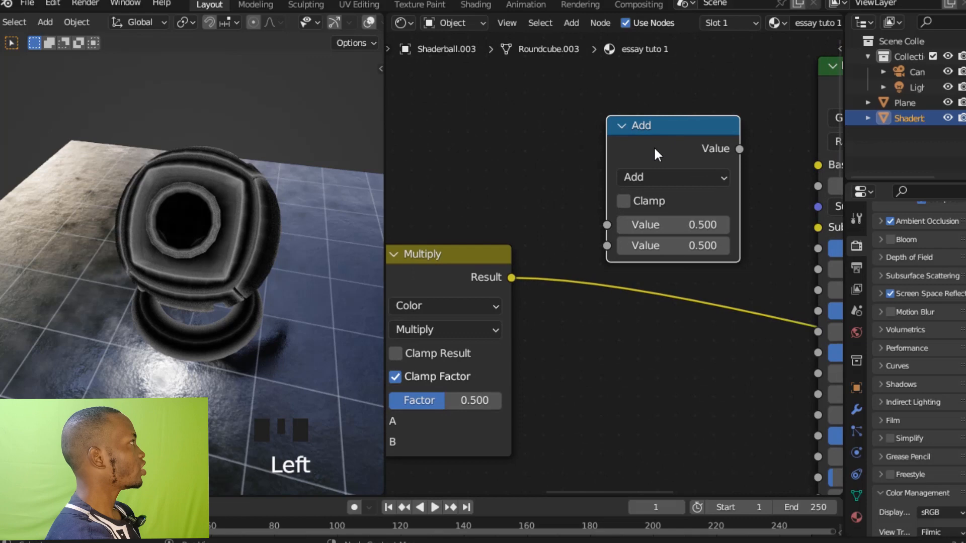
Set the Math node's operation to Greater Than and insert it into the Multiply node's output link.
click(637, 175)
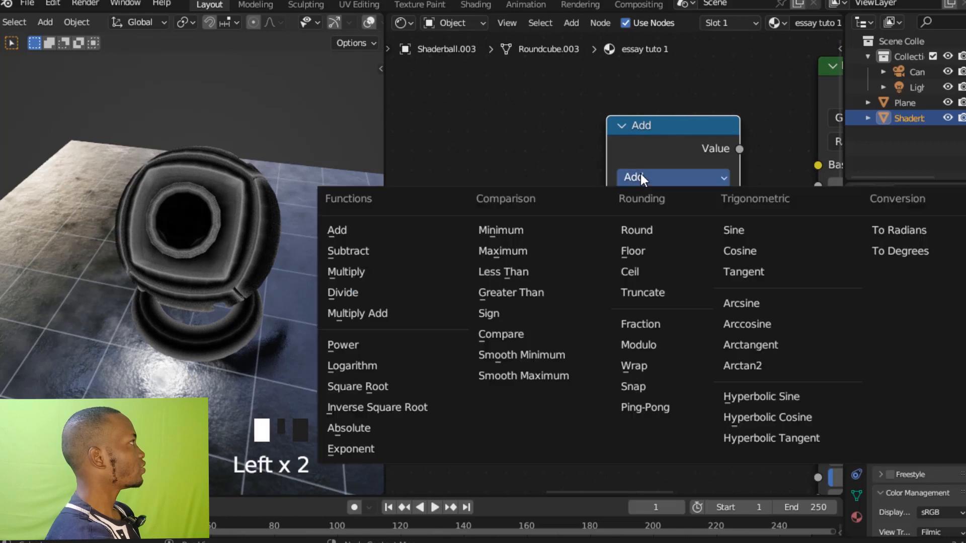
click(564, 273)
drag(677, 179, 676, 236)
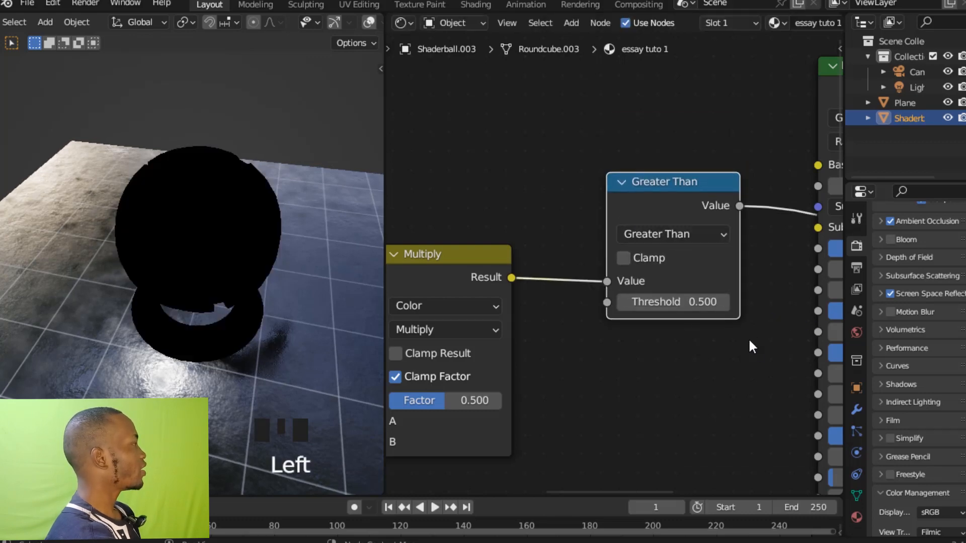
Set the Greater Than node's Threshold to 0.1.
ctrl+middle_drag(752, 347, 753, 265)
click(754, 317)
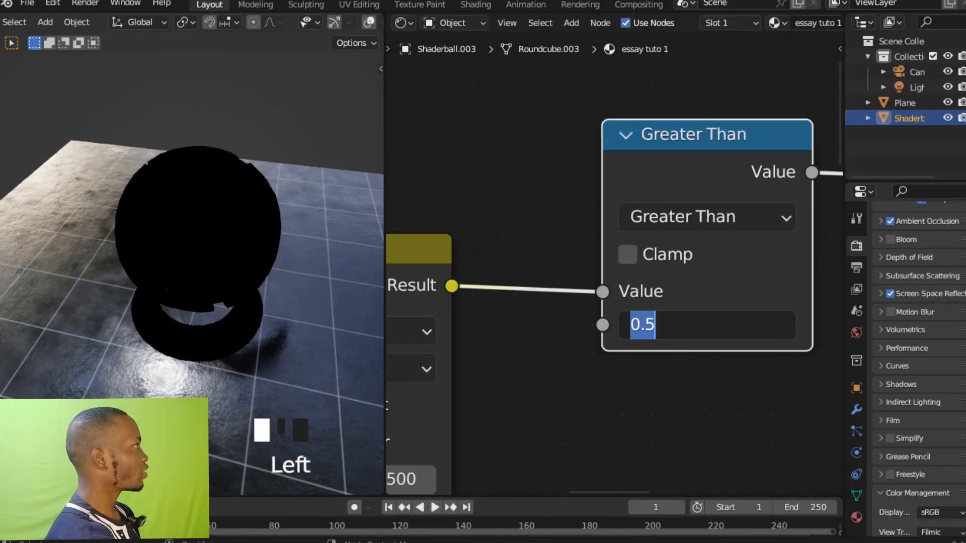
click(732, 327)
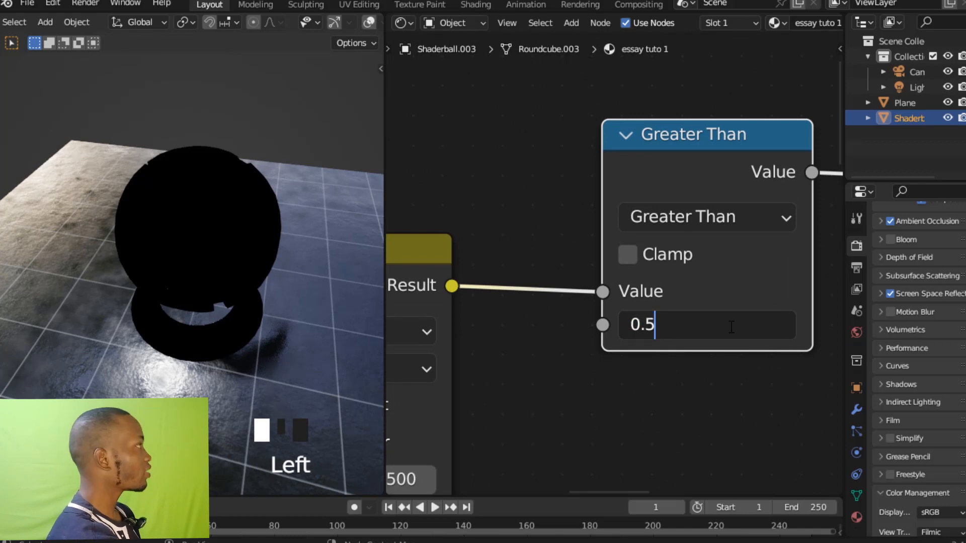
key(BackSpace)
text(1)
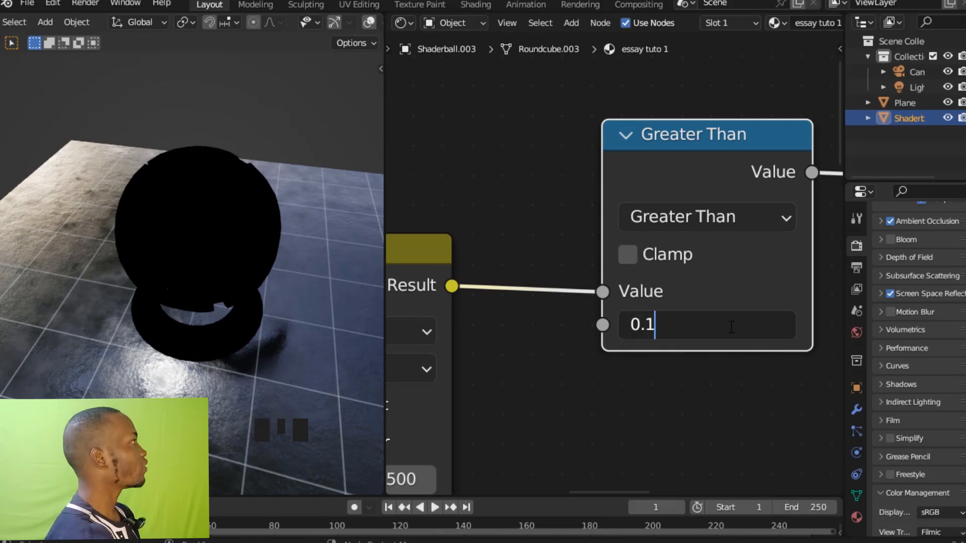
key(Return)
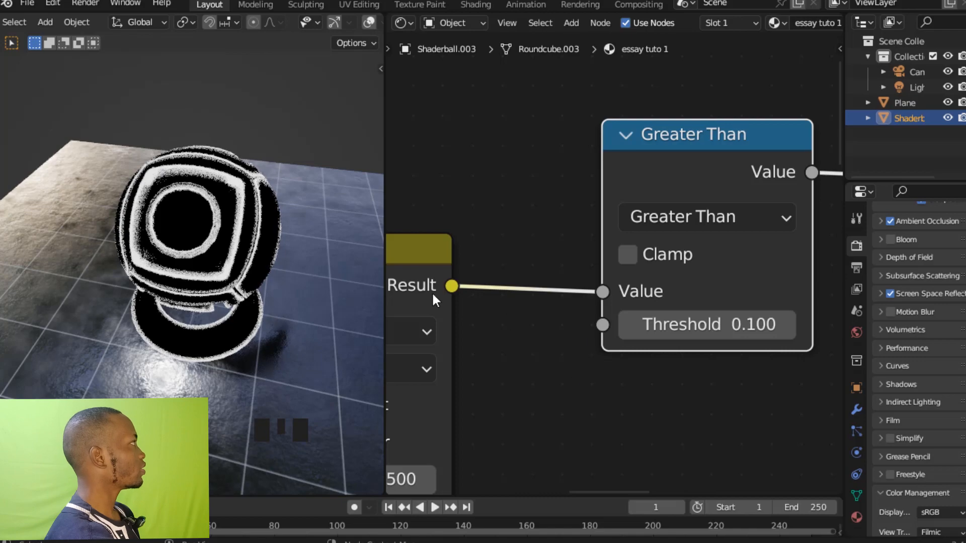
Select all the mask nodes from Ambient Occlusion and Noise Texture through Greater Than and group them in a frame.
middle_drag(265, 261, 254, 236)
ctrl+middle_drag(603, 278, 609, 390)
drag(521, 323, 538, 316)
ctrl+middle_drag(615, 264, 614, 191)
shift+middle_drag(558, 195, 577, 179)
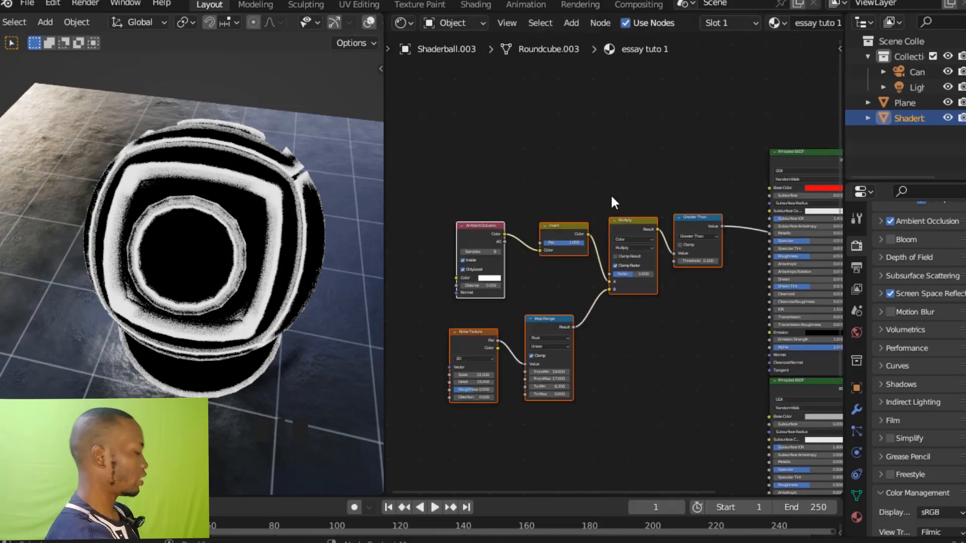
key(ctrl+j)
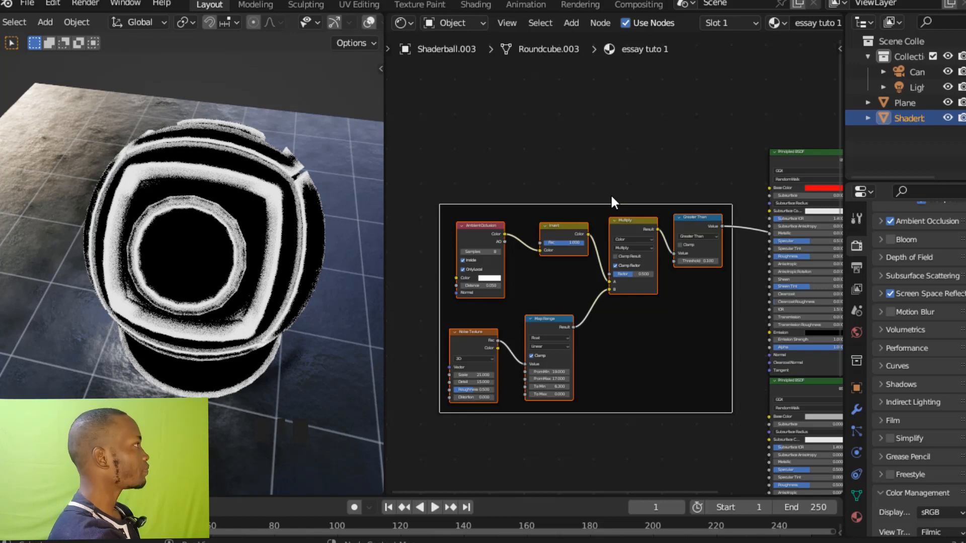
Label the frame around the mask nodes EDGE MASK.
key(F2)
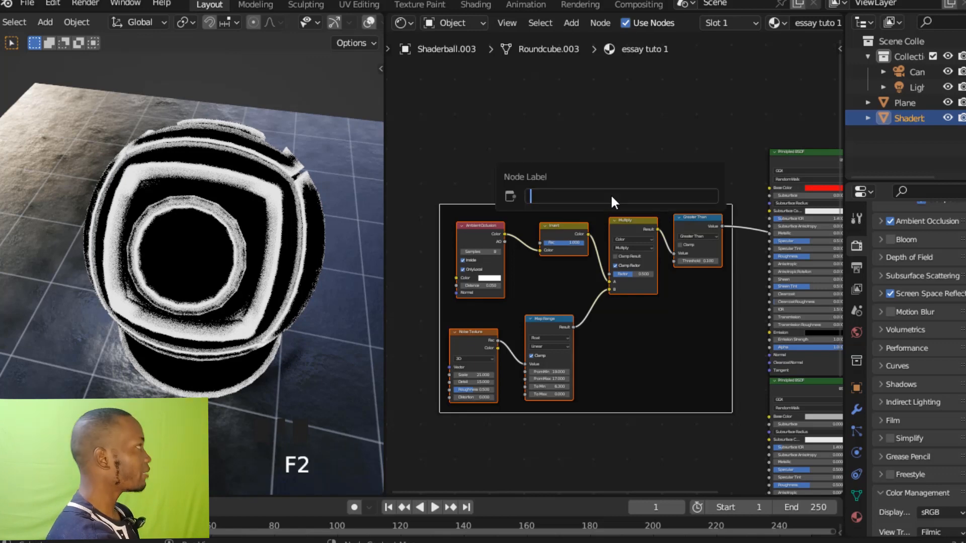
text(ed)
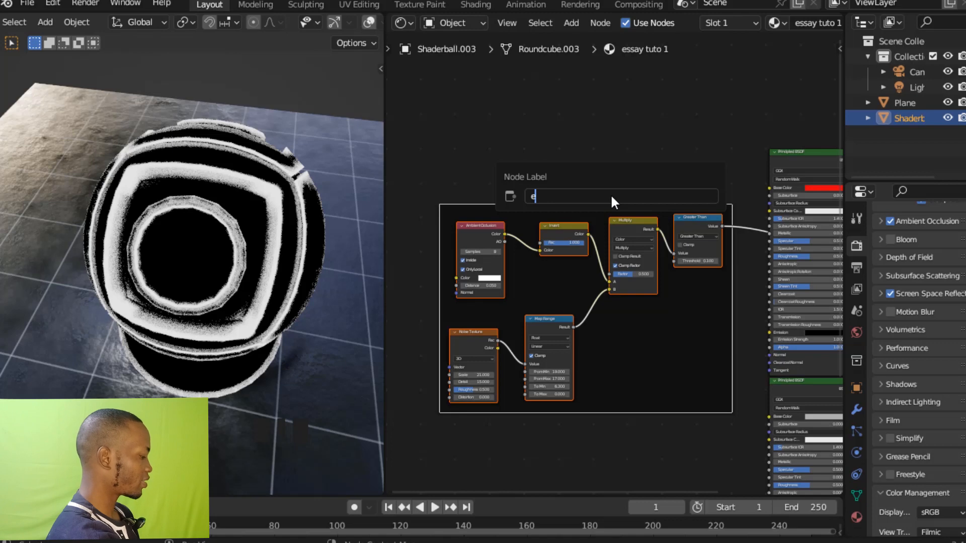
key(BackSpace)
key(BackSpace)
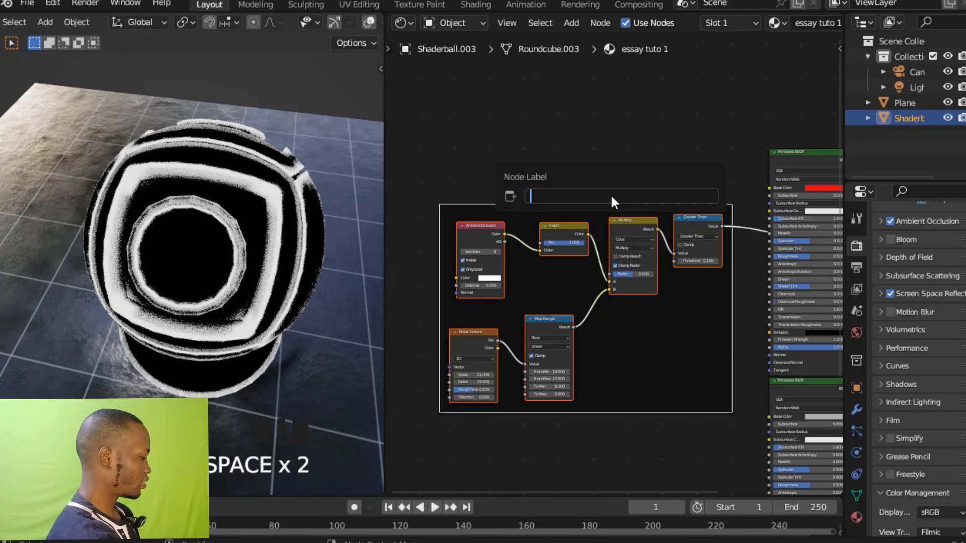
text(EDGE)
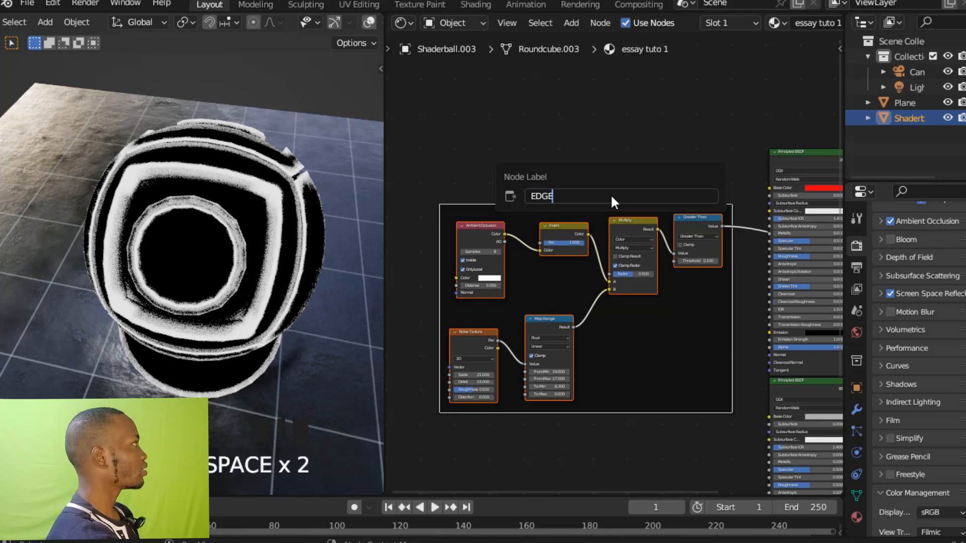
text( M)
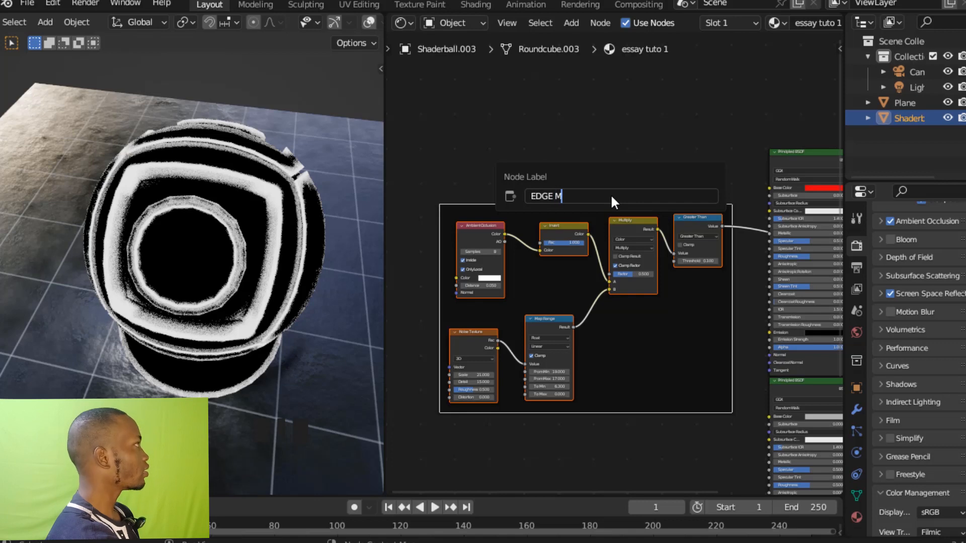
text(ASK)
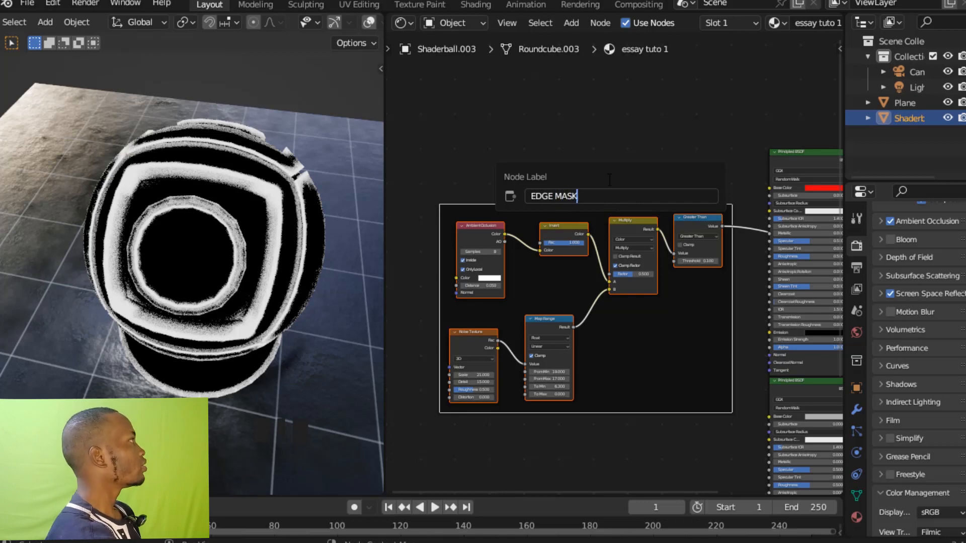
key(Return)
Enable the custom color for the EDGE MASK frame, then hide the node properties again.
key(n)
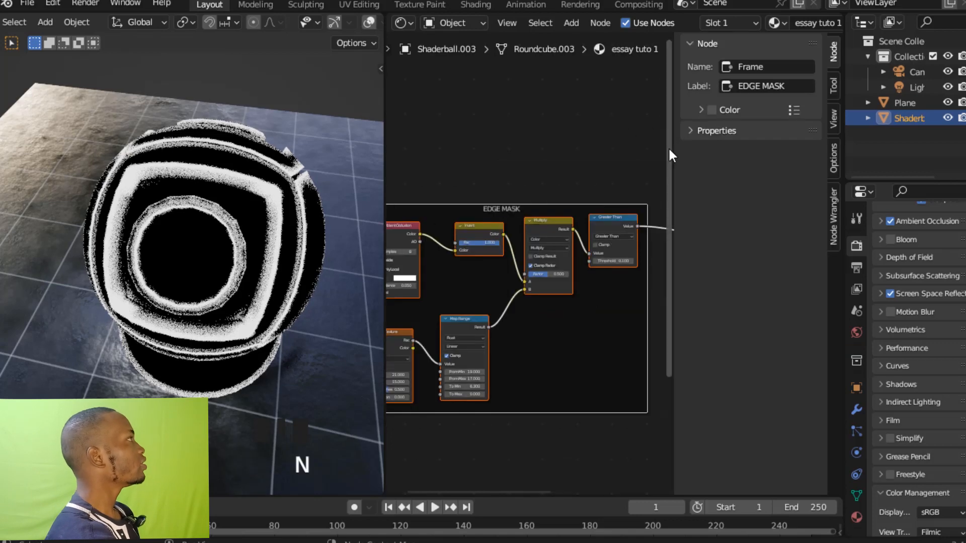
click(711, 109)
click(560, 140)
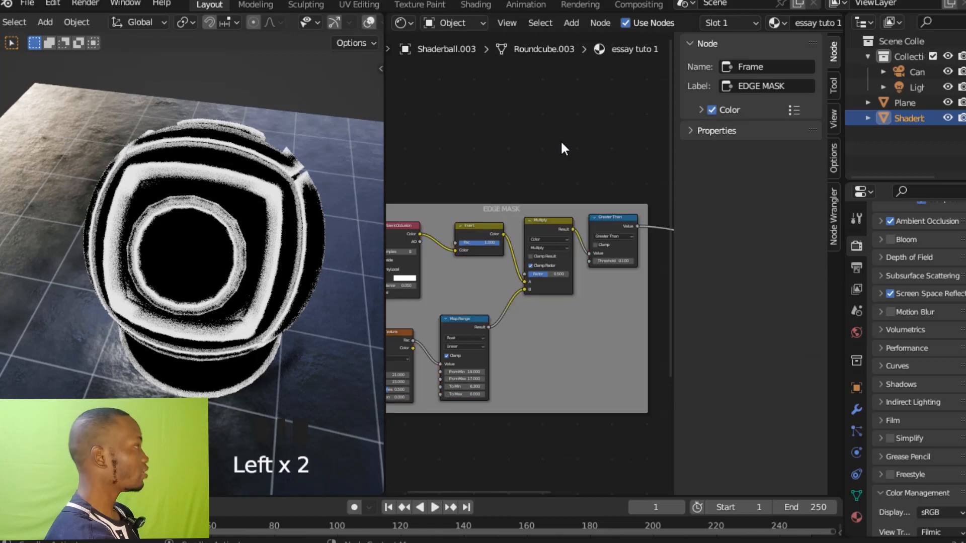
key(n)
Add a Voronoi Texture node in the empty space below the EDGE MASK frame.
ctrl+middle_drag(562, 142, 605, 247)
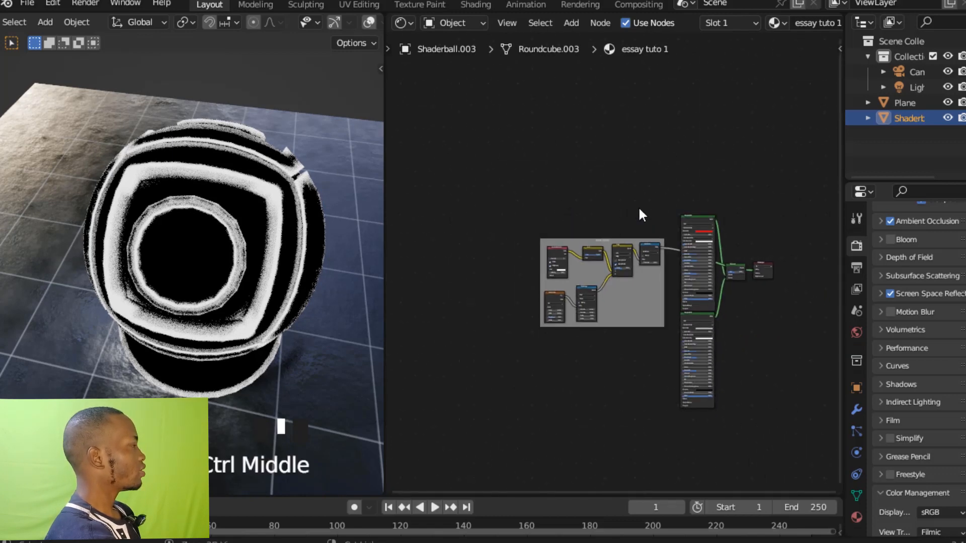
ctrl+middle_drag(640, 215, 634, 114)
drag(627, 221, 586, 182)
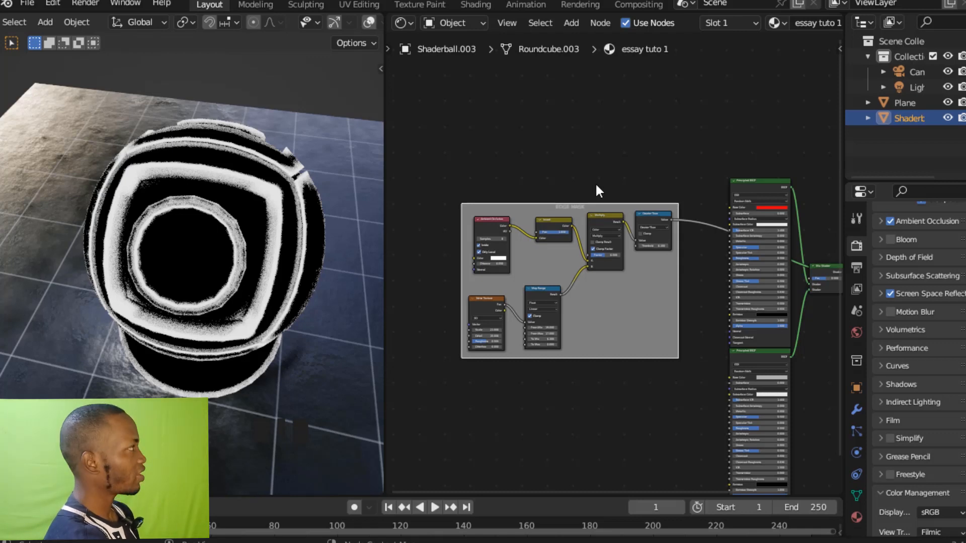
ctrl+middle_drag(598, 175, 601, 282)
scroll(588, 282, up, 2)
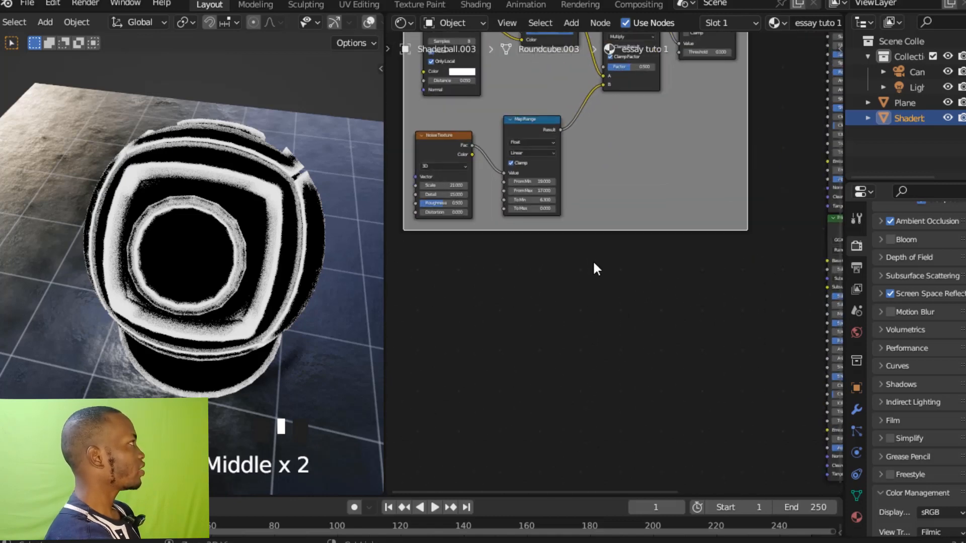
click(571, 313)
key(shift+a)
click(571, 313)
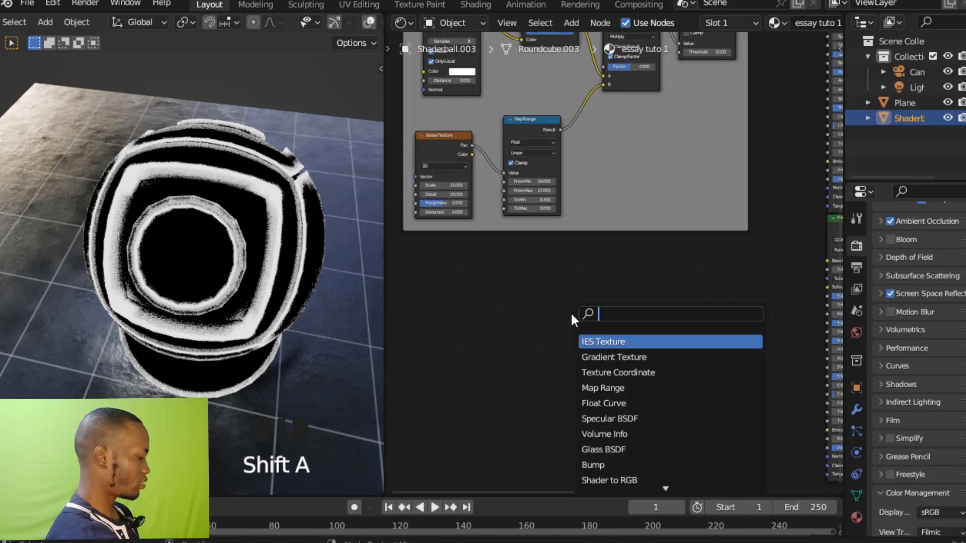
text(voro)
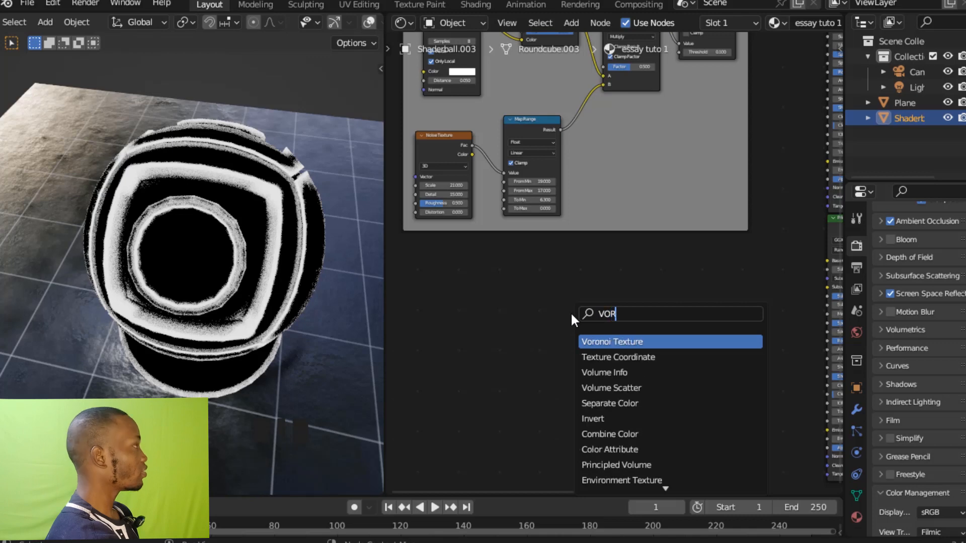
click(606, 340)
click(578, 347)
ctrl+middle_drag(634, 349, 727, 285)
Attach Texture Coordinate and Mapping nodes to the Voronoi Texture and preview its Distance output on the shader ball.
click(647, 243)
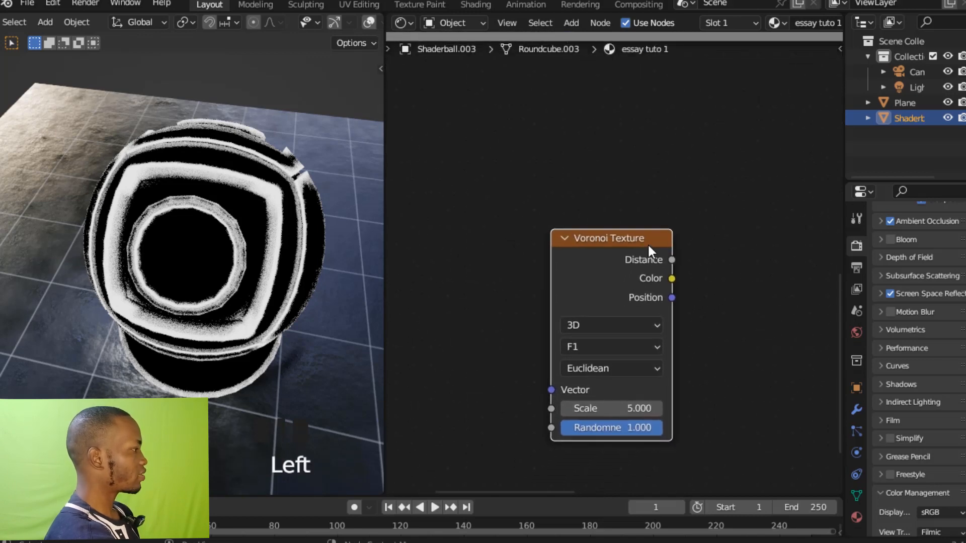
click(647, 243)
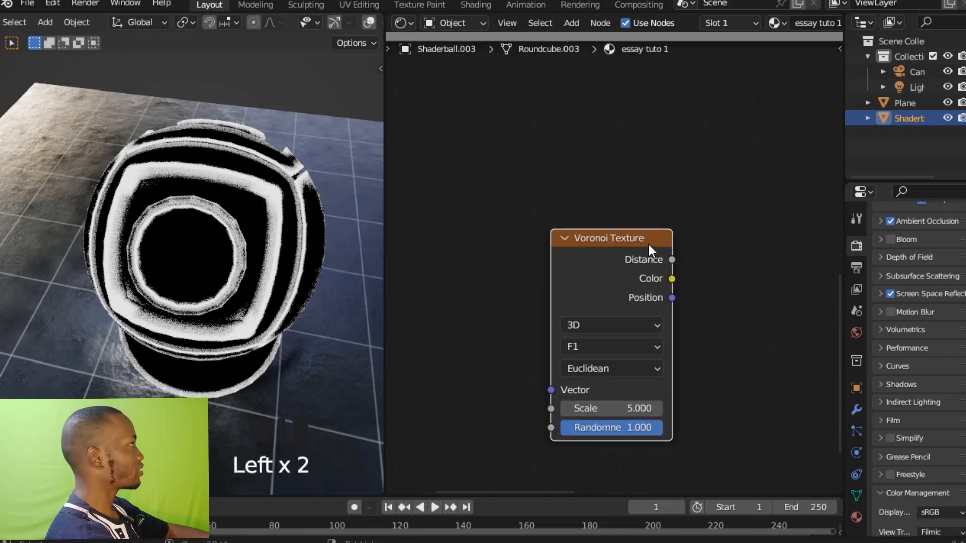
key(ctrl+t)
ctrl+middle_drag(565, 222, 663, 195)
click(659, 244)
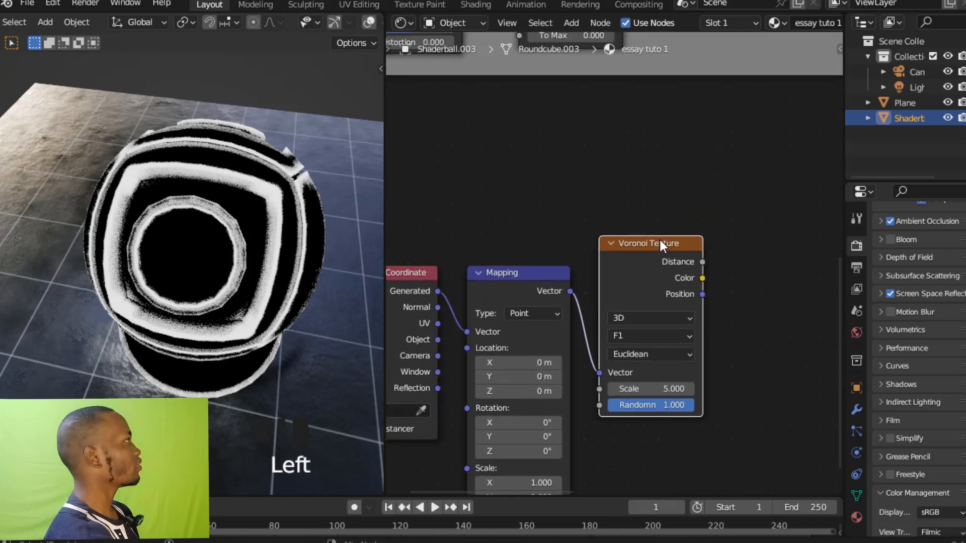
ctrl+shift+click(660, 242)
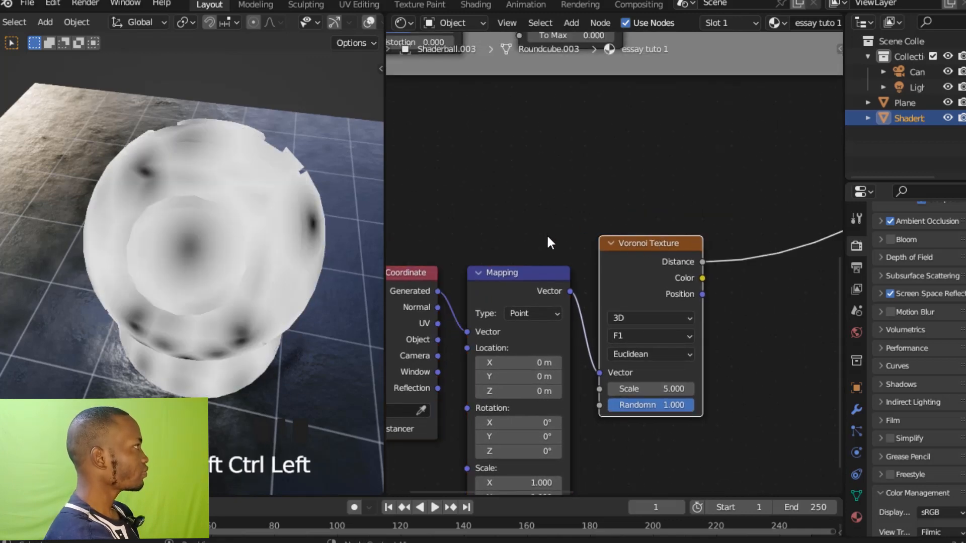
Move the Texture Coordinate and Mapping nodes together farther away from the Voronoi Texture node.
ctrl+middle_drag(547, 241, 566, 298)
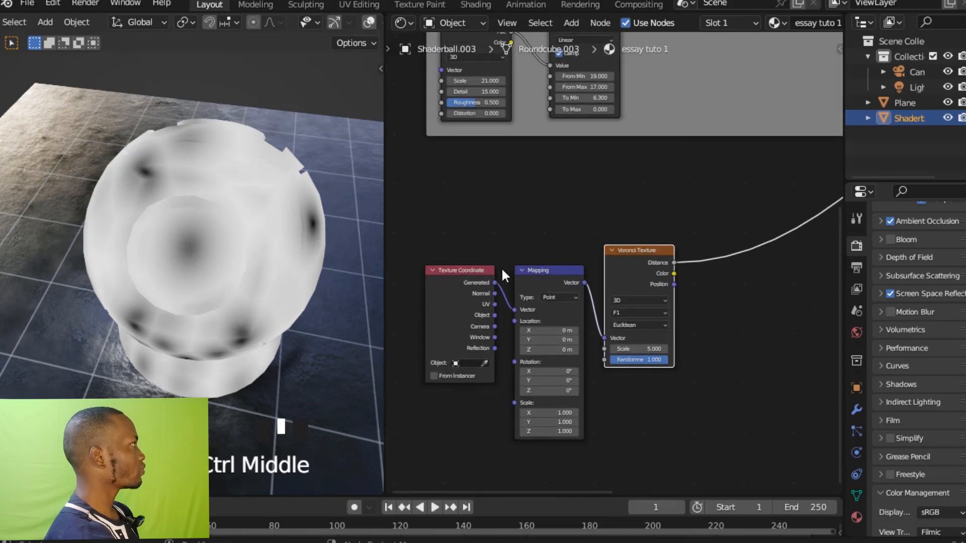
drag(442, 251, 551, 373)
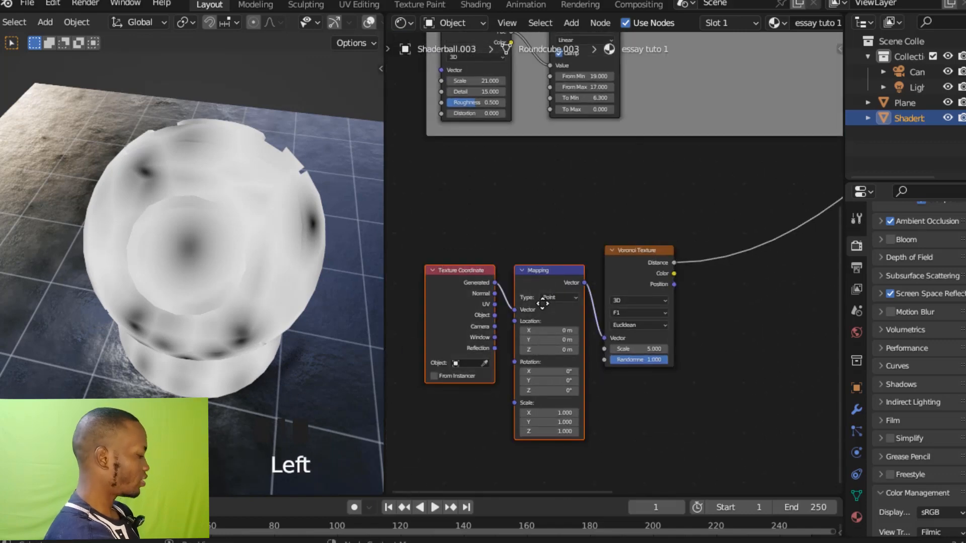
key(g)
click(420, 312)
Connect the Texture Coordinate's Object output to the Mapping node's Vector input and save the file.
shift+middle_drag(505, 325, 759, 272)
drag(520, 277, 581, 264)
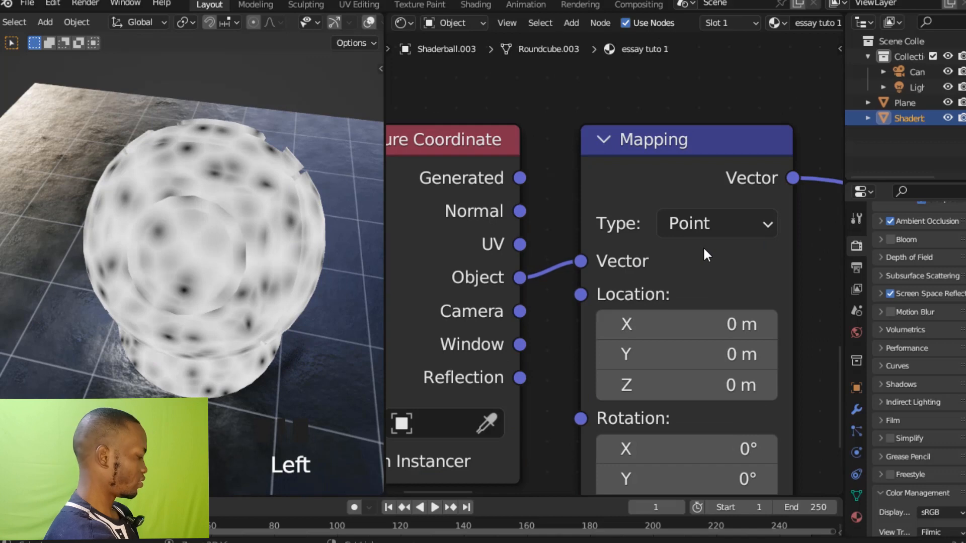
key(ctrl+s)
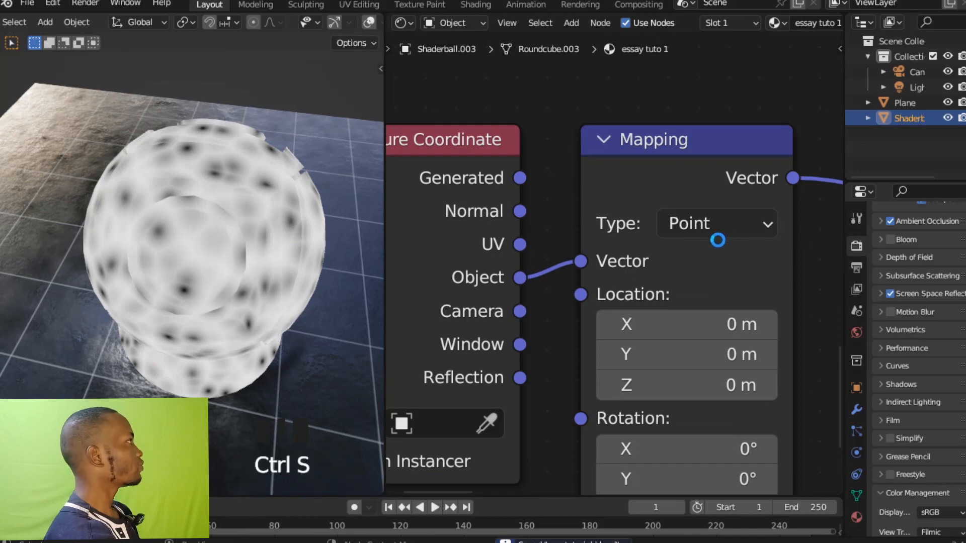
Join the Texture Coordinate and Mapping nodes in a new frame labelled MAPPING.
ctrl+middle_drag(723, 233, 674, 342)
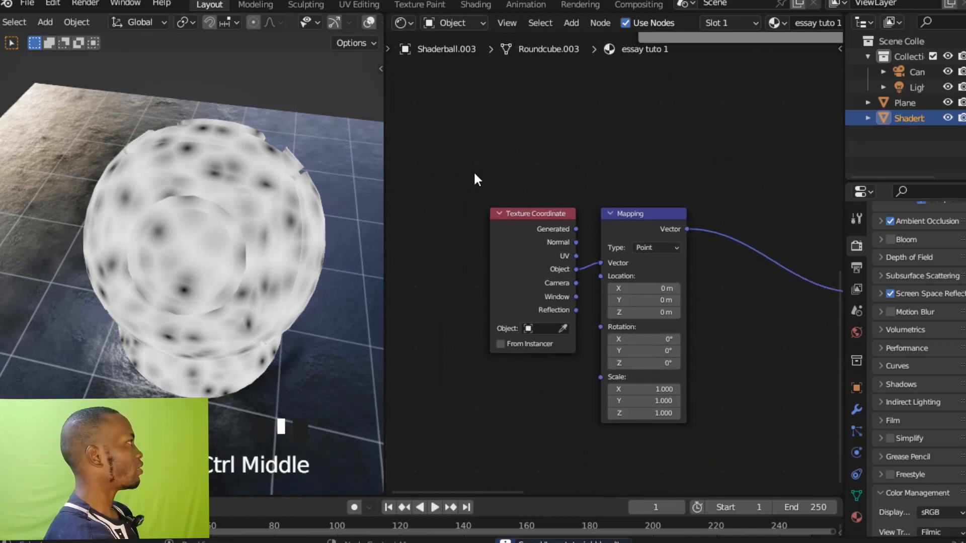
drag(474, 173, 698, 409)
key(ctrl+j)
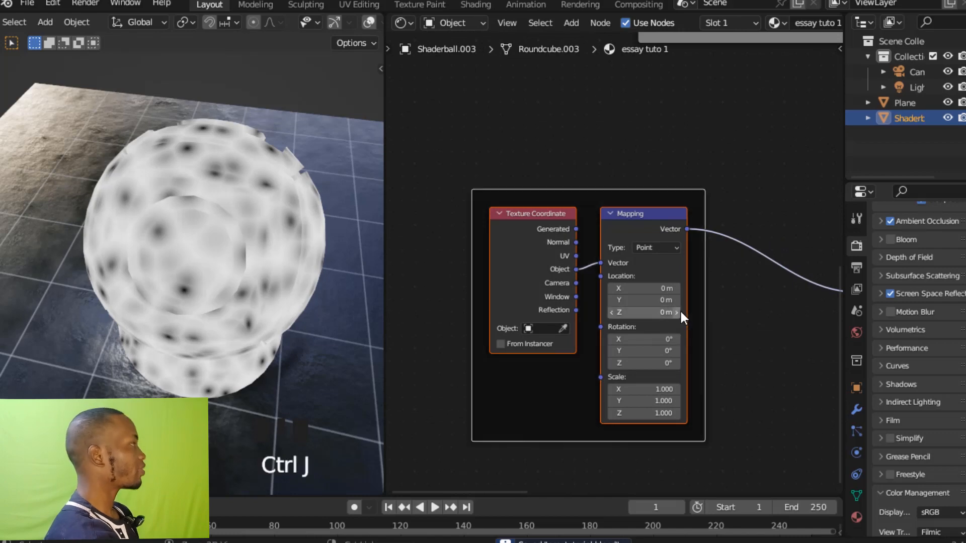
key(F2)
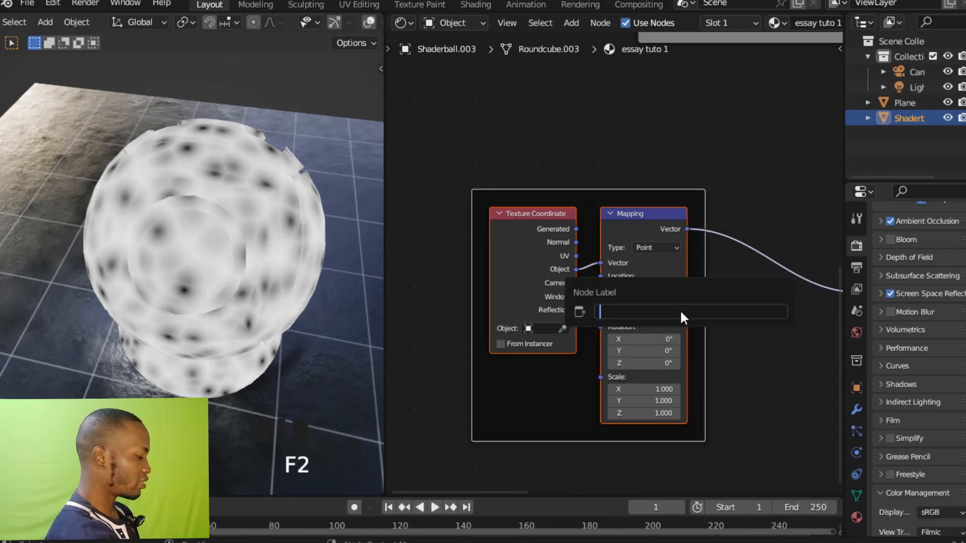
text(MAPPIN)
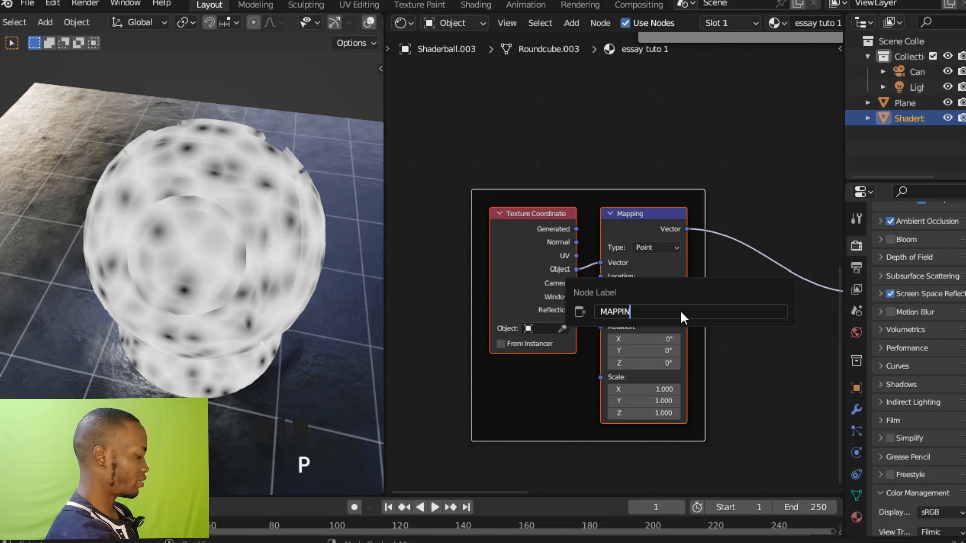
text(G)
key(Return)
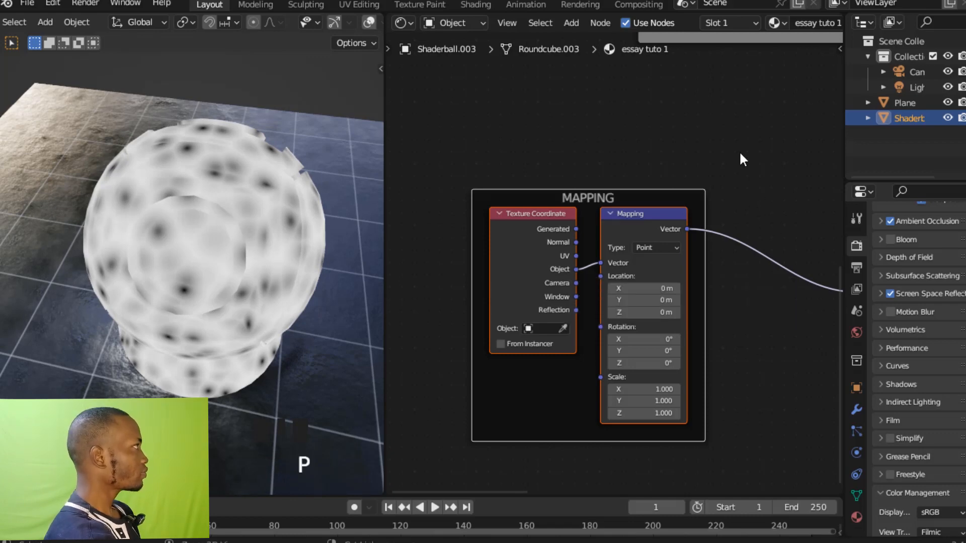
Enable a custom color for the MAPPING frame.
ctrl+middle_drag(738, 149, 739, 205)
key(n)
click(710, 110)
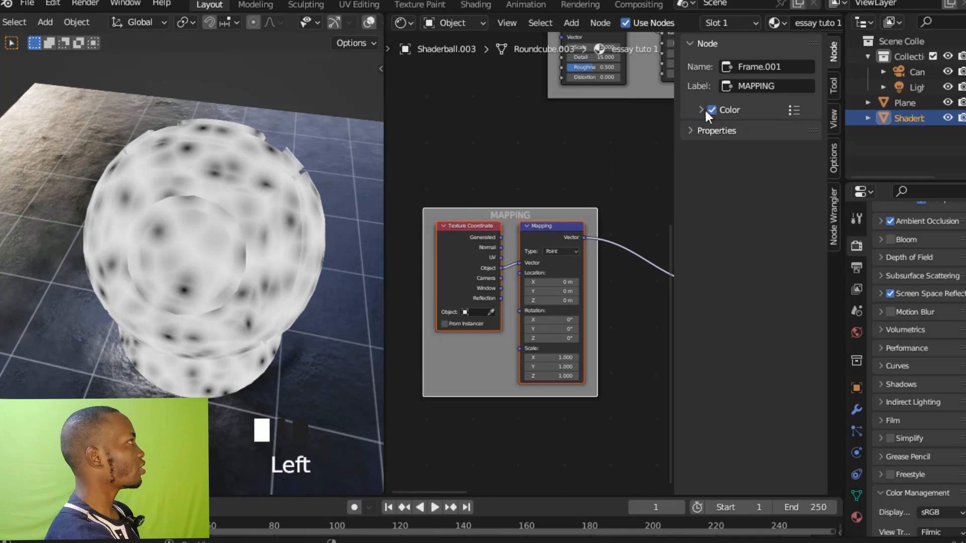
key(n)
Add a Noise Texture node on the link between the Mapping and Voronoi Texture nodes.
ctrl+middle_drag(615, 183, 611, 262)
ctrl+middle_drag(670, 250, 720, 188)
shift+middle_drag(740, 235, 682, 201)
drag(695, 246, 702, 252)
ctrl+middle_drag(702, 252, 649, 279)
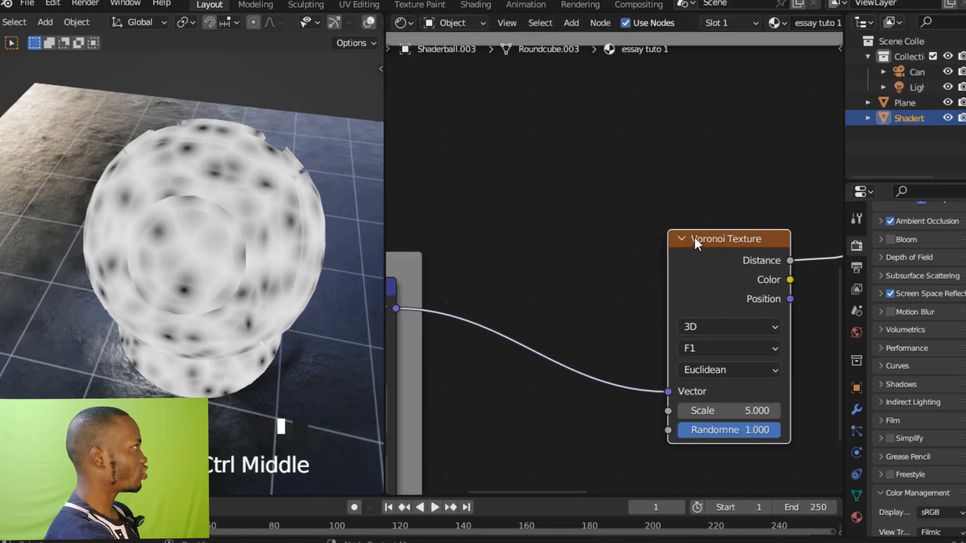
middle_drag(606, 253, 632, 237)
click(633, 238)
key(shift+a)
click(632, 239)
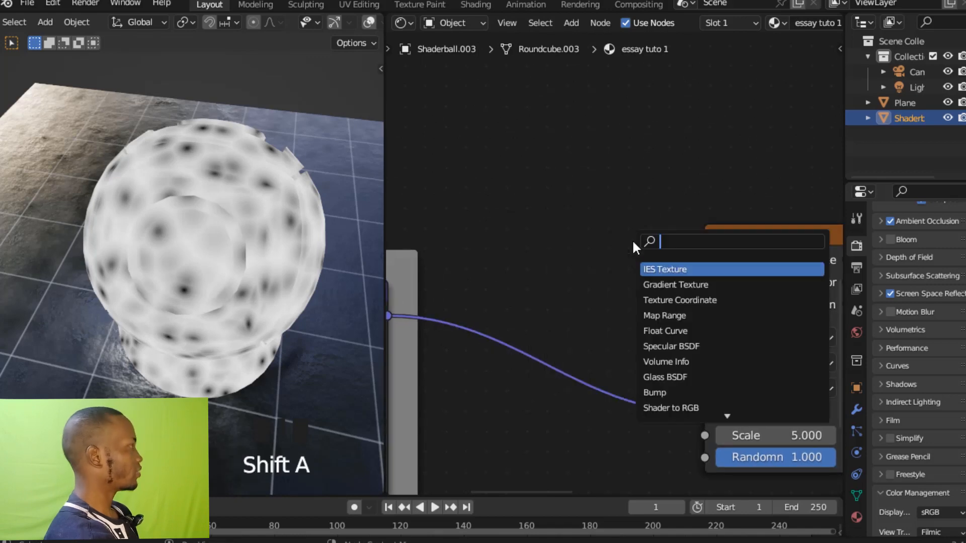
text(NOISE)
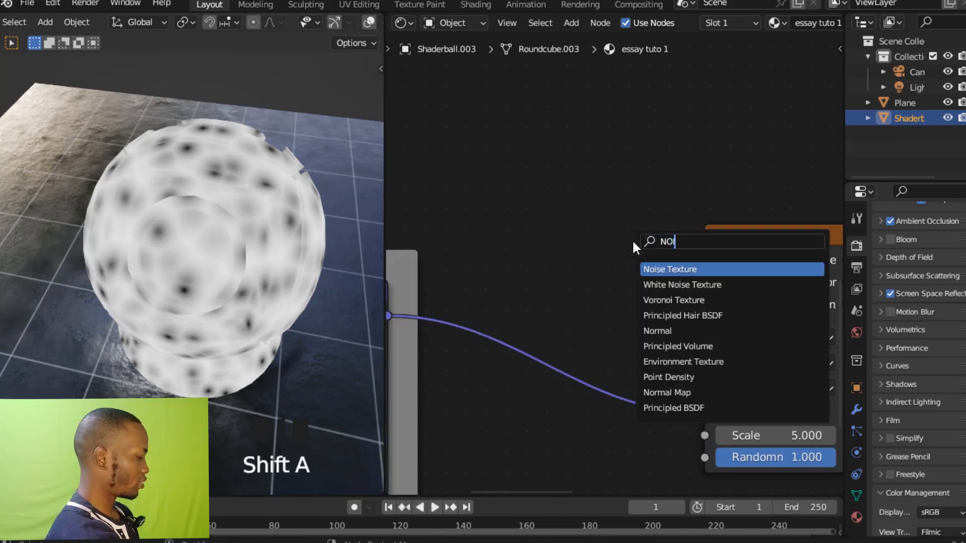
click(659, 269)
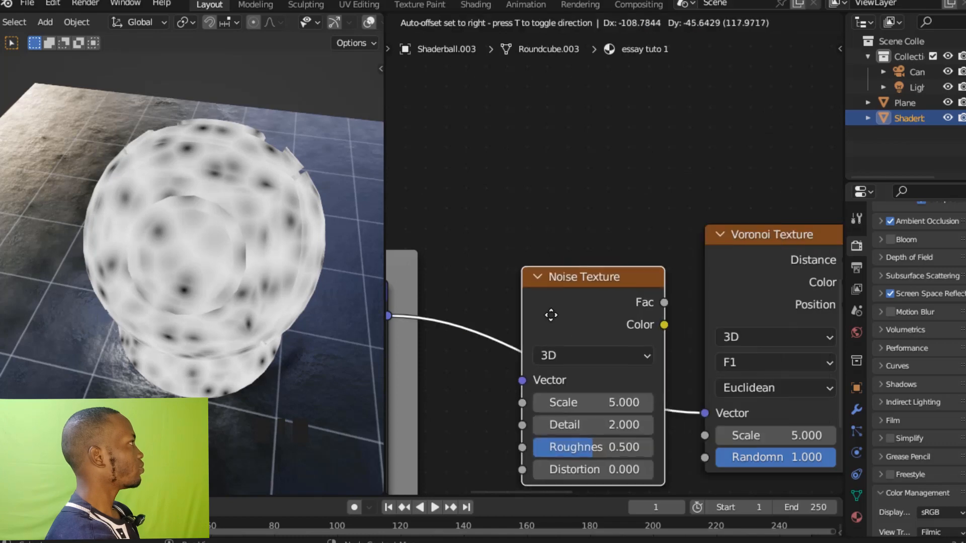
click(550, 316)
key(g)
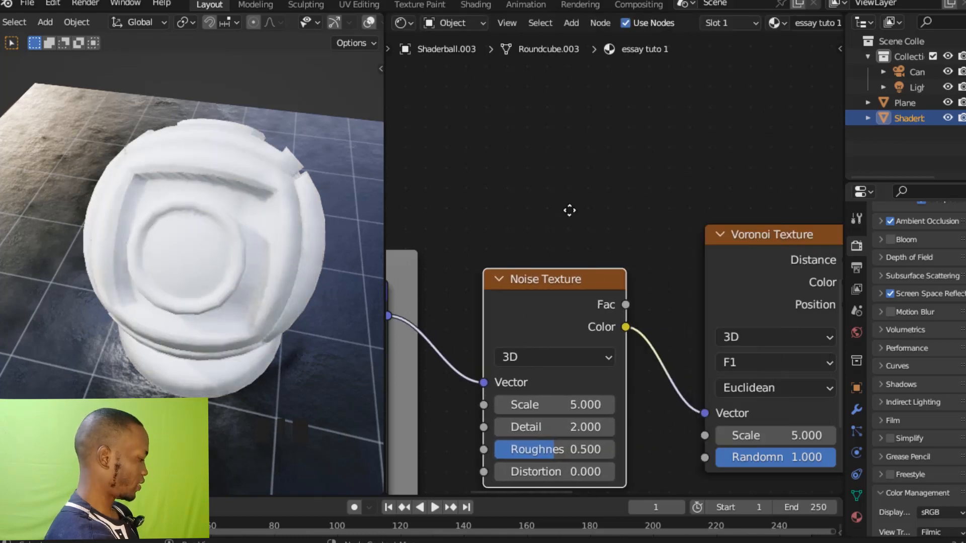
Set the new Noise Texture's Scale to 2 and its Detail to 15.
ctrl+middle_drag(568, 236, 581, 136)
shift+middle_drag(593, 227, 585, 163)
click(609, 308)
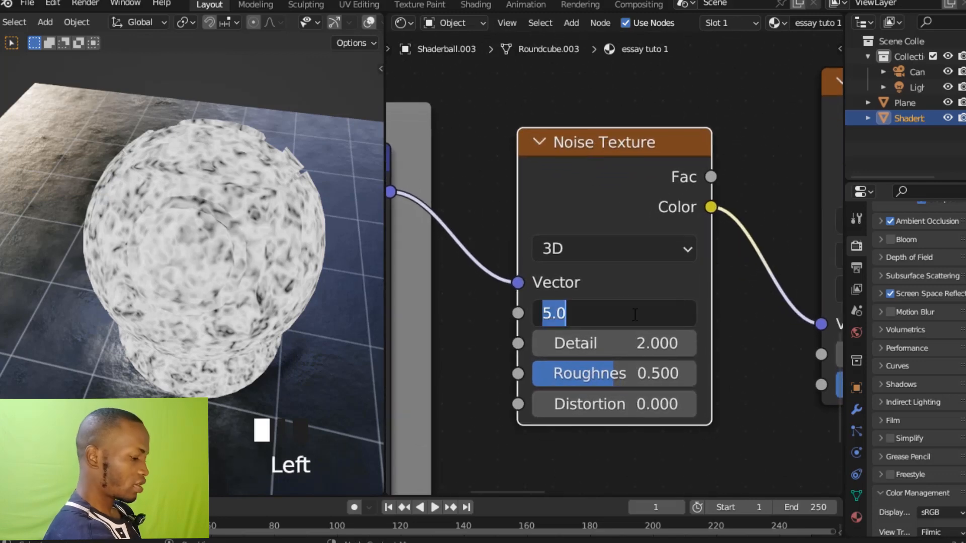
text(2)
key(Return)
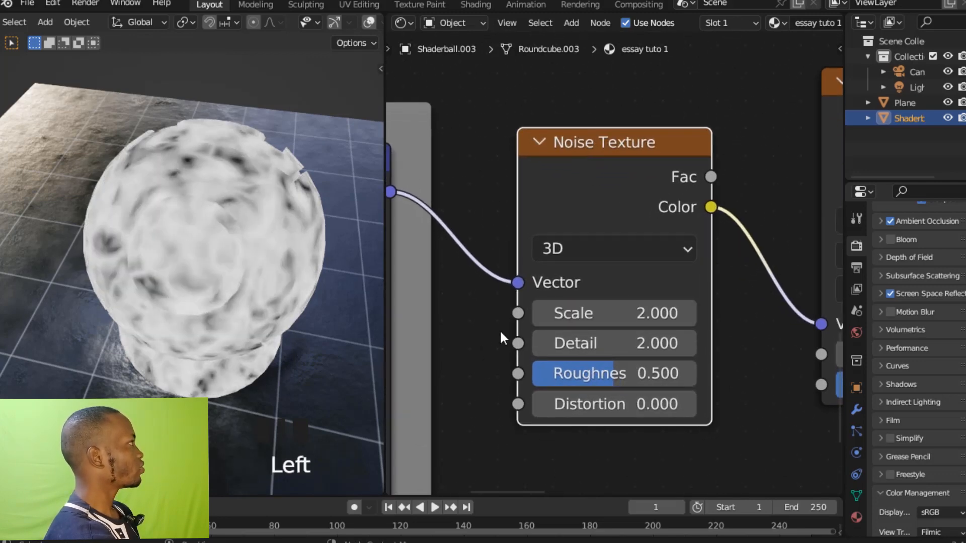
click(597, 344)
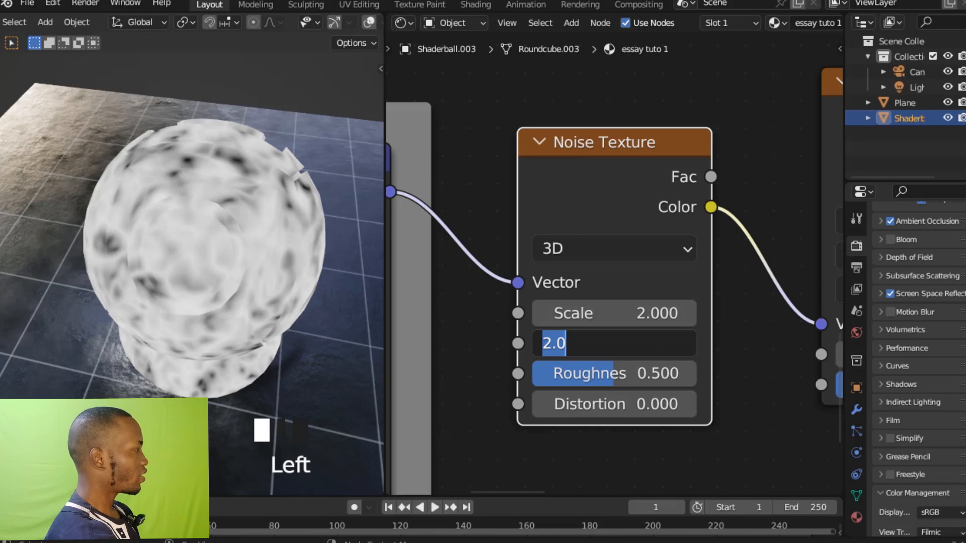
text(15)
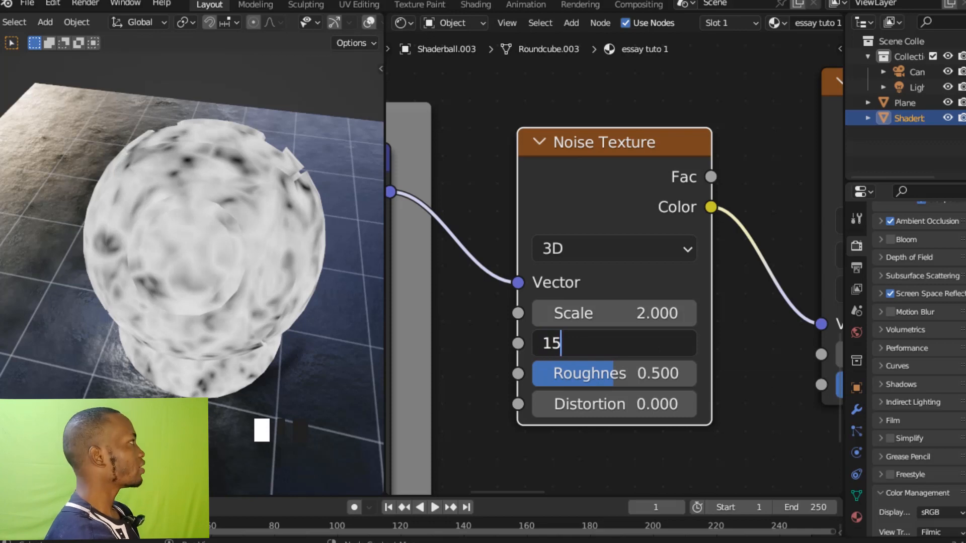
key(Return)
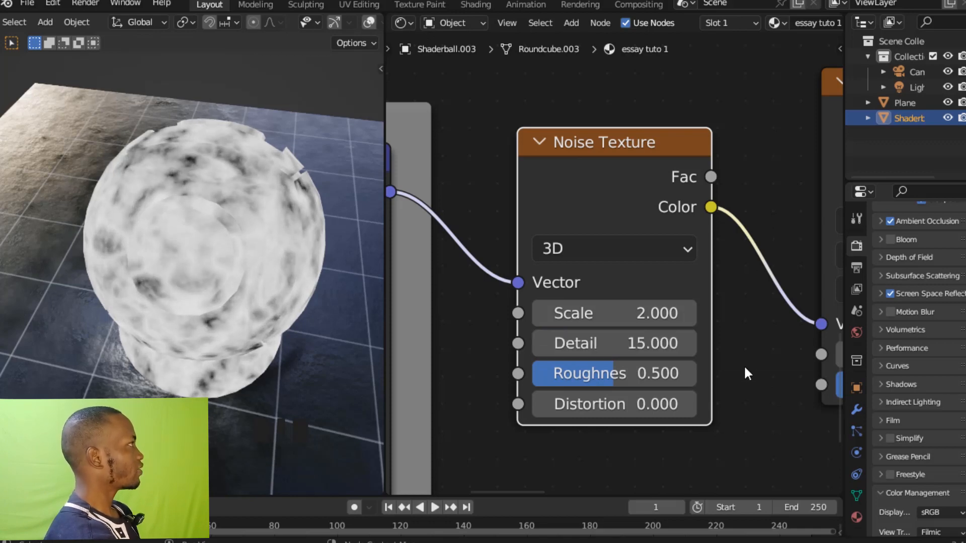
Set the Voronoi Texture's Scale to 15.
ctrl+middle_drag(741, 393, 733, 334)
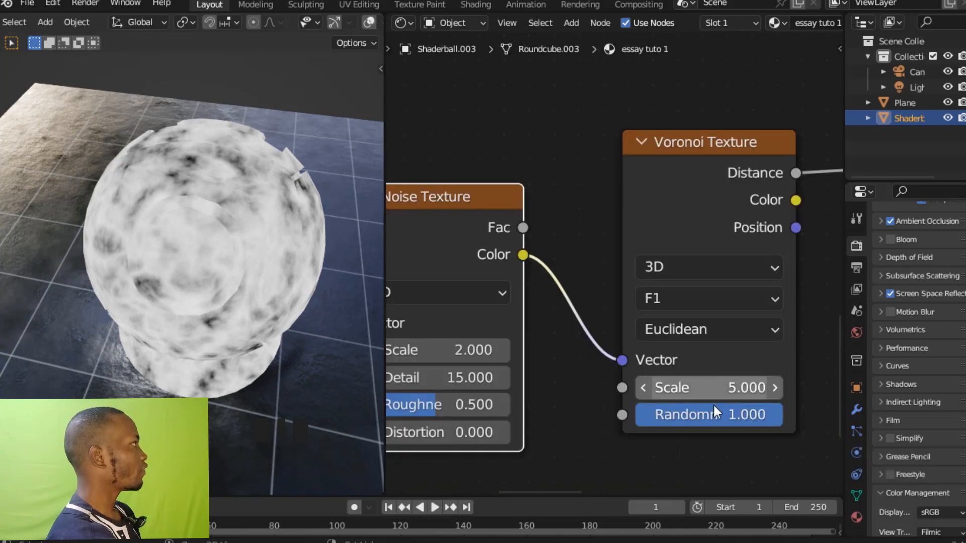
ctrl+middle_drag(777, 394, 787, 351)
click(752, 402)
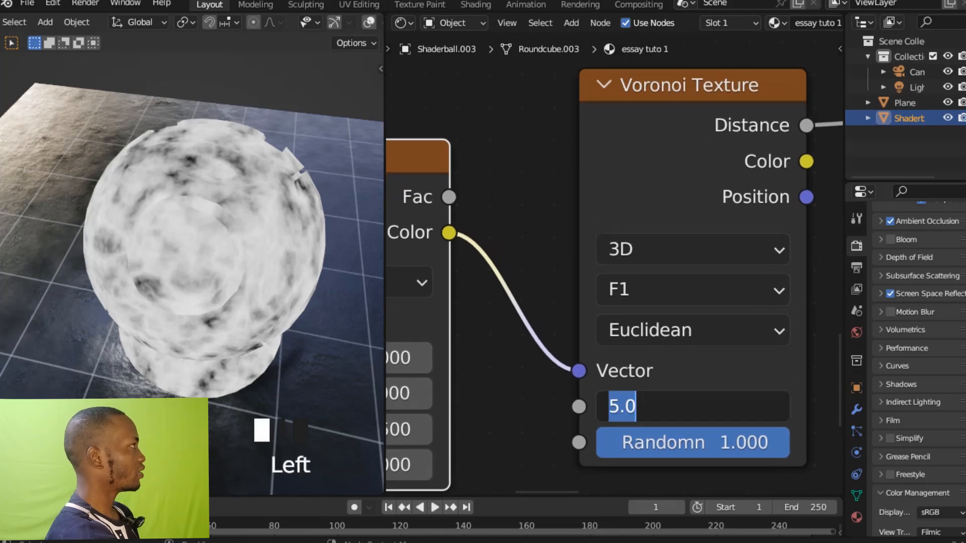
text(156)
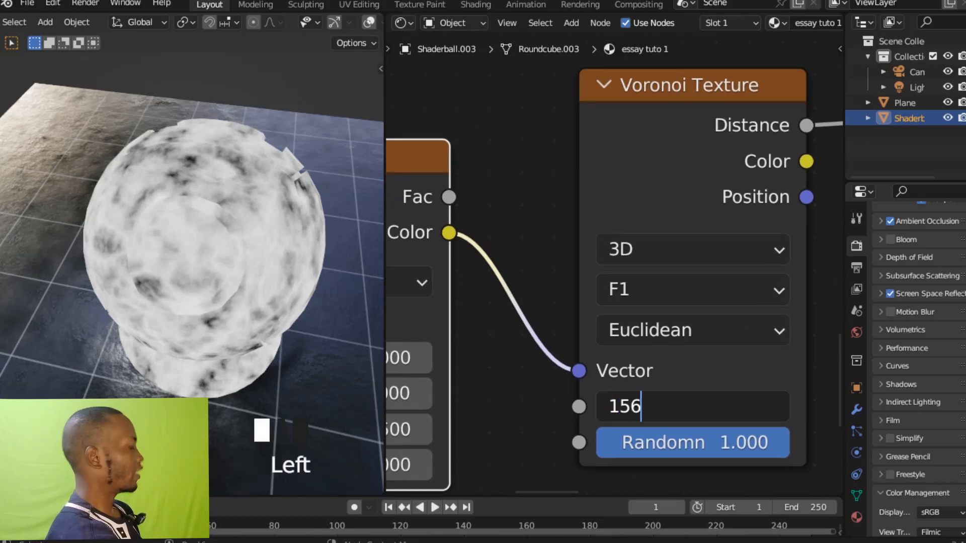
key(BackSpace)
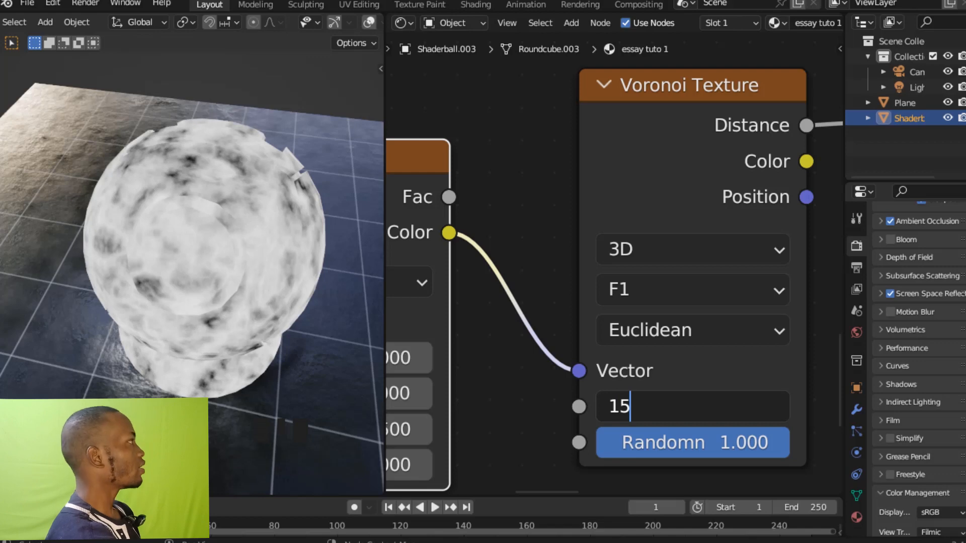
key(Return)
Set the Voronoi Texture's Scale to 12.
ctrl+middle_drag(524, 381, 664, 405)
ctrl+middle_drag(614, 427, 678, 380)
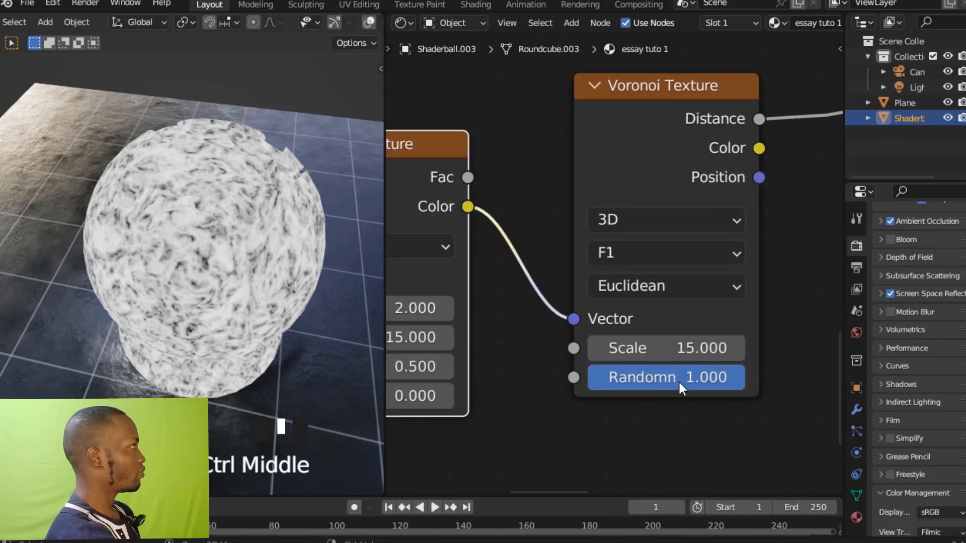
click(663, 347)
text(12)
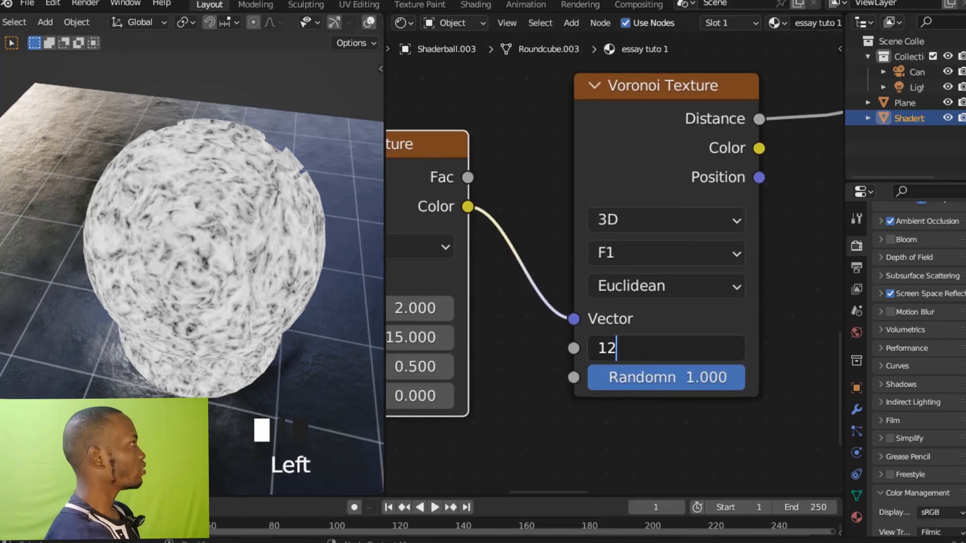
click(548, 425)
Set the Scale of the Noise Texture feeding the Voronoi Texture to 1.08.
ctrl+middle_drag(554, 425, 688, 337)
click(538, 332)
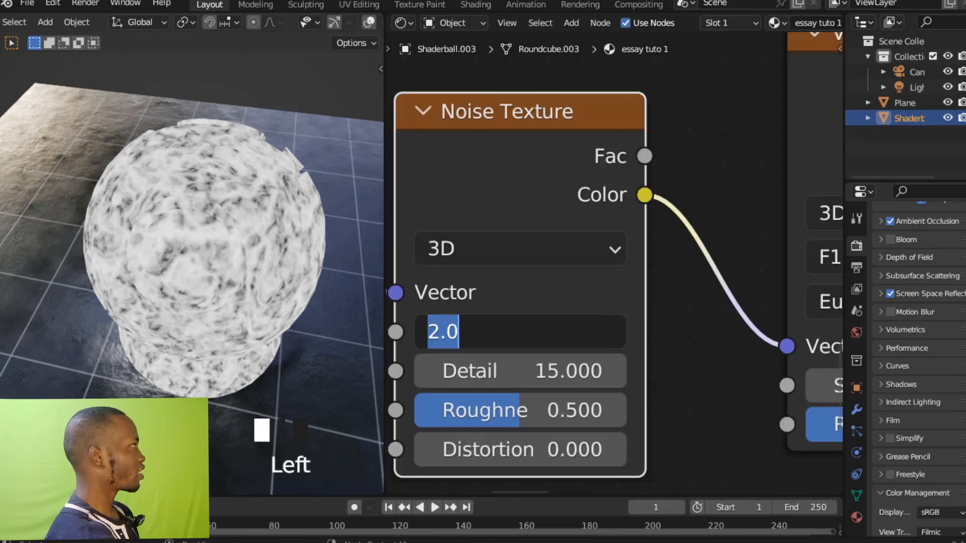
text(1)
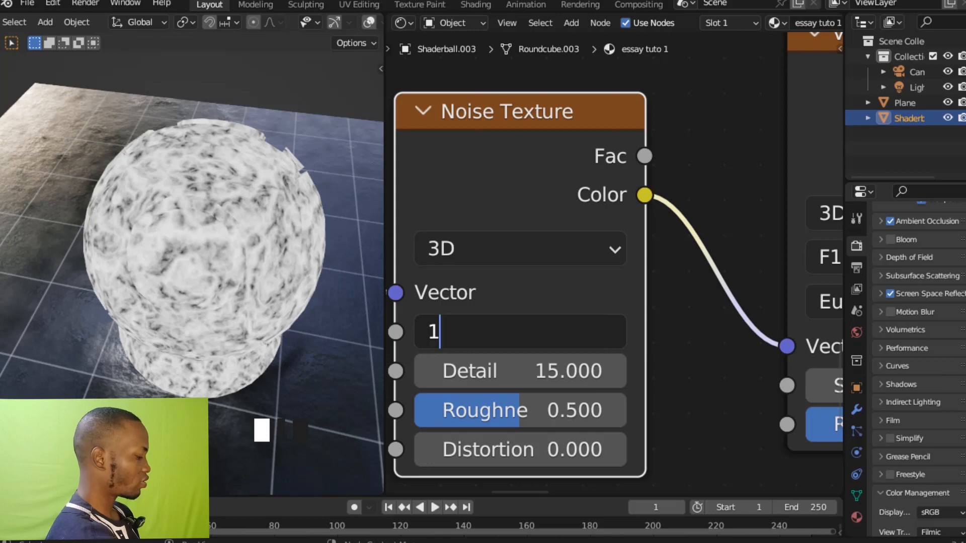
text(.2)
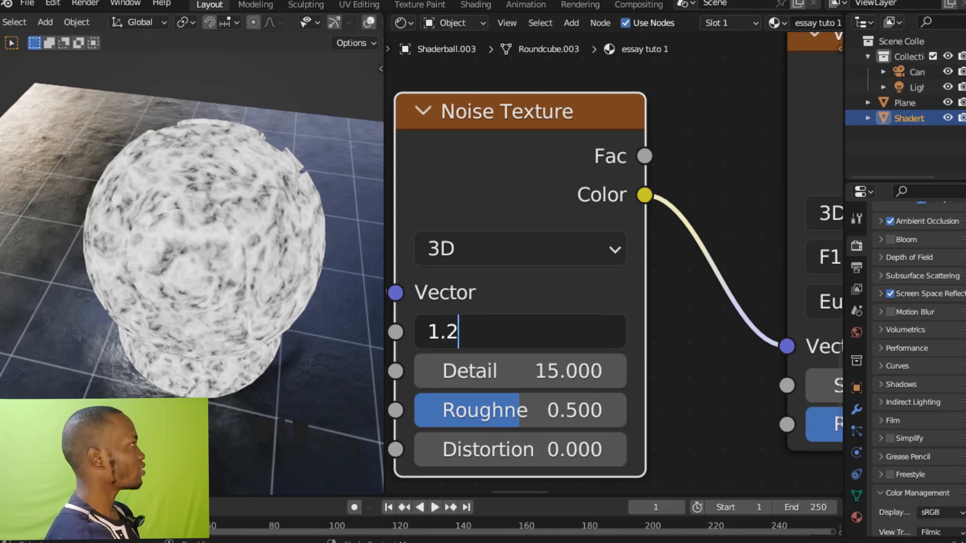
key(BackSpace)
text(08)
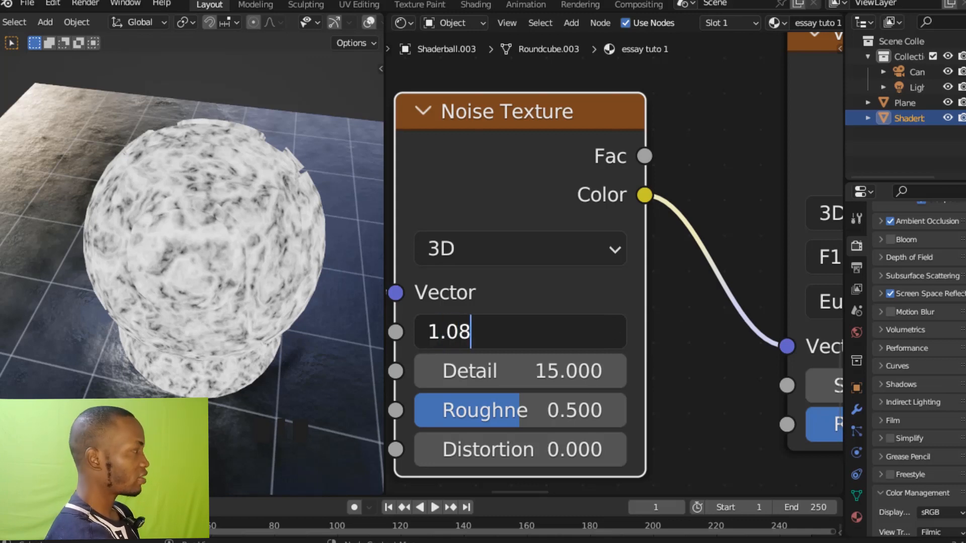
key(Return)
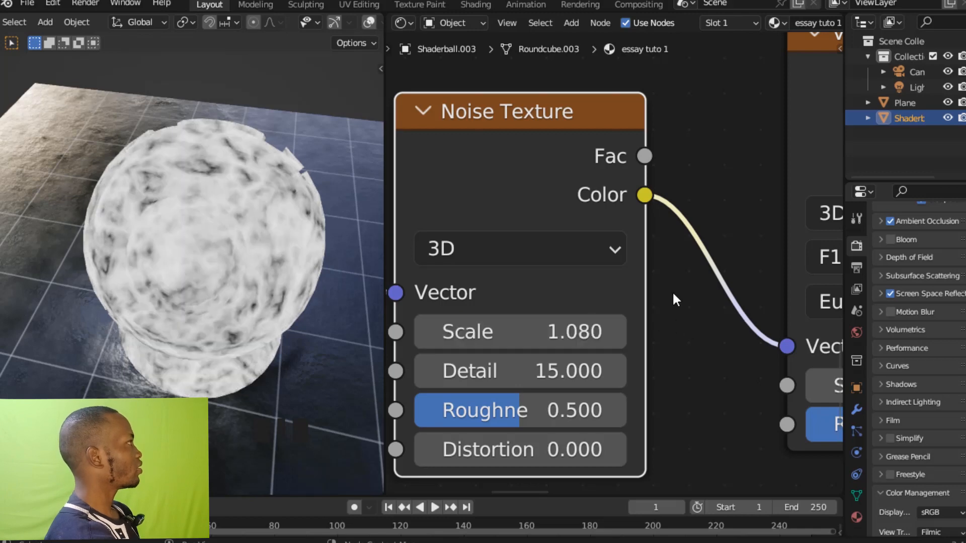
Insert a ColorRamp node on the link leaving the Voronoi Texture's Distance output.
ctrl+middle_drag(672, 296, 677, 356)
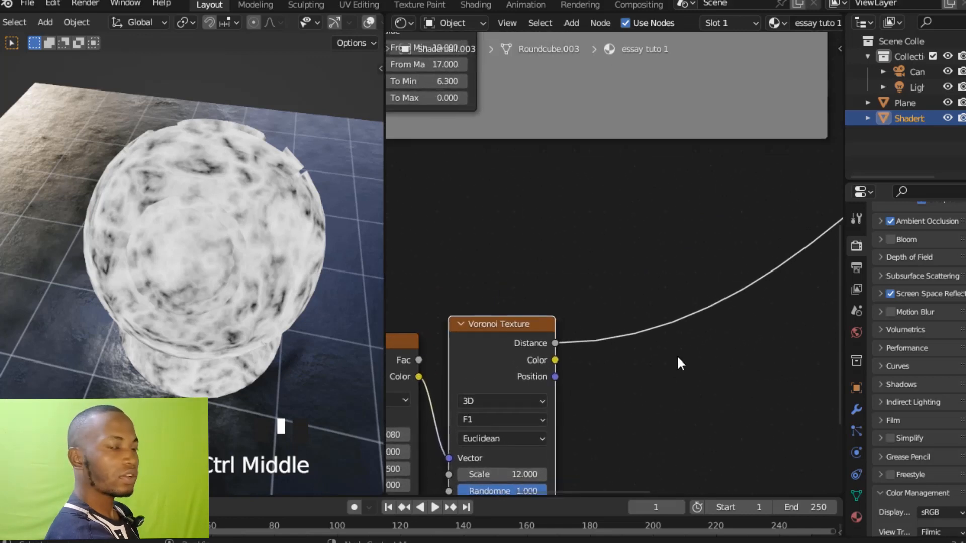
middle_drag(693, 390, 696, 362)
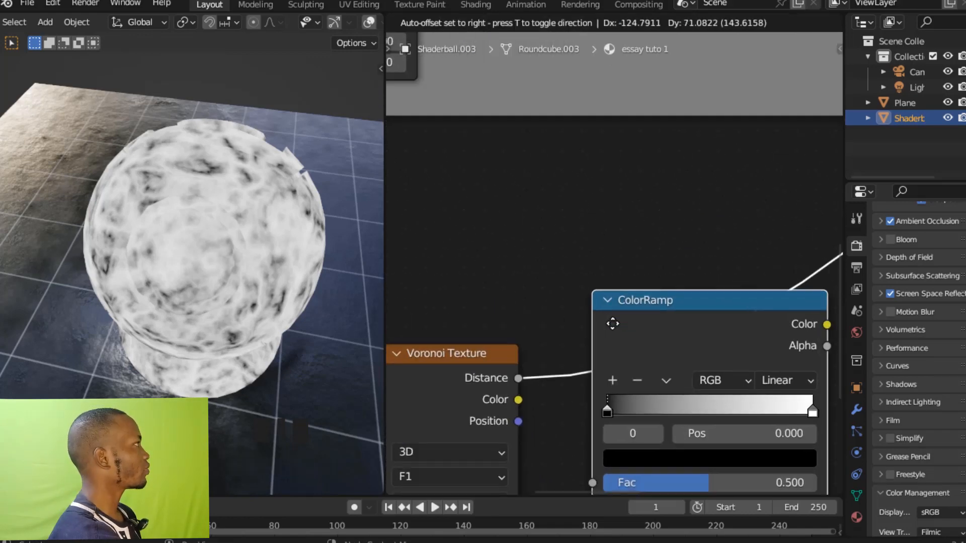
click(613, 324)
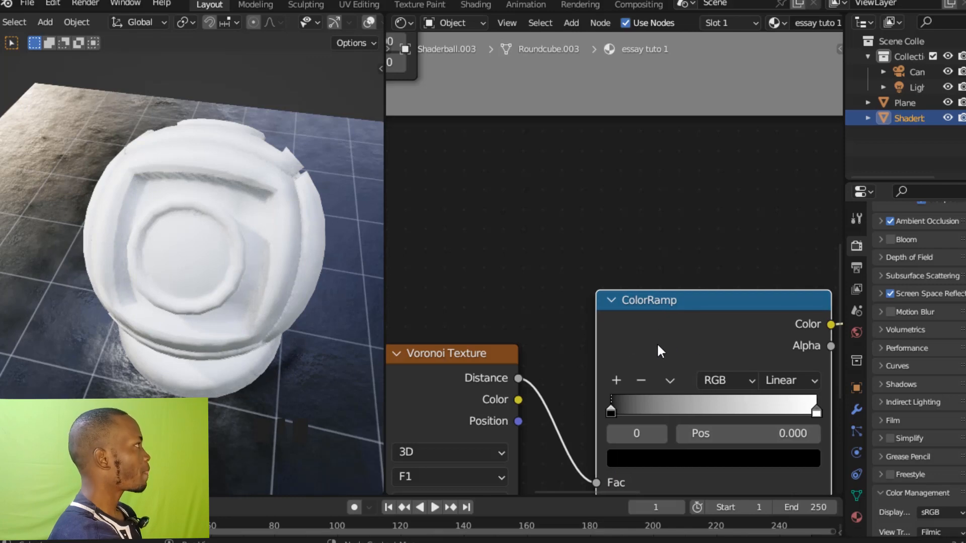
Flip the color ramp of the ColorRamp node after the Voronoi Texture.
click(669, 380)
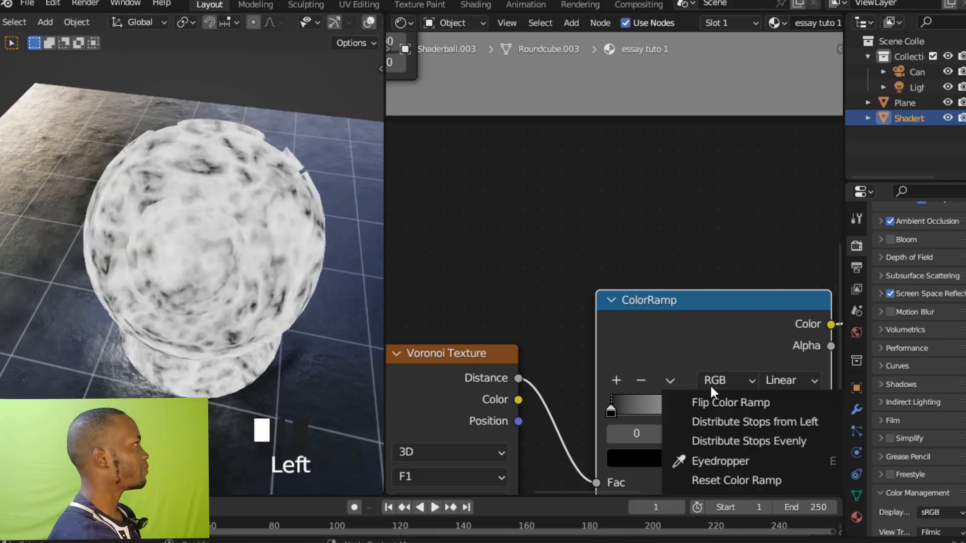
click(710, 384)
click(670, 381)
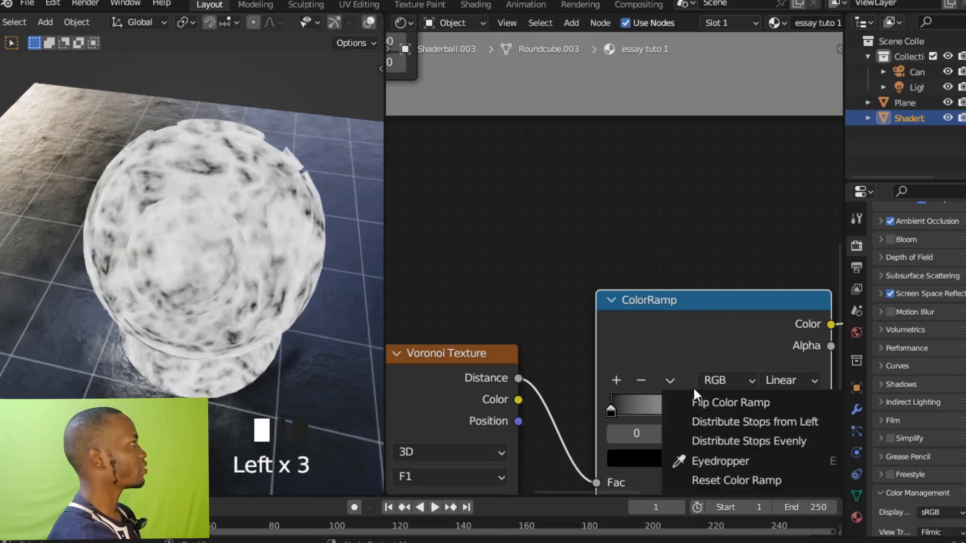
click(701, 397)
Tighten the Voronoi mask by moving the ColorRamp's black stop to position 0.309.
ctrl+middle_drag(690, 332, 758, 356)
drag(775, 384, 646, 384)
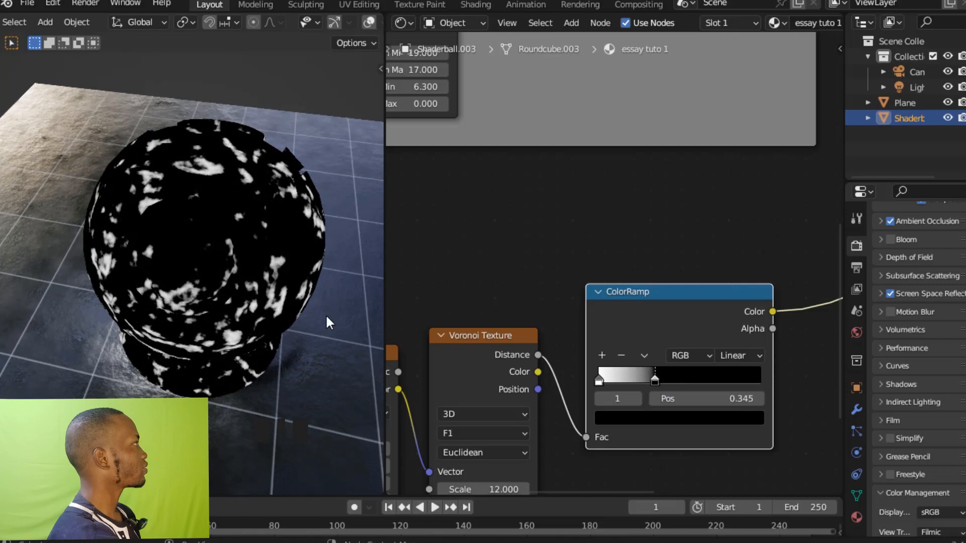
middle_drag(281, 277, 244, 280)
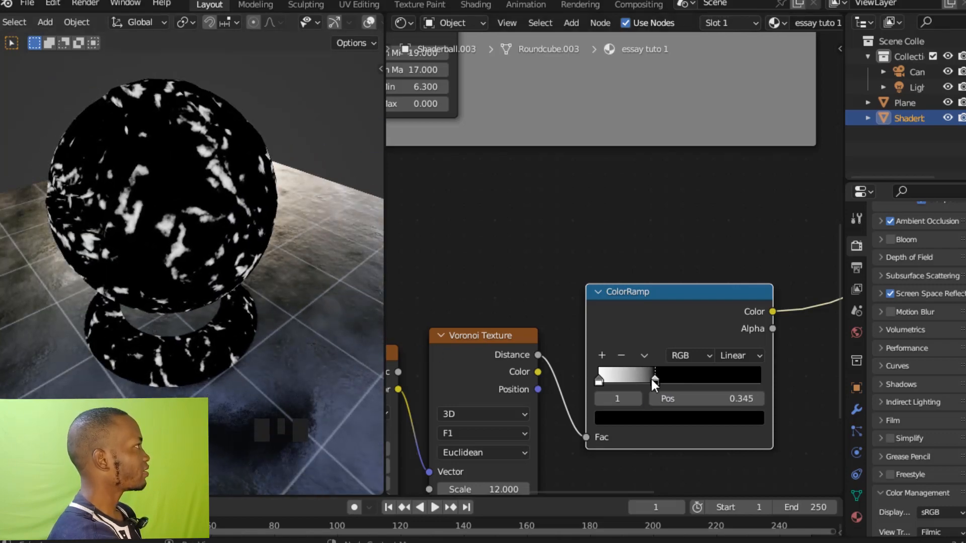
drag(652, 382, 647, 382)
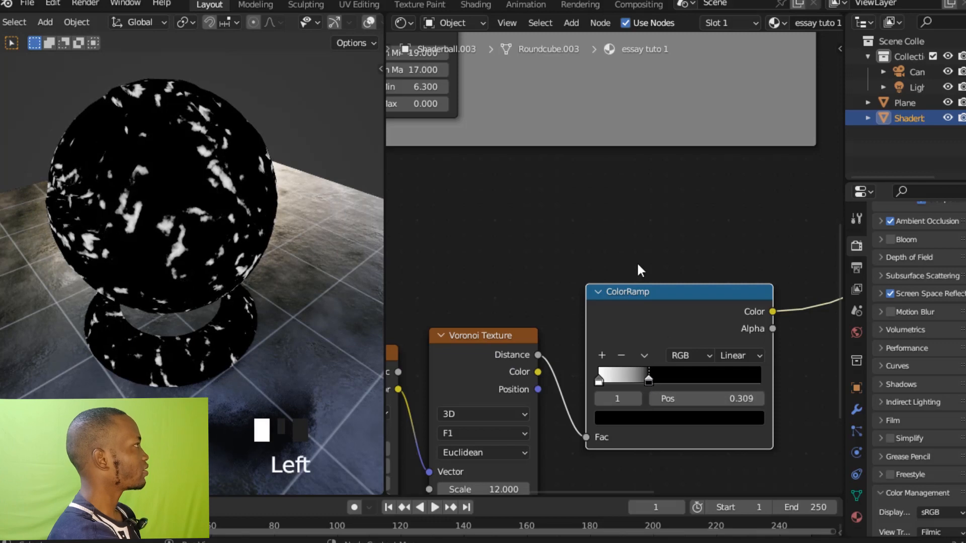
Save the project with the tightened Voronoi mask.
mouse_move(649, 368)
ctrl+middle_down()
mouse_move(649, 353)
mouse_move(661, 379)
ctrl+middle_up()
drag(634, 282, 628, 291)
ctrl+middle_drag(612, 255, 618, 293)
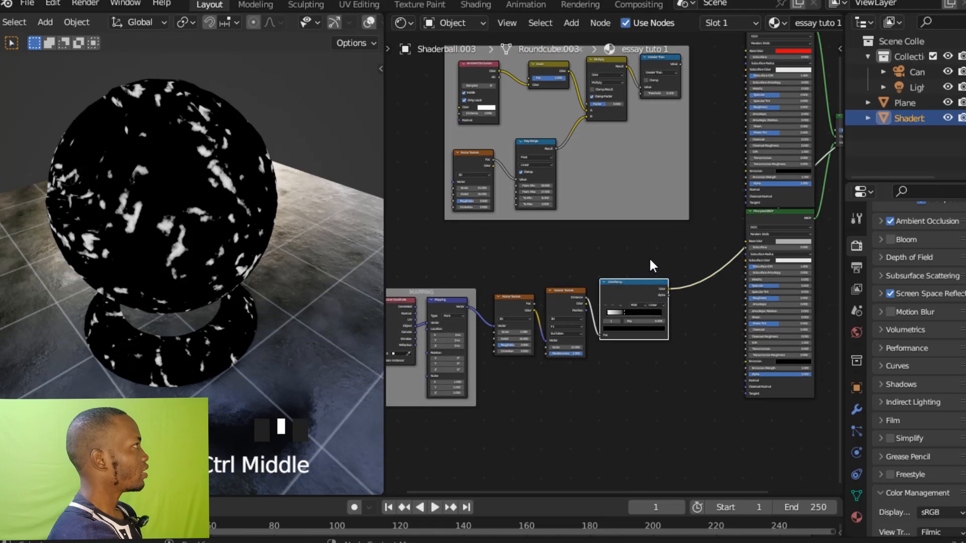
ctrl+middle_drag(652, 260, 649, 258)
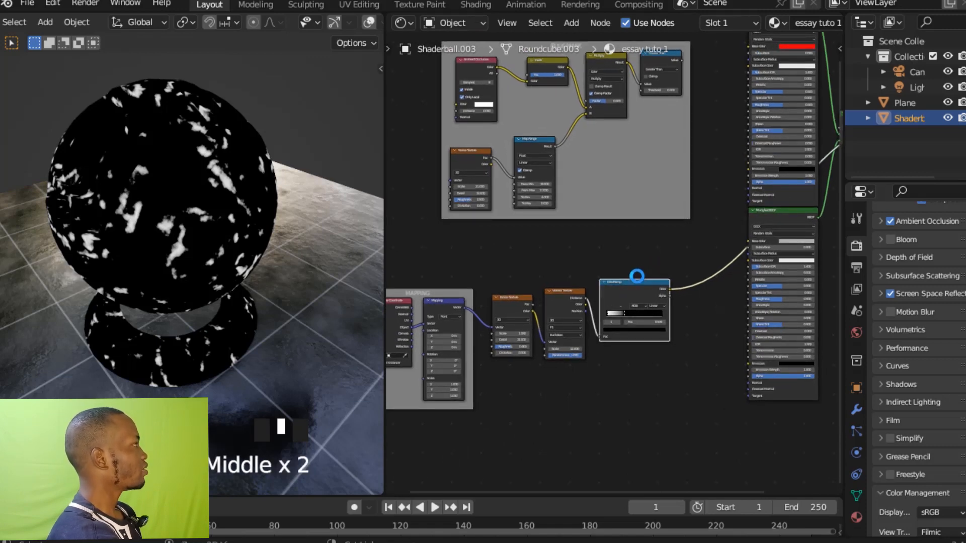
key(ctrl+s)
Insert a Math node on the link leaving the ColorRamp's Color output.
ctrl+middle_drag(636, 276, 636, 252)
key(shift+a)
click(637, 254)
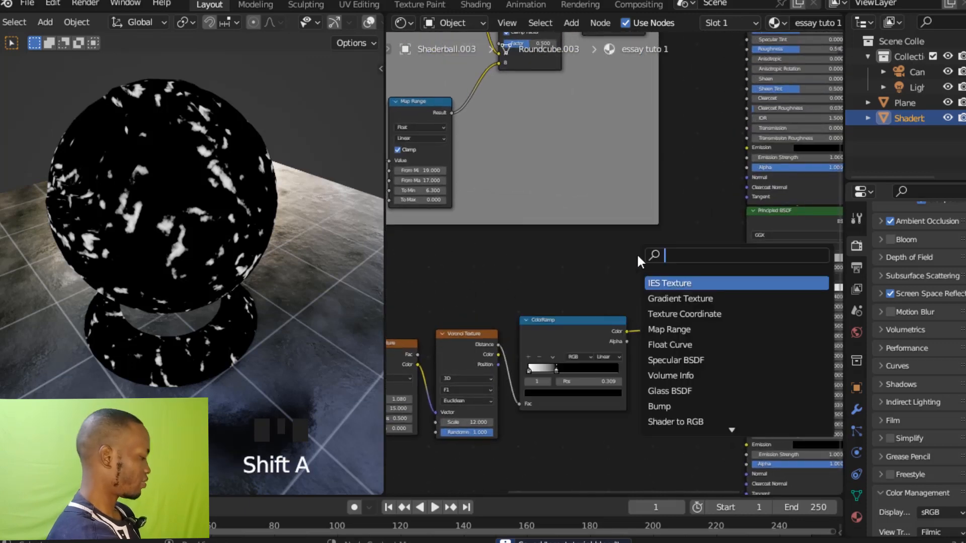
text(MAT)
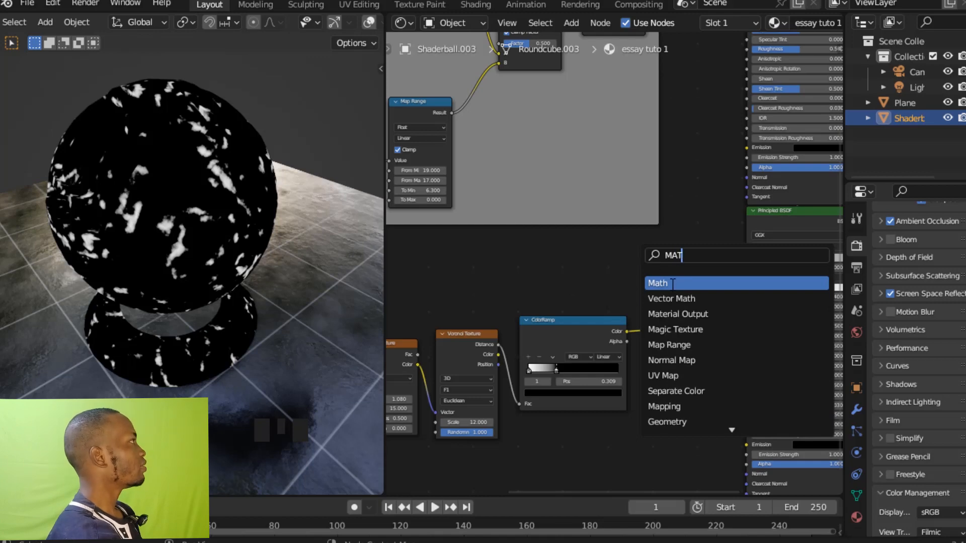
key(Return)
click(689, 310)
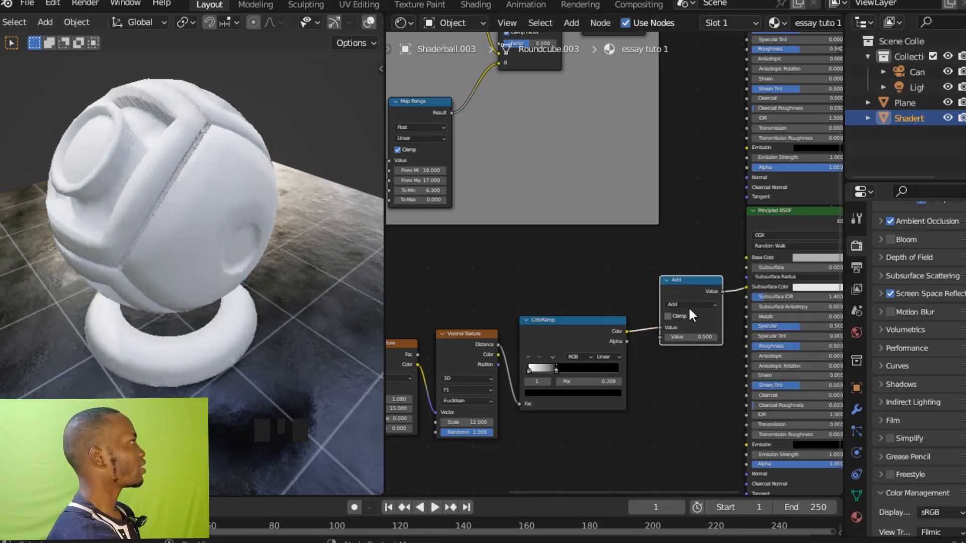
Switch the Math node after the ColorRamp to Multiply and set its second value to 10.
ctrl+middle_click(701, 255)
ctrl+middle_drag(703, 259, 760, 306)
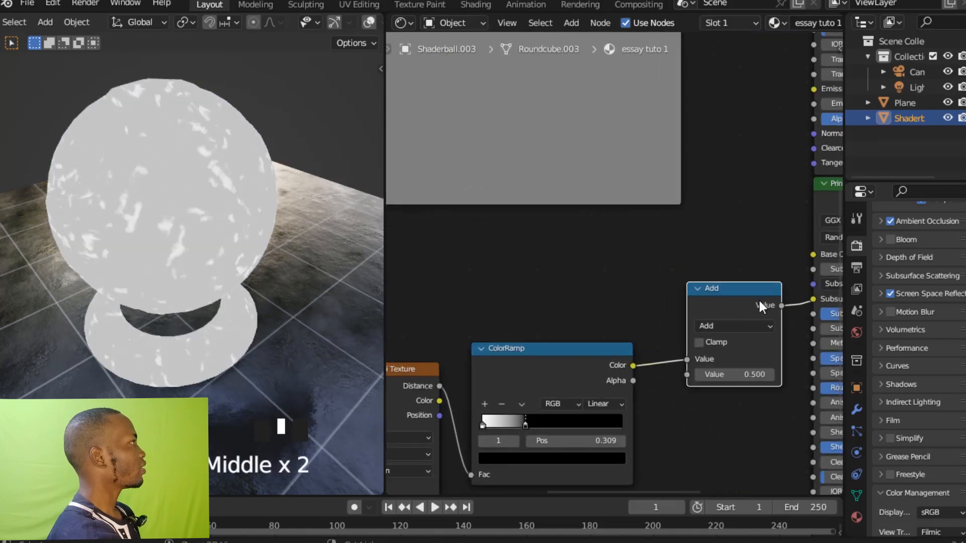
click(728, 325)
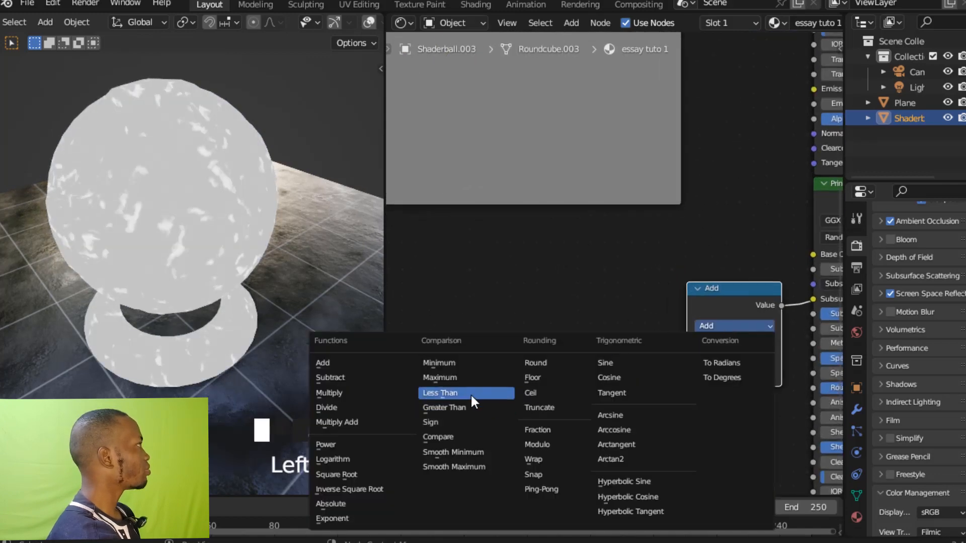
click(372, 396)
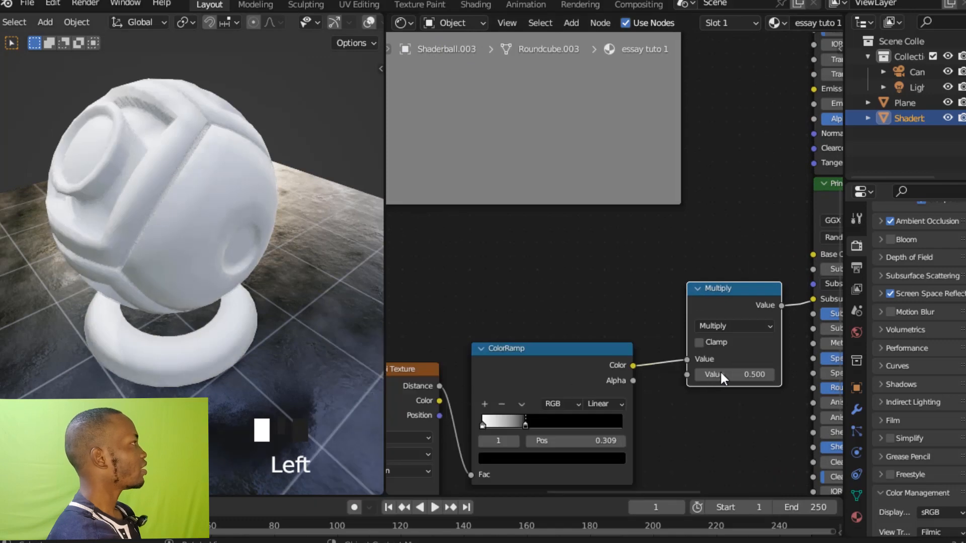
click(752, 375)
text(10)
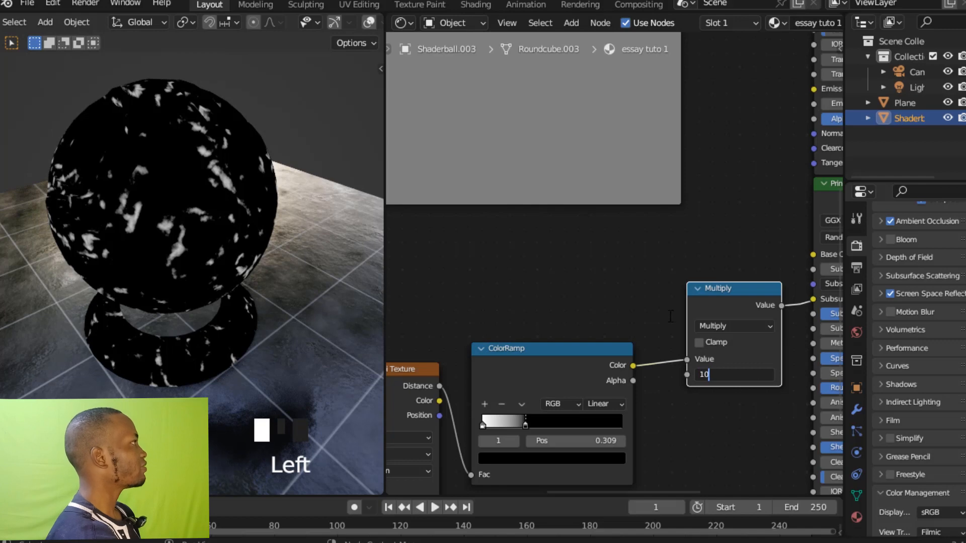
key(Return)
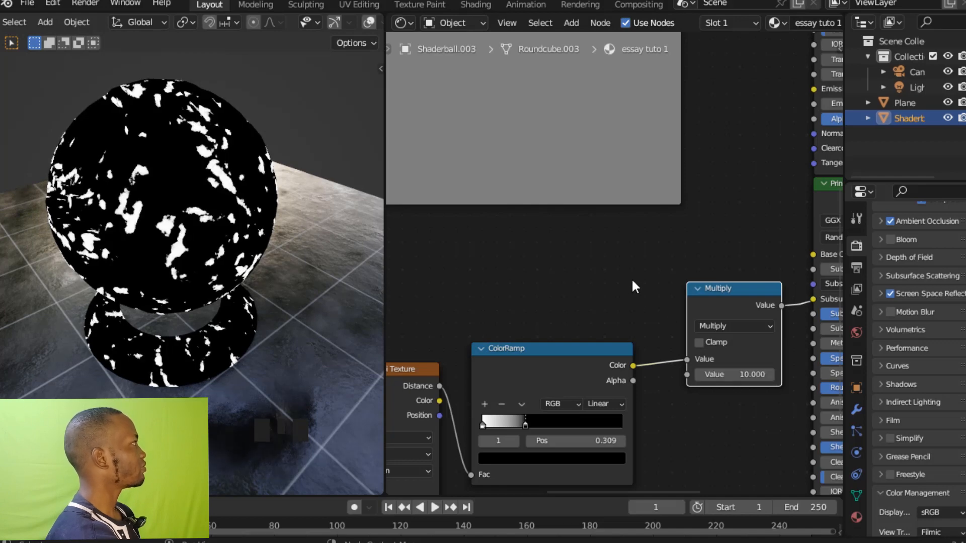
Shrink the white patches by moving the ColorRamp's black stop to position 0.182.
ctrl+middle_drag(632, 278, 638, 383)
shift+middle_drag(517, 286, 625, 267)
ctrl+middle_drag(600, 265, 629, 220)
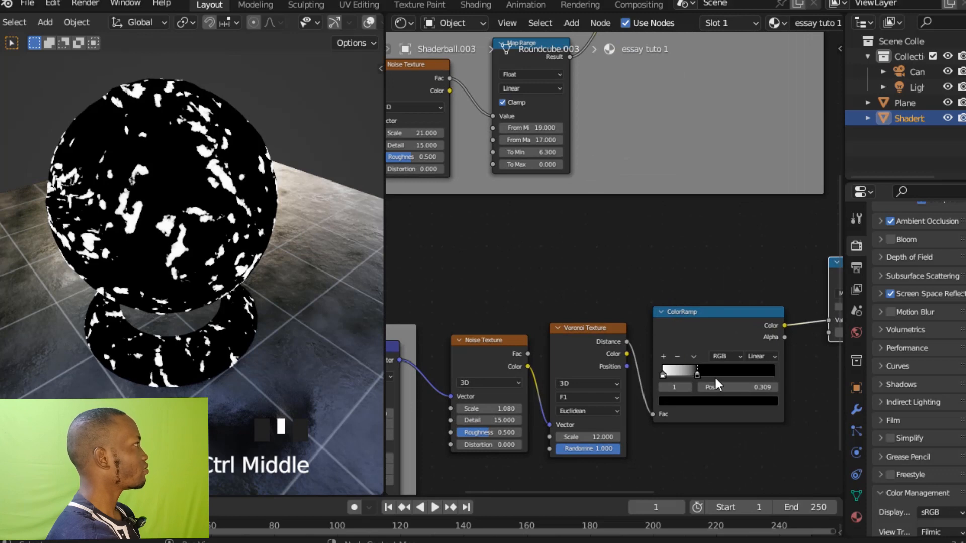
drag(695, 376, 680, 381)
ctrl+middle_drag(682, 280, 678, 410)
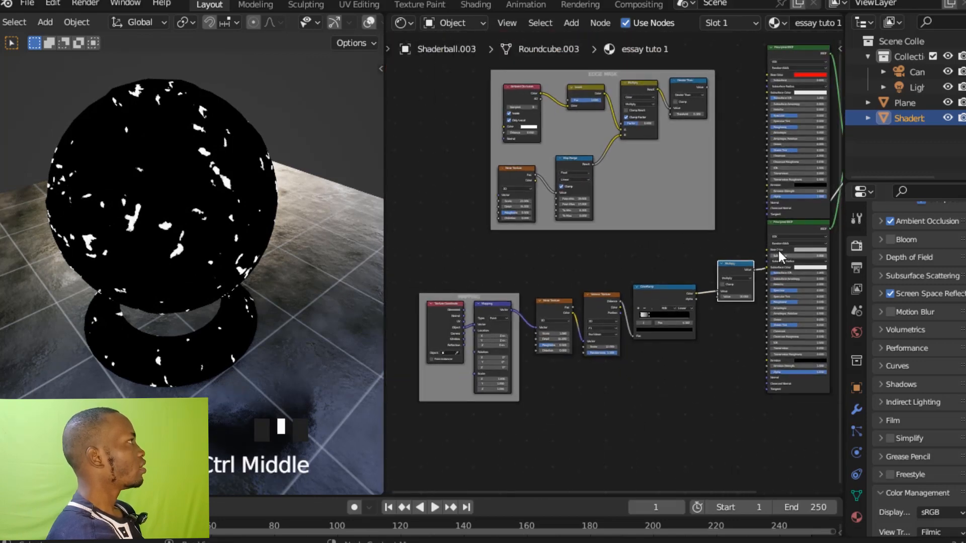
ctrl+middle_drag(681, 241, 683, 274)
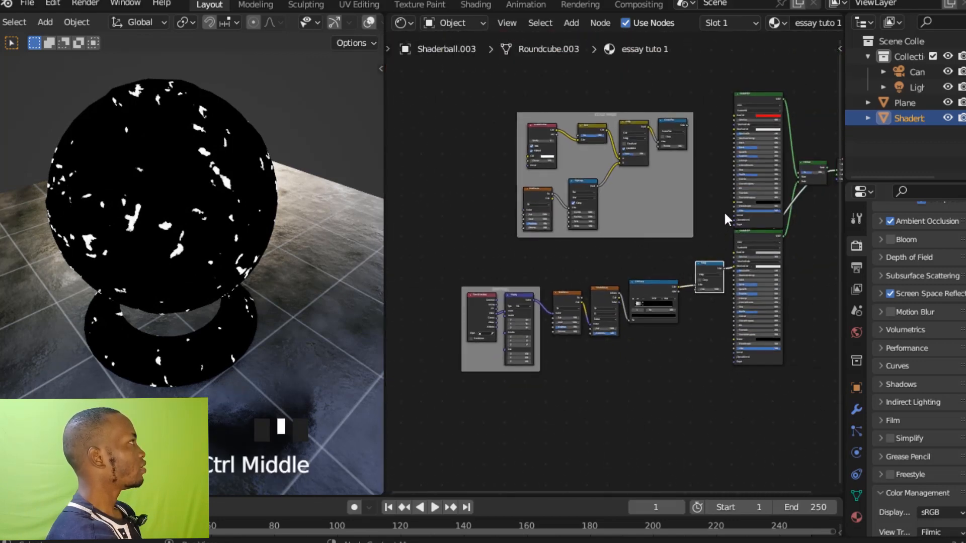
Move the MAPPING frame and the whole Voronoi mask chain away from the Principled BSDF nodes, below the edge mask frame.
drag(481, 264, 715, 349)
key(g)
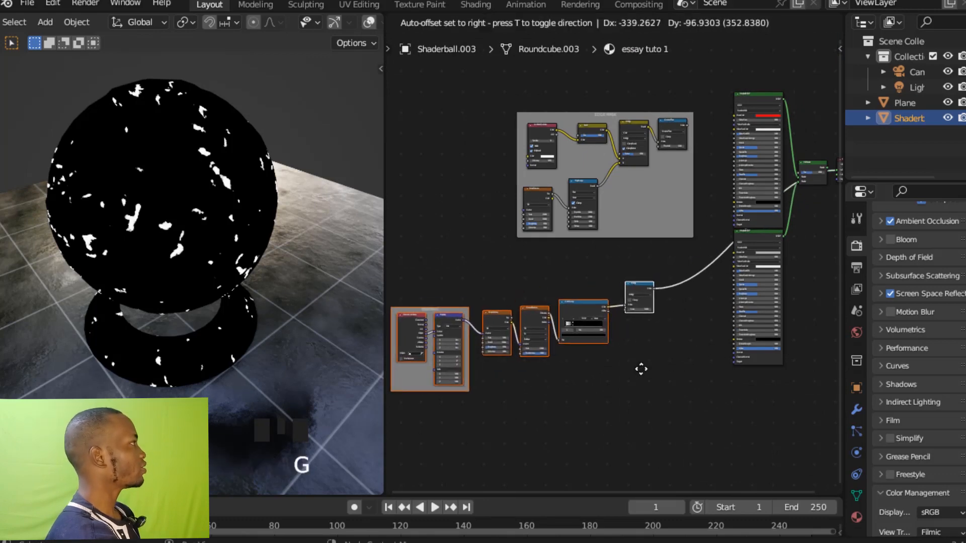
click(640, 370)
ctrl+middle_drag(640, 370, 770, 308)
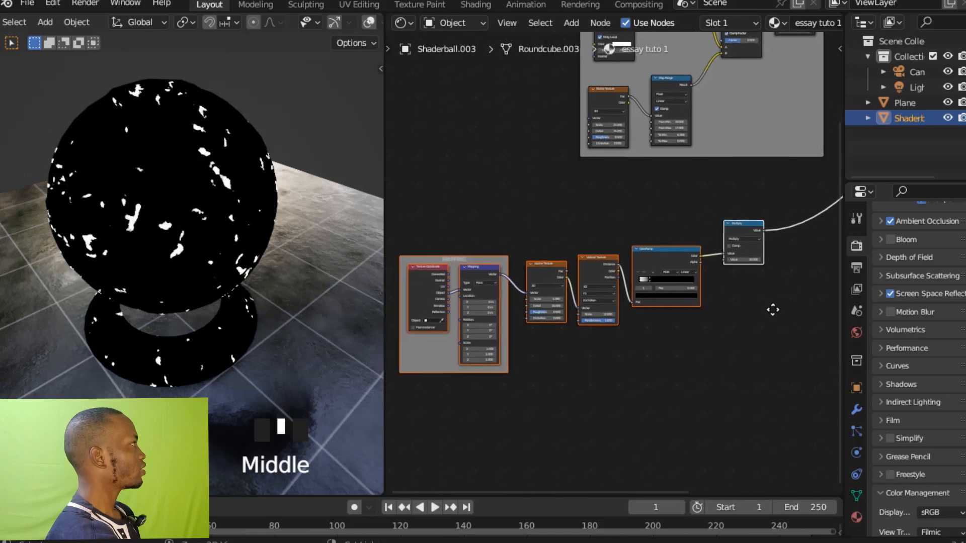
Frame the Noise Texture, Voronoi Texture, ColorRamp and Multiply nodes together and label the frame CRACK MASK.
click(754, 345)
drag(538, 219, 760, 326)
ctrl+middle_drag(761, 326, 747, 270)
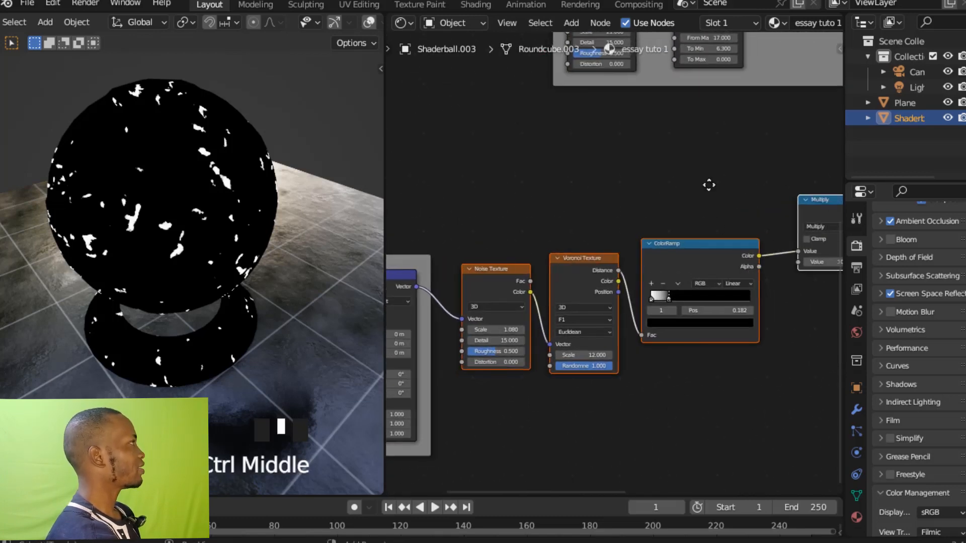
shift+middle_drag(709, 184, 642, 204)
key(ctrl+j)
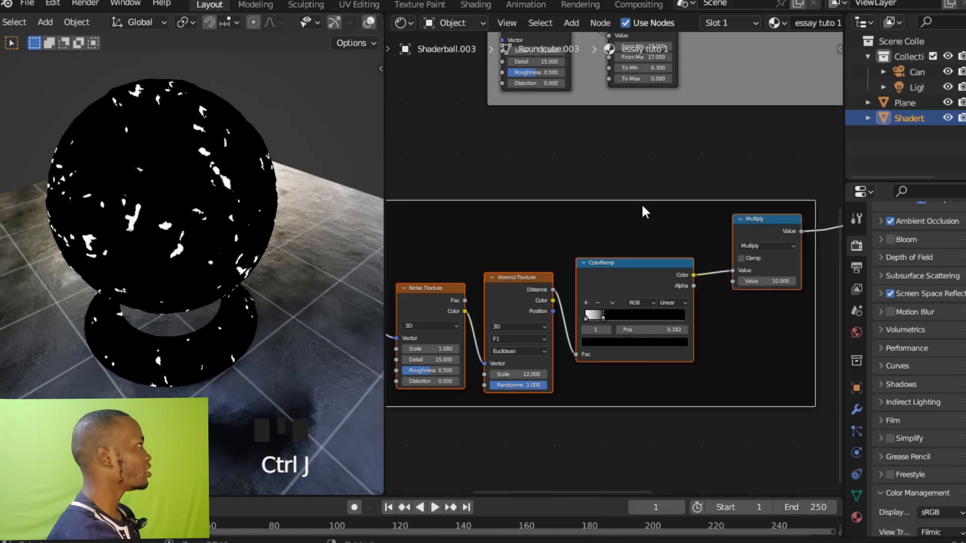
key(F2)
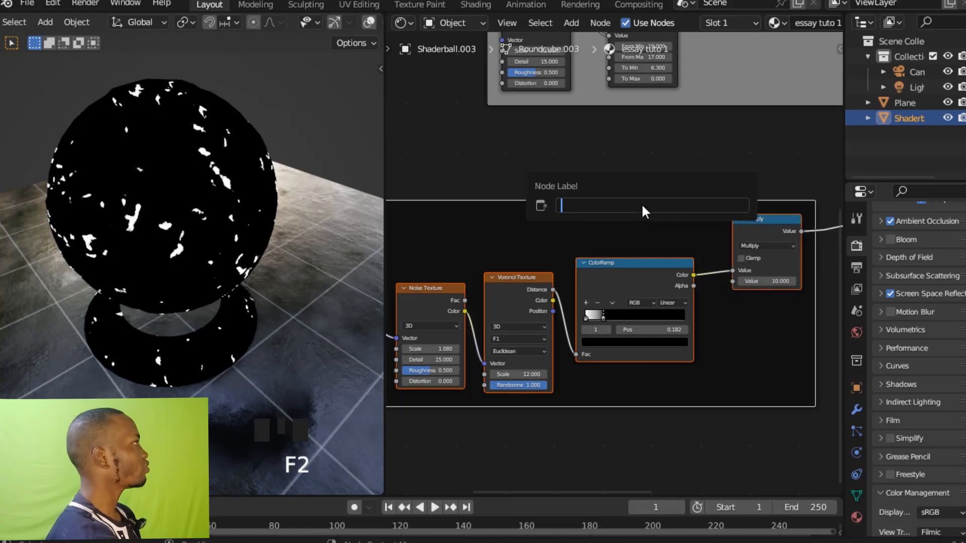
text(CRA)
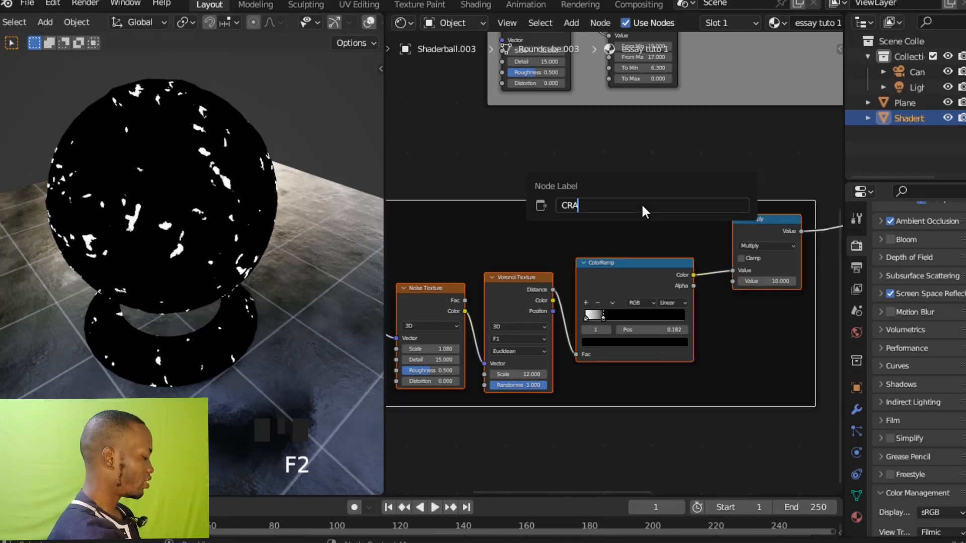
text(CK)
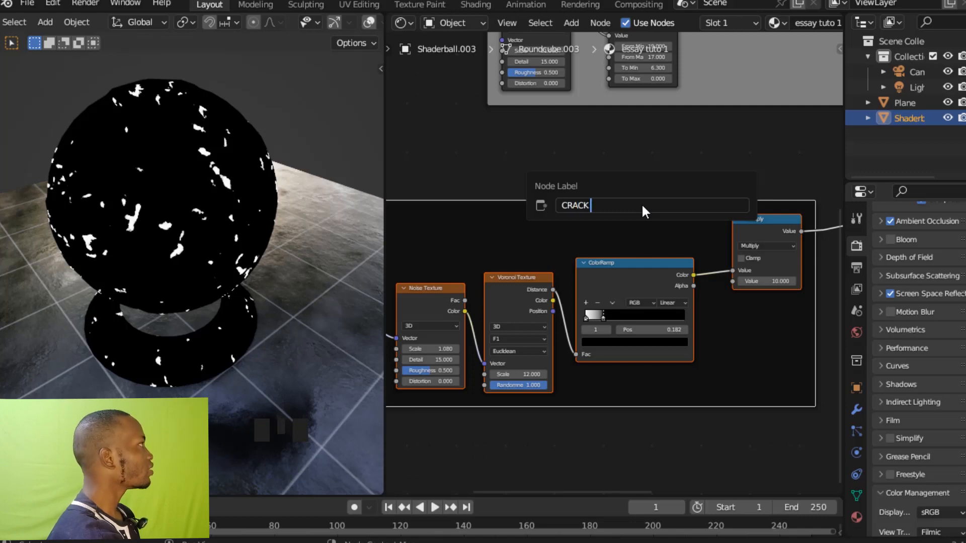
text( MASK)
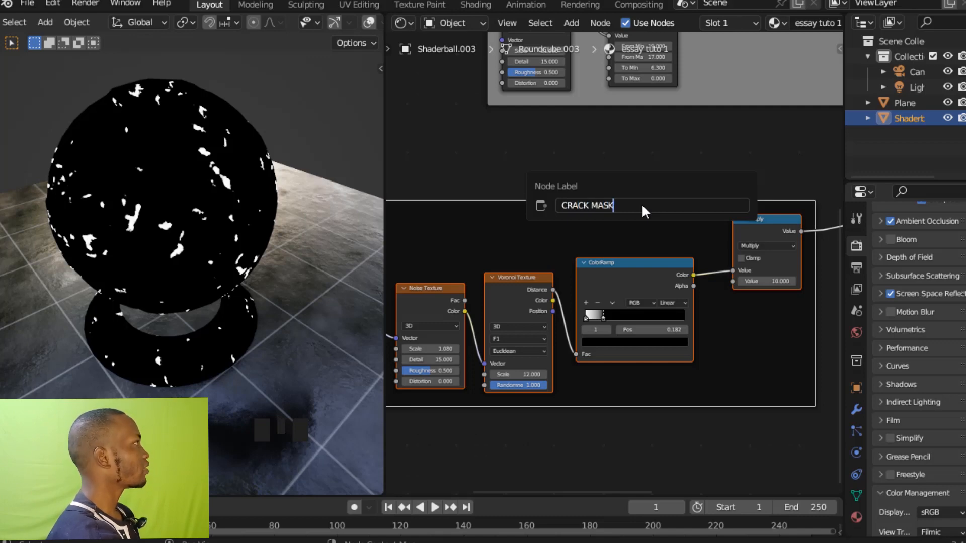
key(Return)
Enable the custom color on the CRACK MASK frame.
ctrl+middle_drag(663, 154, 677, 253)
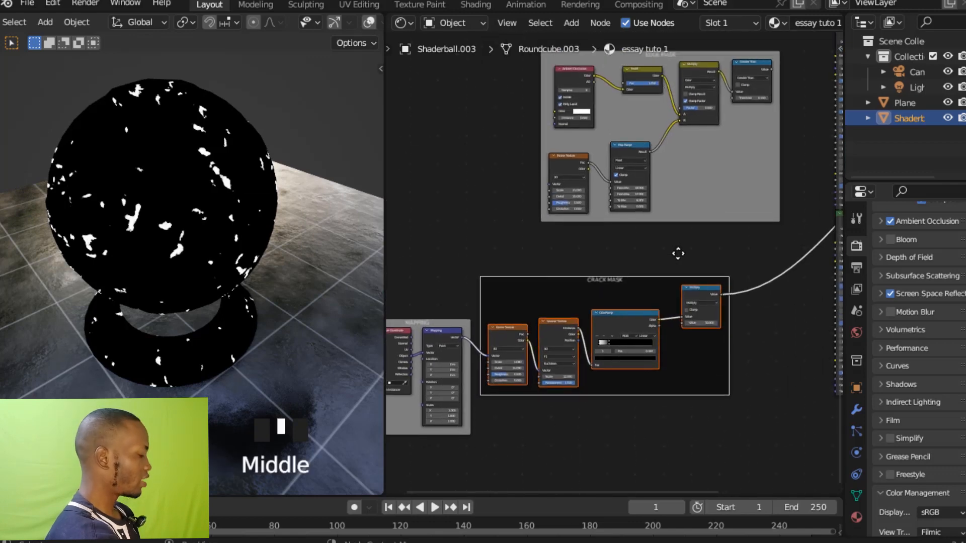
key(n)
click(712, 109)
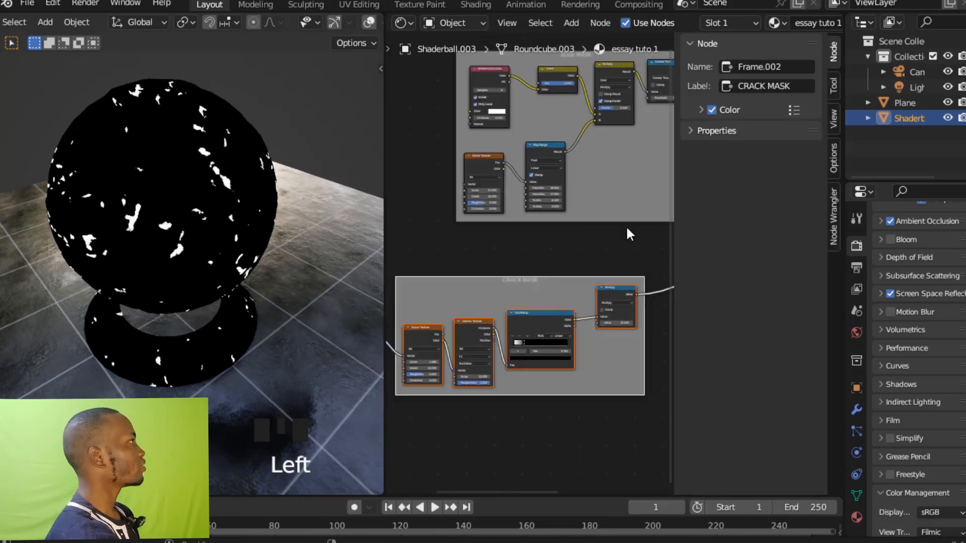
key(n)
Add a Noise Texture node below the CRACK MASK frame and preview its Fac output on the shader ball.
ctrl+middle_drag(653, 247, 719, 327)
click(658, 349)
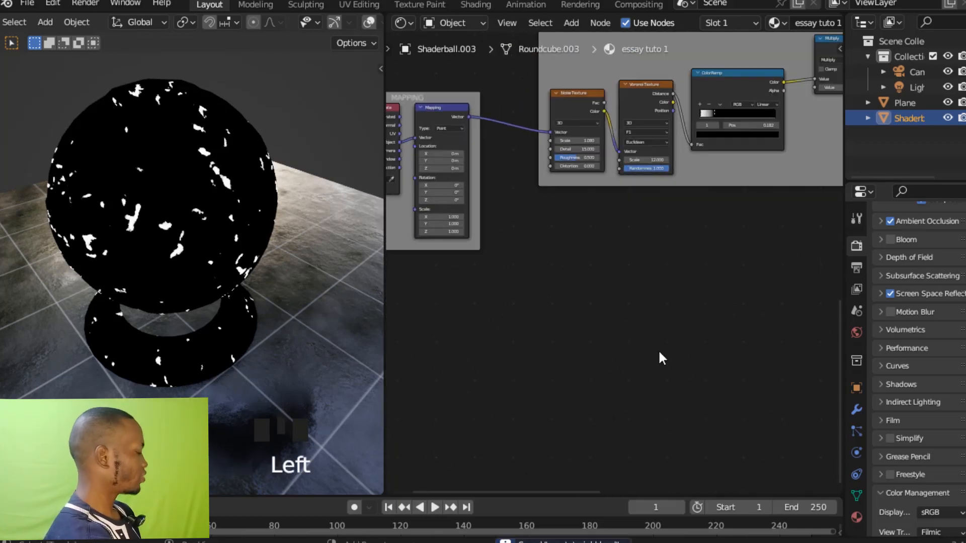
key(shift+a)
text(NOISE)
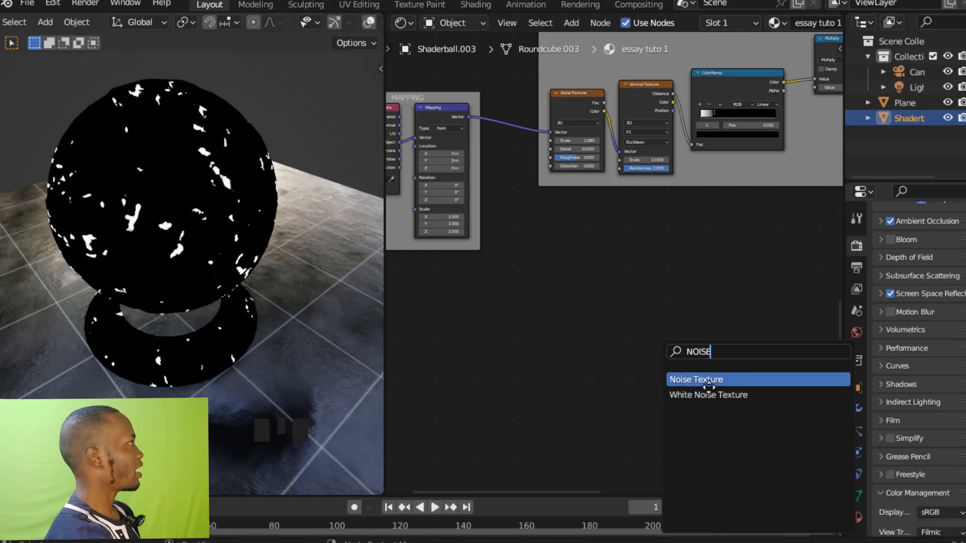
click(720, 377)
click(683, 400)
ctrl+middle_drag(699, 368, 720, 287)
click(653, 312)
ctrl+shift+click(651, 311)
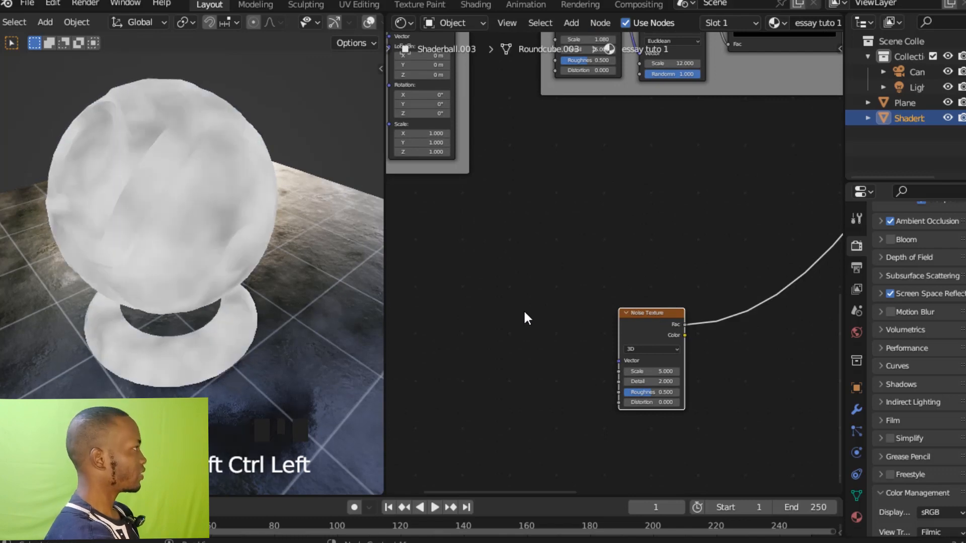
Move the MAPPING frame down beside the new Noise Texture and connect the Mapping node's Vector output to its Vector input.
shift+middle_drag(528, 311, 567, 118)
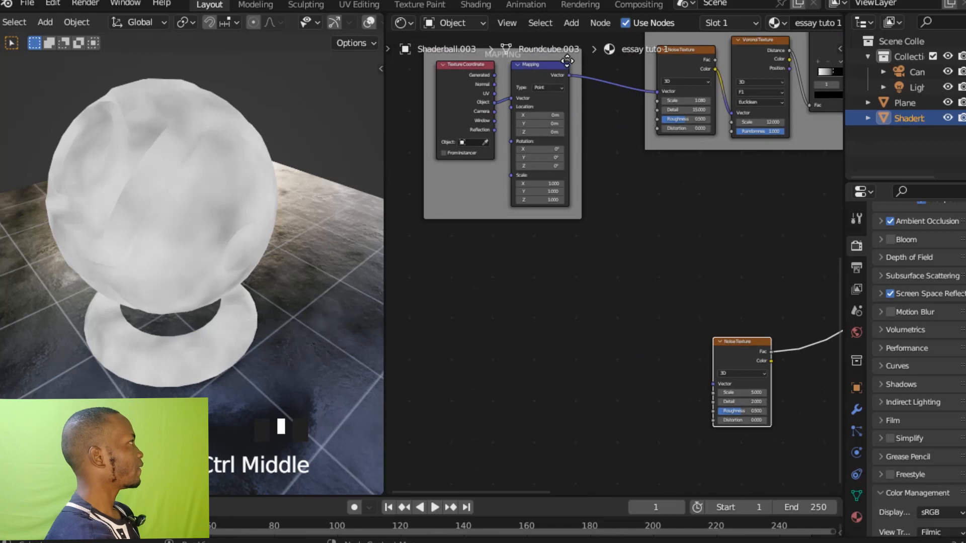
drag(564, 62, 586, 302)
ctrl+middle_drag(675, 333, 749, 345)
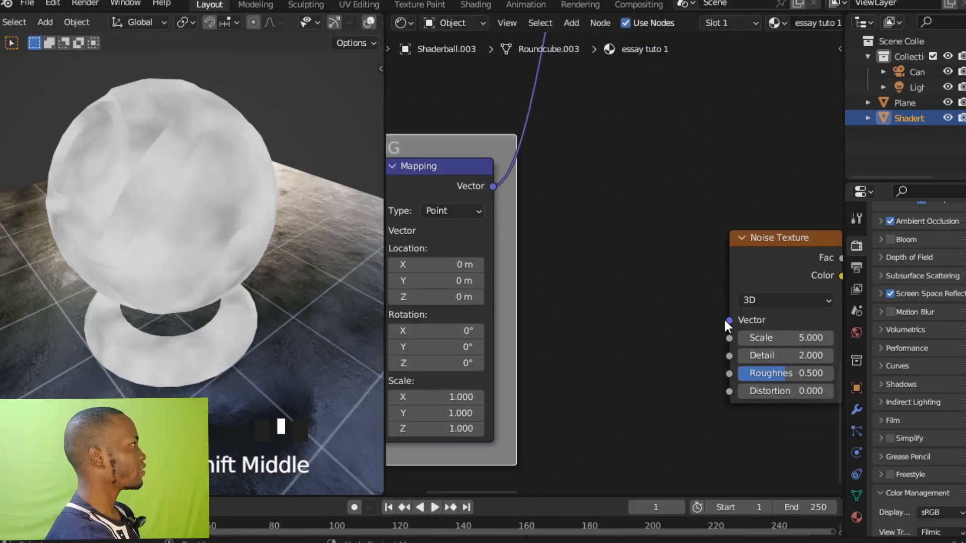
drag(728, 320, 501, 192)
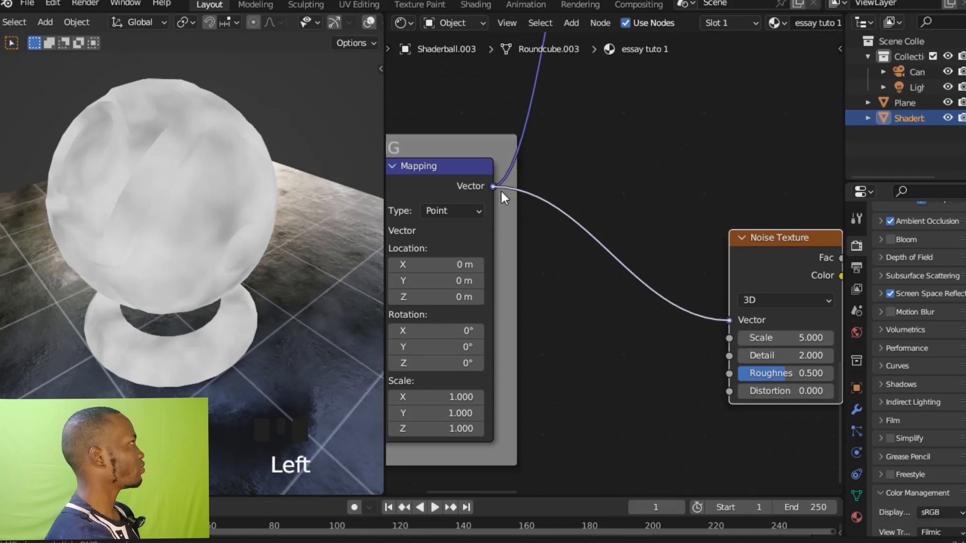
Set the new Noise Texture's Scale to 105 and check the fine grain on the shader ball.
ctrl+middle_drag(668, 158, 765, 309)
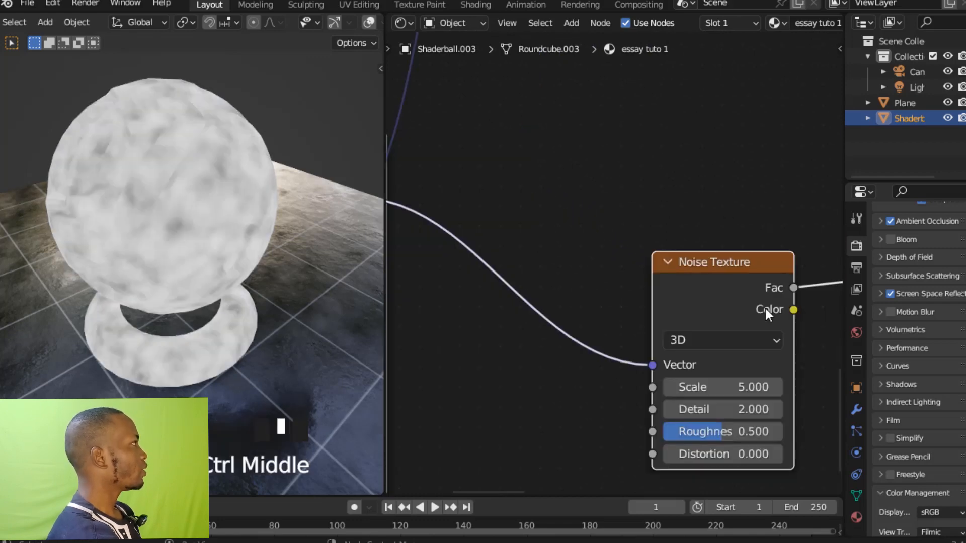
click(739, 386)
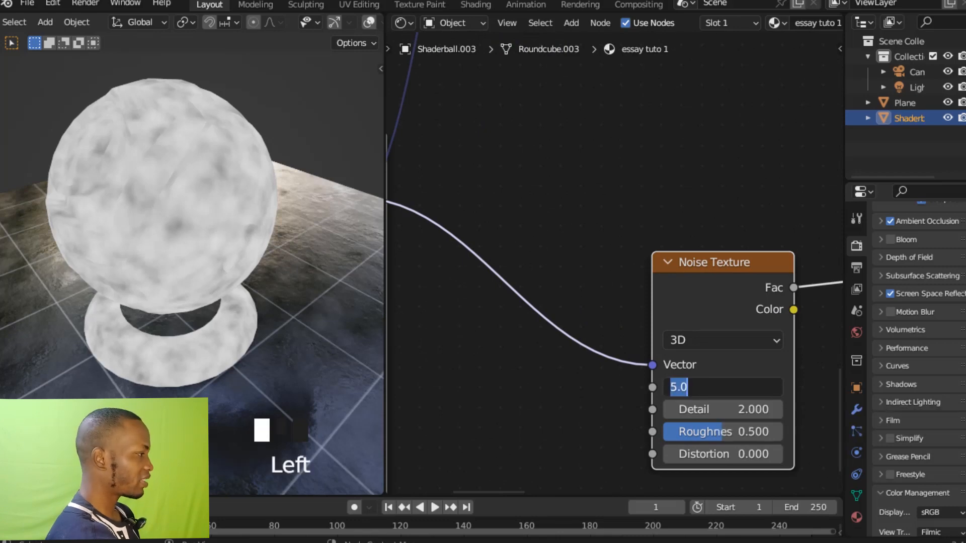
text(1)
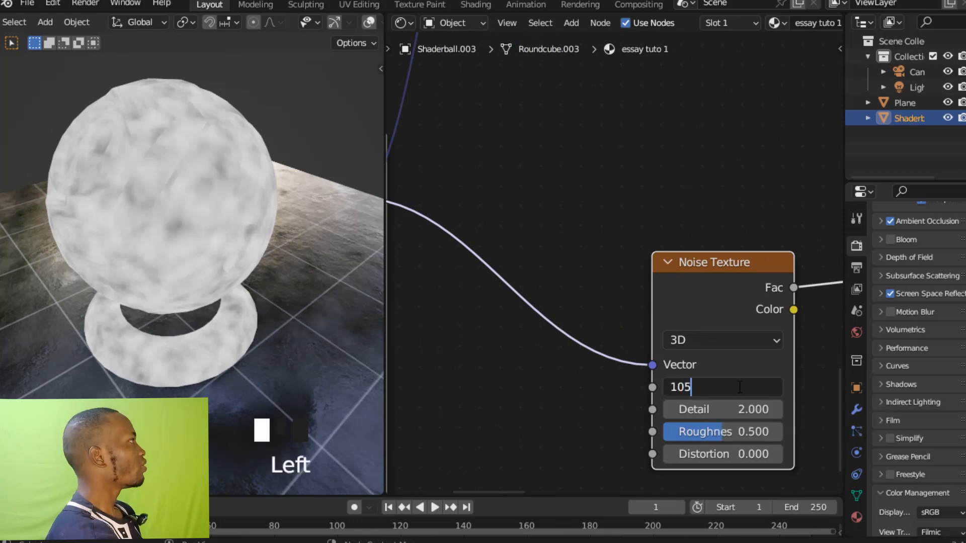
text(05)
key(Return)
ctrl+middle_drag(659, 176, 674, 234)
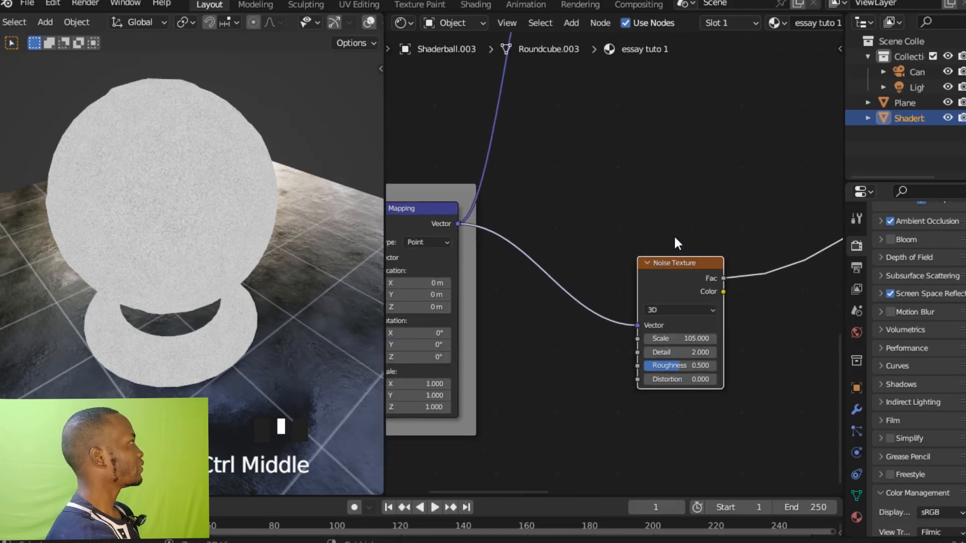
ctrl+middle_drag(303, 199, 297, 179)
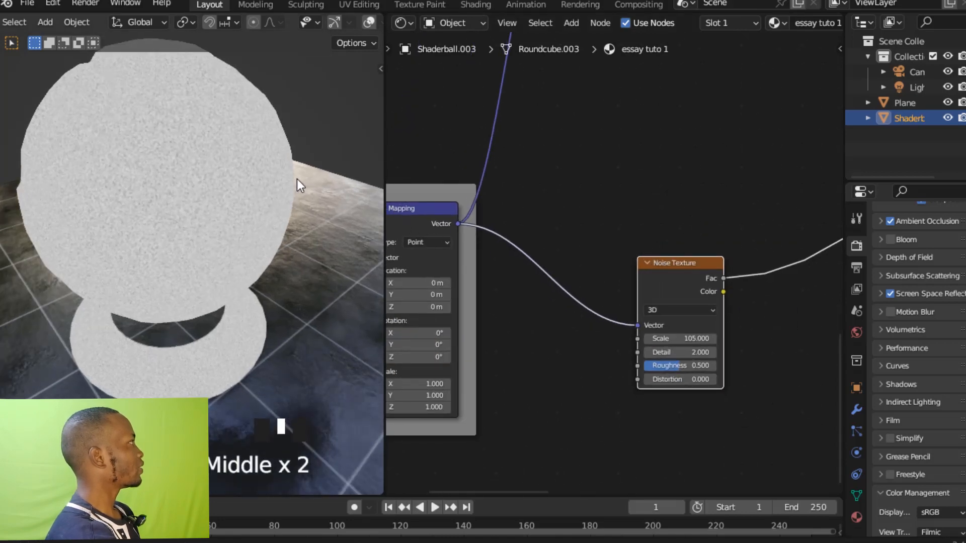
shift+middle_drag(646, 150, 614, 183)
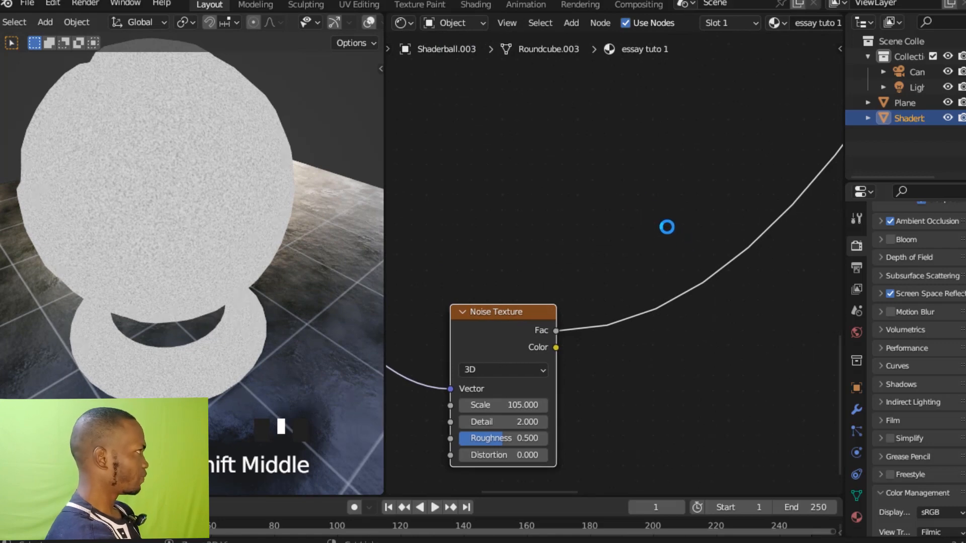
Save the file and insert a ColorRamp into the link leaving the fine Noise Texture's Fac output.
key(ctrl+s)
click(665, 236)
key(shift+a)
click(664, 232)
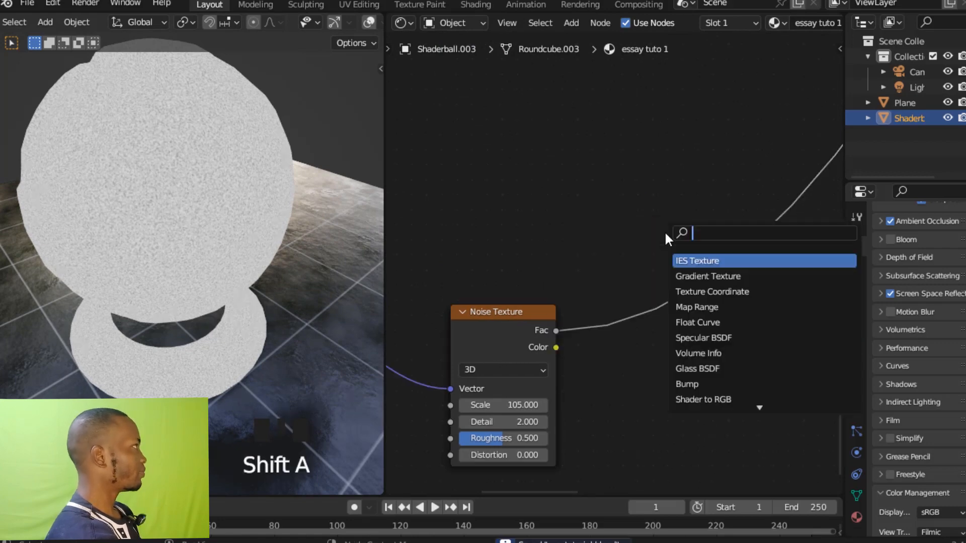
text(com)
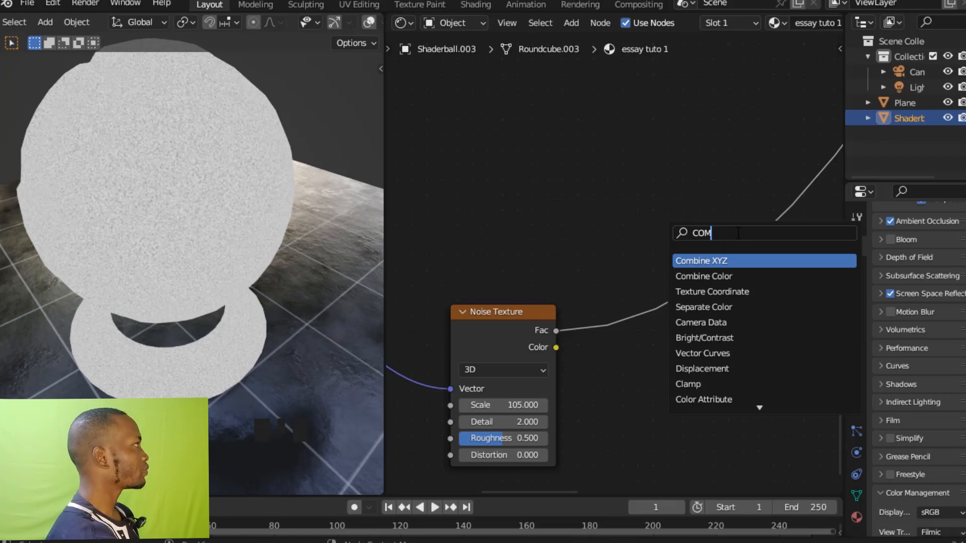
key(BackSpace)
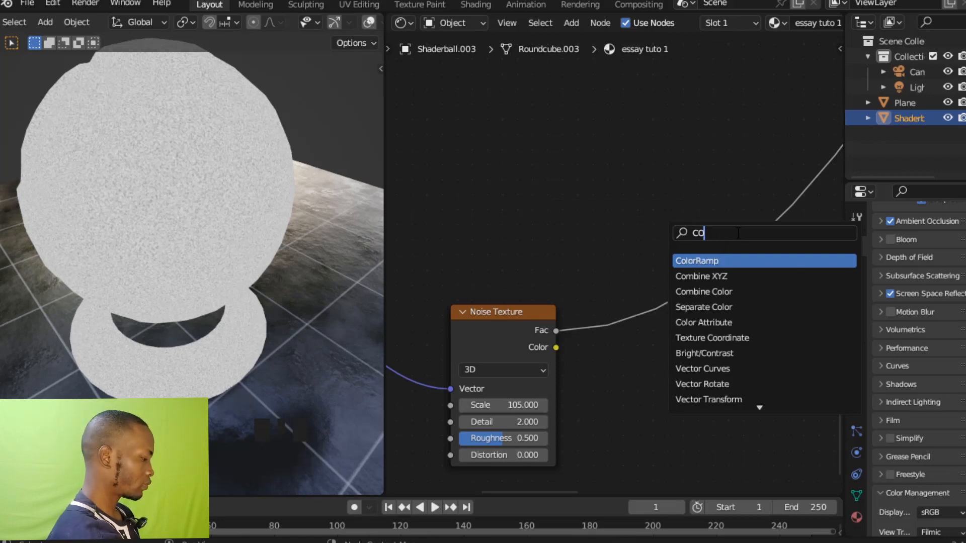
text(l)
click(708, 260)
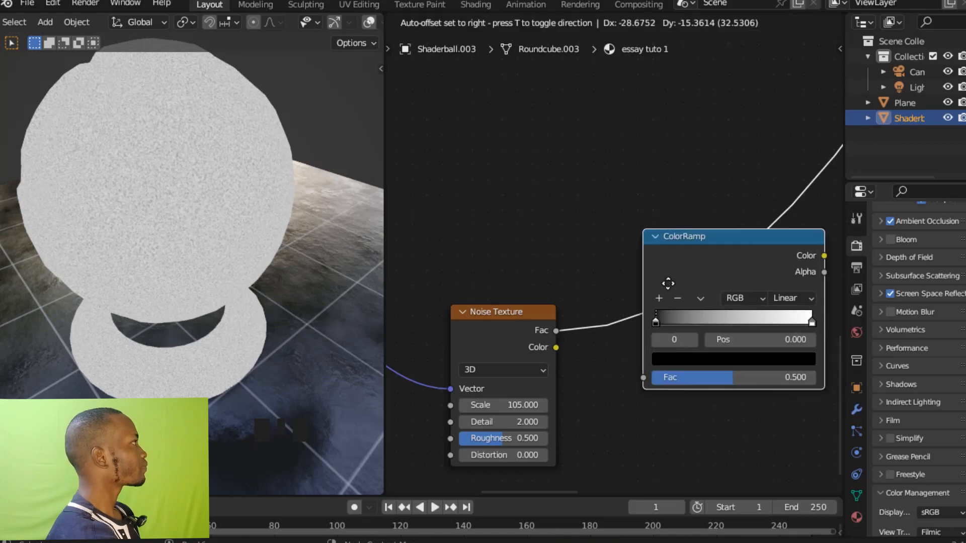
click(657, 296)
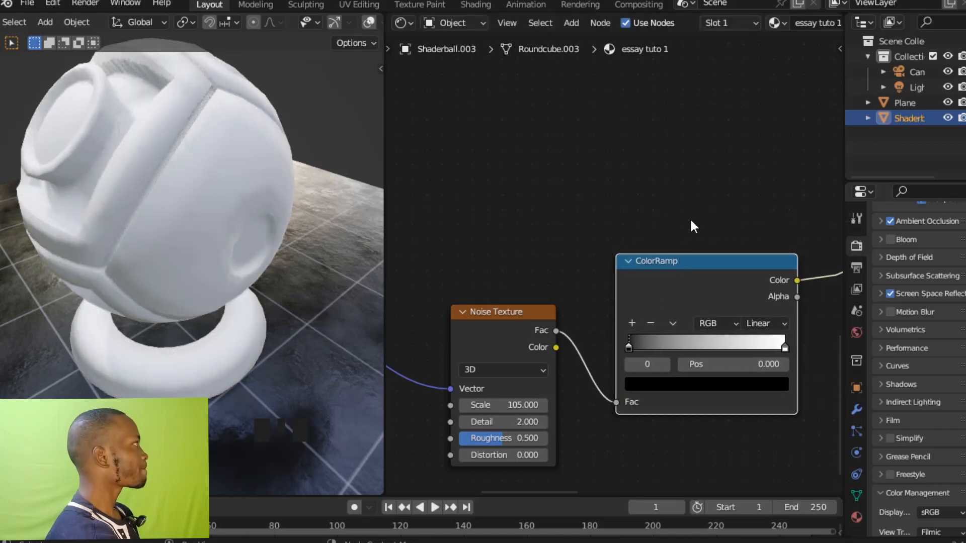
Flip the new ColorRamp and move its black stop to about position 0.418.
ctrl+middle_drag(725, 204, 675, 167)
click(612, 300)
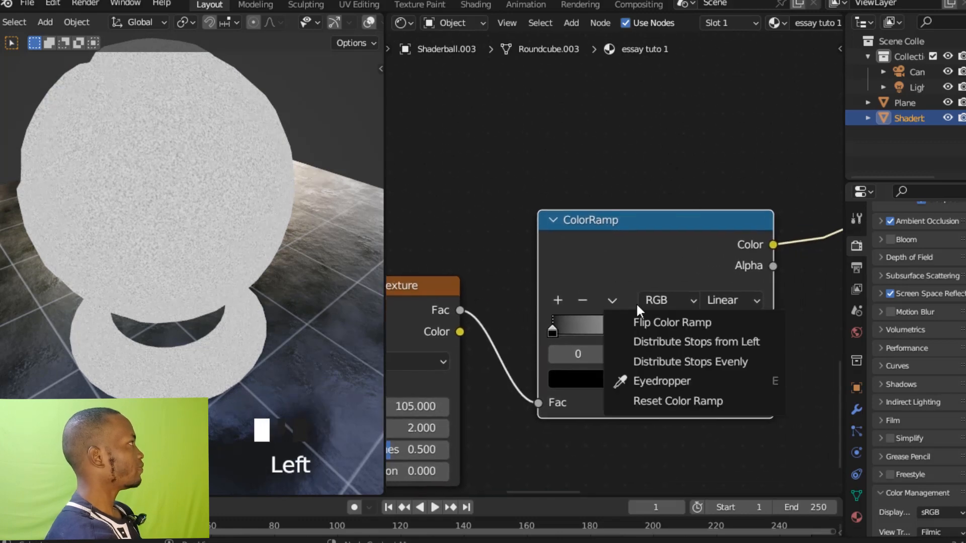
click(640, 324)
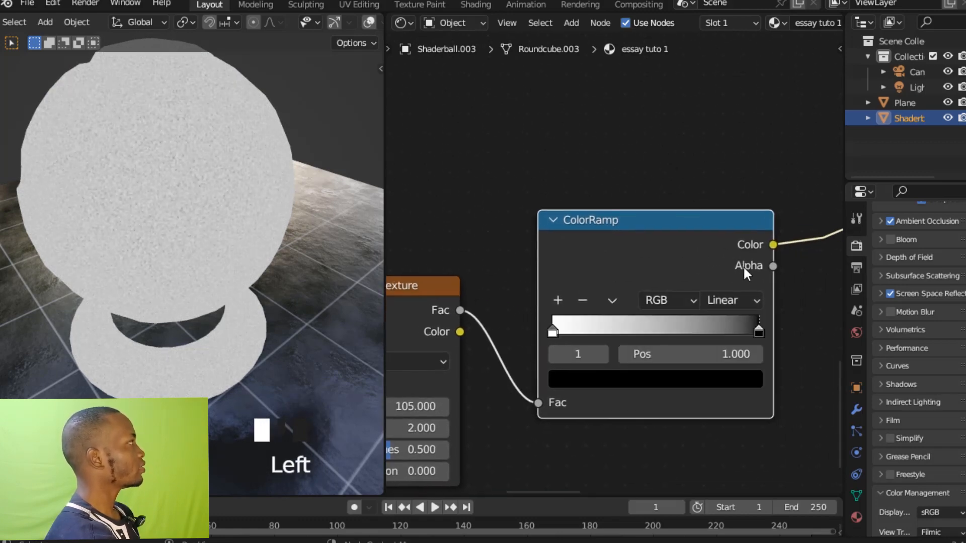
drag(757, 330, 630, 340)
Join the fine Noise Texture and its ColorRamp in a new frame.
middle_drag(591, 140, 598, 167)
scroll(599, 281, down, 9)
middle_drag(598, 312, 605, 293)
scroll(621, 274, down, 1)
drag(629, 267, 618, 284)
drag(474, 253, 624, 348)
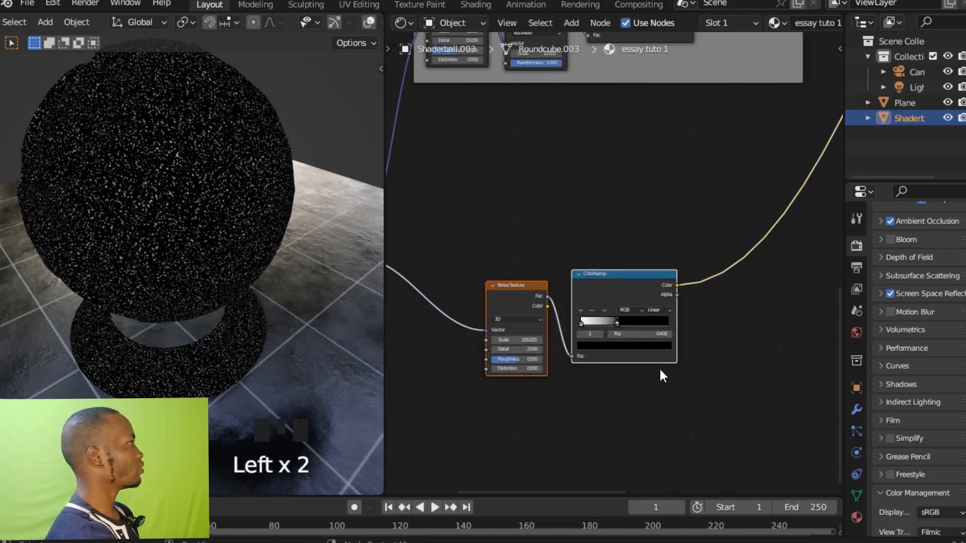
ctrl+middle_drag(657, 372, 665, 181)
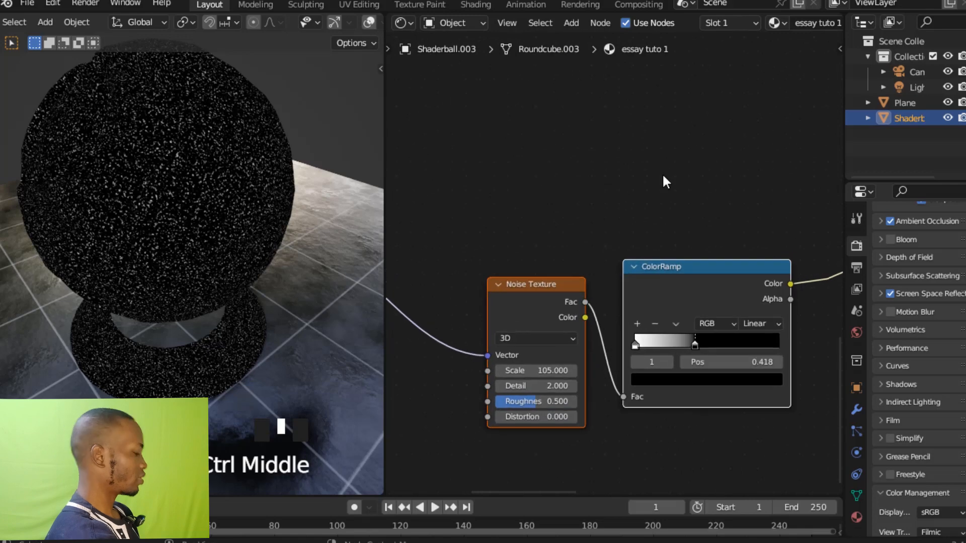
key(ctrl+j)
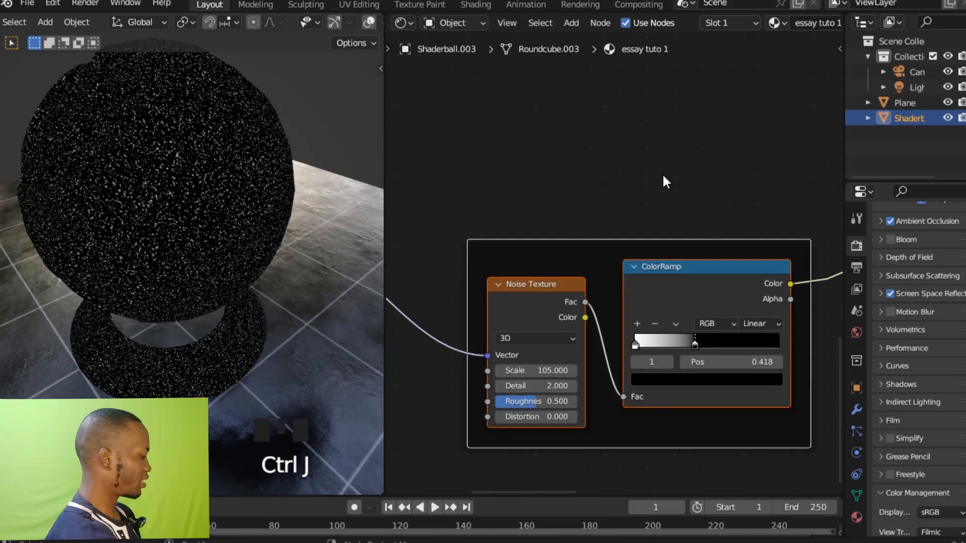
Label the new frame NOISES.
key(F2)
text(NOPISES)
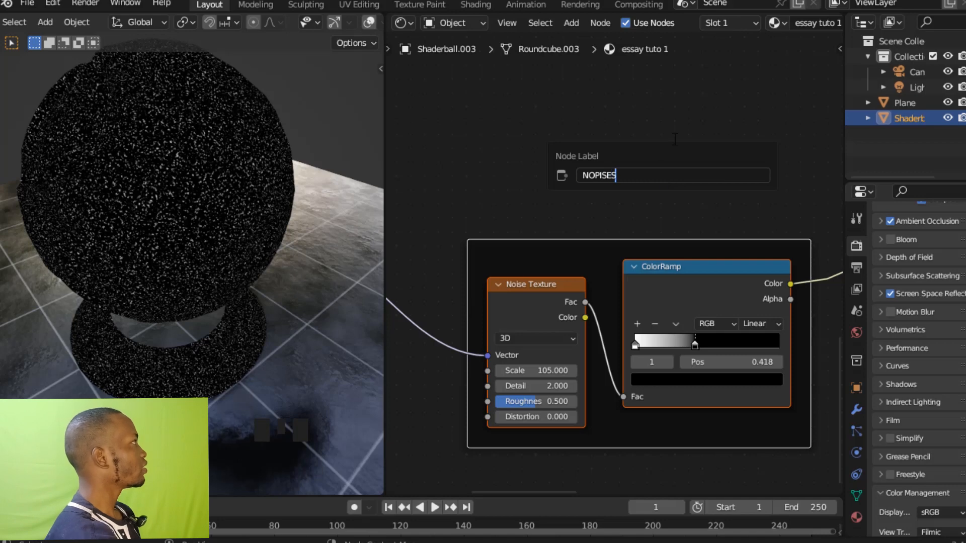
key(Return)
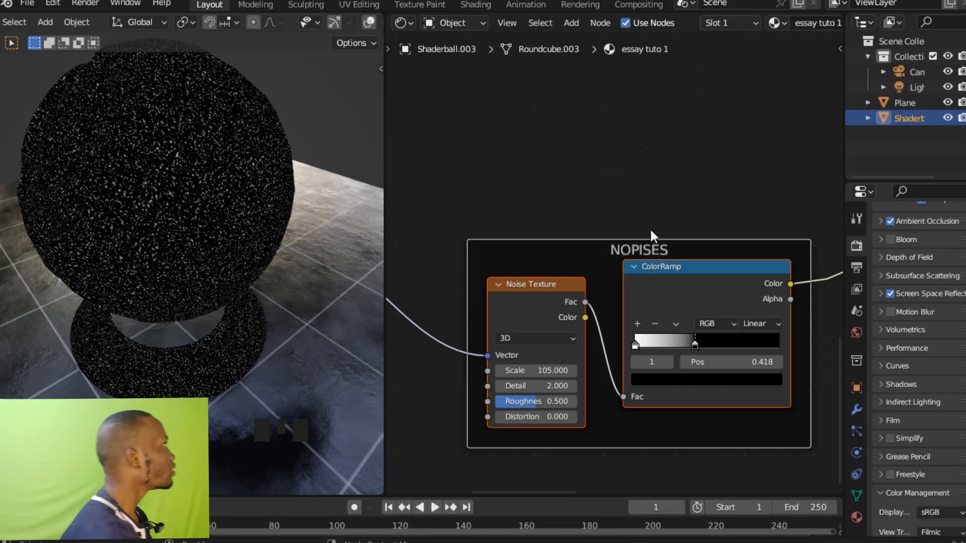
click(649, 248)
key(F2)
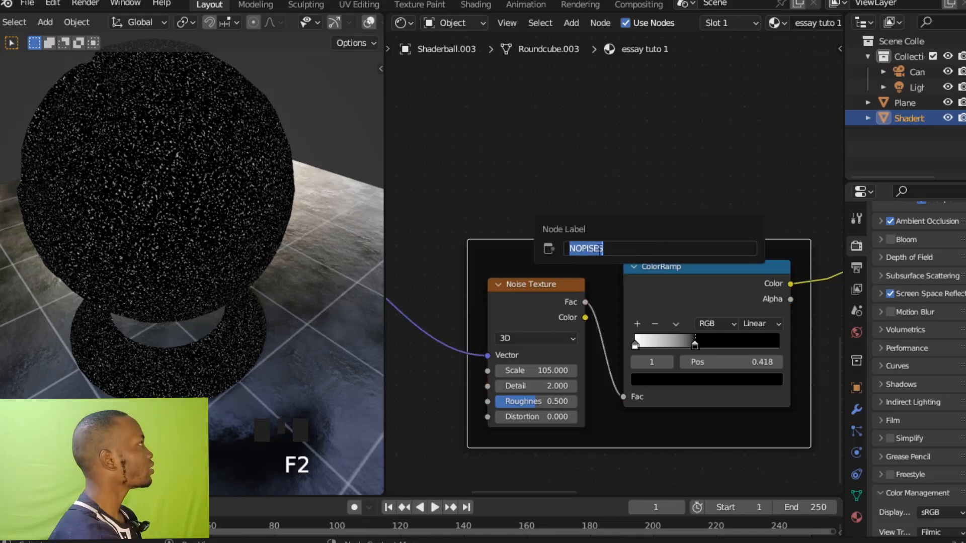
text(NOI)
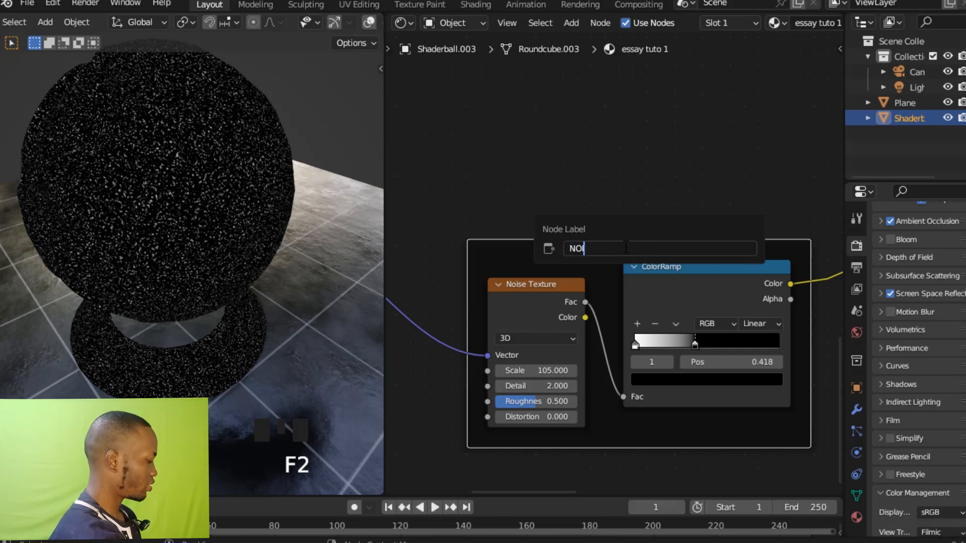
text(SES)
key(Return)
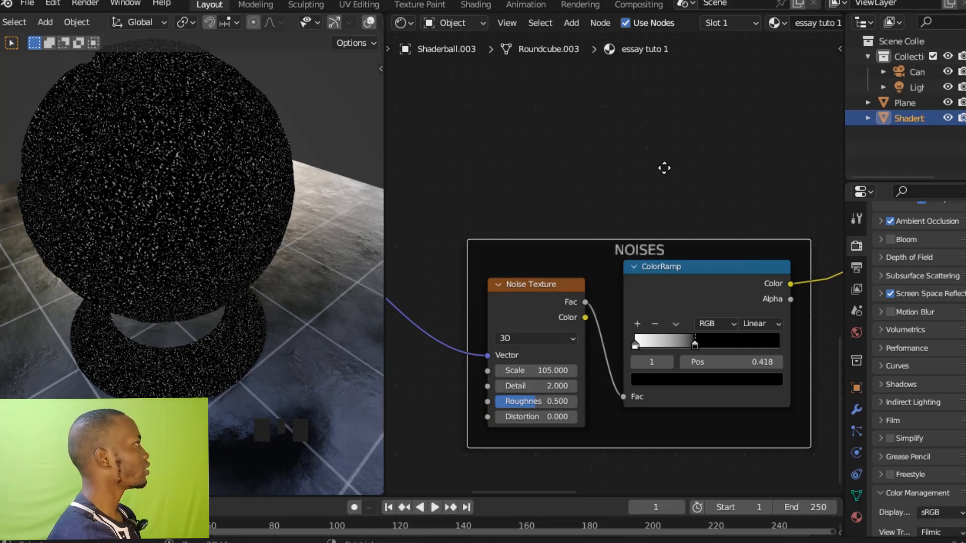
Enable the custom color on the NOISES frame.
ctrl+middle_drag(664, 168, 663, 206)
key(n)
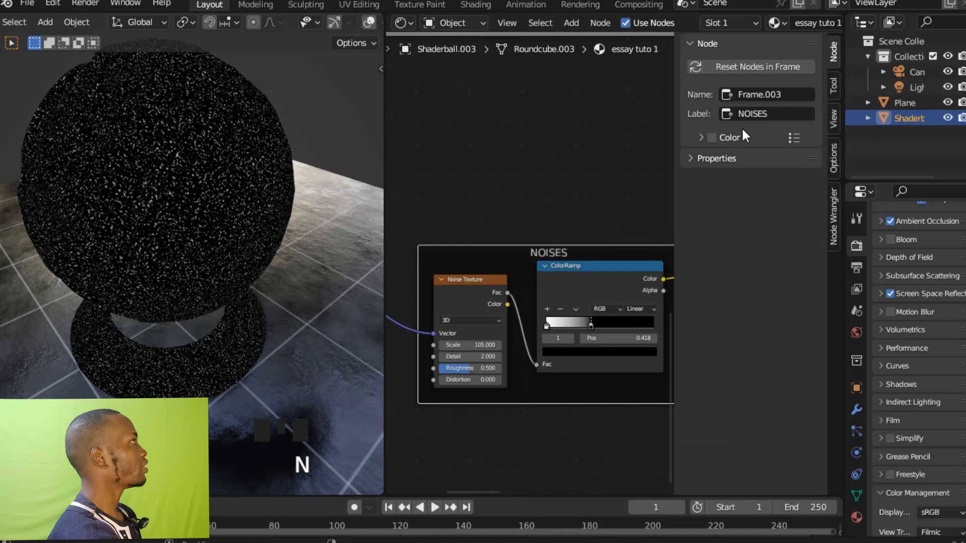
click(712, 138)
click(622, 187)
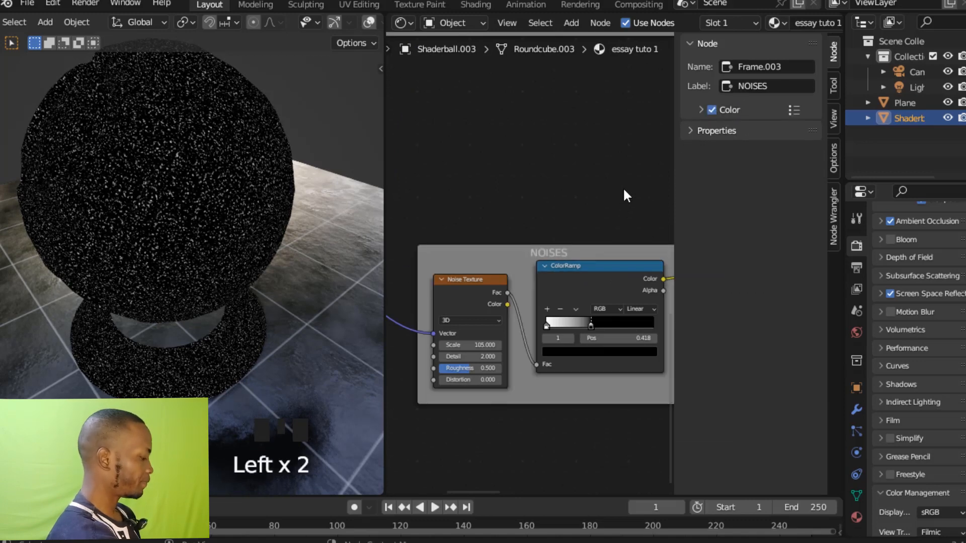
key(n)
Move the two shader nodes, their mix node and the Material Output down together, level with the lower mask frames.
ctrl+middle_drag(661, 199, 678, 272)
ctrl+middle_drag(697, 221, 690, 328)
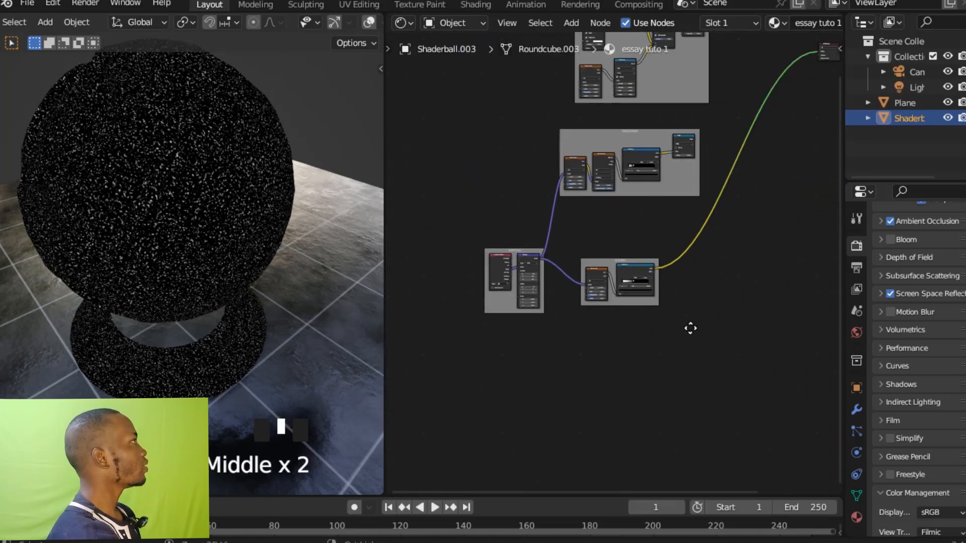
ctrl+middle_drag(748, 238, 698, 333)
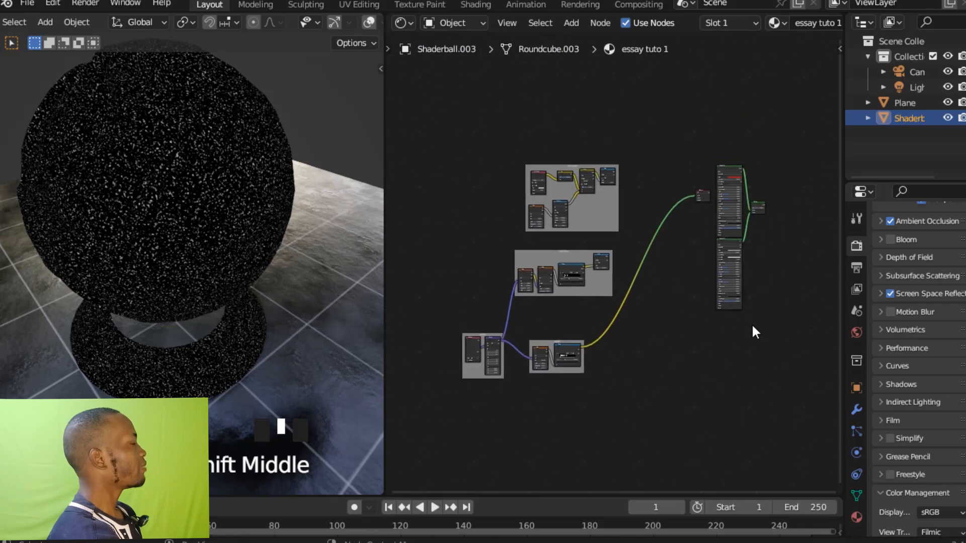
drag(767, 324, 742, 267)
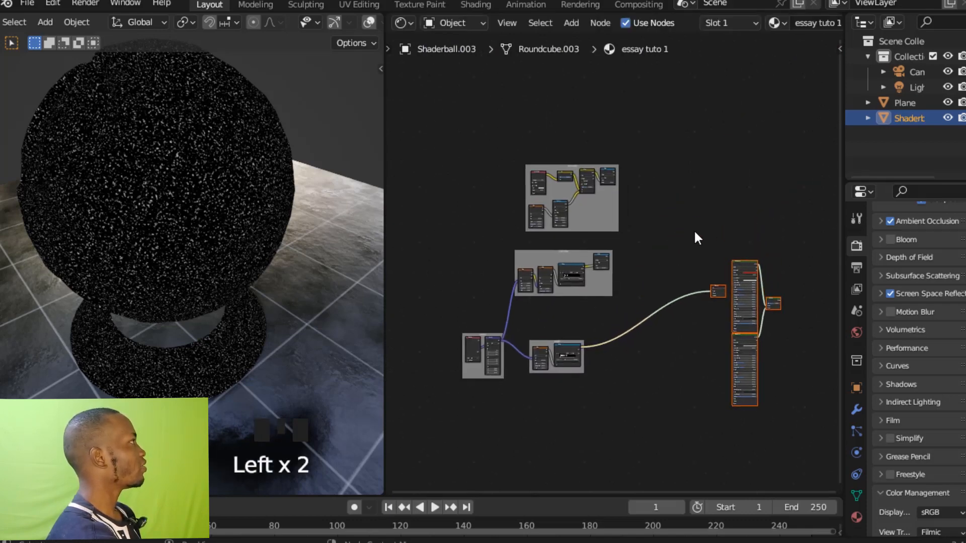
Move the EDGE MASK frame down and slightly left, closer to the CRACK MASK frame.
mouse_move(693, 230)
ctrl+middle_down()
mouse_move(692, 152)
mouse_move(702, 233)
mouse_move(710, 174)
mouse_move(702, 246)
ctrl+middle_up()
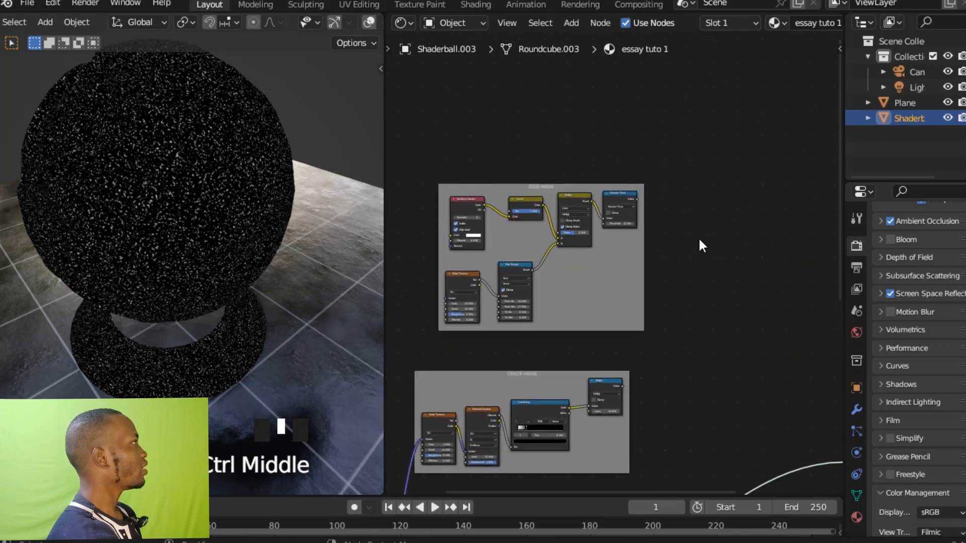
ctrl+middle_drag(692, 330, 757, 241)
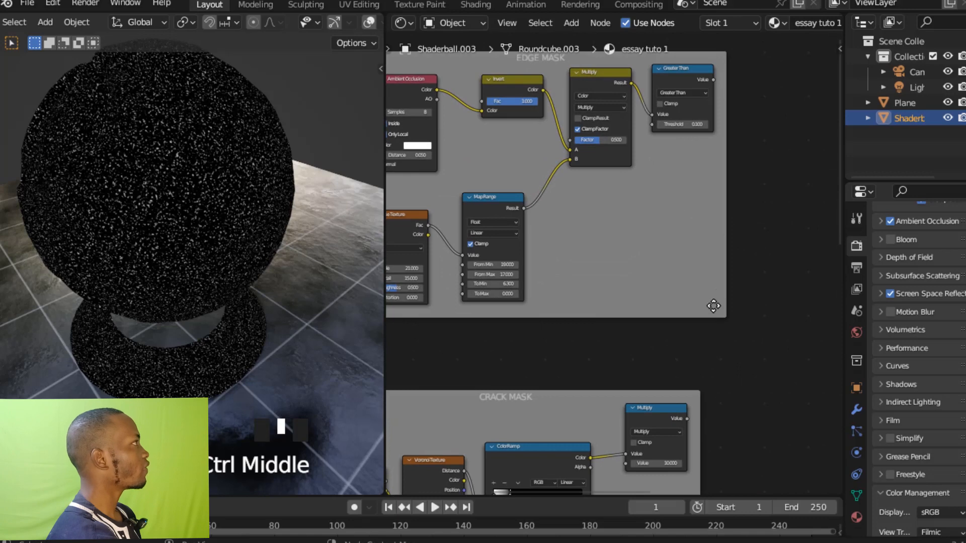
drag(713, 315, 694, 330)
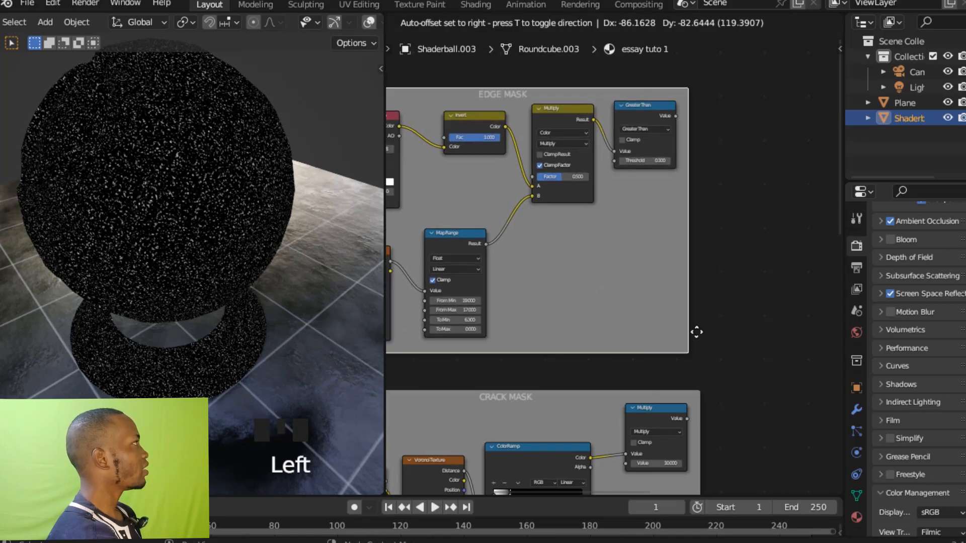
ctrl+middle_drag(694, 329, 716, 280)
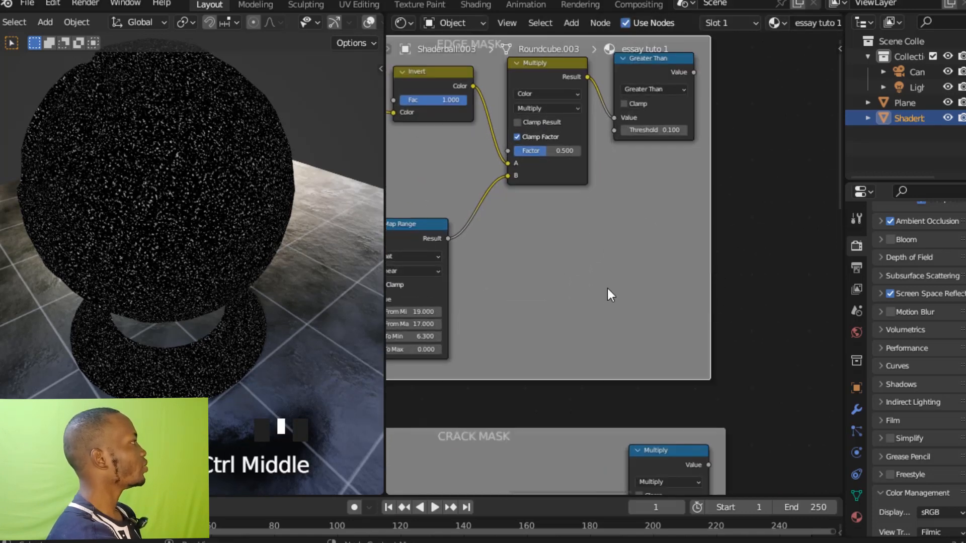
mouse_move(646, 229)
ctrl+middle_down()
mouse_move(636, 256)
mouse_move(636, 242)
ctrl+middle_up()
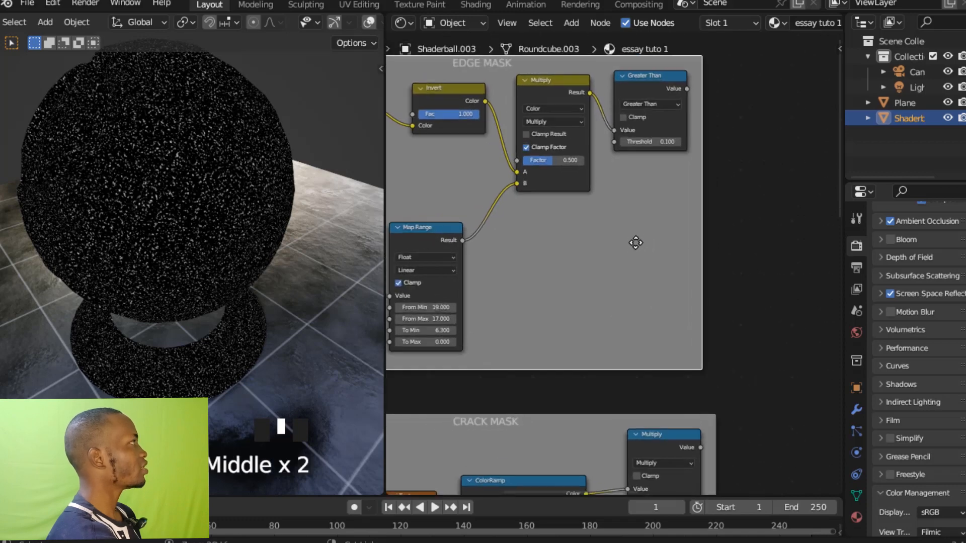
shift+middle_drag(697, 226, 680, 224)
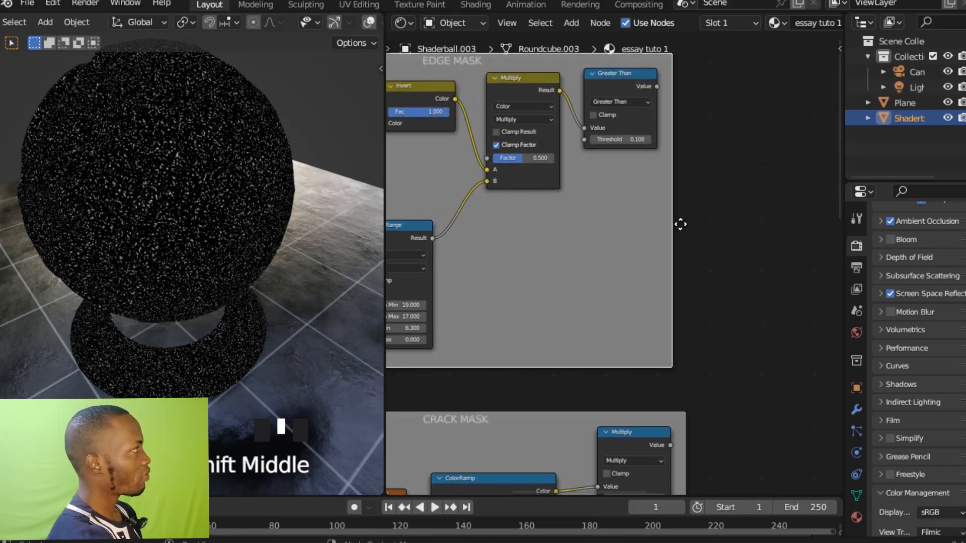
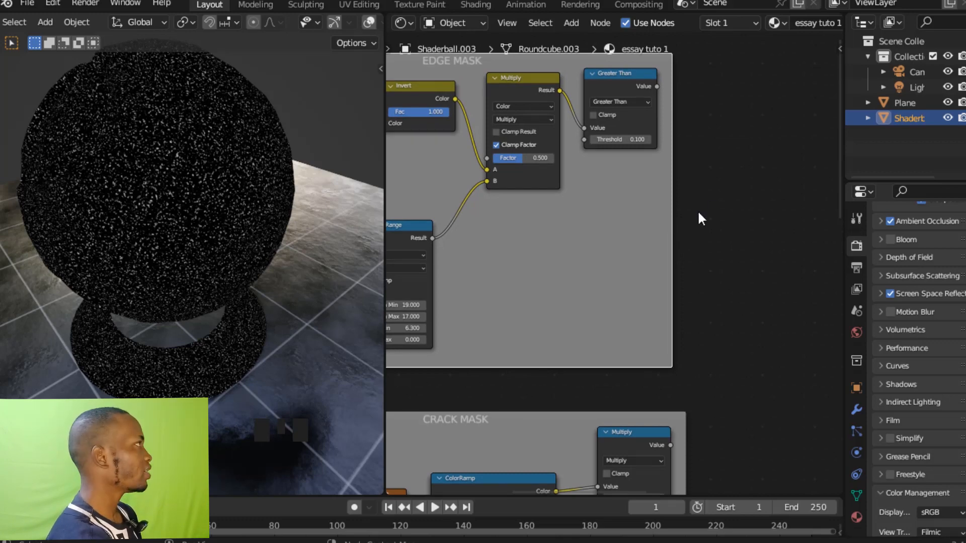
Add a Math node in the empty area beside the EDGE MASK frame.
shift+middle_drag(698, 213, 650, 196)
click(680, 223)
key(shift+a)
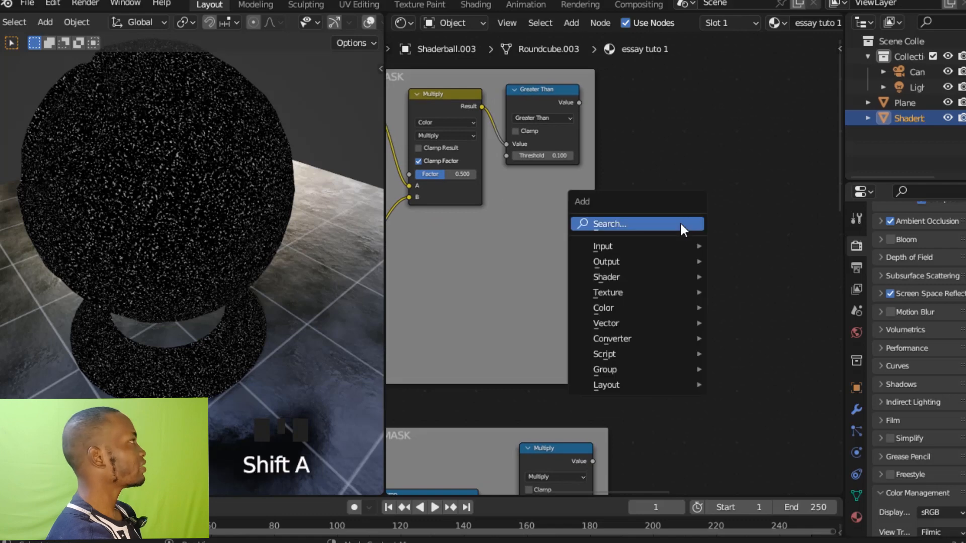
click(680, 224)
text(MATH)
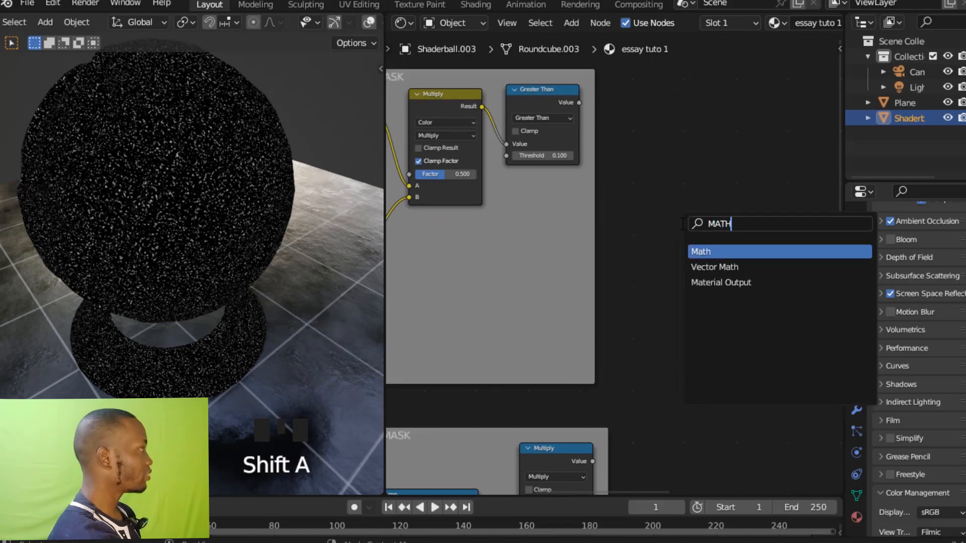
click(725, 251)
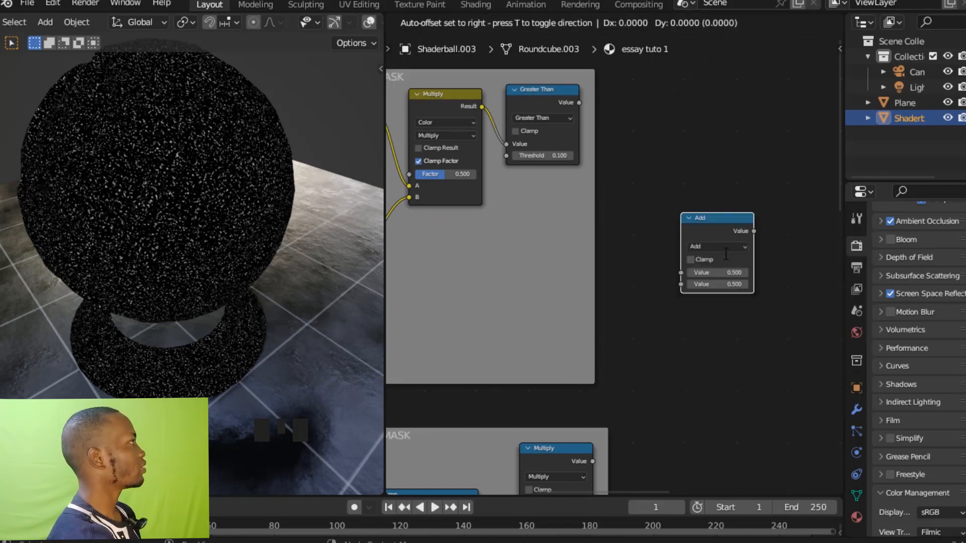
click(723, 266)
Link the EDGE MASK's Greater Than output and the CRACK MASK's Multiply output into the two values of the Add node.
shift+middle_drag(695, 192, 695, 179)
ctrl+middle_drag(695, 179, 694, 120)
middle_drag(688, 111, 675, 166)
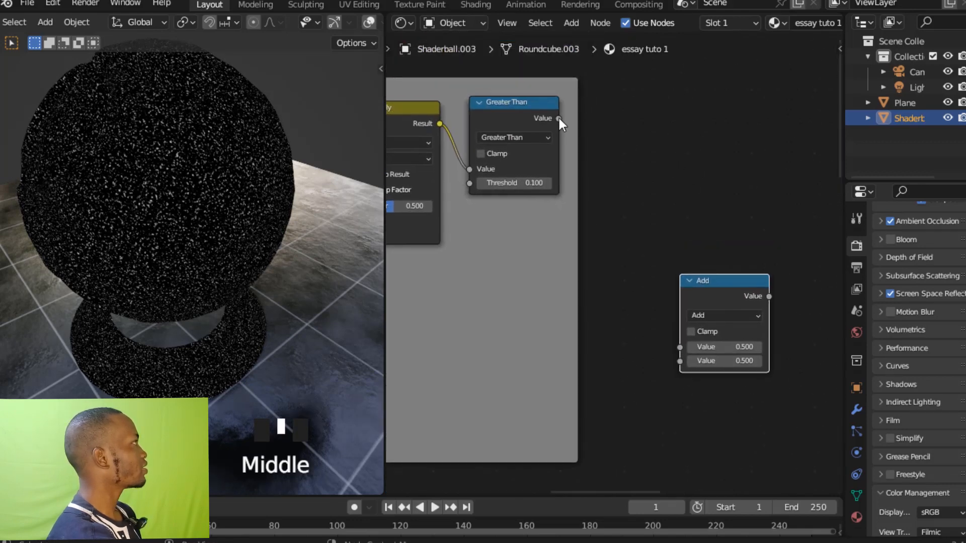
drag(559, 119, 674, 345)
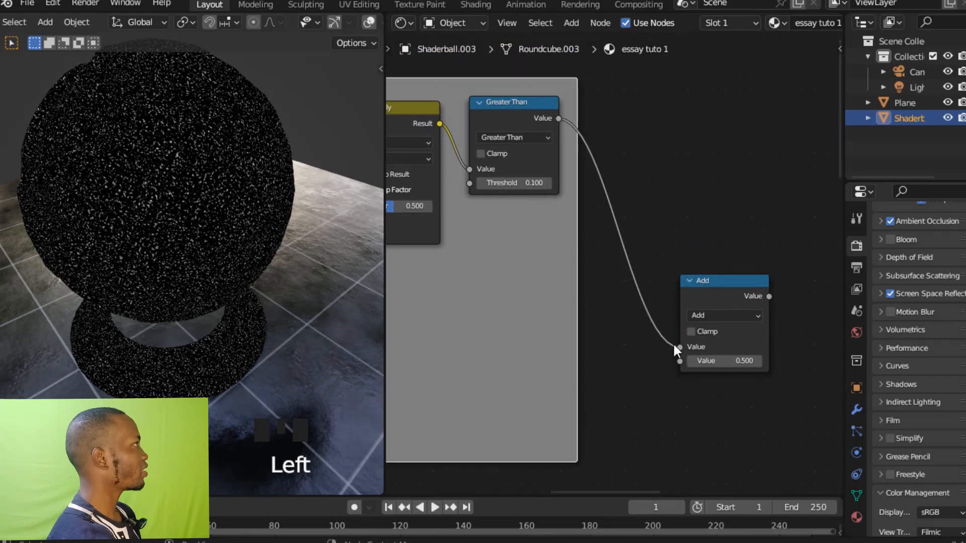
shift+middle_drag(644, 383, 666, 240)
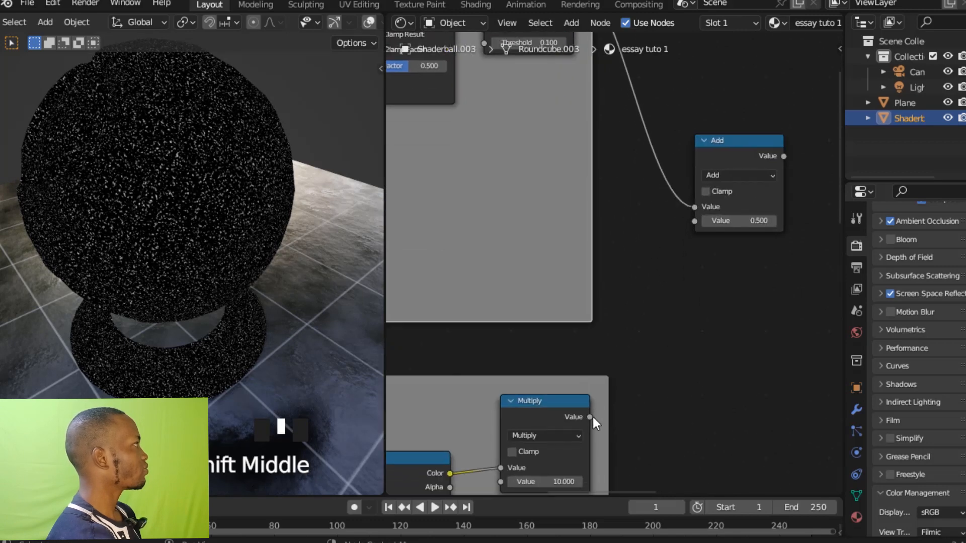
drag(592, 415, 694, 222)
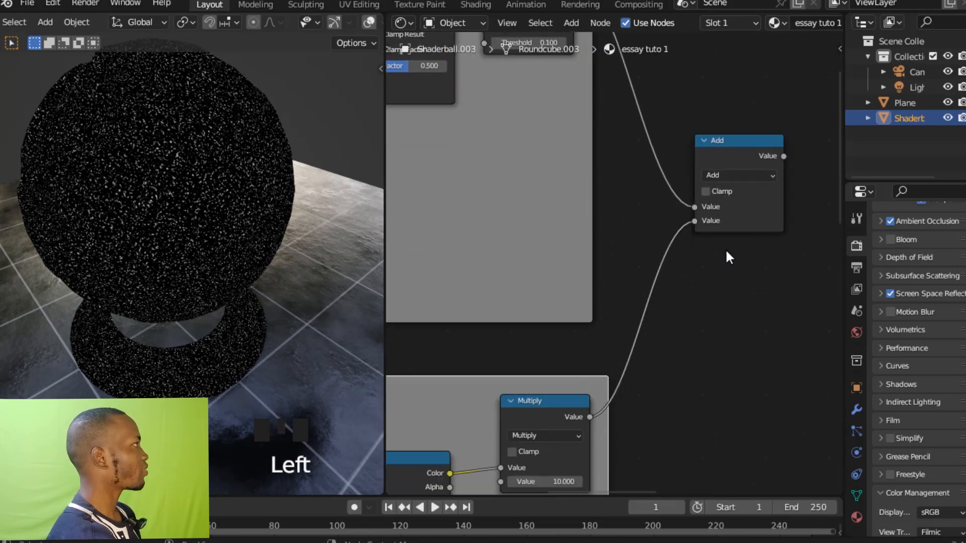
Preview the Add node's combined mask on the shader ball and examine it from several angles.
ctrl+middle_drag(731, 234, 696, 302)
click(667, 197)
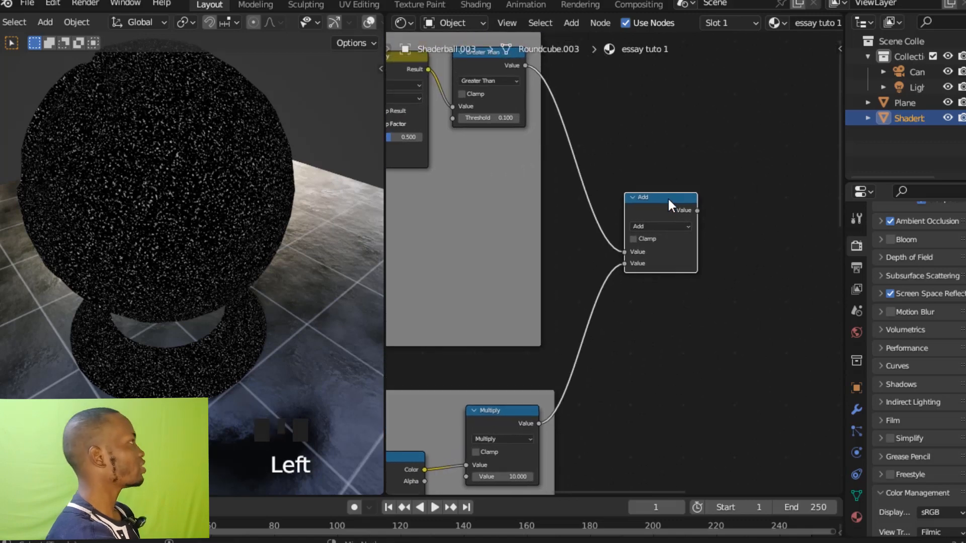
ctrl+shift+click(667, 197)
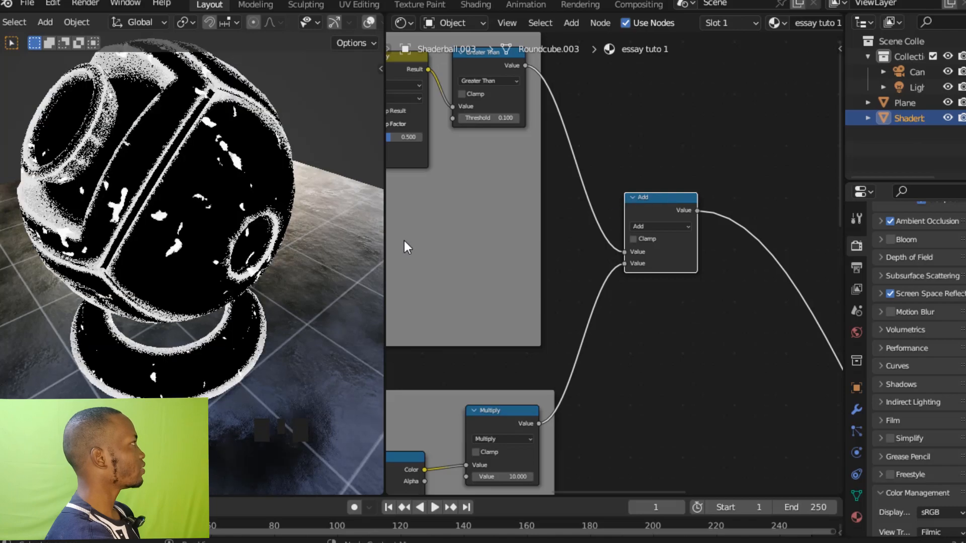
ctrl+middle_drag(312, 249, 1, 259)
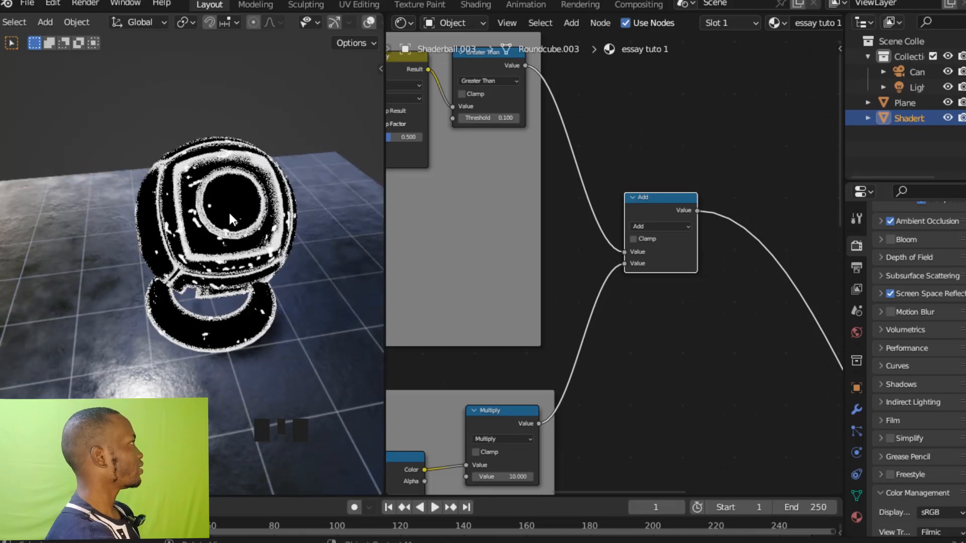
middle_drag(144, 209, 213, 199)
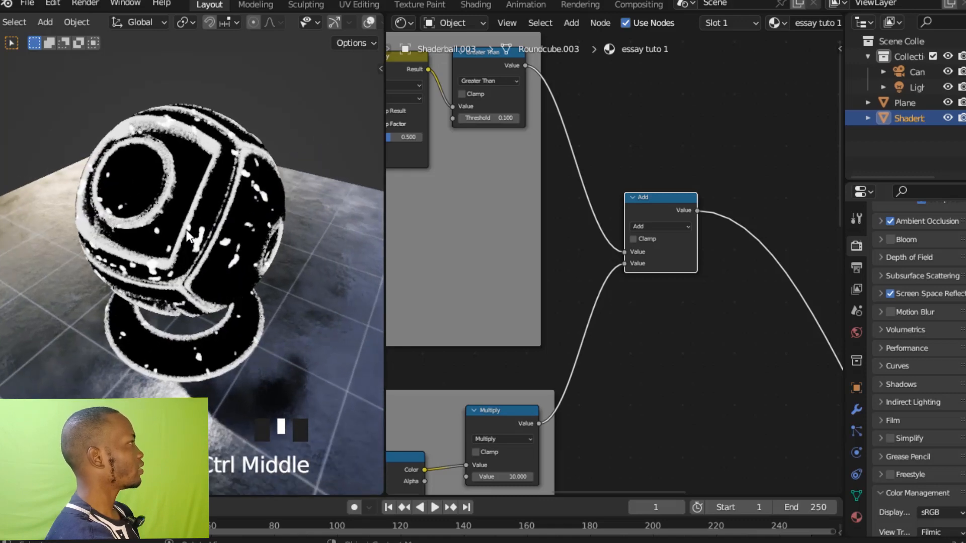
Move the Mix Shader node away from the two Principled BSDF nodes, towards the Add node.
scroll(698, 245, down, 5)
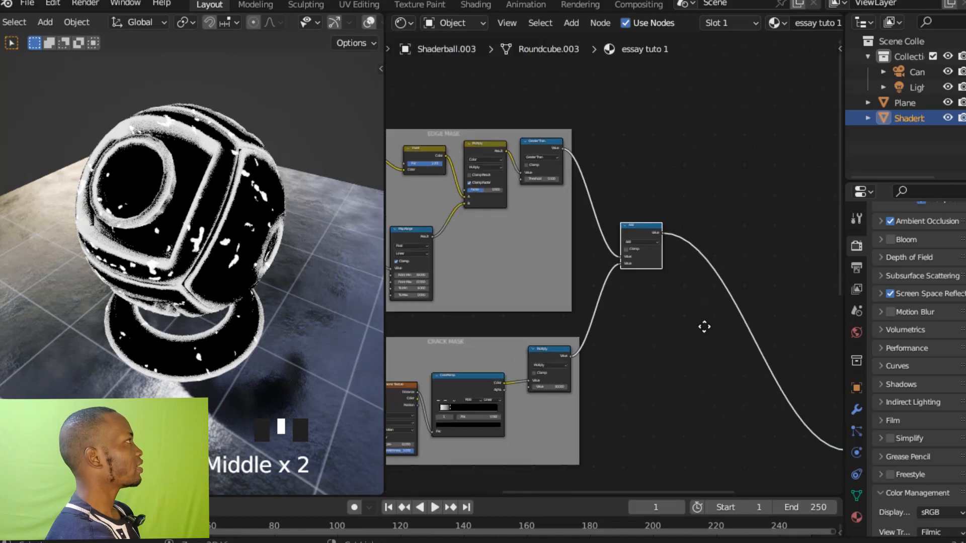
shift+middle_drag(674, 216, 599, 198)
drag(797, 417, 582, 231)
ctrl+middle_drag(581, 231, 647, 138)
shift+middle_drag(591, 152, 586, 217)
ctrl+middle_drag(788, 359, 747, 284)
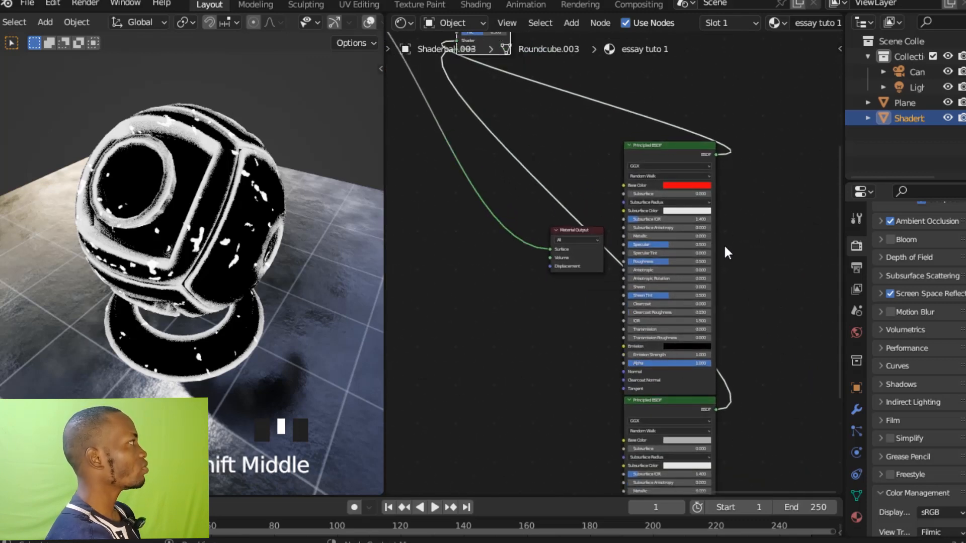
Link the Add node's Value output to the Mix Shader's Fac input.
ctrl+middle_drag(726, 252, 694, 244)
shift+middle_drag(552, 166, 655, 191)
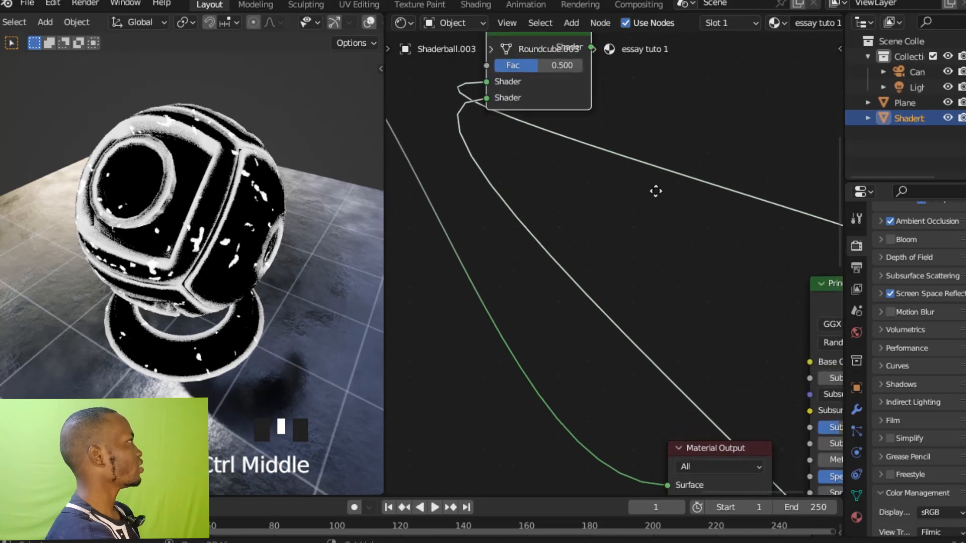
shift+middle_drag(618, 141, 718, 293)
ctrl+middle_drag(602, 232, 641, 302)
shift+middle_drag(571, 225, 550, 197)
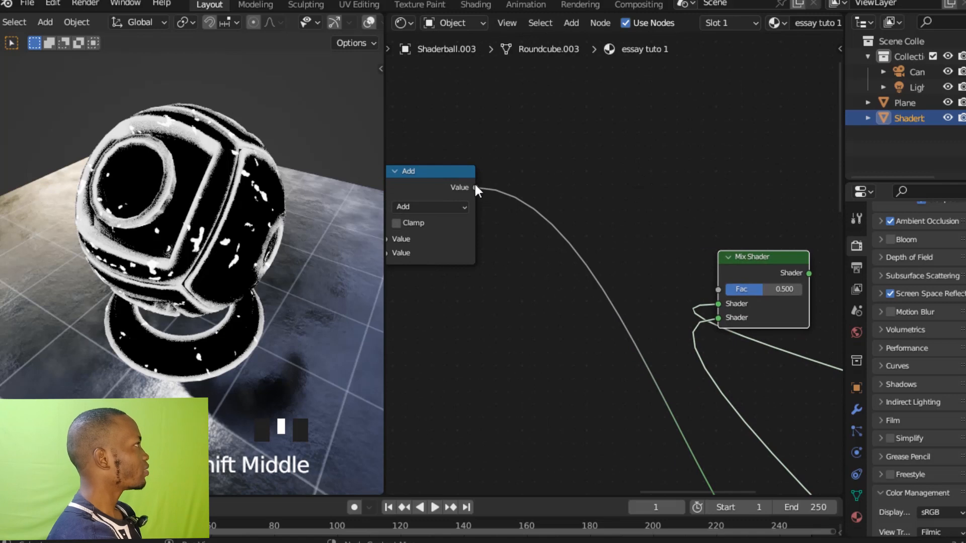
drag(475, 188, 717, 288)
ctrl+middle_drag(717, 290, 770, 233)
Send the Mix Shader to the Material Output's Surface so the mixed material shows on the ball.
shift+middle_drag(770, 233, 627, 134)
ctrl+middle_drag(715, 243, 684, 206)
shift+middle_drag(583, 155, 715, 144)
click(580, 157)
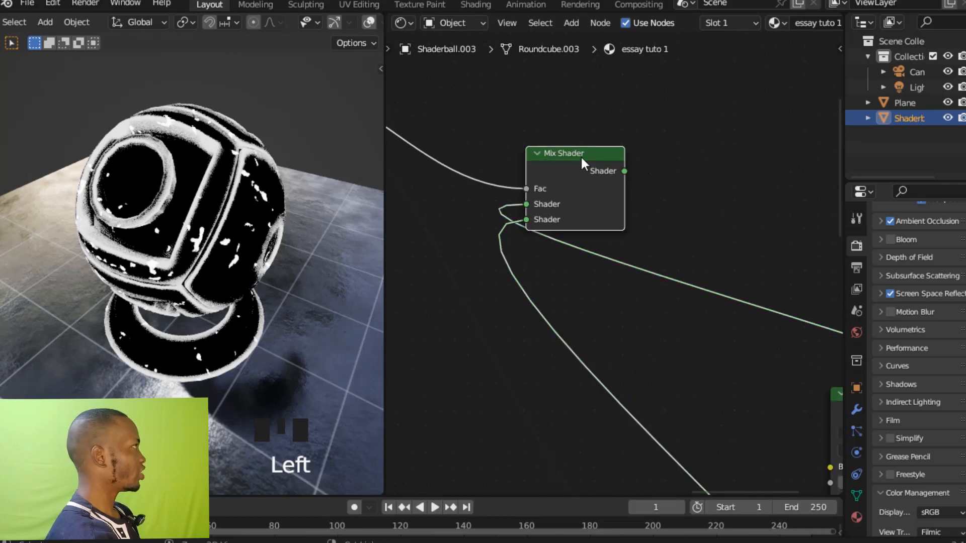
ctrl+shift+click(581, 156)
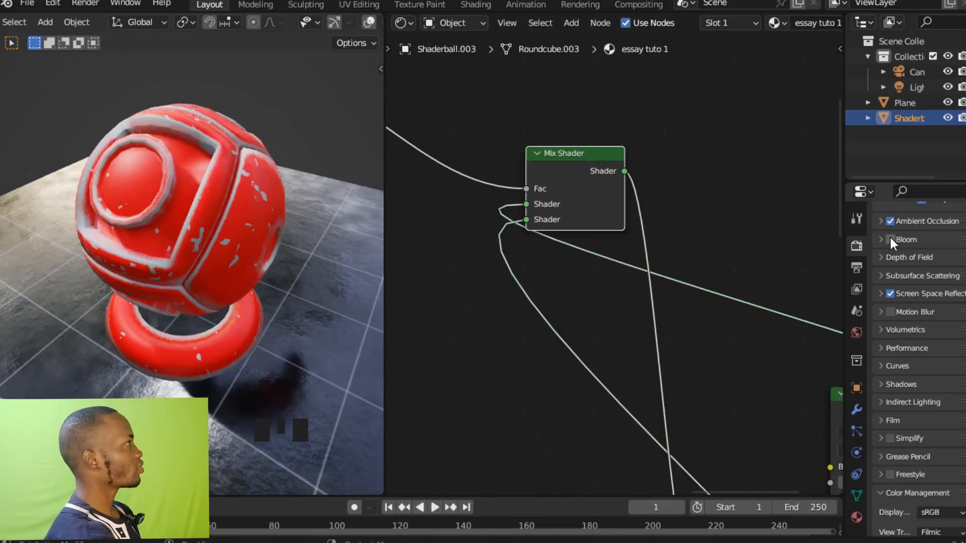
Enable Bloom in the render settings.
click(889, 239)
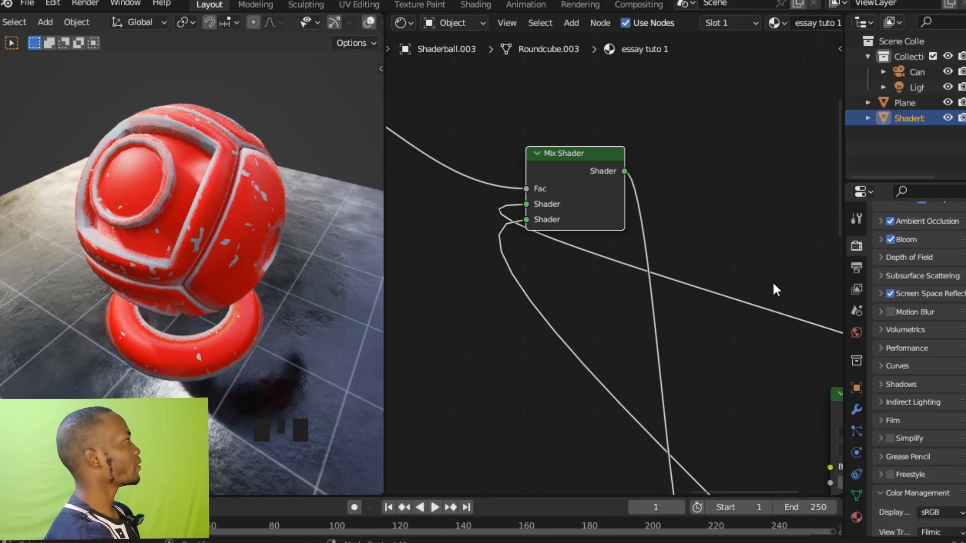
middle_drag(299, 268, 290, 237)
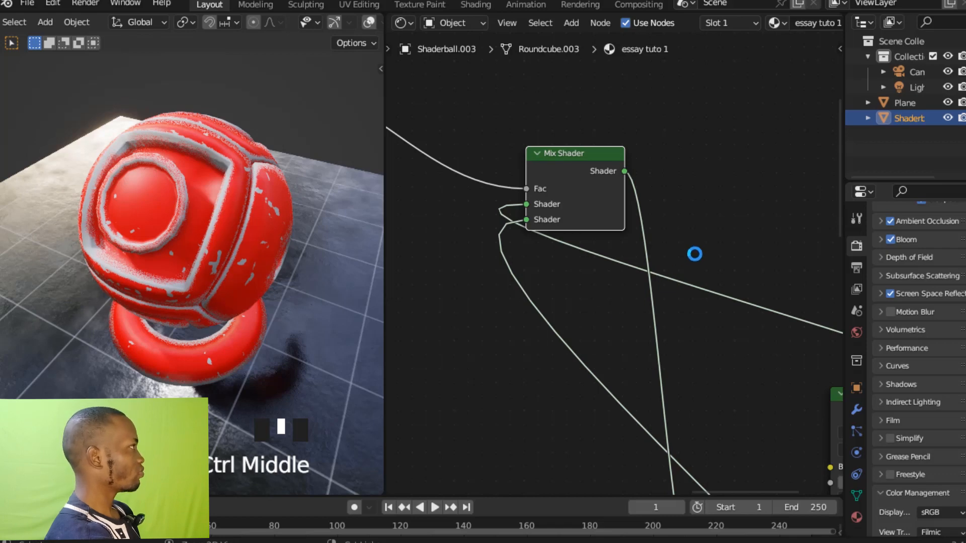
Set Metallic to 1.000 on the grey Principled BSDF used for the worn areas.
shift+middle_drag(701, 250, 749, 234)
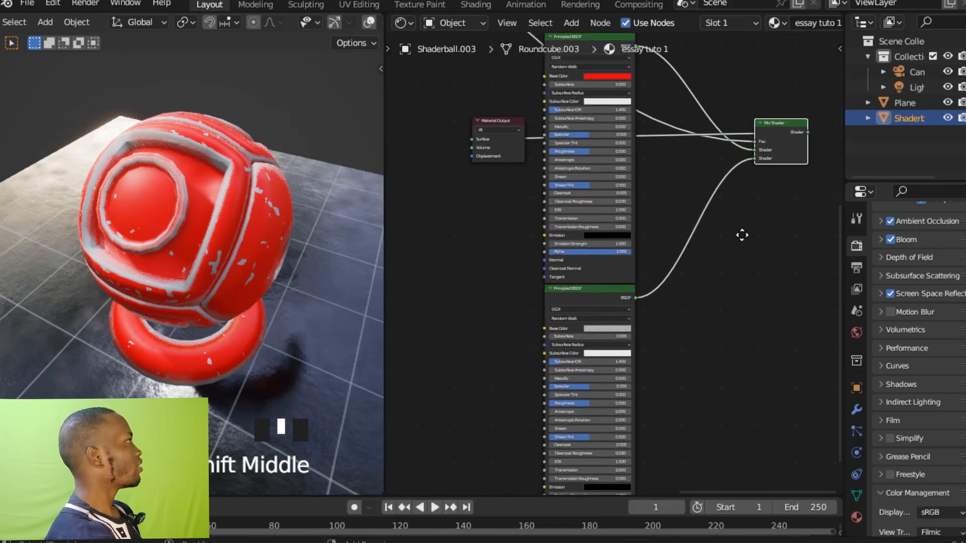
ctrl+middle_drag(757, 309, 752, 213)
shift+middle_drag(752, 283, 732, 247)
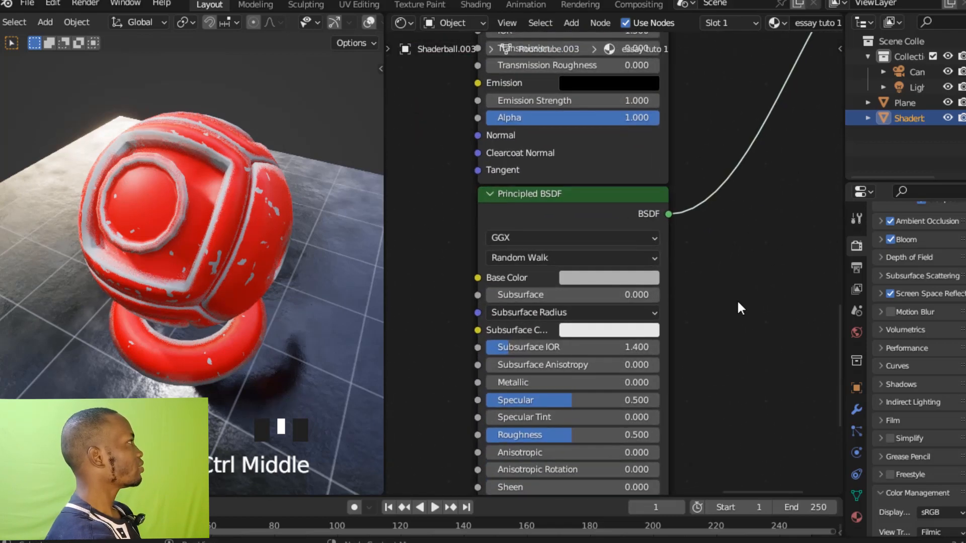
shift+middle_drag(736, 303, 780, 255)
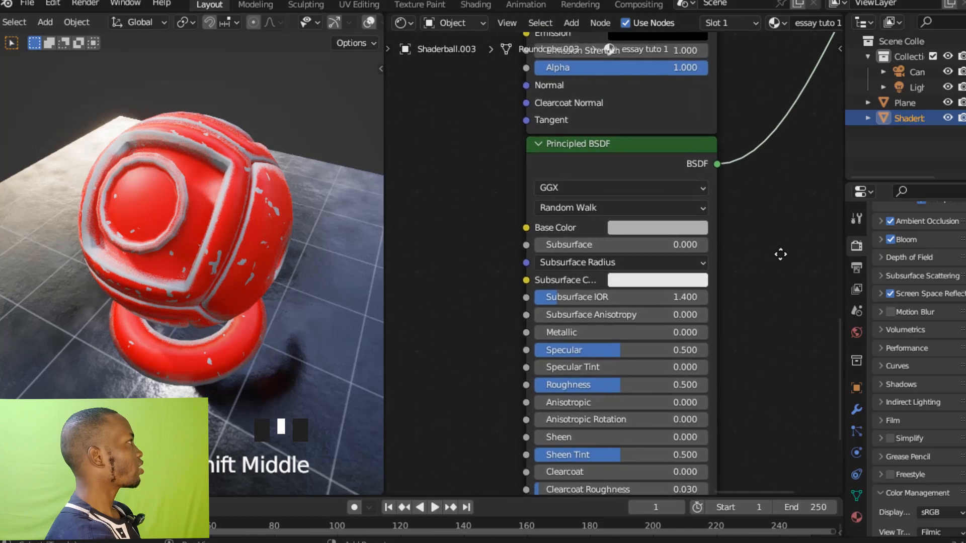
click(640, 155)
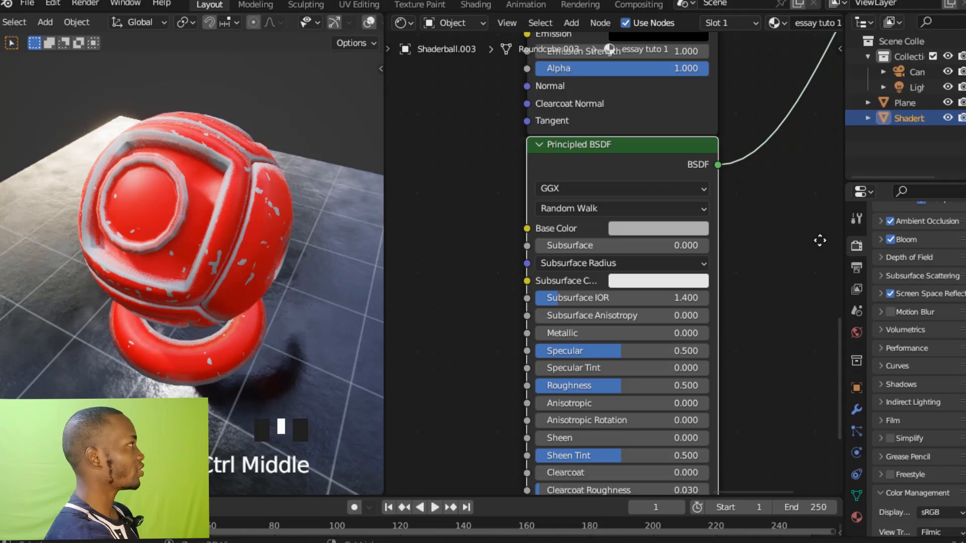
ctrl+middle_drag(819, 239, 804, 205)
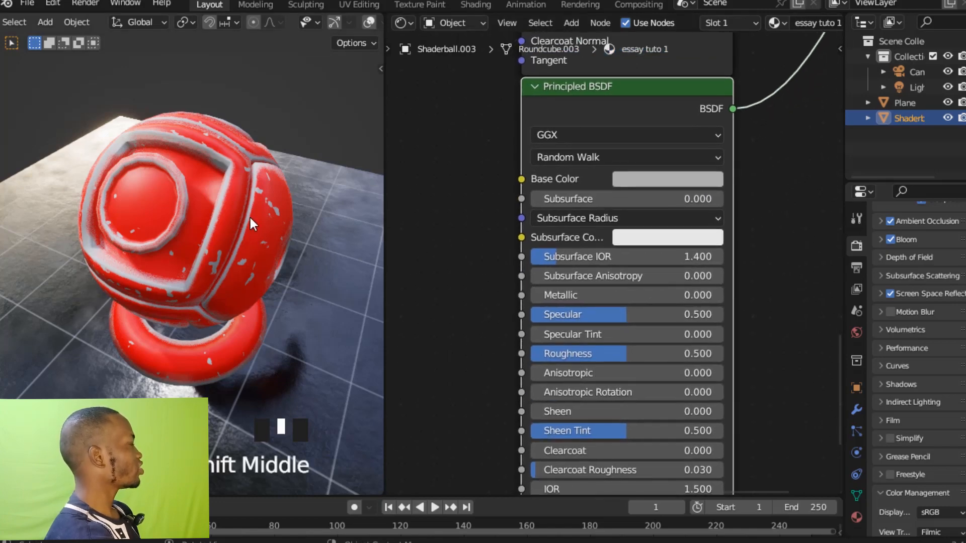
ctrl+middle_drag(269, 149, 235, 165)
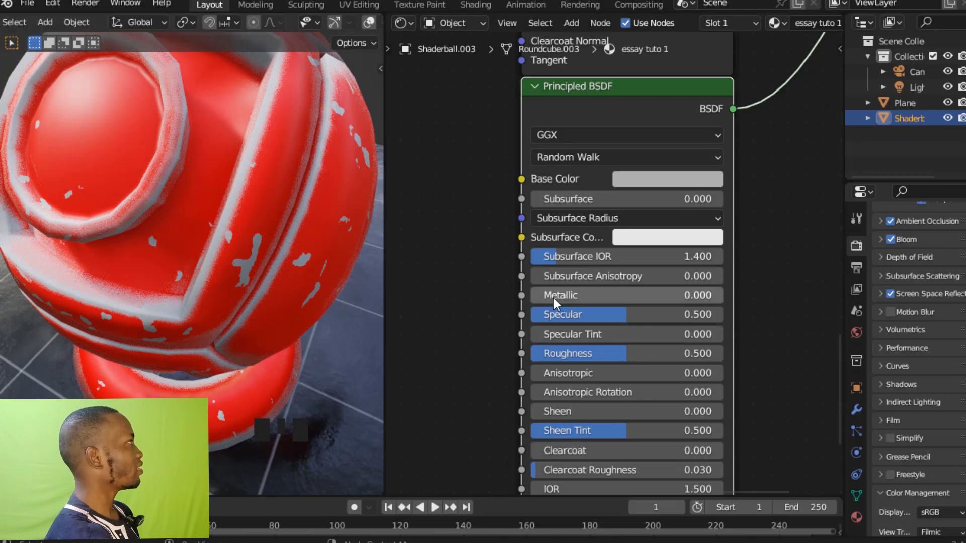
drag(554, 298, 723, 297)
ctrl+middle_drag(322, 267, 297, 273)
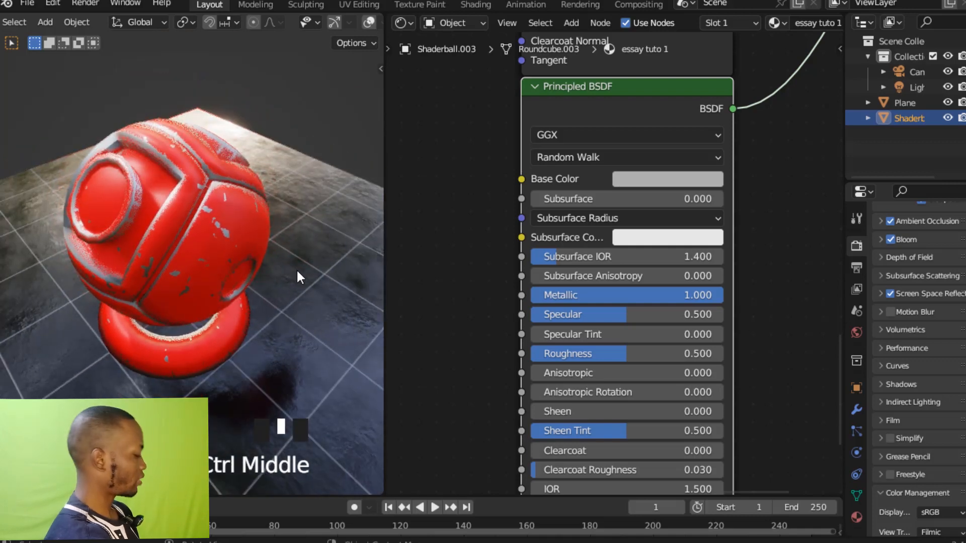
Lower the Roughness of the red Principled BSDF to 0.341.
shift+middle_drag(728, 81, 745, 202)
ctrl+middle_drag(757, 167, 756, 342)
shift+middle_drag(718, 198, 755, 178)
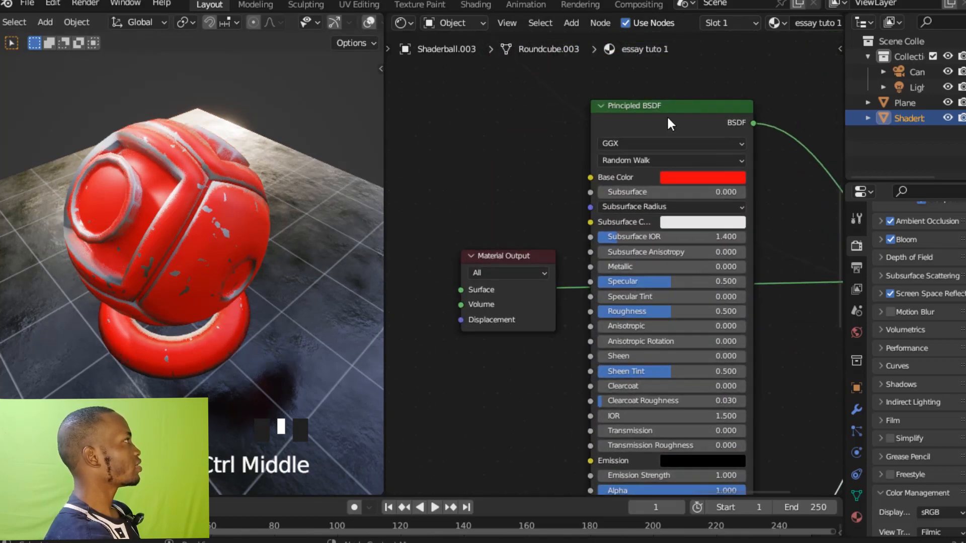
click(752, 204)
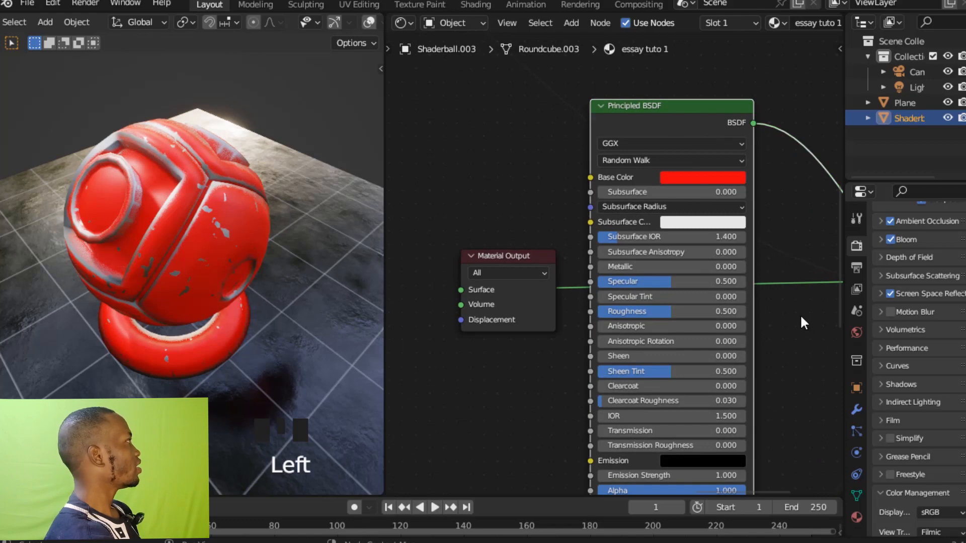
ctrl+middle_drag(801, 317, 802, 247)
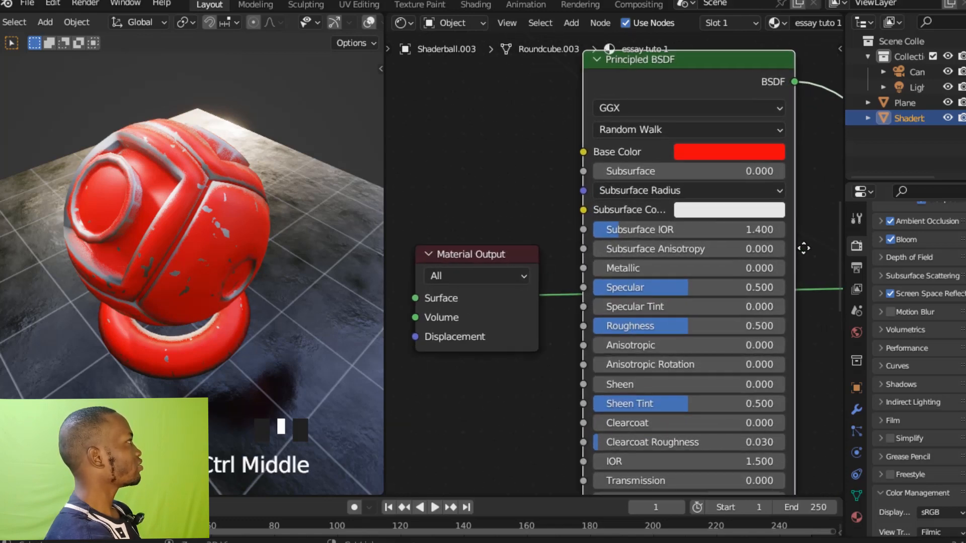
click(678, 328)
drag(678, 328, 656, 328)
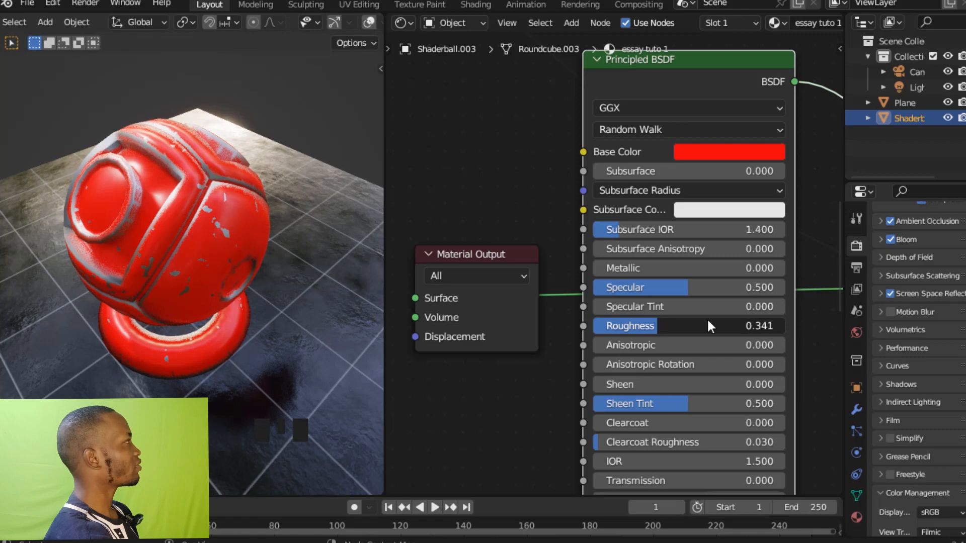
Lower the Roughness of the grey metallic Principled BSDF to 0.391.
shift+middle_drag(792, 390, 766, 153)
middle_drag(800, 345, 772, 211)
ctrl+middle_drag(765, 318, 804, 204)
click(638, 355)
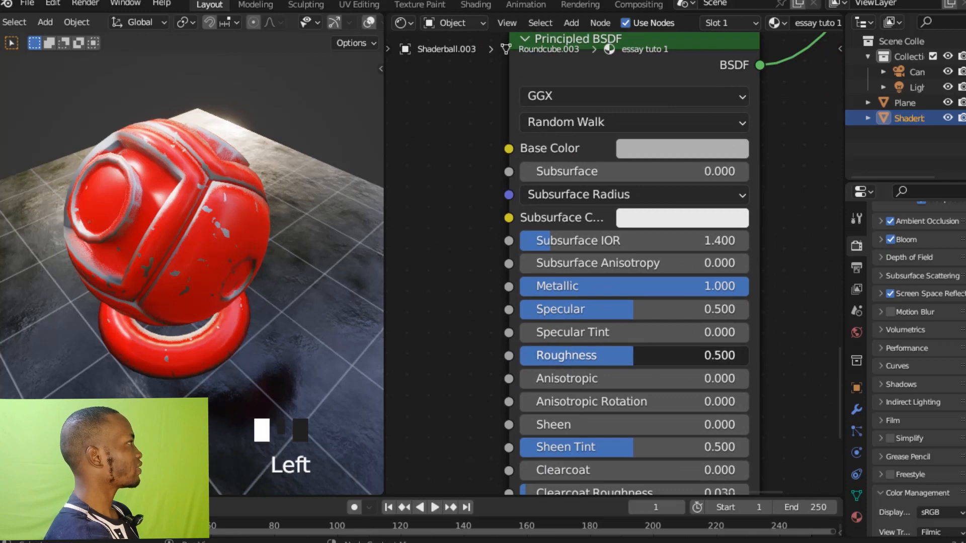
drag(638, 355, 614, 355)
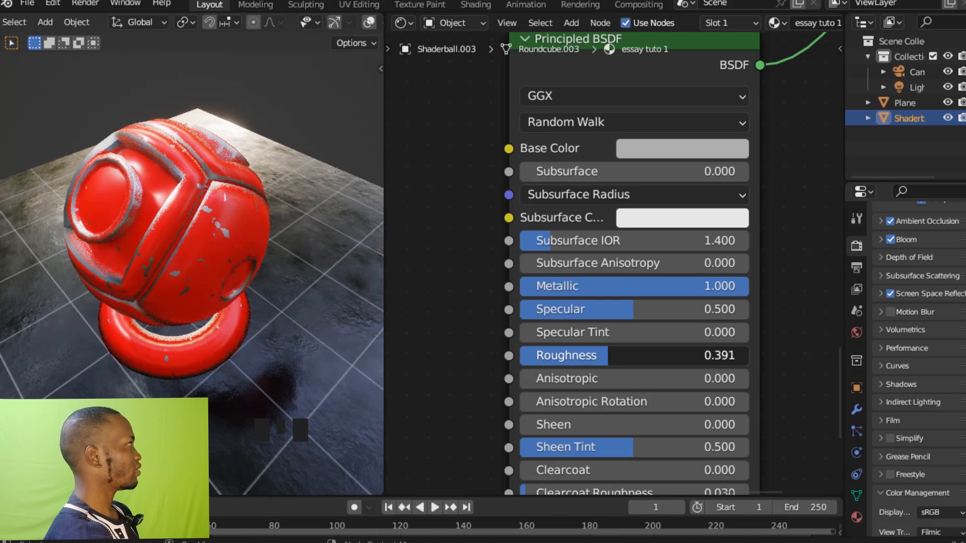
Add a Bump node with its Height fed by the noise ColorRamp's Color output, and connect its Normal output to the red Principled BSDF.
ctrl+middle_drag(782, 349, 677, 318)
drag(607, 290, 785, 217)
ctrl+middle_drag(785, 218, 602, 241)
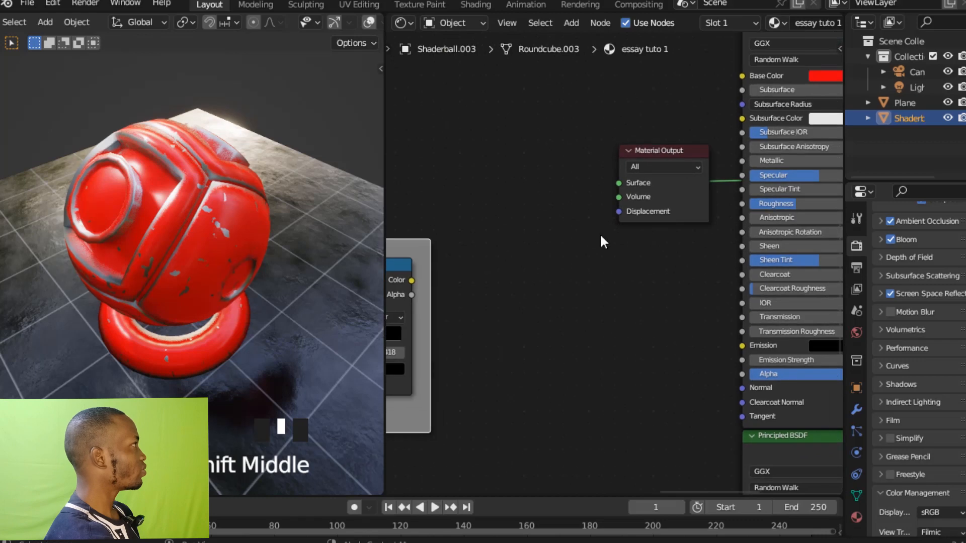
ctrl+middle_drag(510, 289, 562, 282)
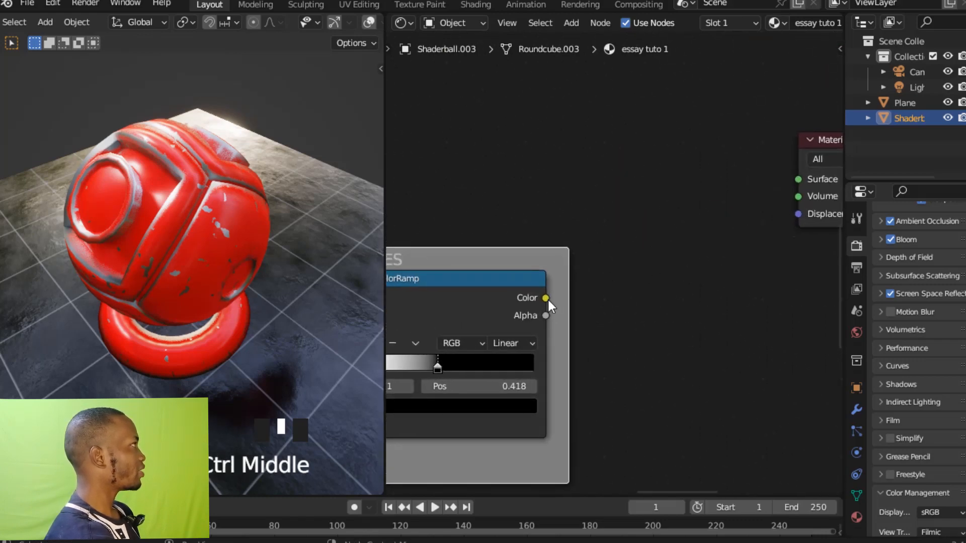
drag(546, 298, 705, 265)
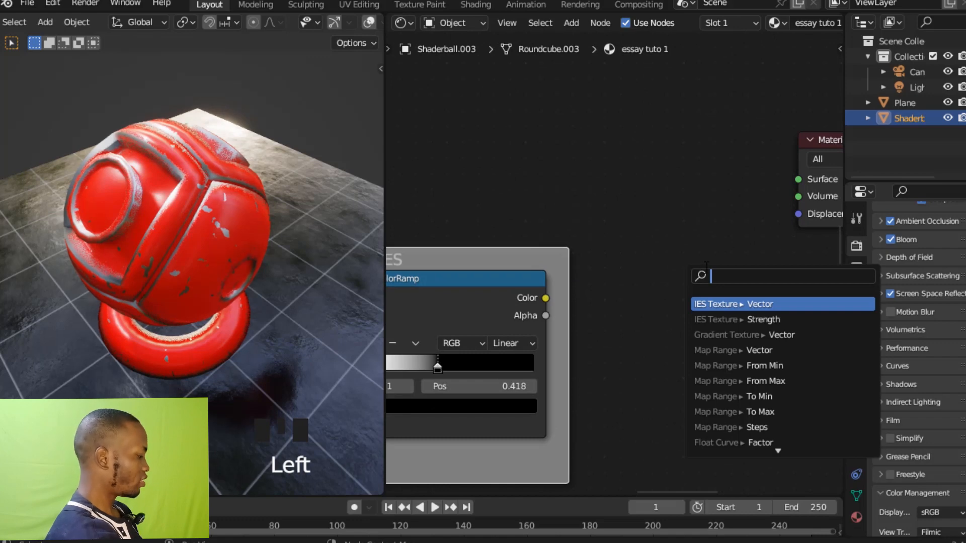
text(HEIGH)
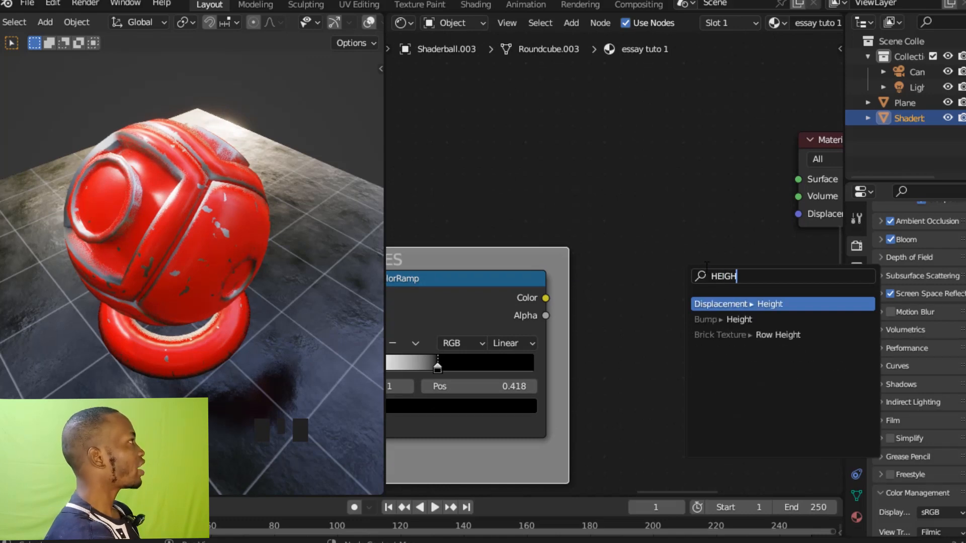
click(737, 320)
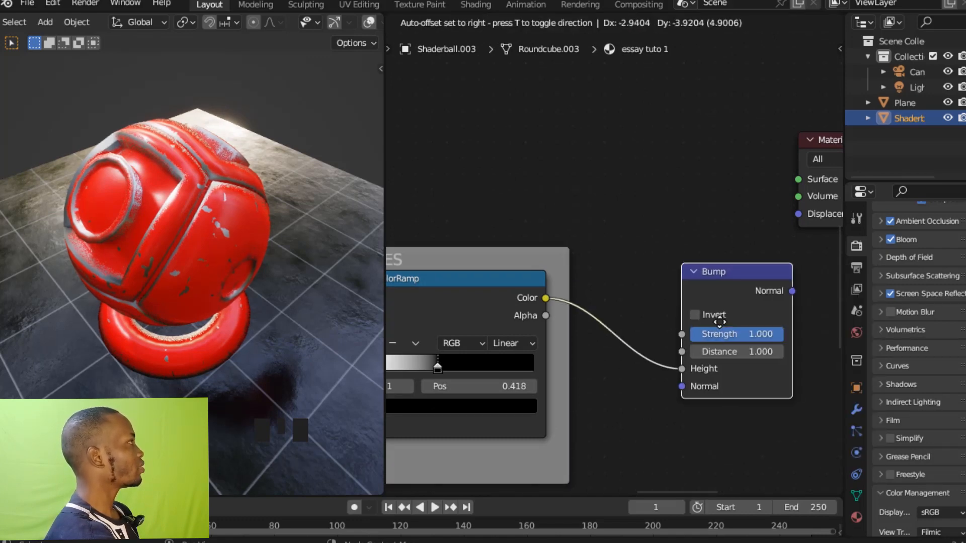
click(759, 306)
shift+middle_drag(714, 286, 582, 273)
drag(504, 291, 665, 422)
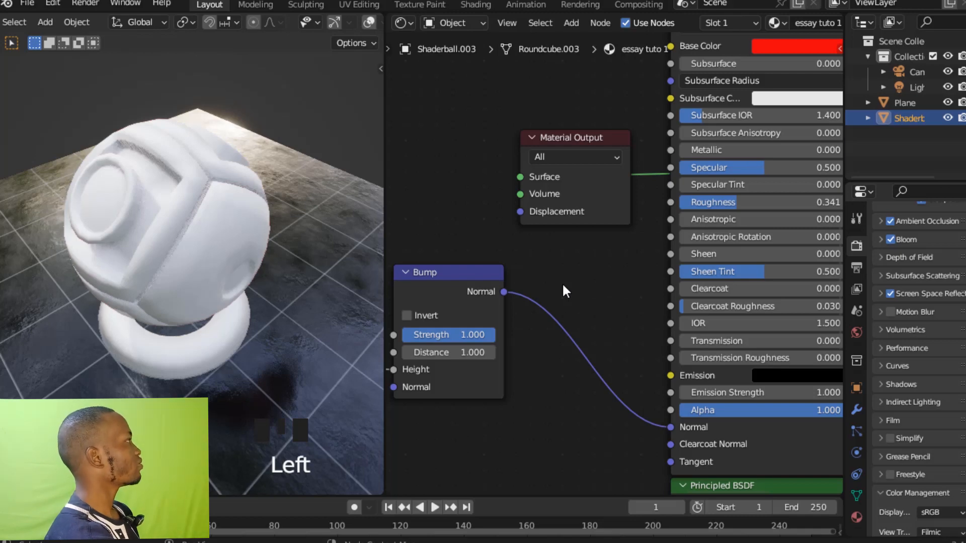
Lower the Bump node's Strength to 0.117 and save the file.
shift+middle_drag(562, 282, 630, 308)
scroll(600, 258, up, 1)
shift+middle_drag(623, 231, 703, 204)
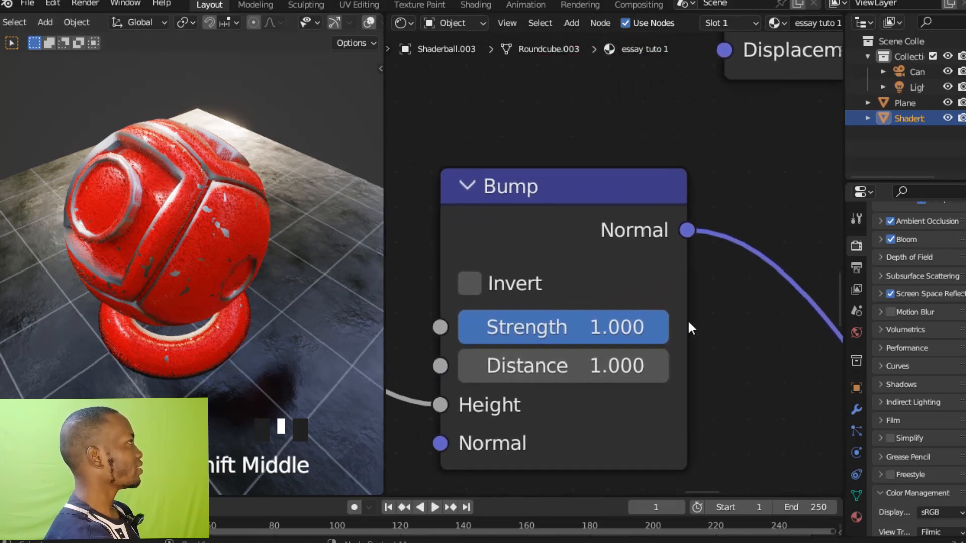
drag(659, 327, 474, 327)
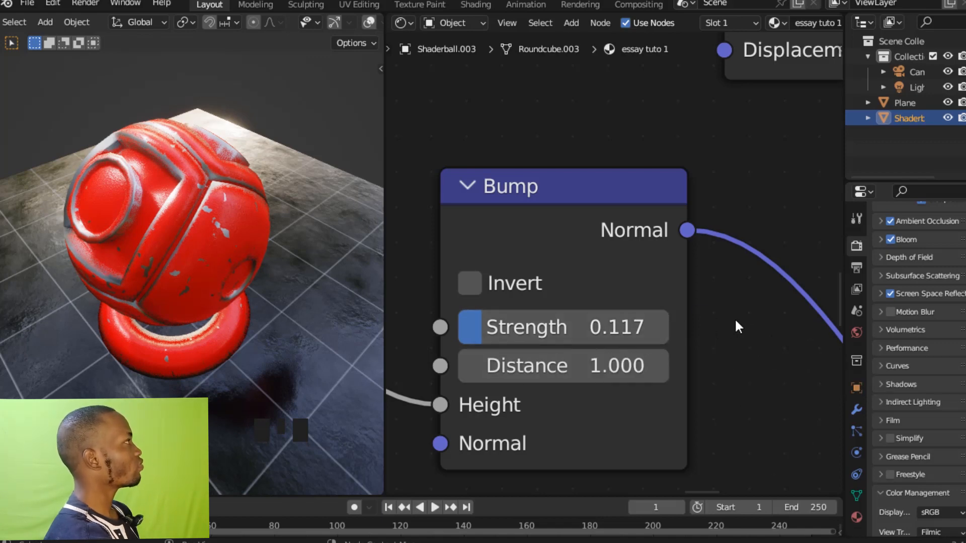
ctrl+middle_drag(749, 328, 804, 197)
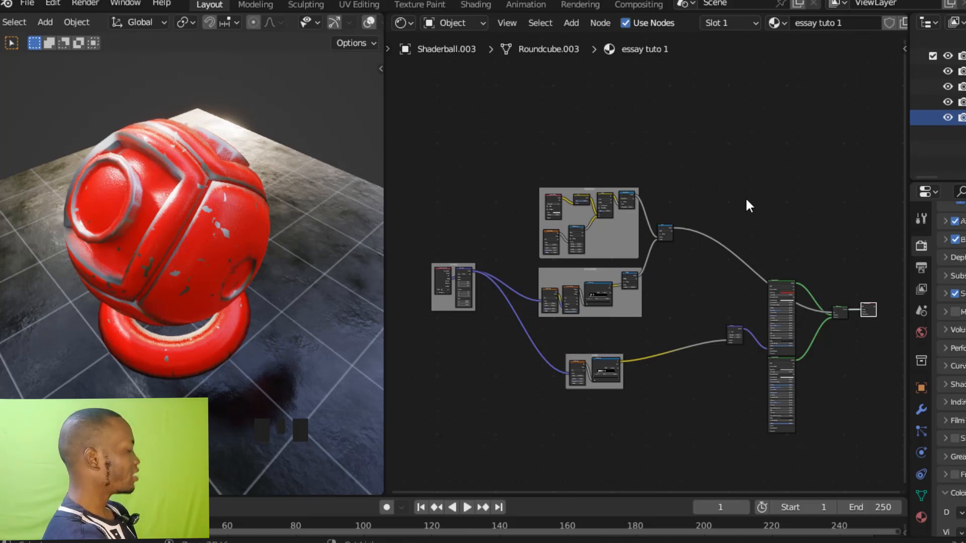
key(ctrl+s)
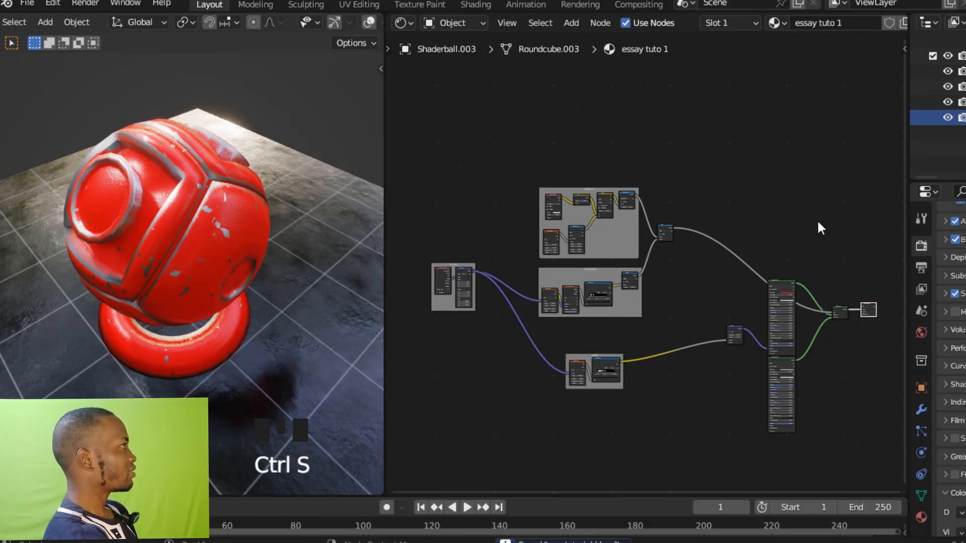
Combine all nodes except the Material Output into one node group and return to the main node tree.
drag(429, 175, 837, 448)
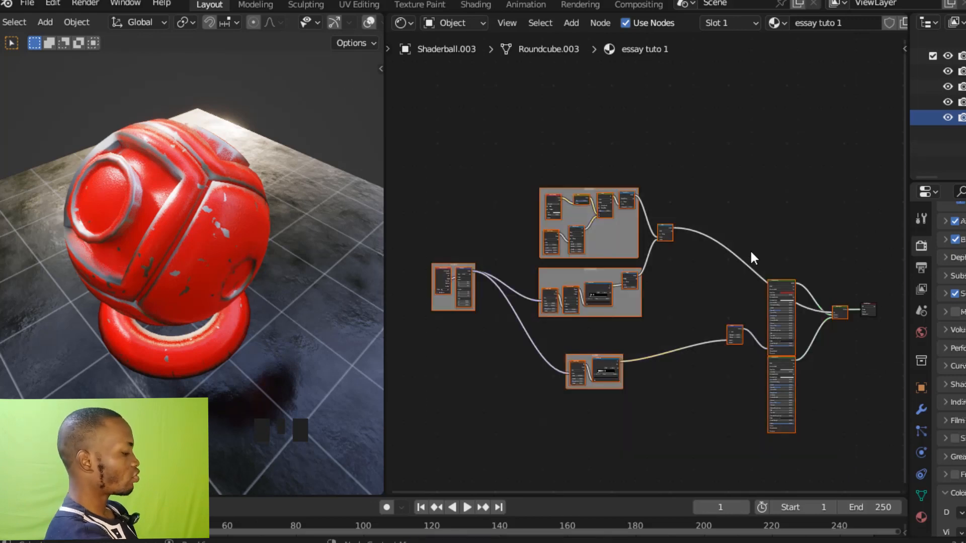
key(ctrl+g)
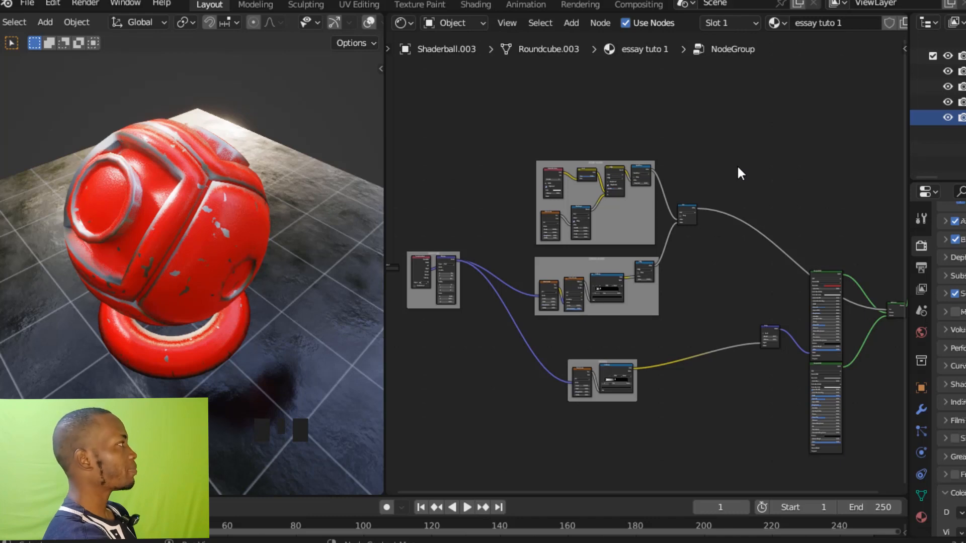
key(Tab)
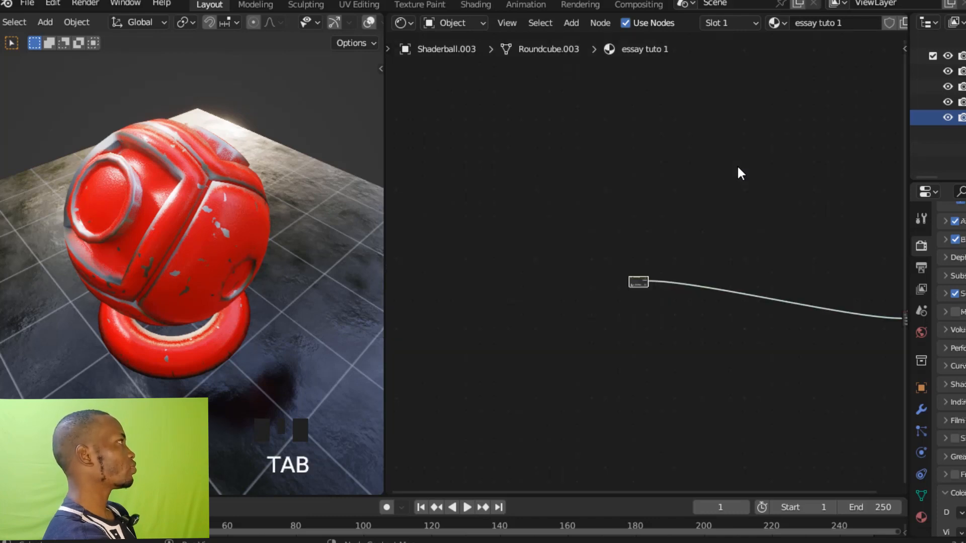
Move the NodeGroup node close to the Material Output node.
ctrl+middle_drag(720, 209, 583, 266)
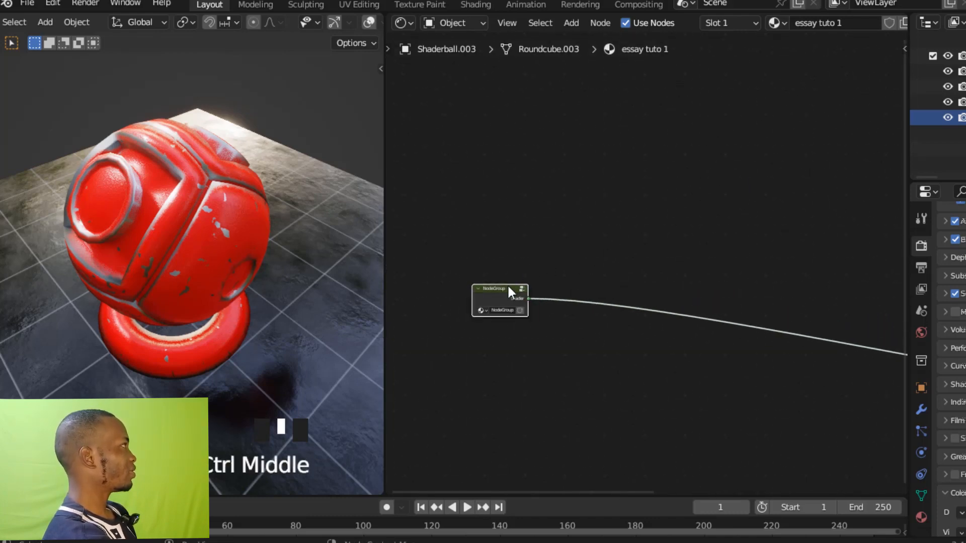
drag(509, 291, 749, 294)
shift+middle_drag(749, 294, 552, 239)
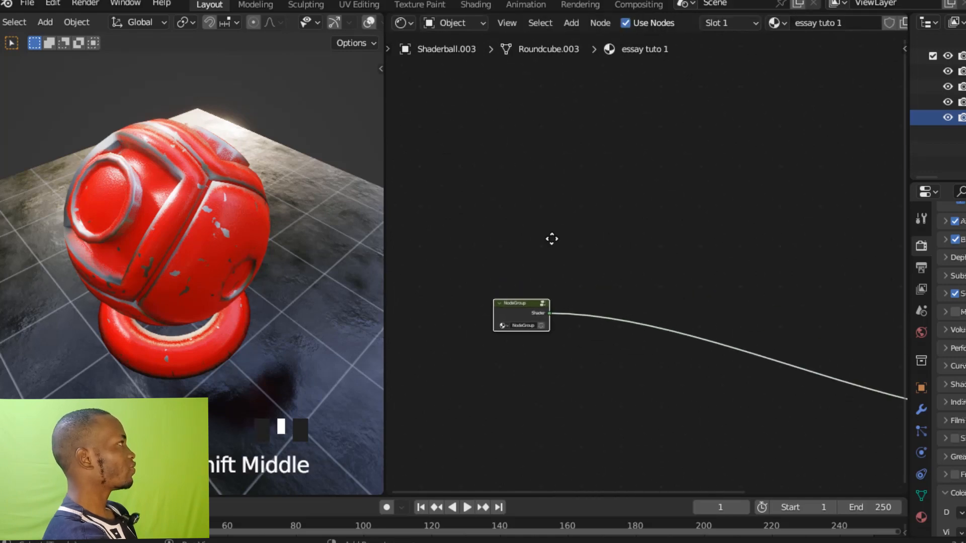
drag(527, 302, 700, 300)
shift+middle_drag(682, 217, 465, 175)
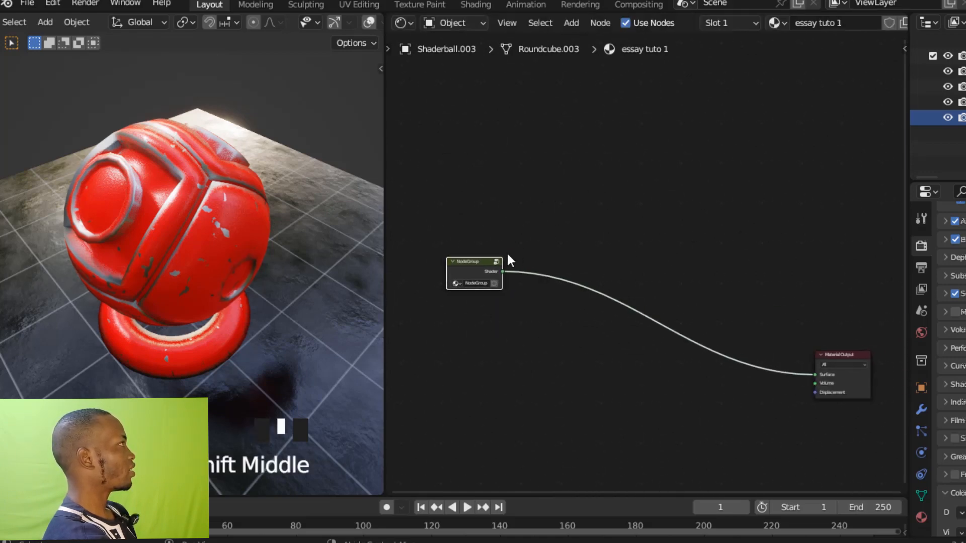
drag(484, 260, 774, 347)
shift+middle_drag(774, 347, 690, 263)
Open the node group and move the Group Input node beside the red Principled BSDF.
click(556, 204)
key(Tab)
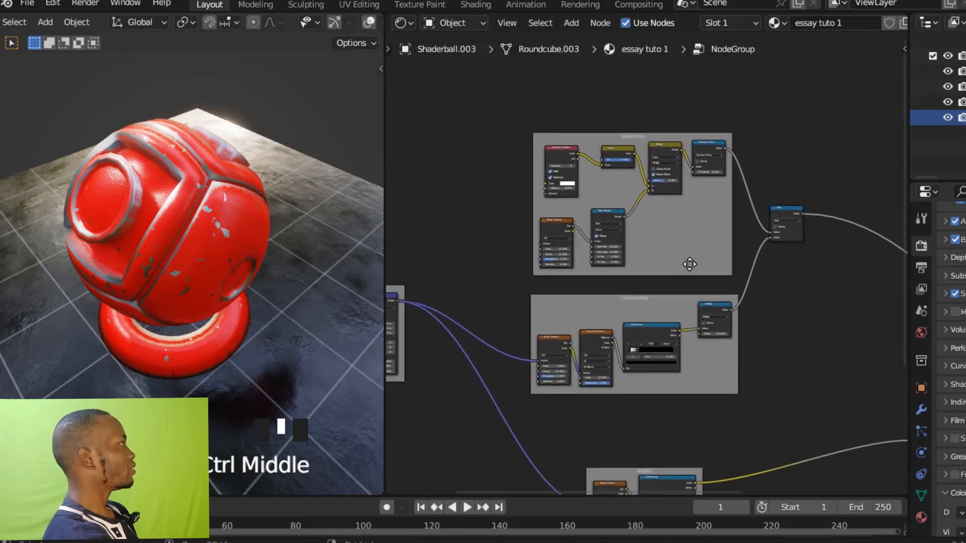
shift+middle_drag(610, 257, 625, 240)
middle_drag(535, 229, 610, 211)
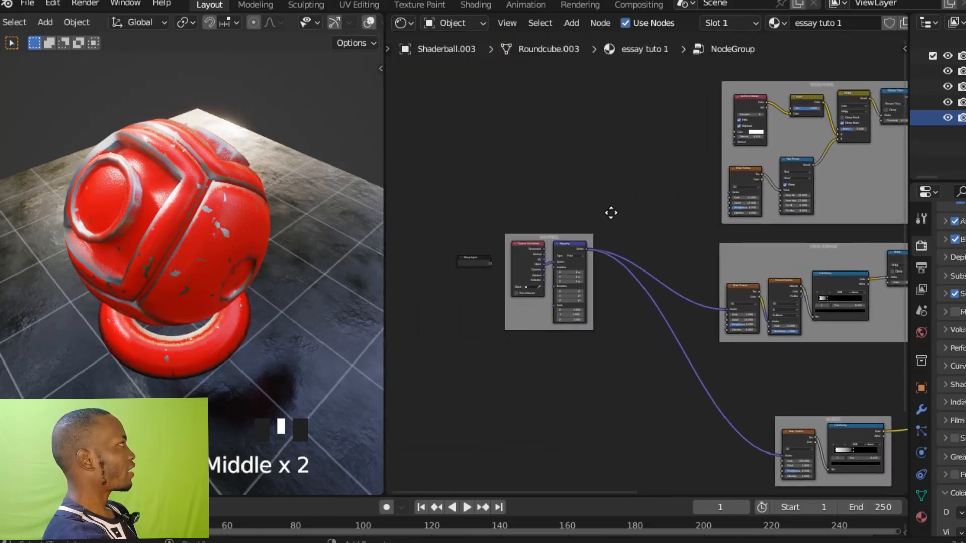
drag(483, 262, 717, 297)
ctrl+middle_drag(718, 296, 655, 186)
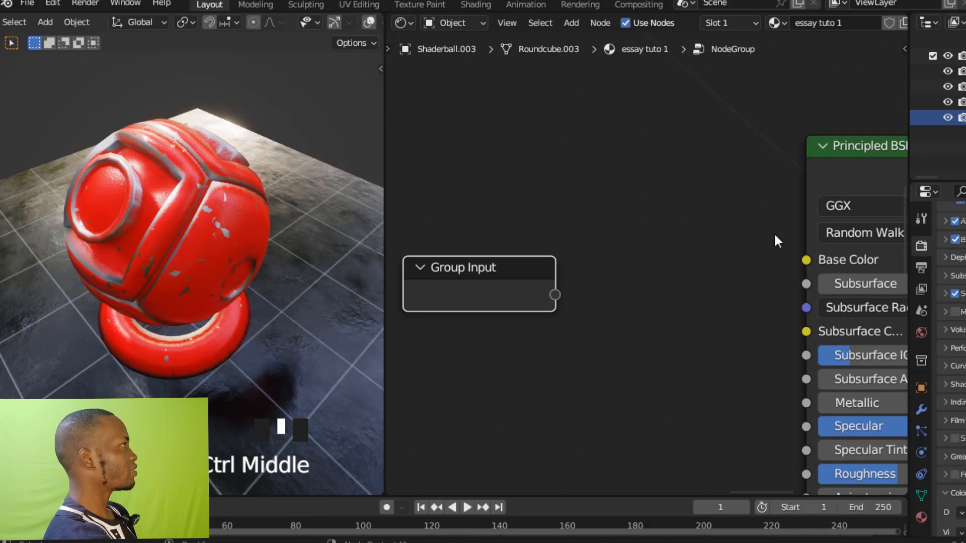
Expose the red Principled BSDF's Base Color by linking it to the empty socket of the Group Input node.
shift+middle_drag(777, 240, 733, 243)
drag(768, 265, 526, 301)
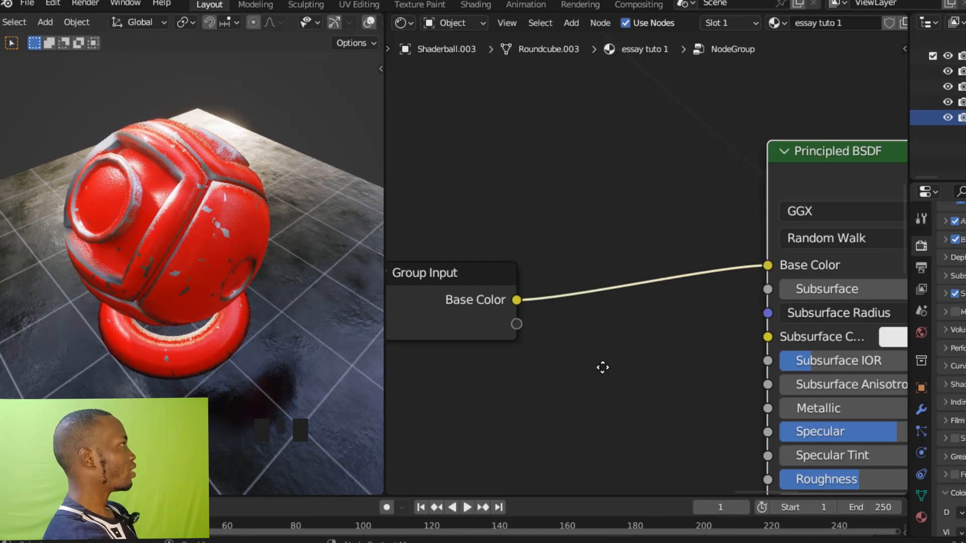
ctrl+middle_drag(603, 367, 603, 370)
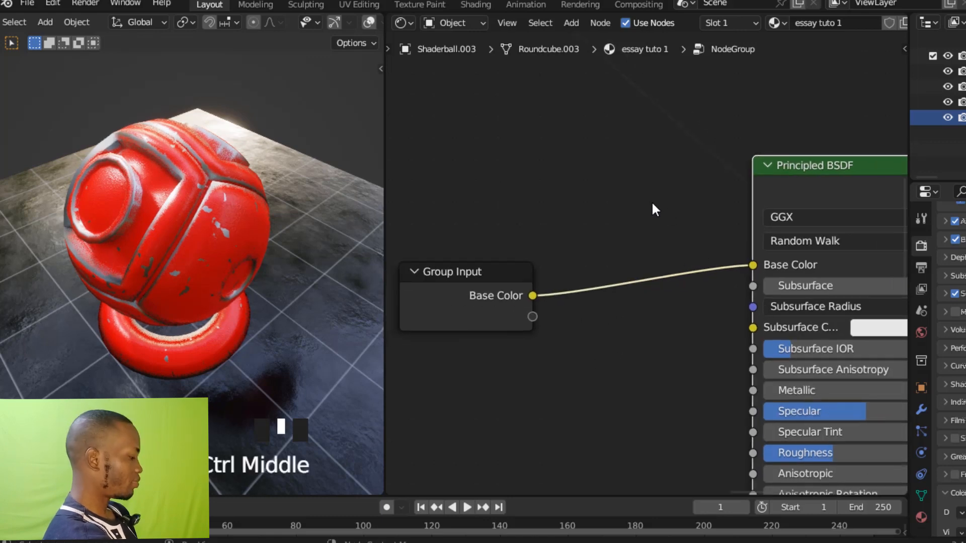
Rename the exposed Base Color group input as COLOR 1.
key(n)
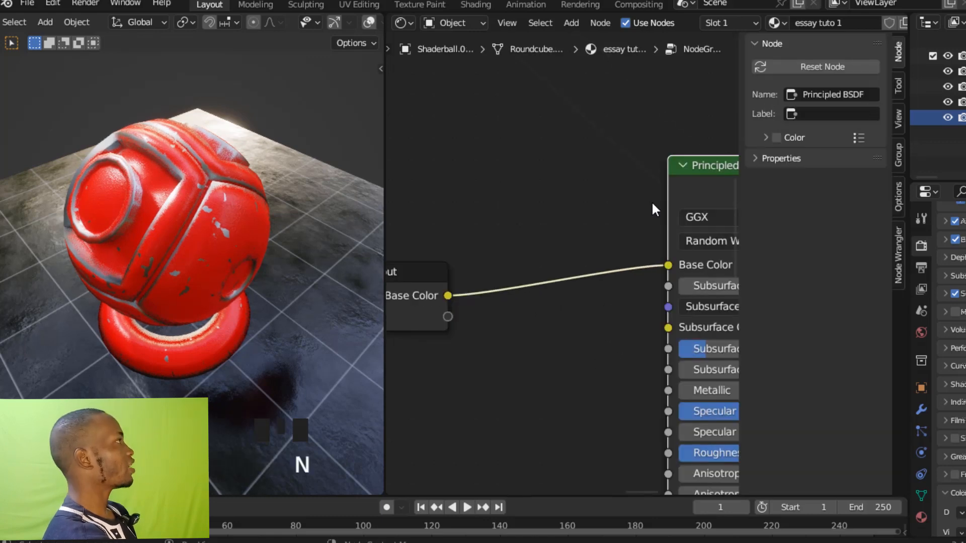
click(898, 157)
click(802, 70)
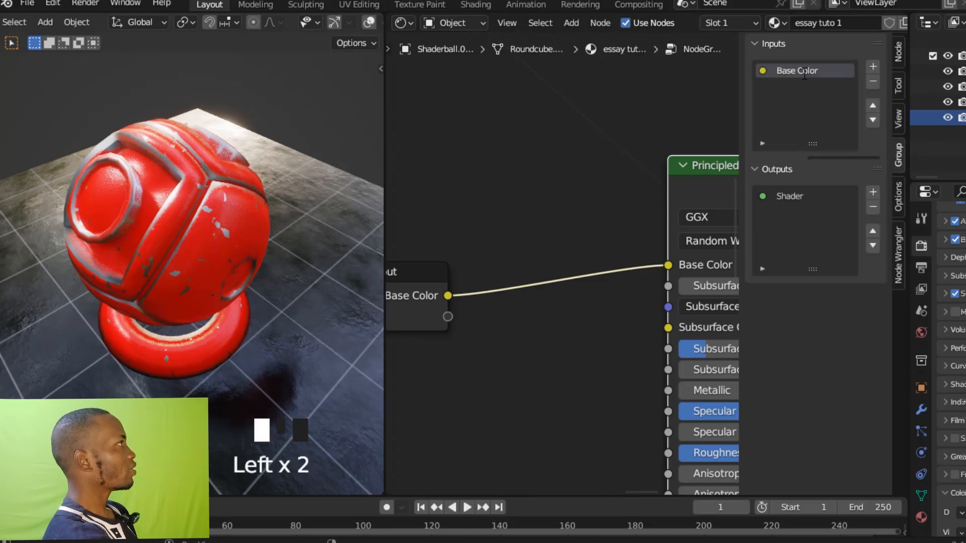
double_click(803, 71)
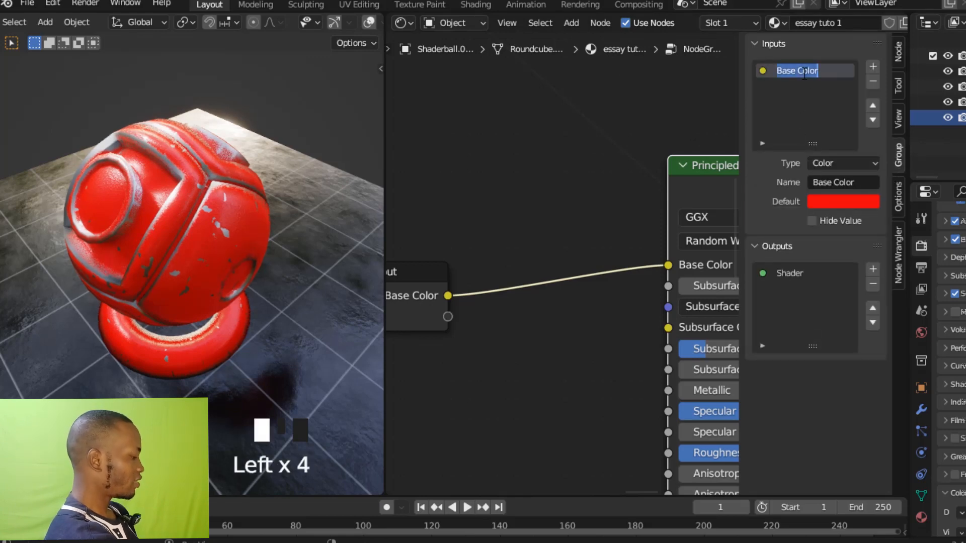
text(COLOR)
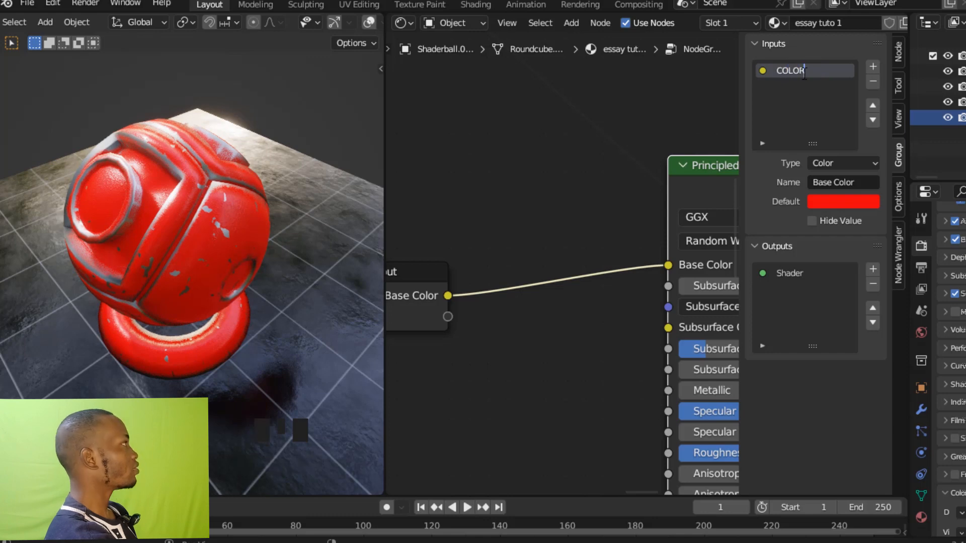
text( 1)
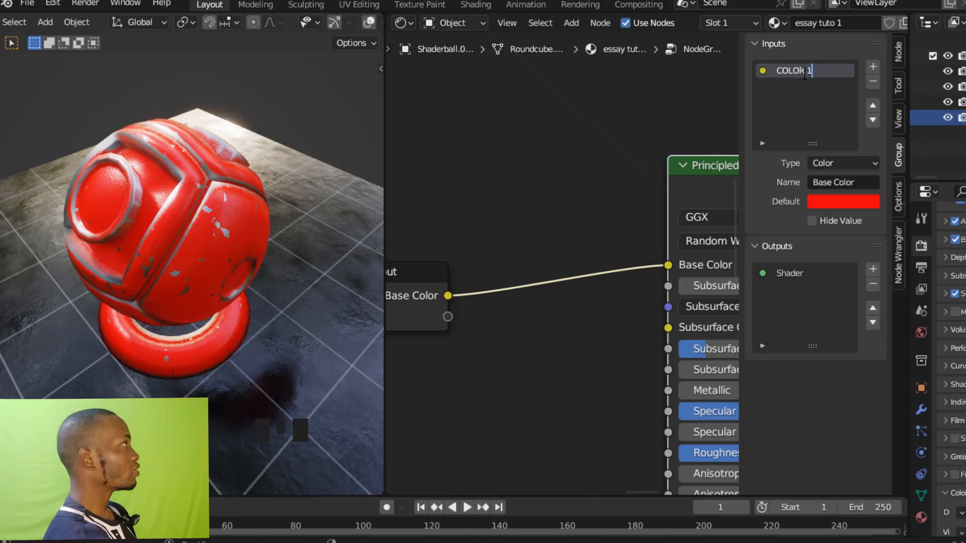
key(Return)
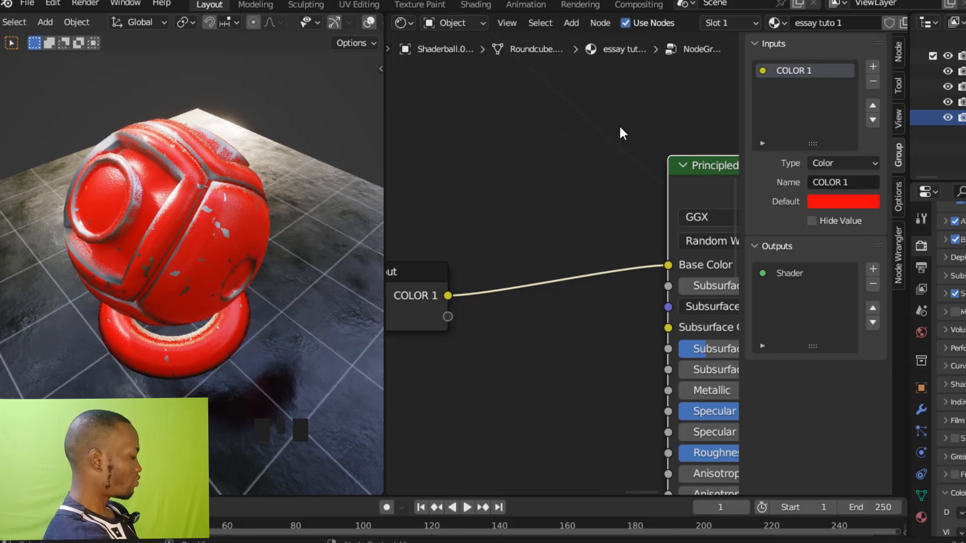
Leave the node group and check the exposed colour input on the NodeGroup node.
key(Tab)
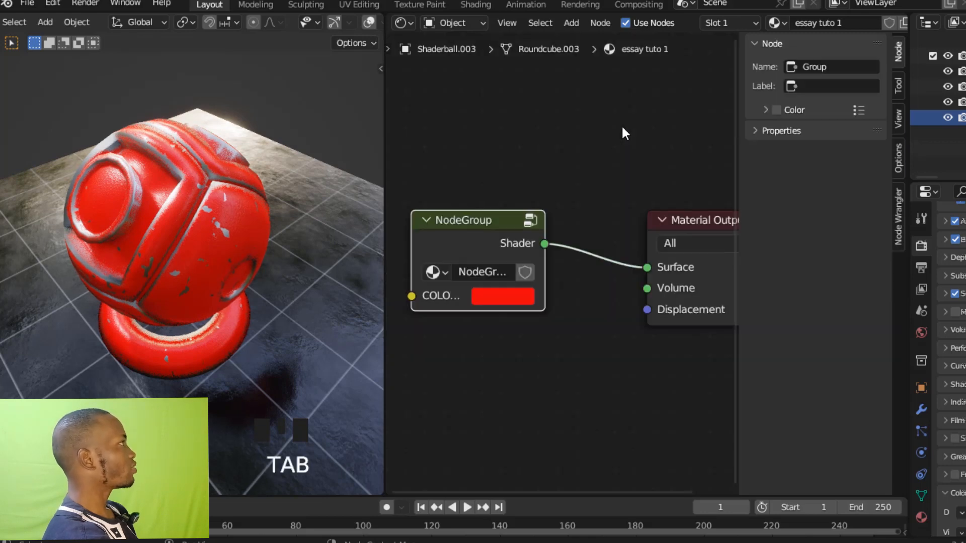
ctrl+middle_drag(621, 124, 640, 123)
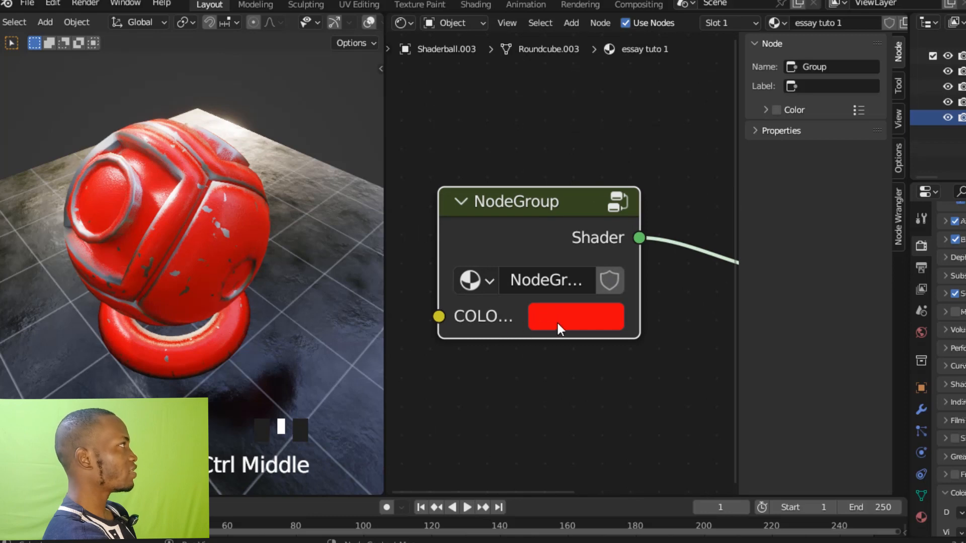
ctrl+middle_drag(597, 354, 579, 262)
Reopen the node group, move the Group Input beside the grey metallic Principled BSDF, and link that shader's Base Color to a new group input.
key(Tab)
ctrl+middle_drag(520, 230, 499, 210)
key(n)
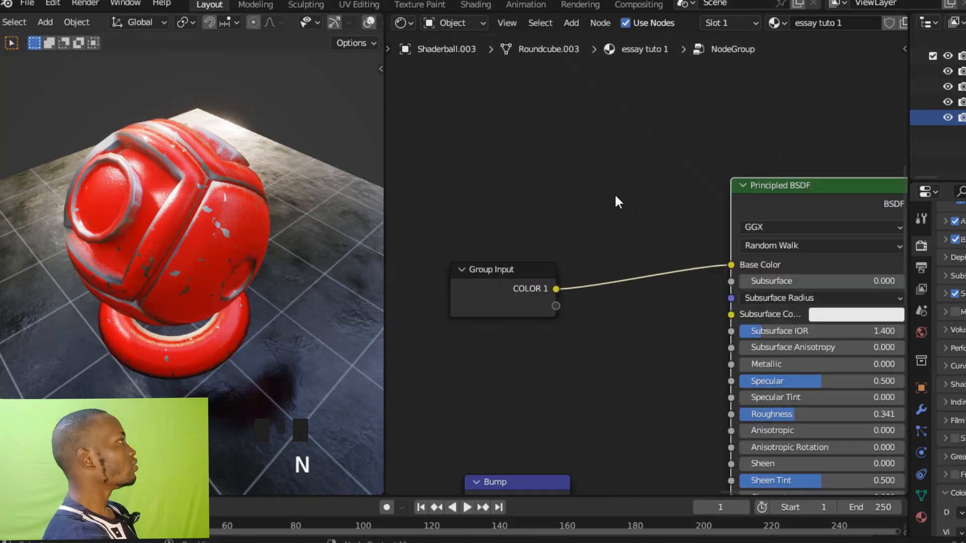
drag(535, 266, 636, 336)
ctrl+middle_drag(636, 335, 769, 123)
drag(748, 136, 602, 250)
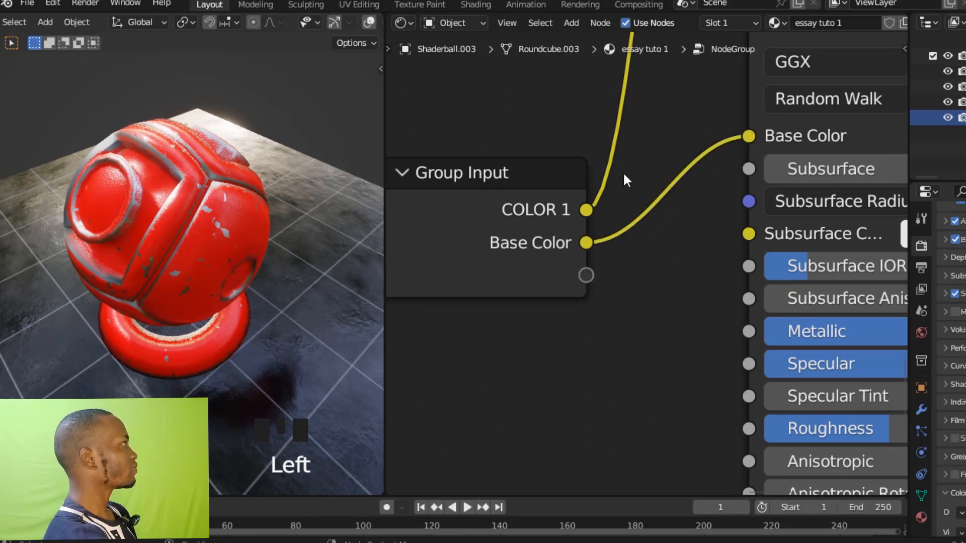
ctrl+middle_drag(625, 209, 624, 216)
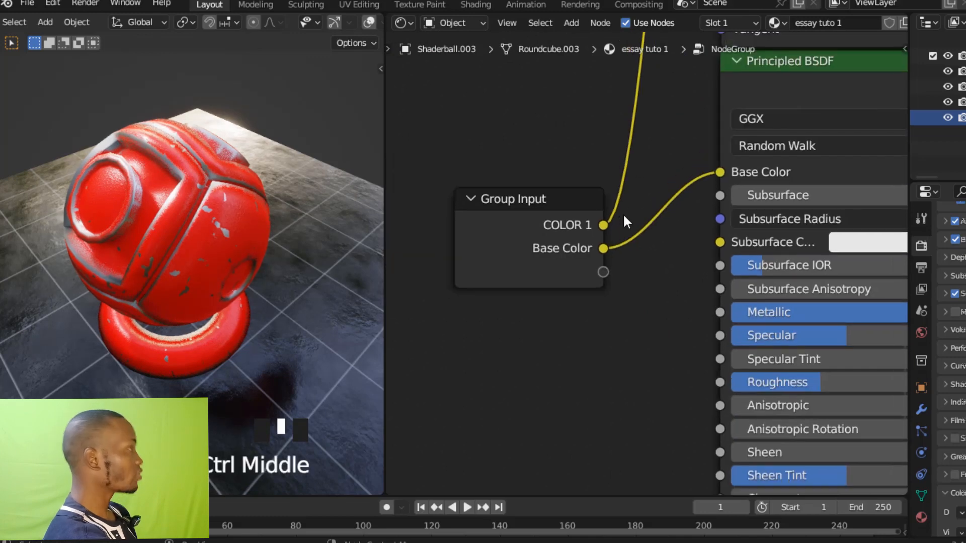
Rename the second group input, Base Color, as COLOR 2.
key(n)
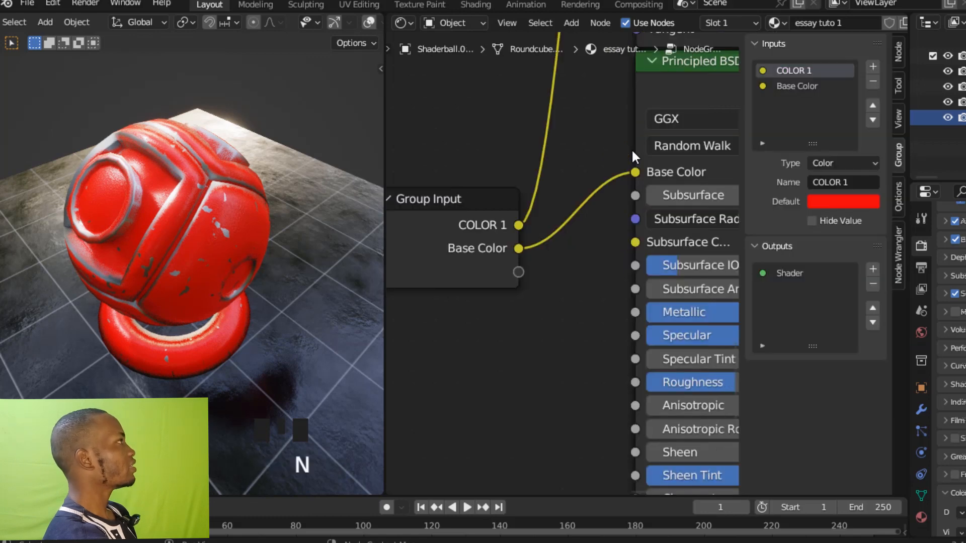
click(808, 86)
click(809, 86)
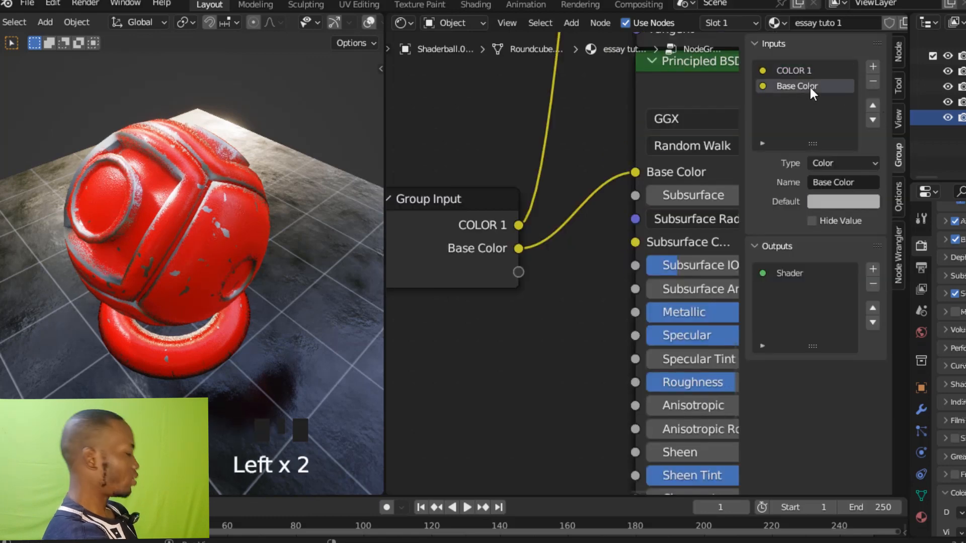
click(810, 86)
click(808, 85)
click(808, 84)
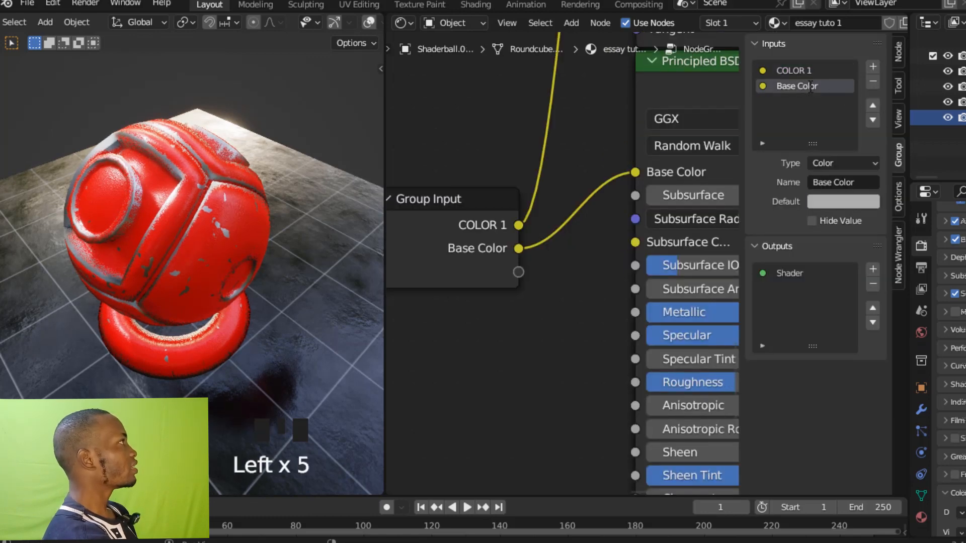
double_click(809, 86)
text(C)
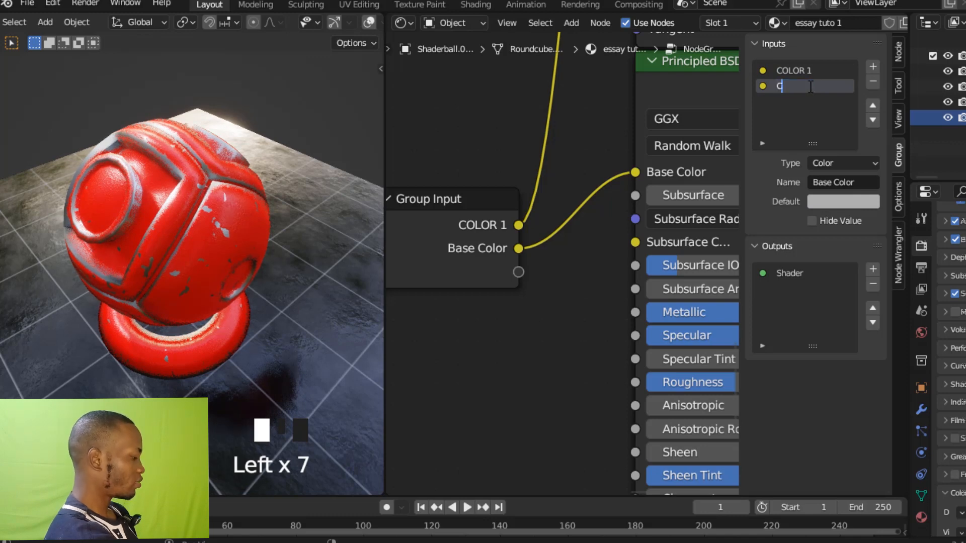
text(OLOR 2)
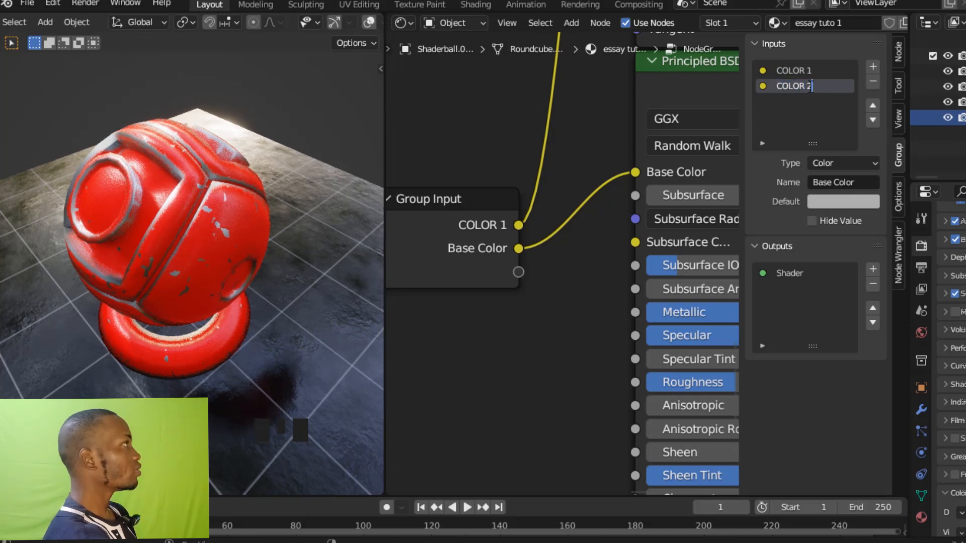
key(Return)
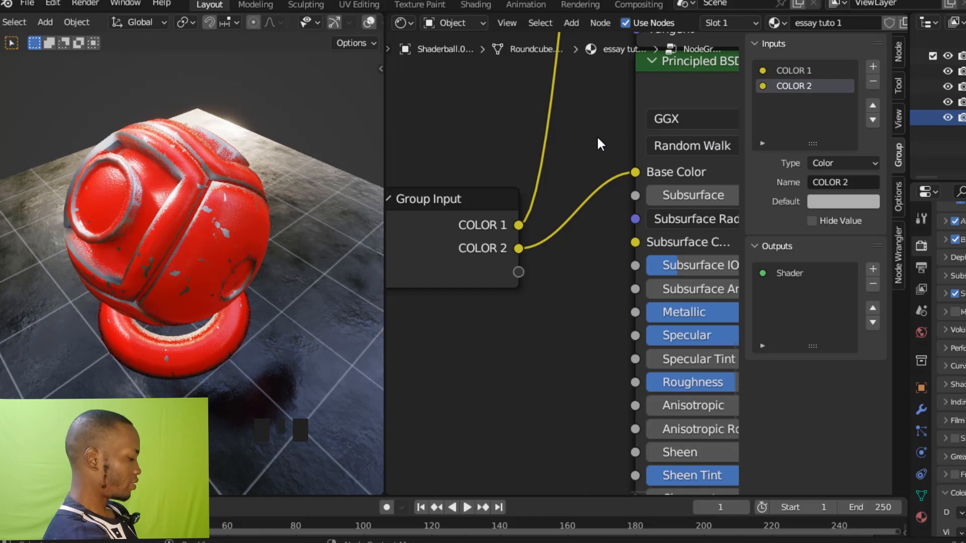
key(n)
Leave the node group and check the two exposed colour inputs on the NodeGroup node.
key(Tab)
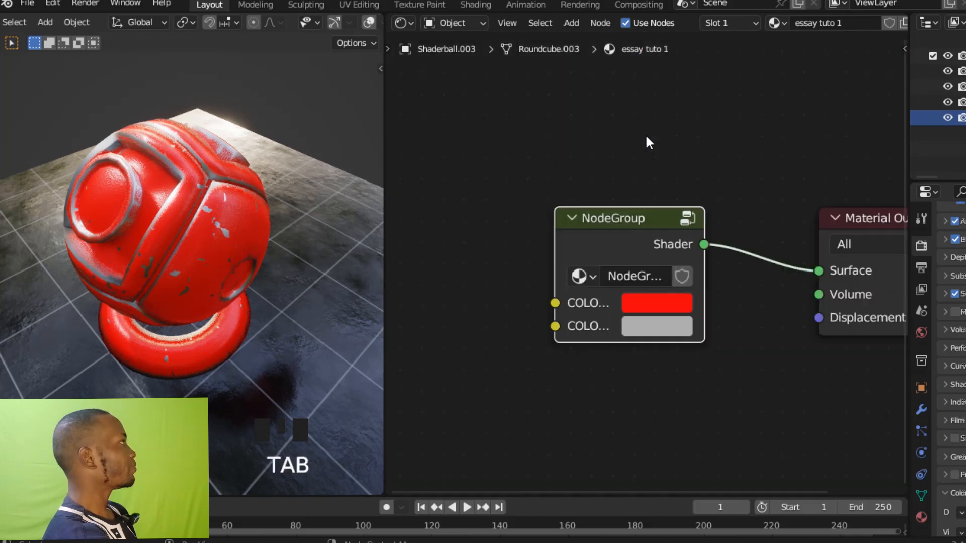
ctrl+middle_drag(662, 149, 717, 119)
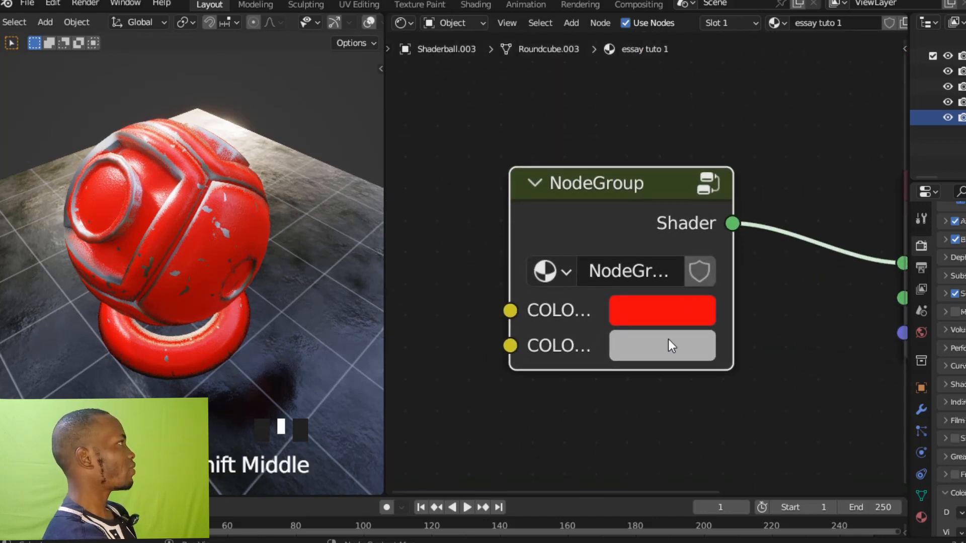
ctrl+middle_drag(773, 152, 755, 205)
Reopen the node group and move the Group Input node away from the shaders to beside the CRACK MASK frame.
click(642, 207)
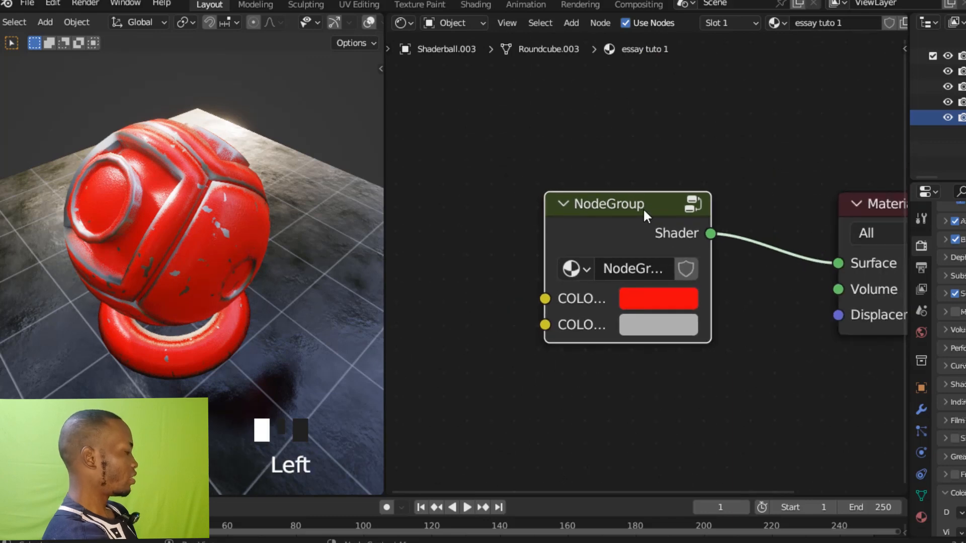
key(Tab)
ctrl+middle_drag(638, 170, 624, 198)
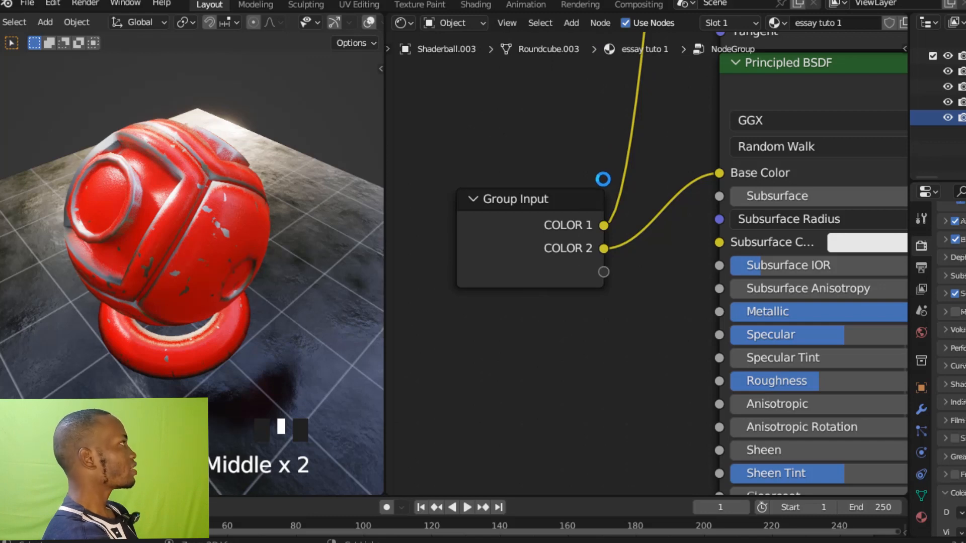
ctrl+middle_drag(601, 176, 645, 321)
shift+middle_drag(554, 179, 704, 202)
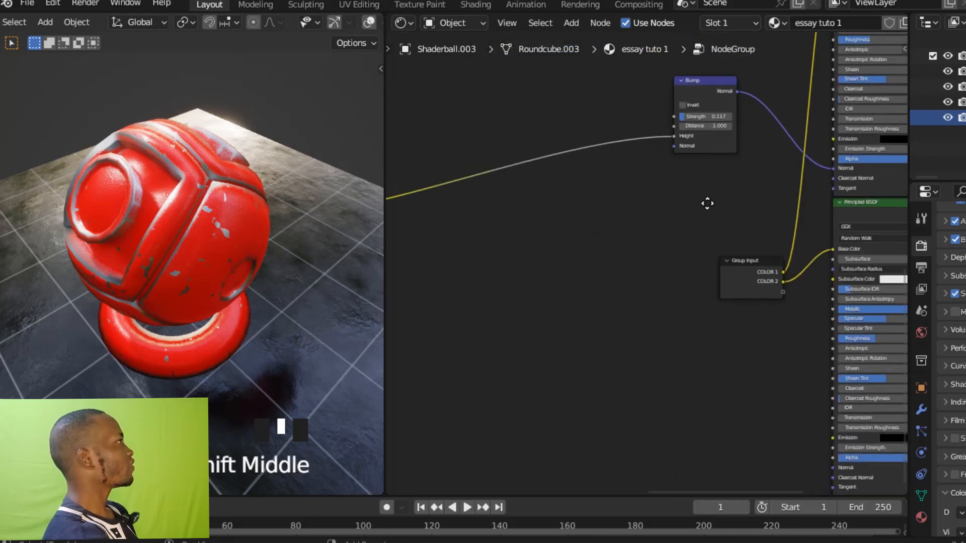
drag(750, 265, 560, 95)
ctrl+middle_drag(560, 95, 578, 161)
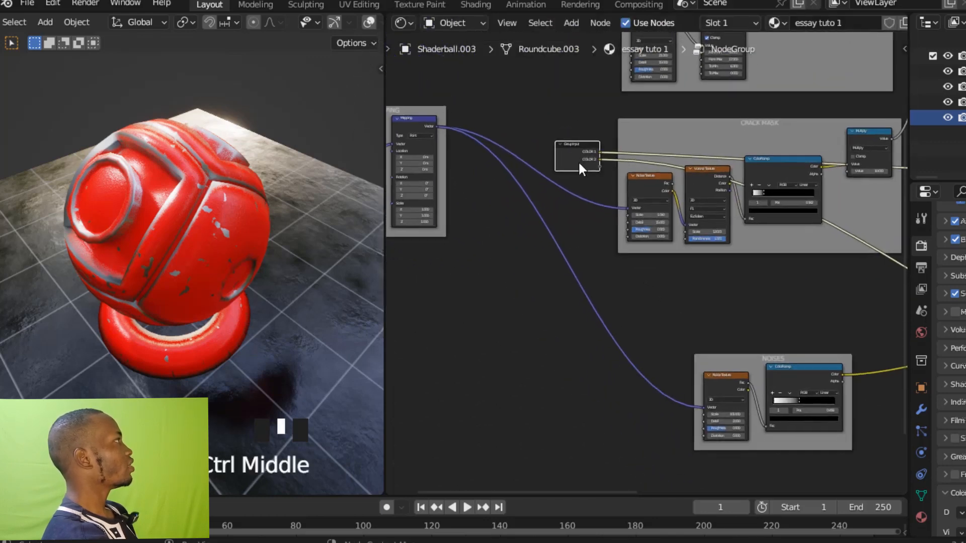
Move the Group Input up beside the Ambient Occlusion node and link that node's Distance to a new group input.
drag(574, 142, 577, 47)
ctrl+middle_drag(576, 47, 548, 147)
ctrl+middle_drag(526, 190, 579, 225)
drag(519, 287, 536, 168)
ctrl+middle_drag(536, 168, 610, 149)
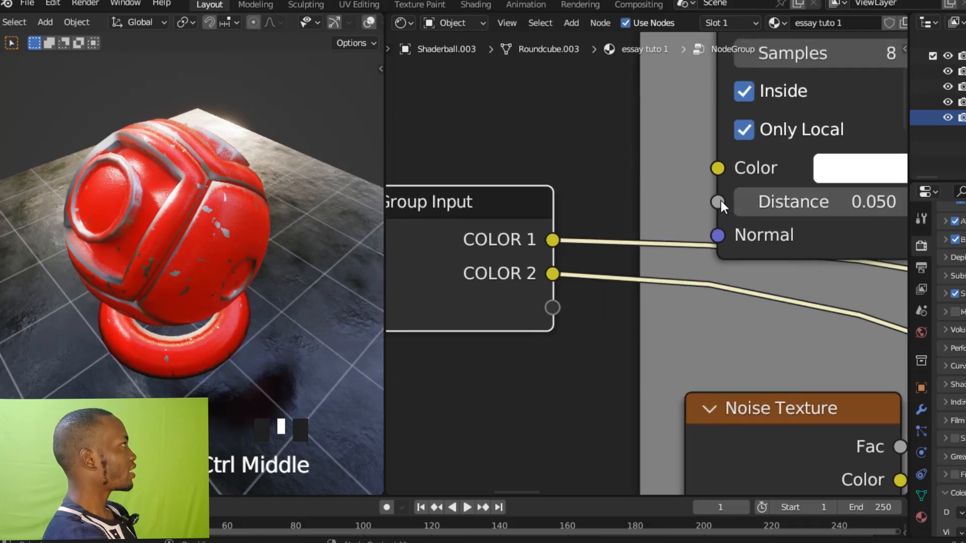
drag(720, 199, 562, 309)
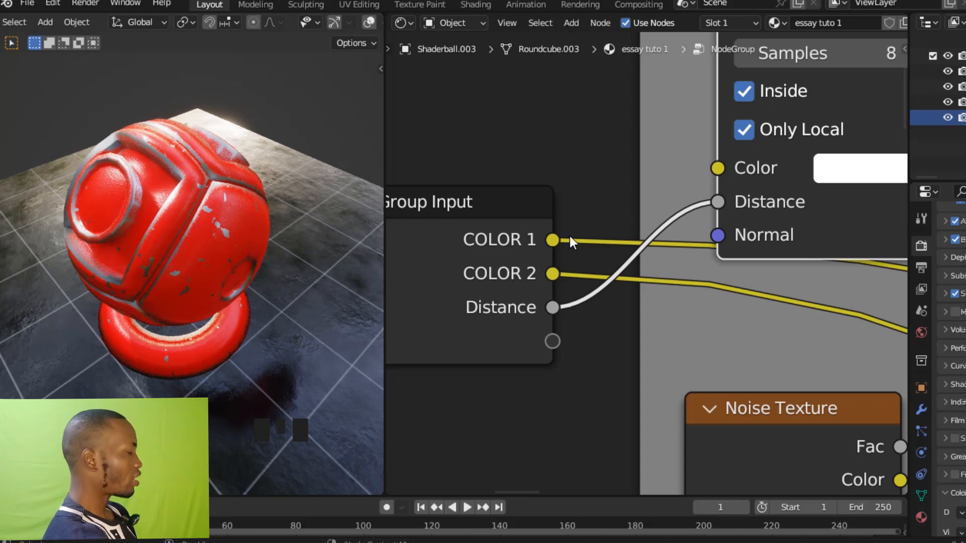
Rename the exposed Distance group input as EDGE SIZE.
key(n)
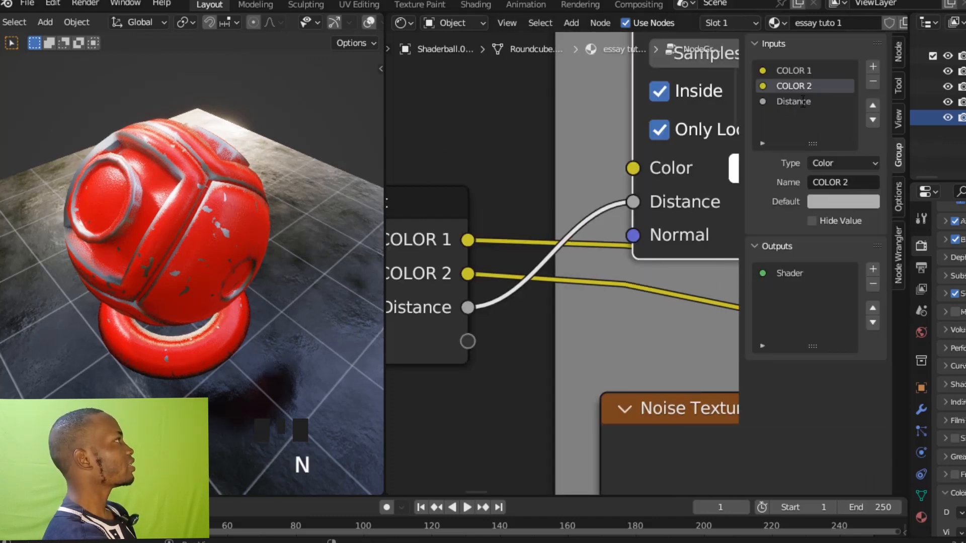
double_click(803, 102)
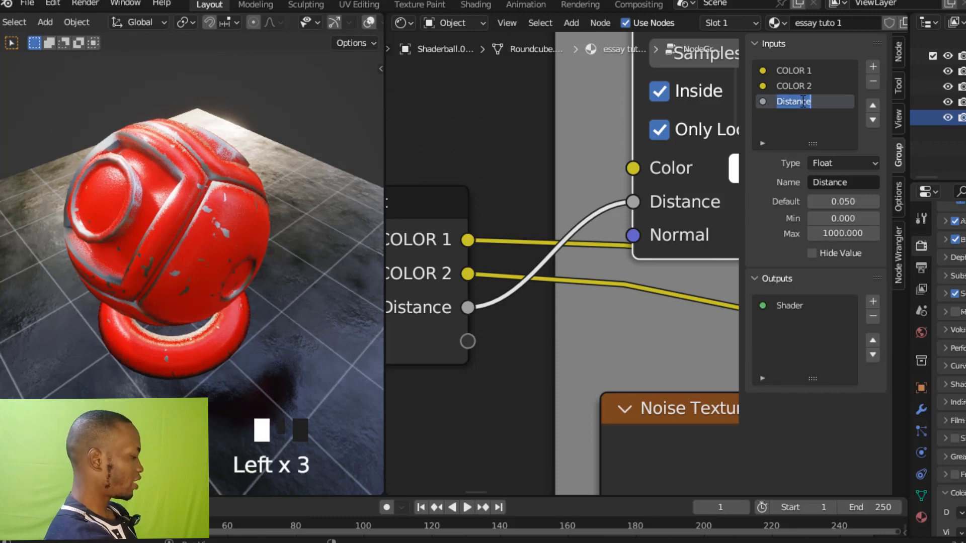
text(EDGE)
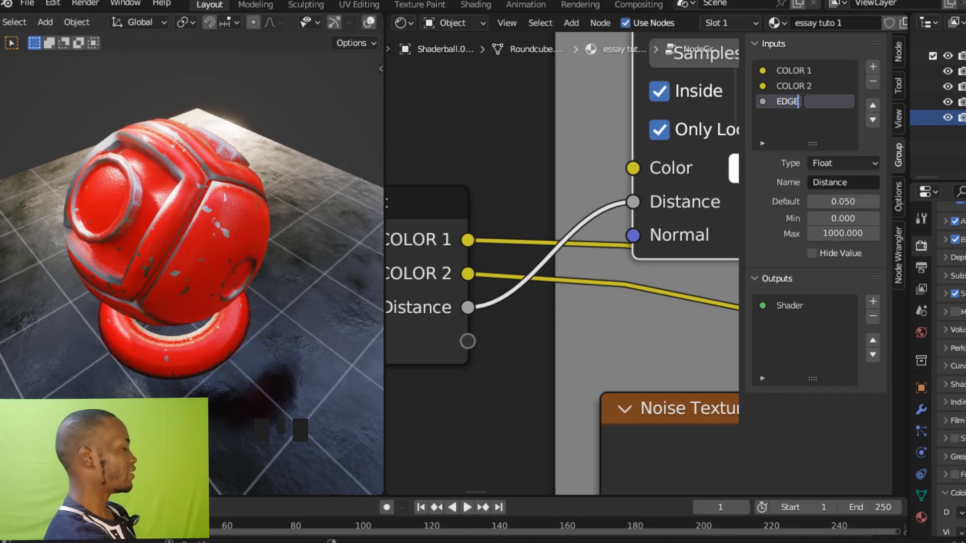
text( SIZE)
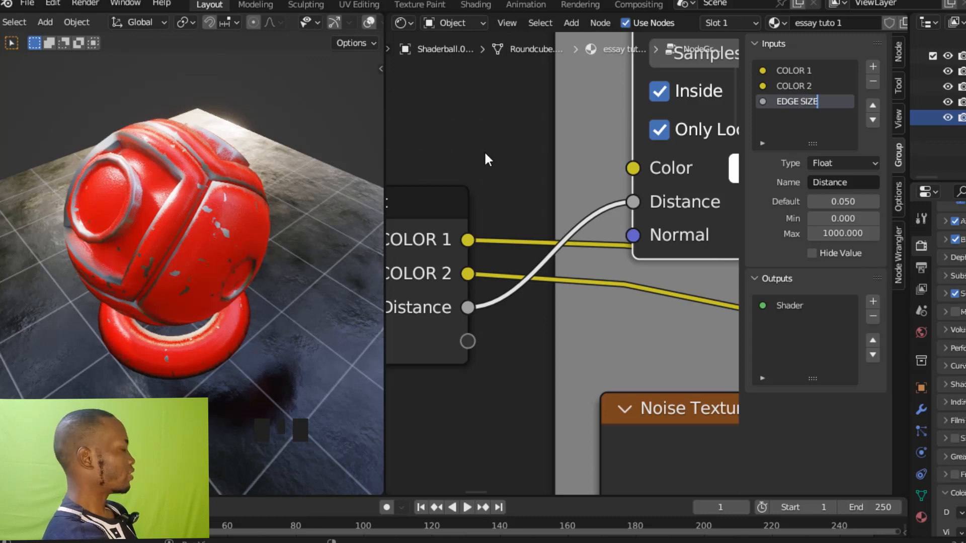
key(Return)
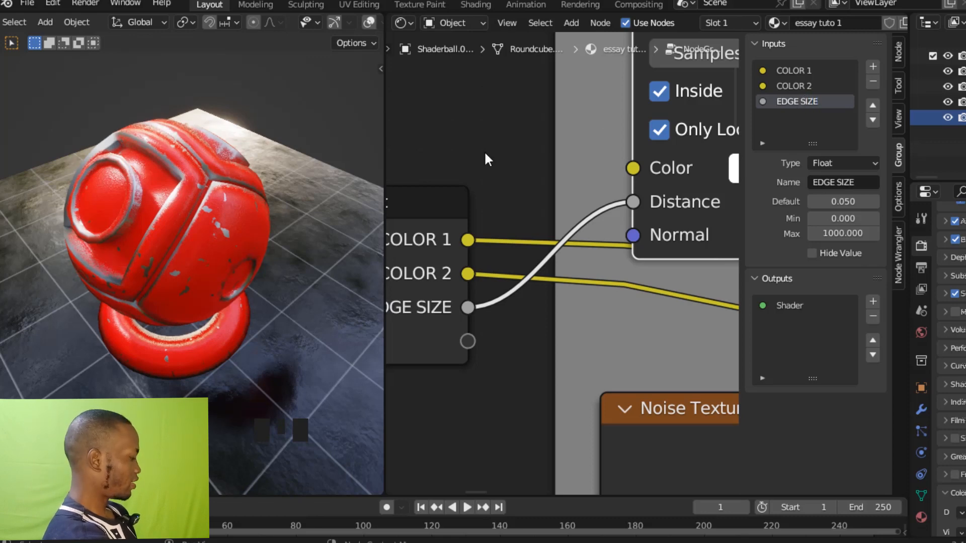
Leave the node group, try out the EDGE SIZE value on the NodeGroup node, and undo the change.
key(Tab)
ctrl+middle_drag(534, 115, 694, 362)
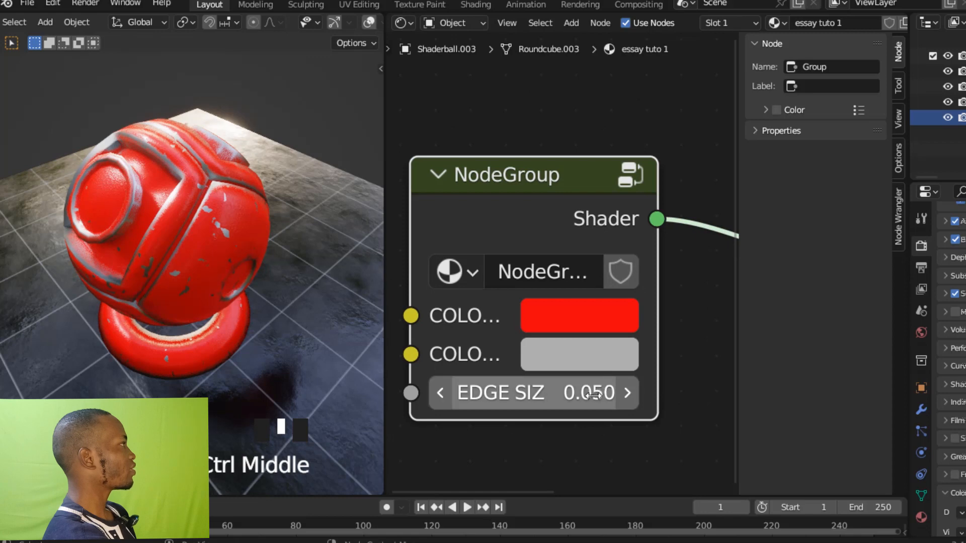
mouse_move(593, 396)
mouse_down()
mouse_move(684, 395)
mouse_move(594, 395)
mouse_up()
key(ctrl+z)
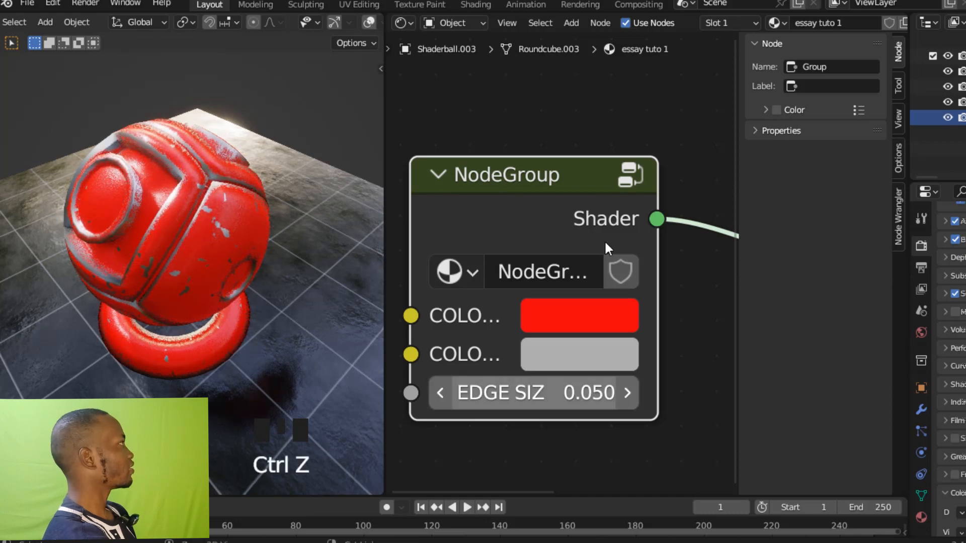
Reopen the node group and move the Group Input down from the Ambient Occlusion node towards the CRACK MASK frame.
ctrl+middle_drag(545, 107, 547, 138)
click(546, 200)
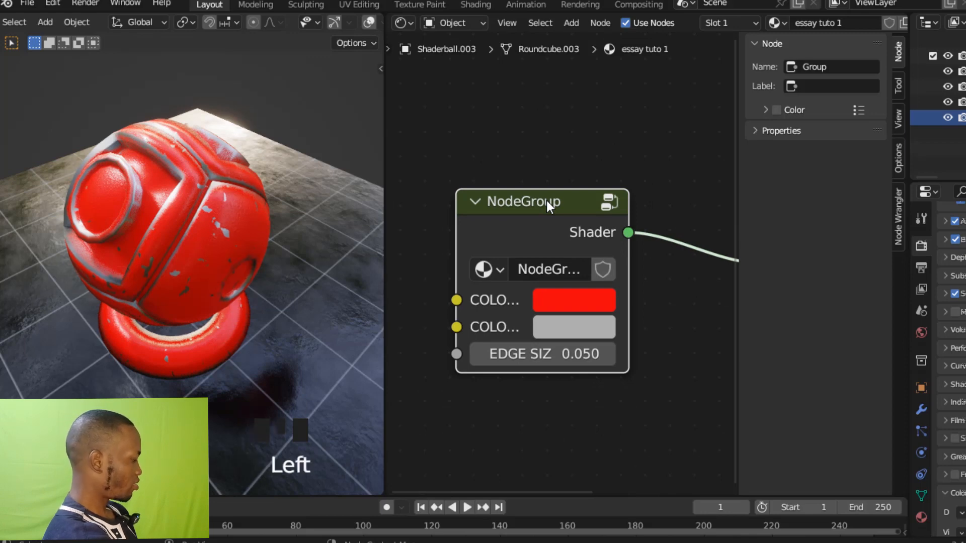
key(Tab)
ctrl+middle_drag(593, 213, 556, 349)
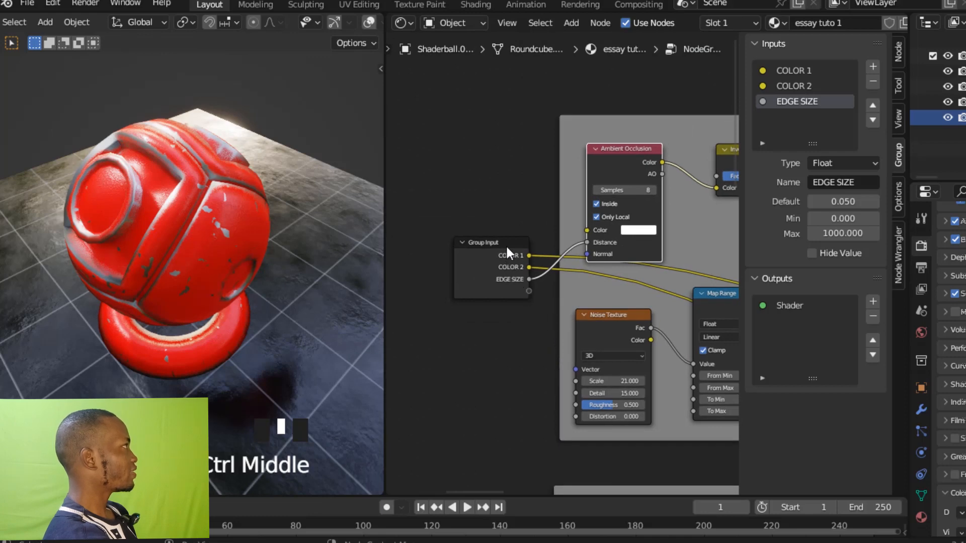
drag(506, 245, 511, 418)
ctrl+middle_drag(513, 394, 513, 152)
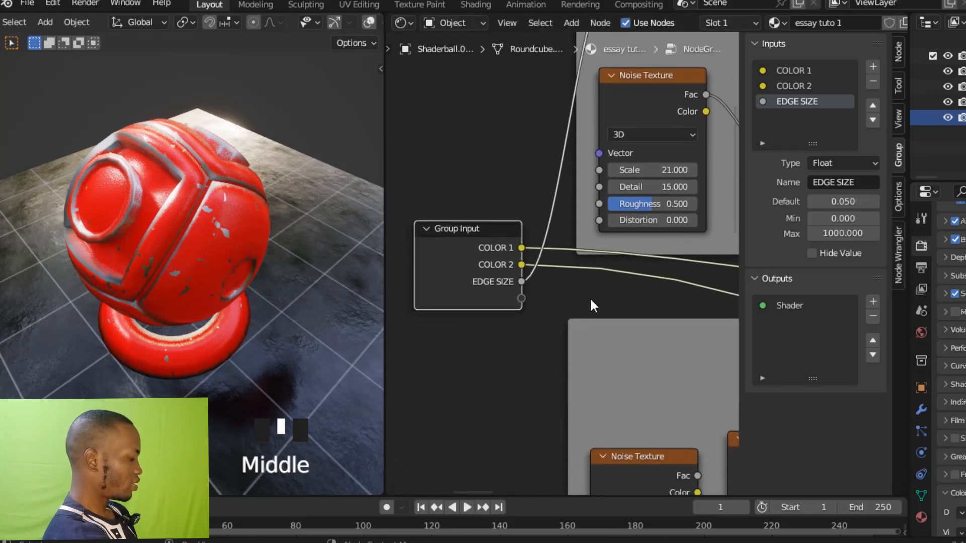
Place the Group Input beside the CRACK MASK frame, link the Voronoi Texture's Scale to a new group input, and save the file.
key(n)
ctrl+middle_drag(602, 321, 588, 305)
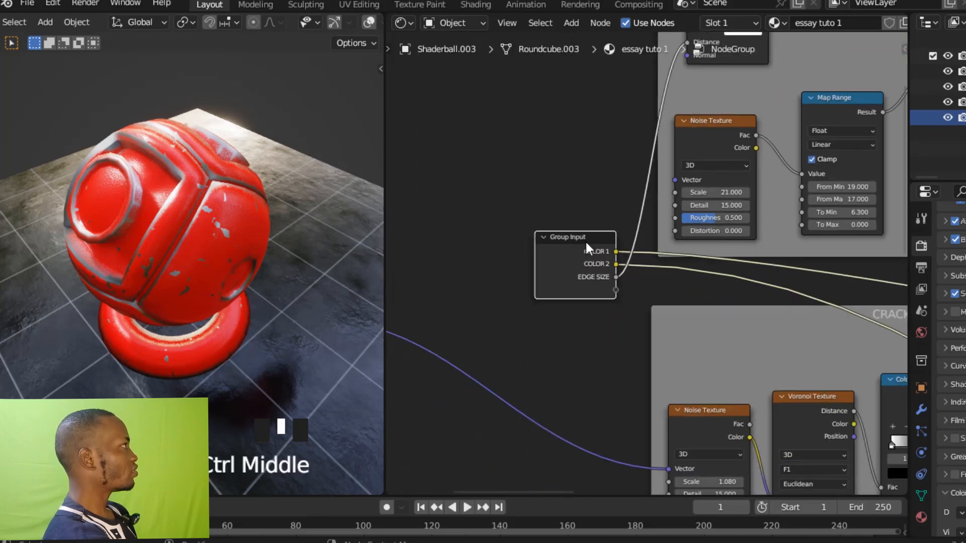
drag(586, 242, 581, 393)
shift+middle_drag(631, 360, 563, 212)
mouse_move(585, 252)
ctrl+middle_down()
mouse_move(597, 270)
mouse_move(589, 264)
ctrl+middle_up()
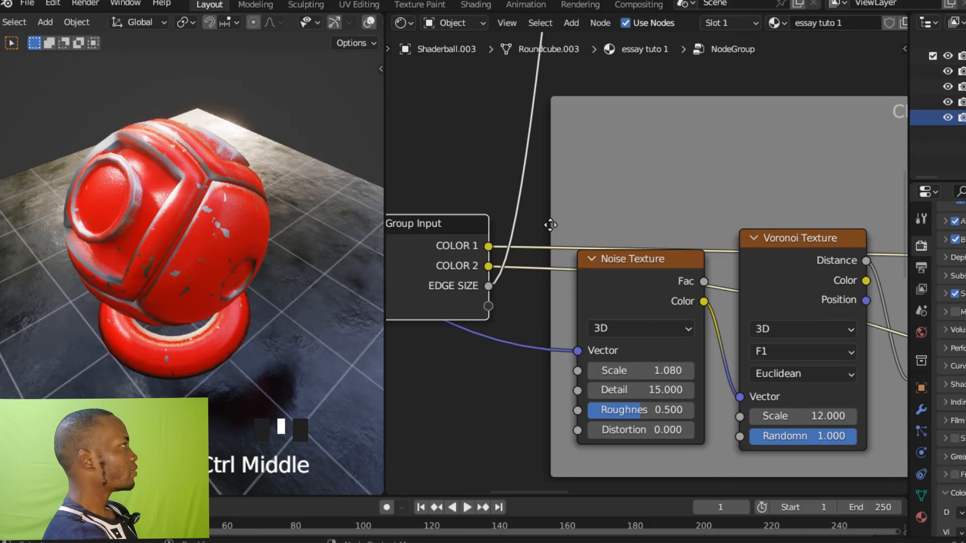
drag(464, 237, 465, 365)
drag(738, 415, 490, 434)
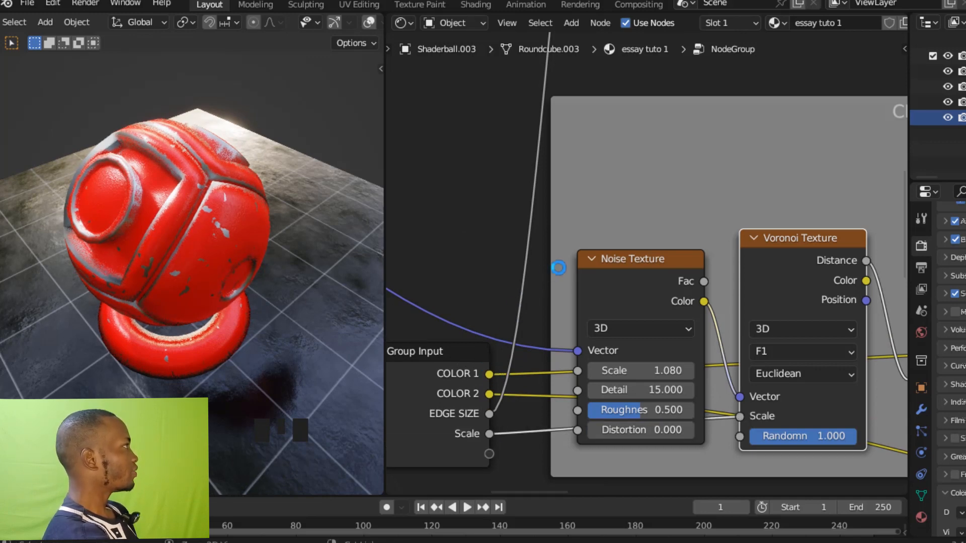
key(ctrl+s)
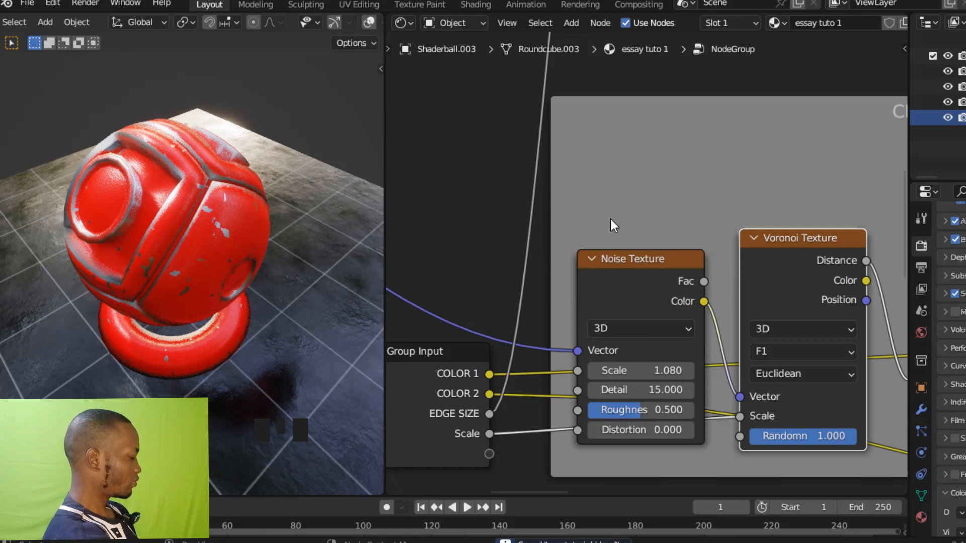
Rename the exposed Scale group input as CRACKS SCALE.
key(n)
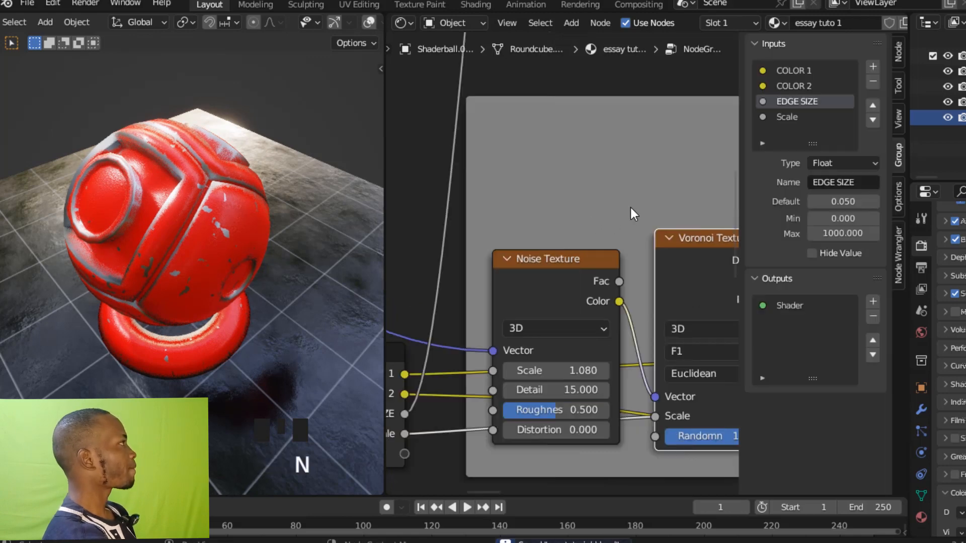
click(796, 117)
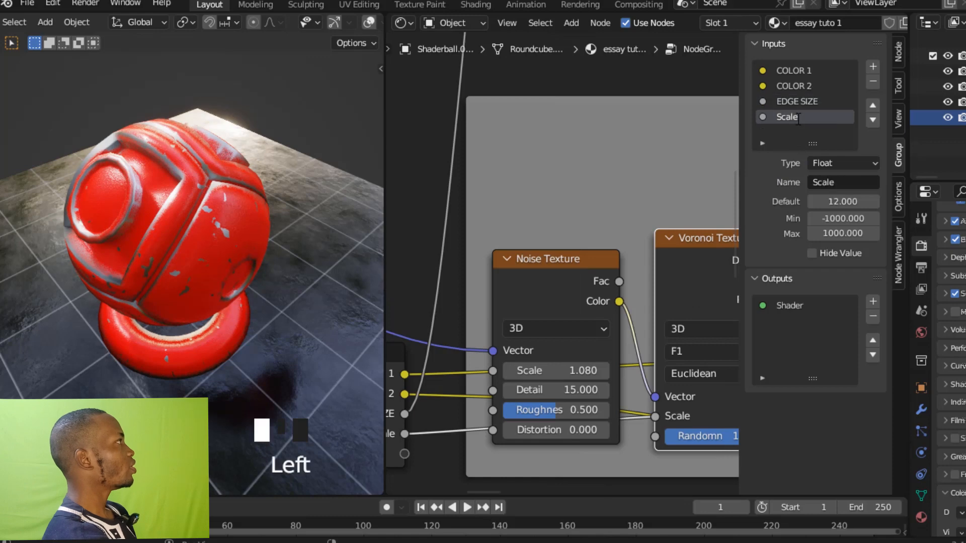
double_click(796, 117)
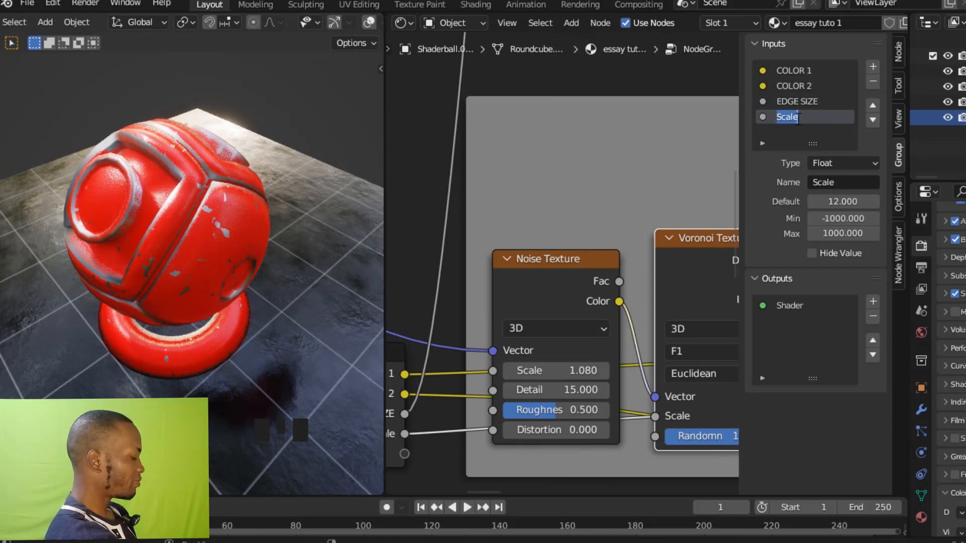
text(CRA)
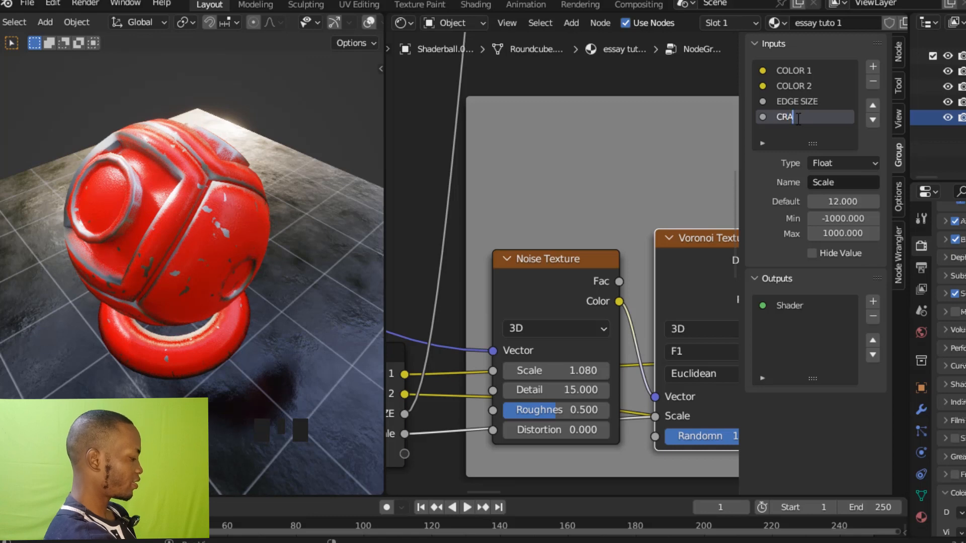
text(CKS SCAL)
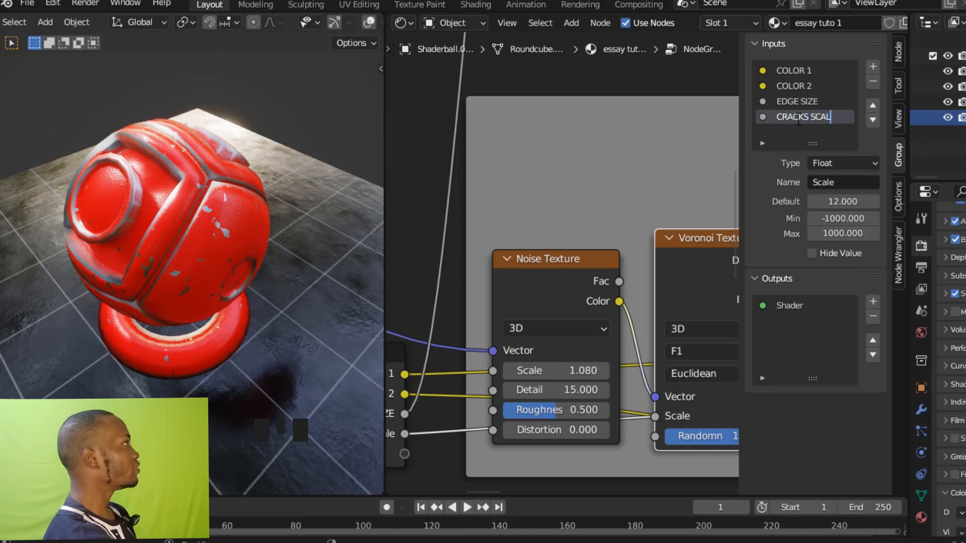
text(E)
key(Return)
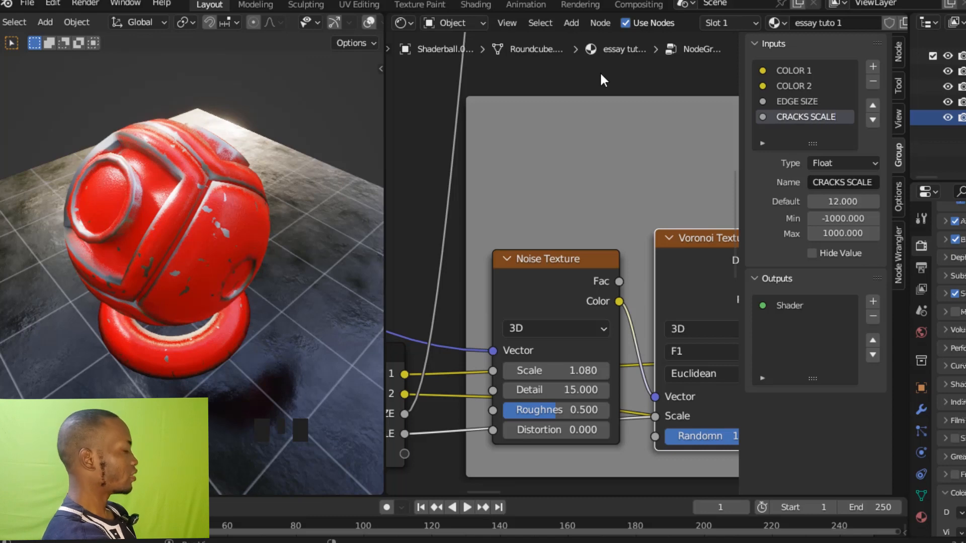
key(n)
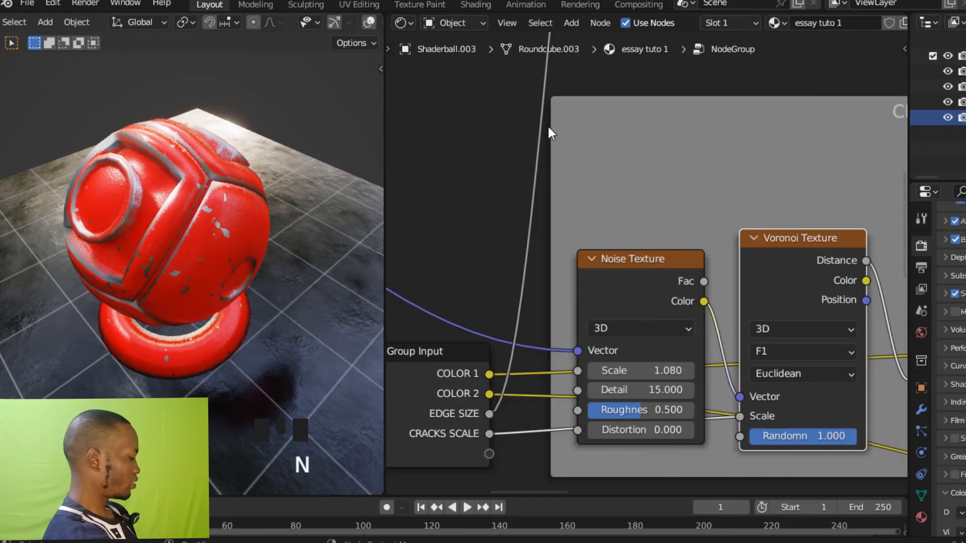
Leave the node group, try a CRACKS SCALE value of 11.5 on the NodeGroup node, and undo the change.
key(Tab)
ctrl+middle_drag(539, 191, 578, 101)
ctrl+middle_drag(548, 174, 555, 126)
middle_click(534, 134)
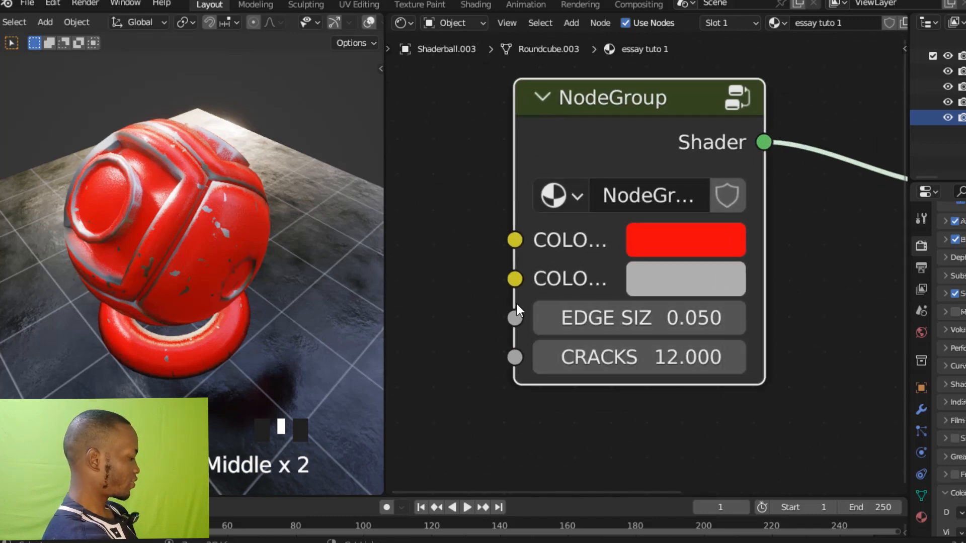
click(672, 365)
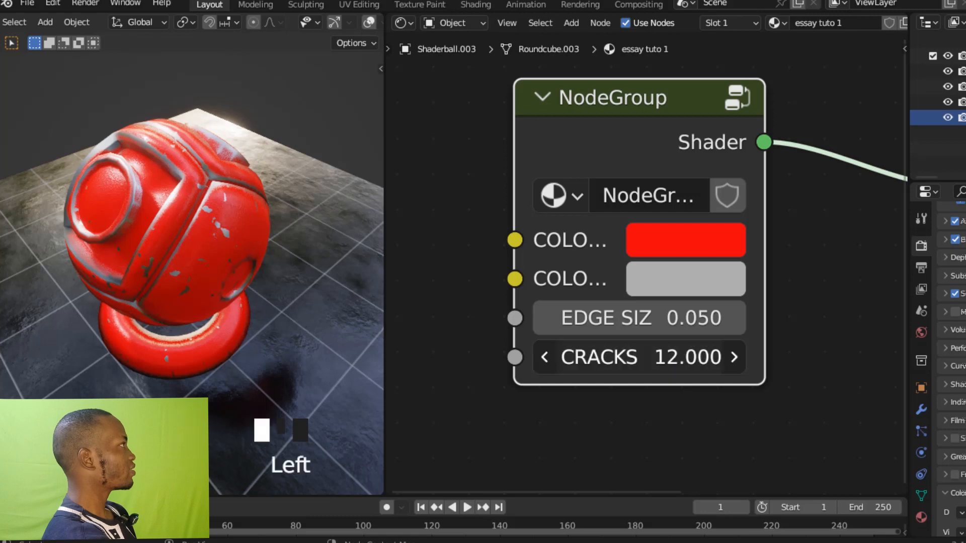
drag(671, 365, 646, 366)
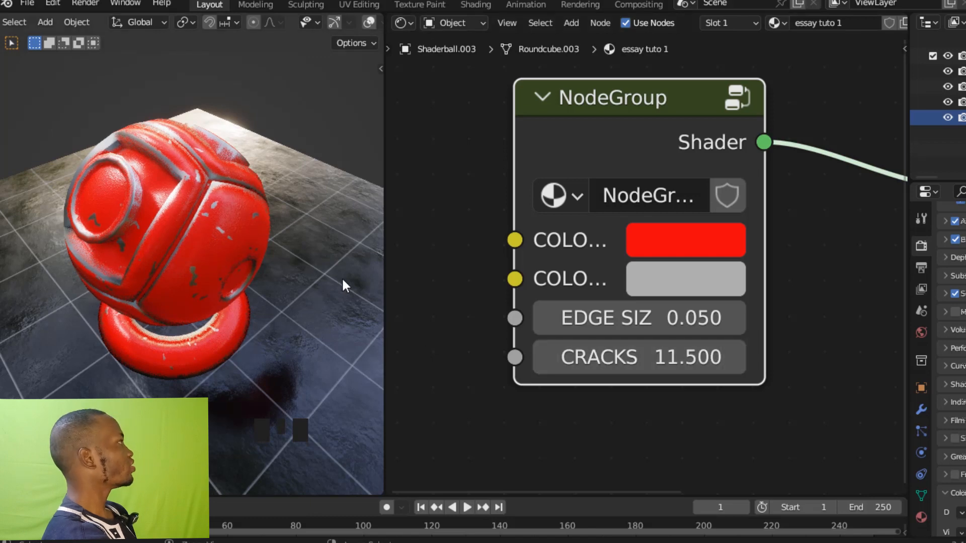
key(ctrl+z)
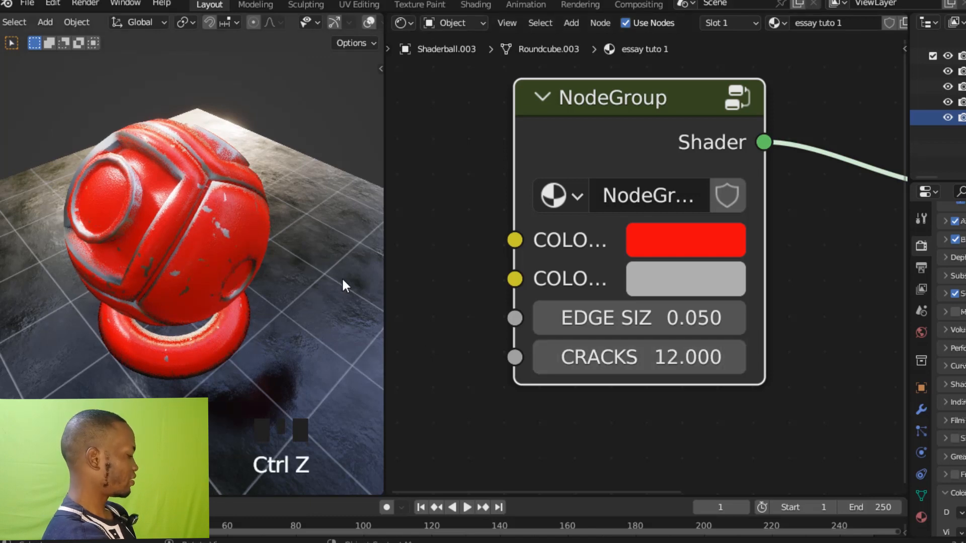
Reopen the node group and link the Noise Texture's Scale in the CRACK MASK frame to a new group input.
key(Tab)
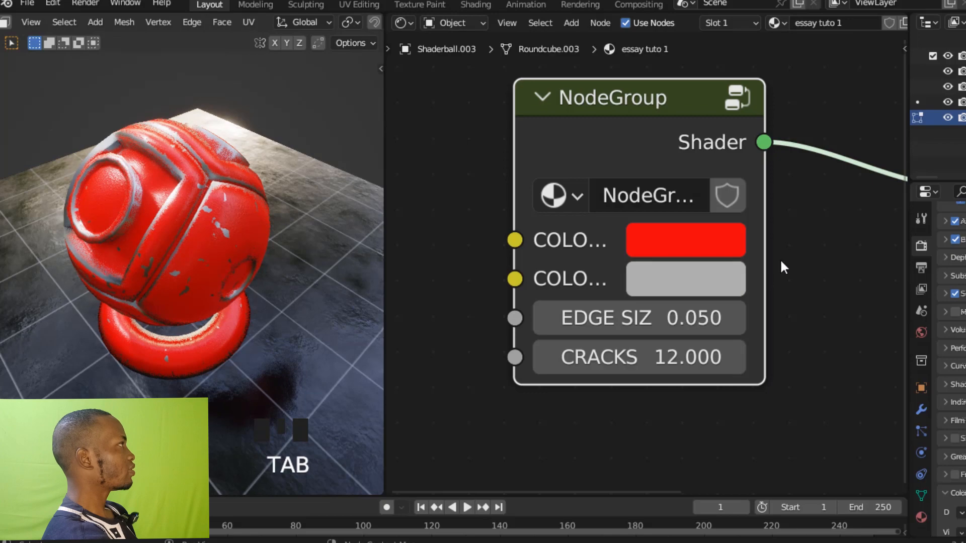
ctrl+middle_drag(779, 259, 780, 321)
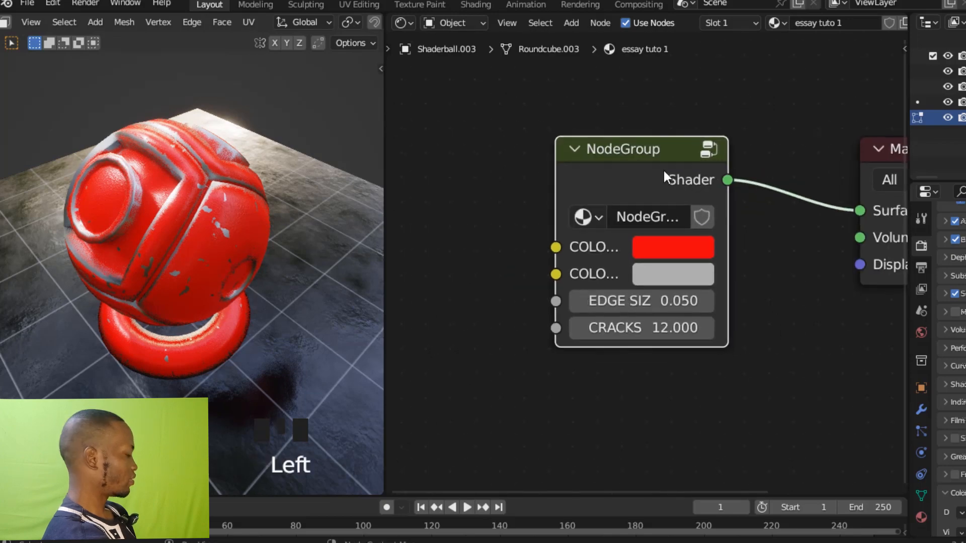
key(Tab)
mouse_move(662, 176)
ctrl+middle_down()
mouse_move(681, 144)
mouse_move(673, 189)
ctrl+middle_up()
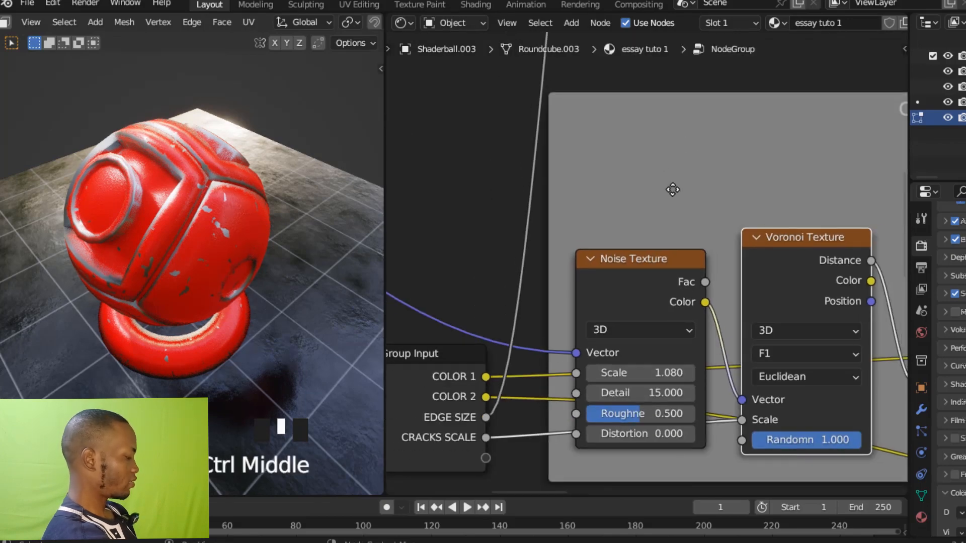
key(n)
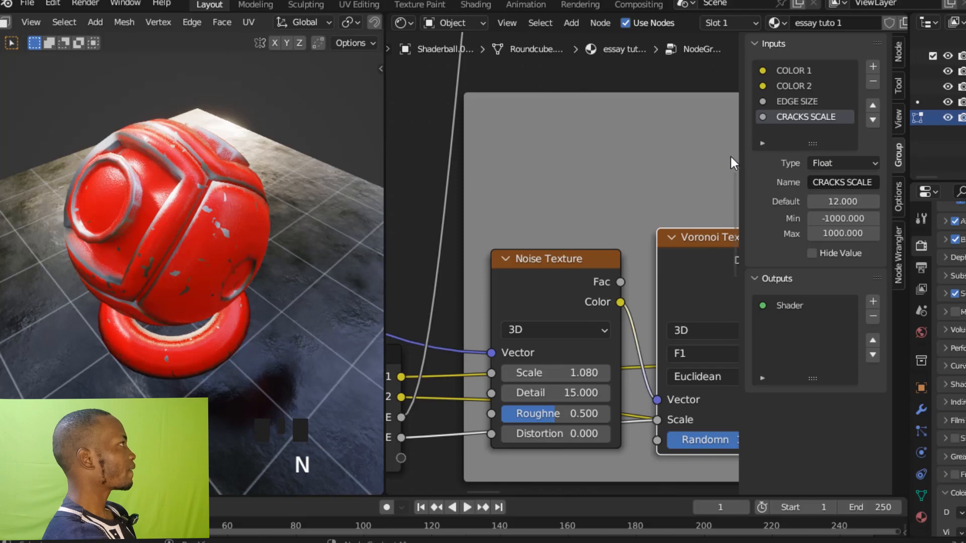
key(n)
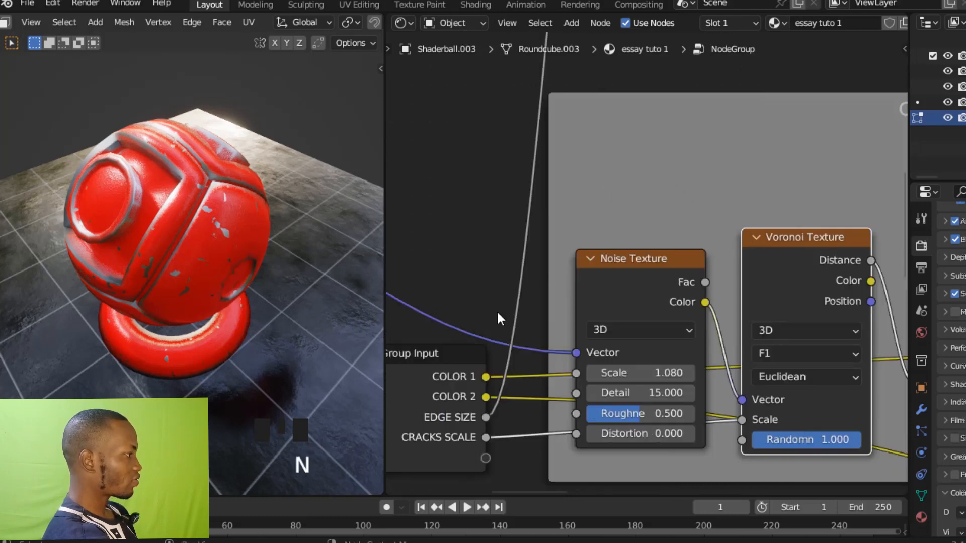
ctrl+middle_drag(496, 309, 518, 317)
drag(466, 369, 468, 381)
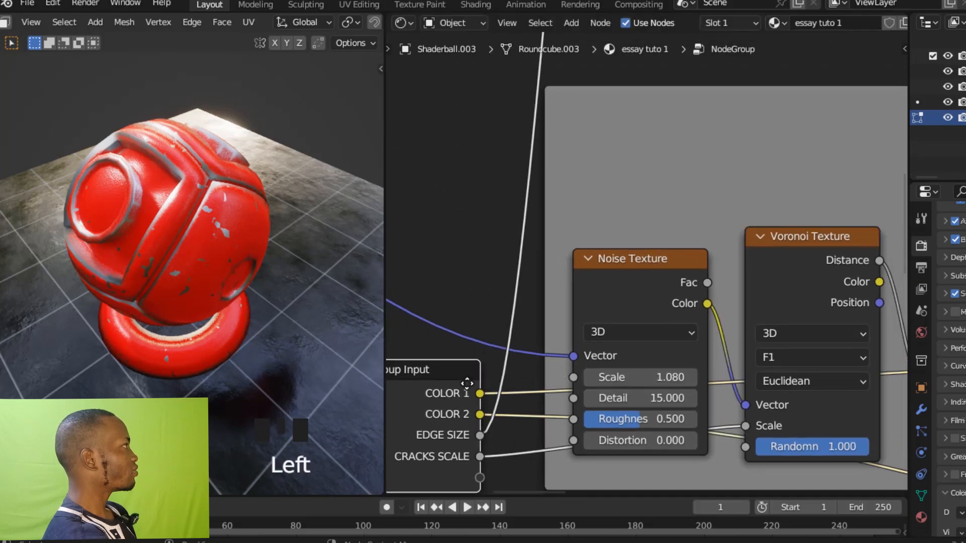
ctrl+middle_drag(467, 381, 560, 266)
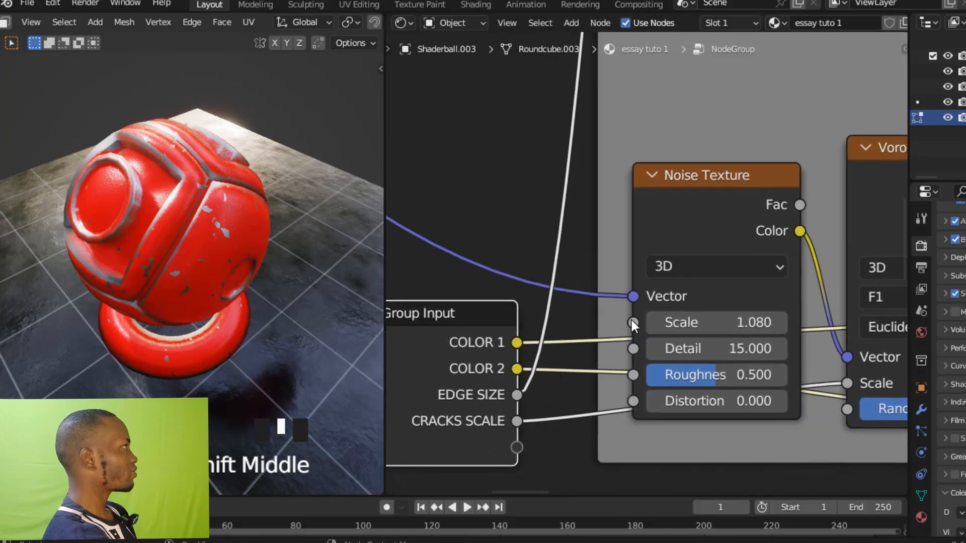
drag(631, 322, 532, 441)
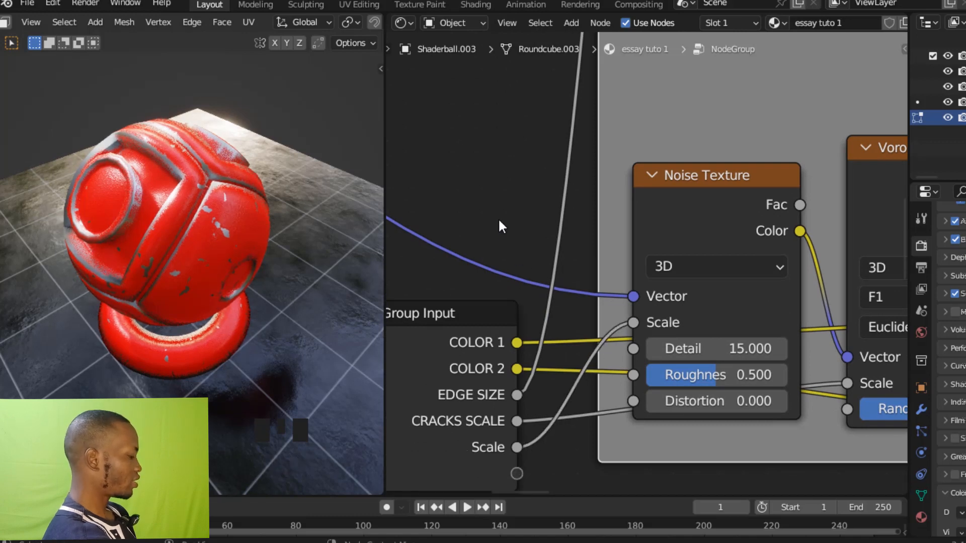
Rename the newly exposed Scale group input as CRACK RANDOM.
key(n)
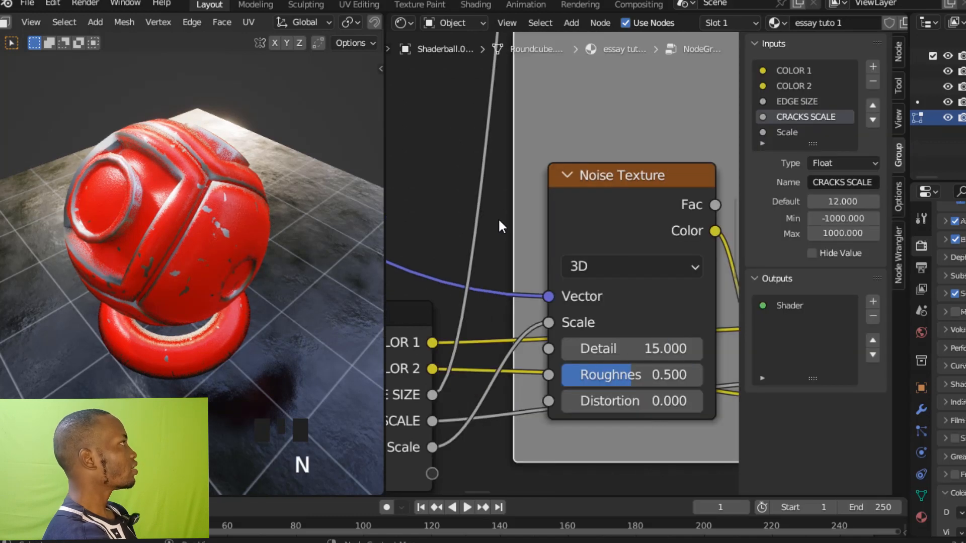
triple_click(795, 131)
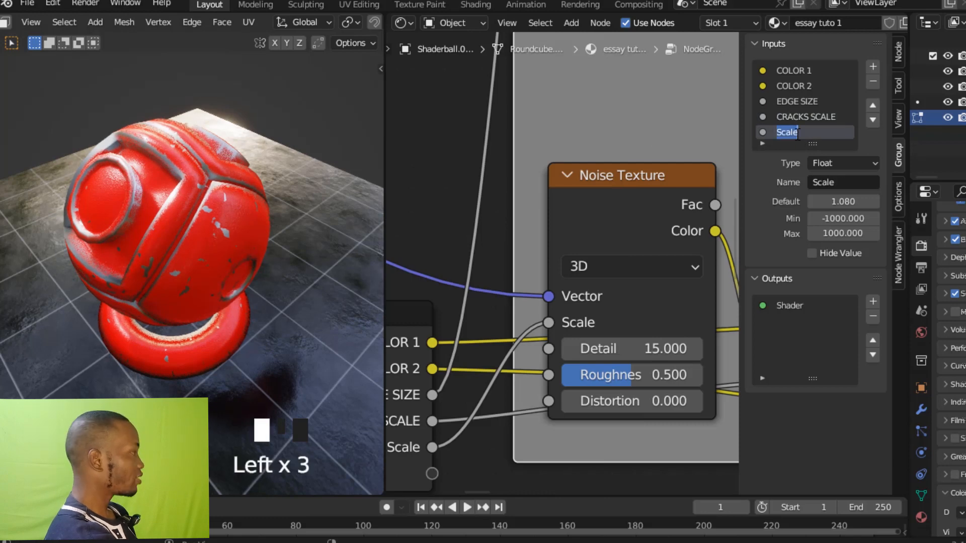
text(CRACK RANDOM)
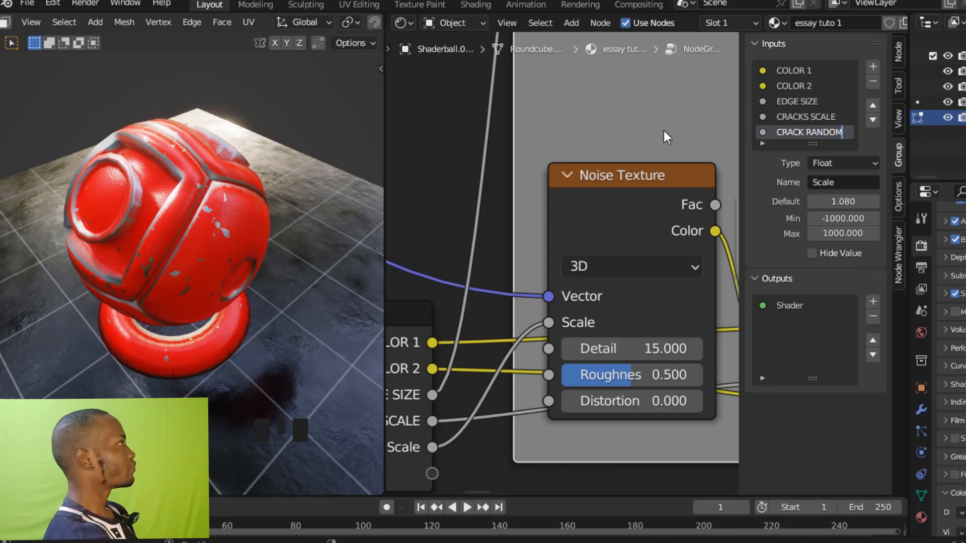
key(Return)
key(n)
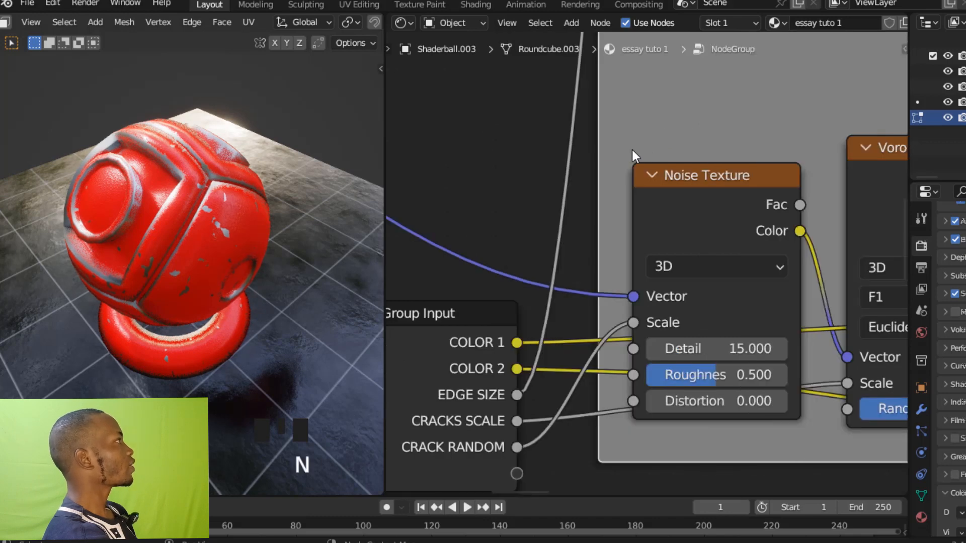
Leave the node group, move the Material Output closer to the NodeGroup node, and save the file.
ctrl+middle_drag(662, 271, 670, 345)
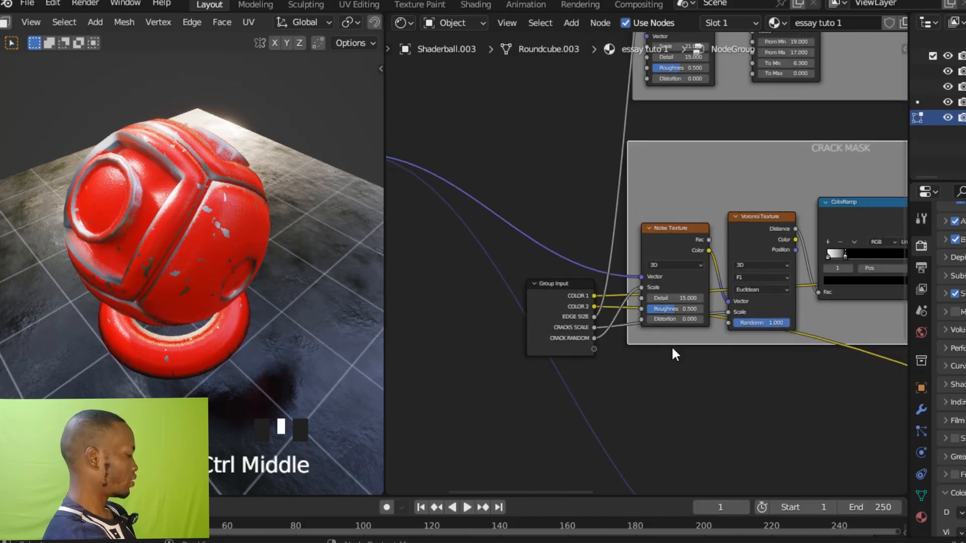
key(Tab)
ctrl+middle_drag(641, 236, 787, 153)
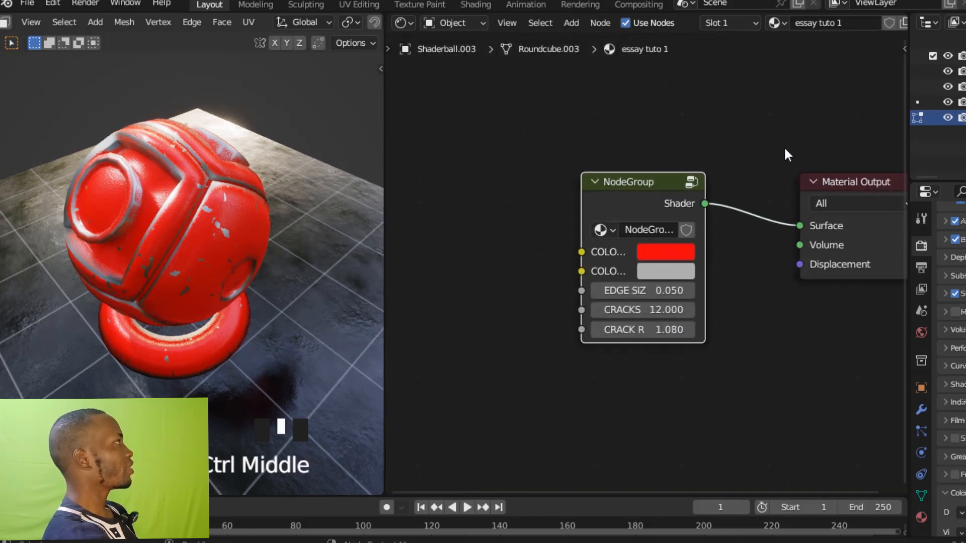
click(800, 188)
drag(799, 188, 748, 193)
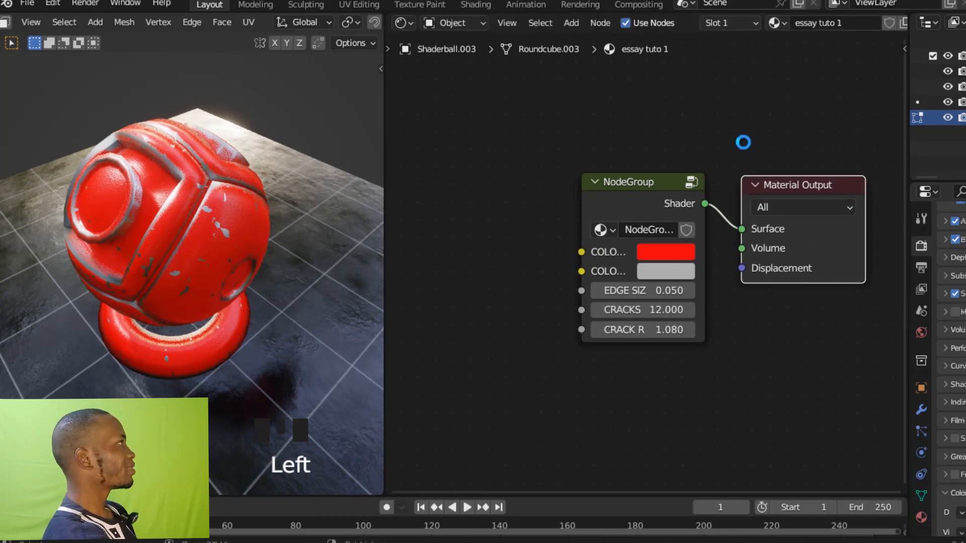
ctrl+middle_drag(740, 146, 716, 142)
ctrl+middle_drag(717, 143, 721, 97)
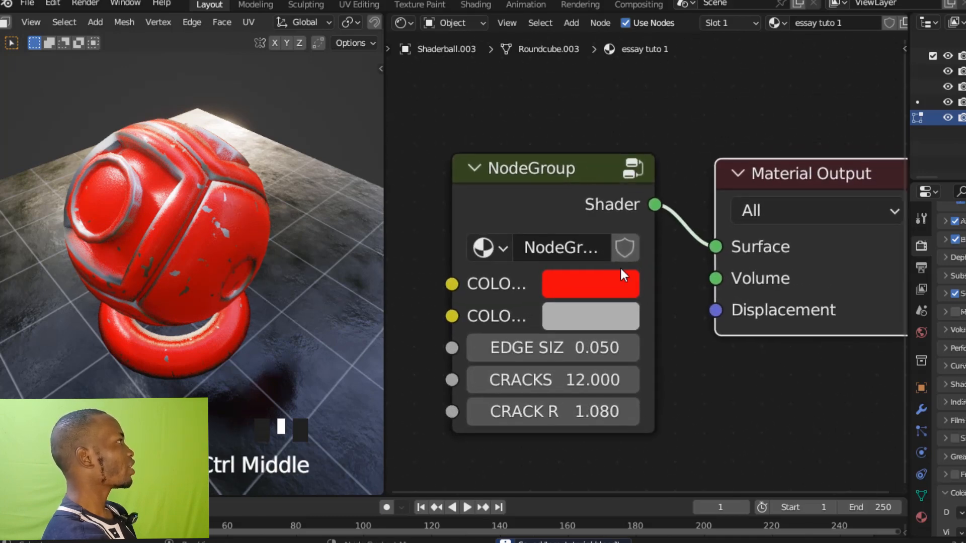
Change the first colour input of the NodeGroup node to a light orange, hex E7AB6C.
click(614, 279)
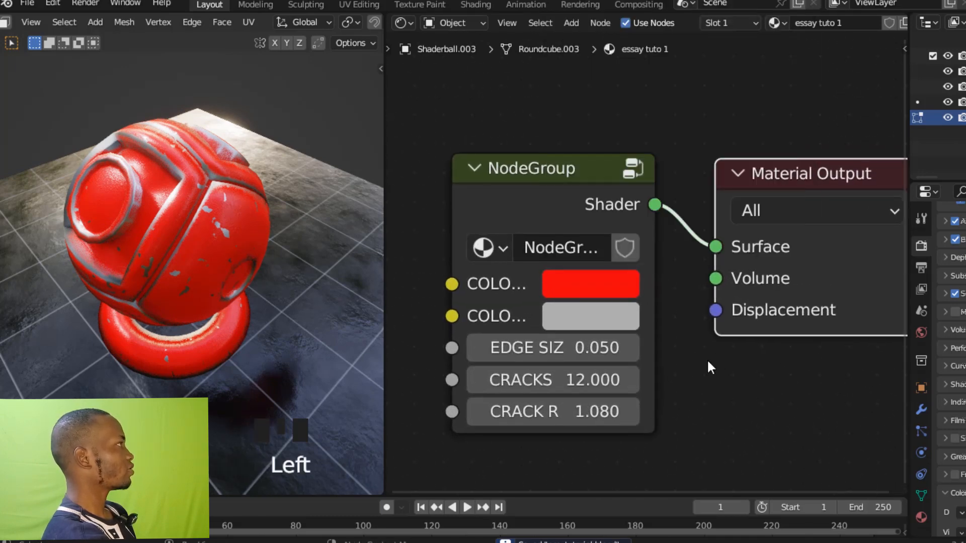
ctrl+middle_drag(664, 383, 684, 368)
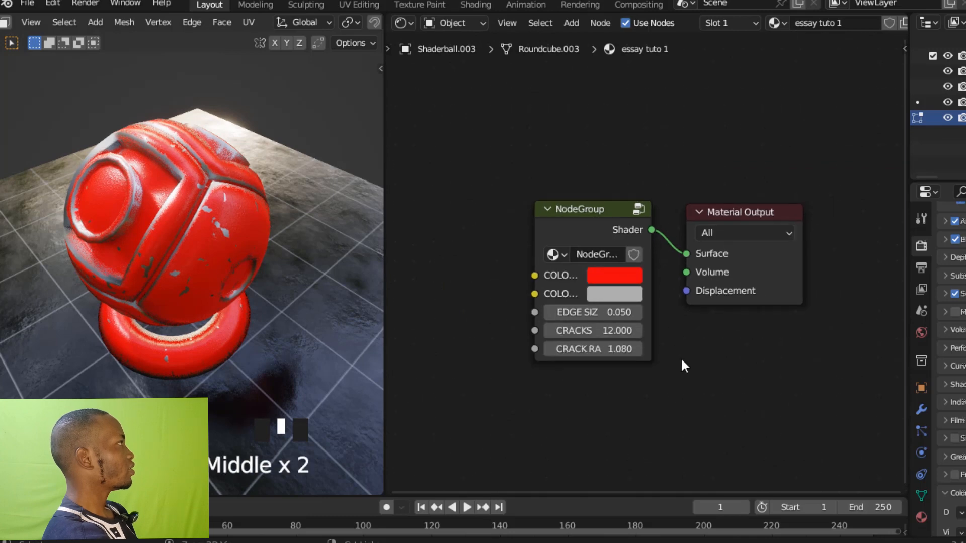
click(612, 279)
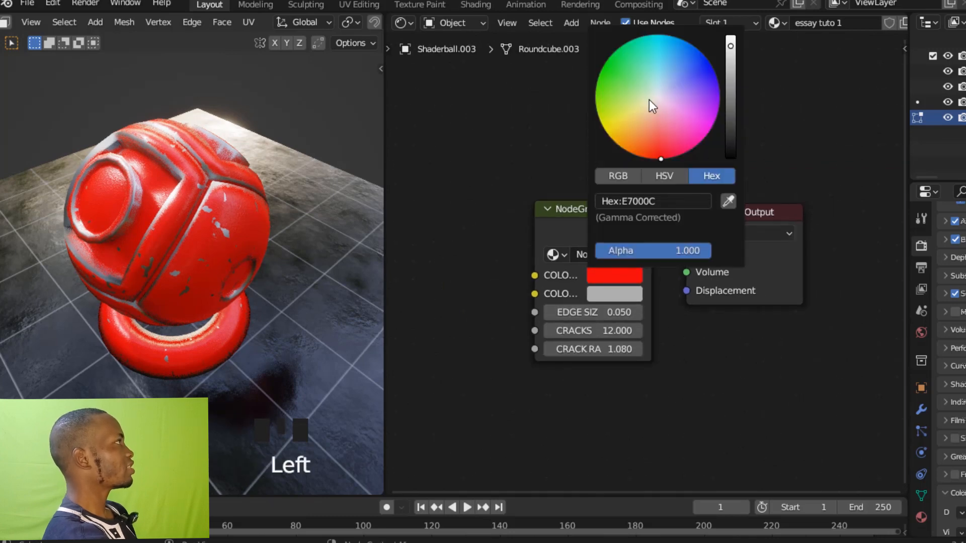
mouse_move(648, 102)
mouse_down()
mouse_move(681, 90)
mouse_move(678, 74)
mouse_move(640, 125)
mouse_up()
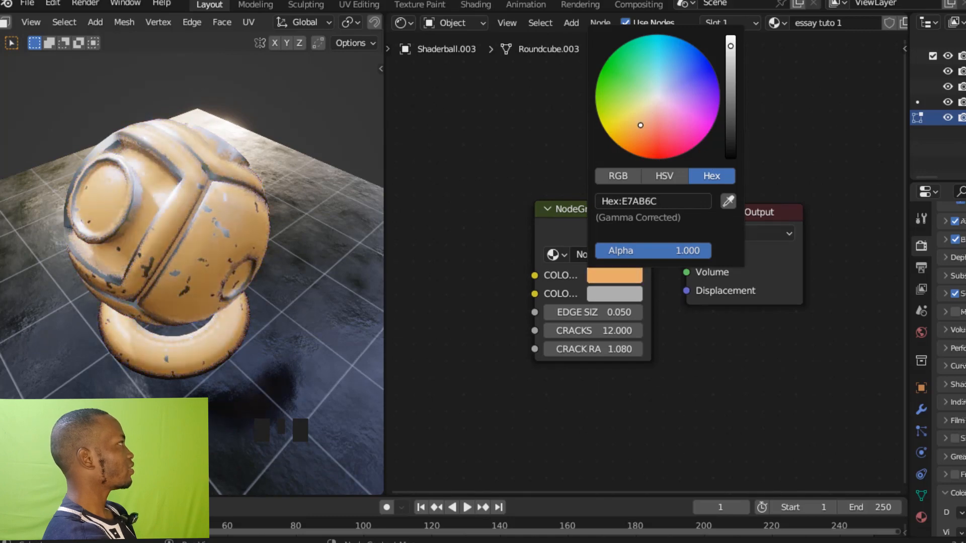
click(474, 317)
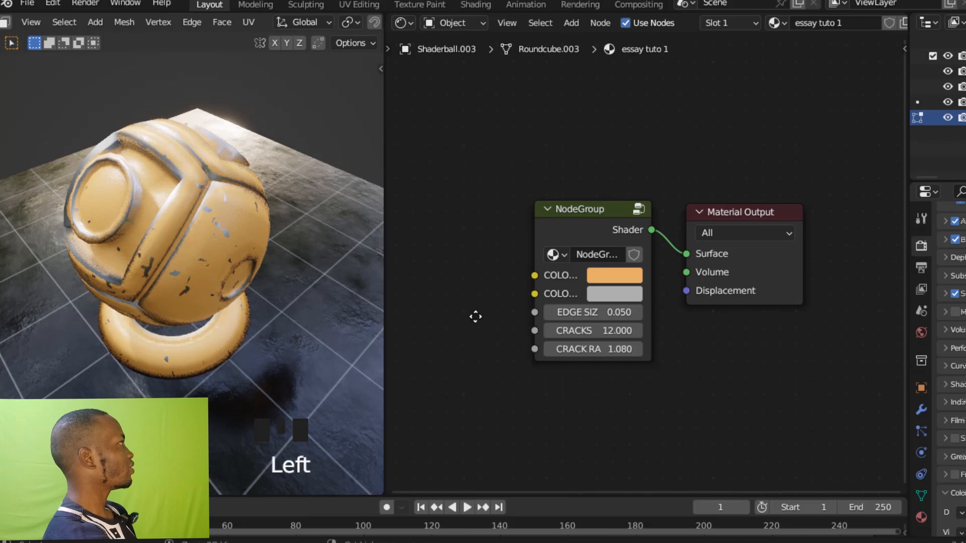
Raise the EDGE SIZE value on the NodeGroup node to 0.450.
ctrl+middle_drag(475, 316, 480, 296)
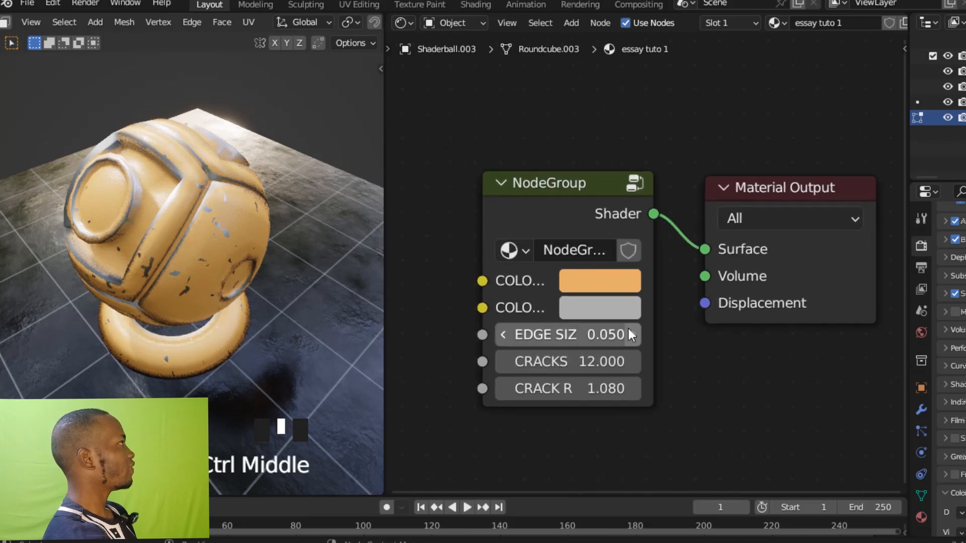
click(586, 335)
drag(586, 335, 636, 335)
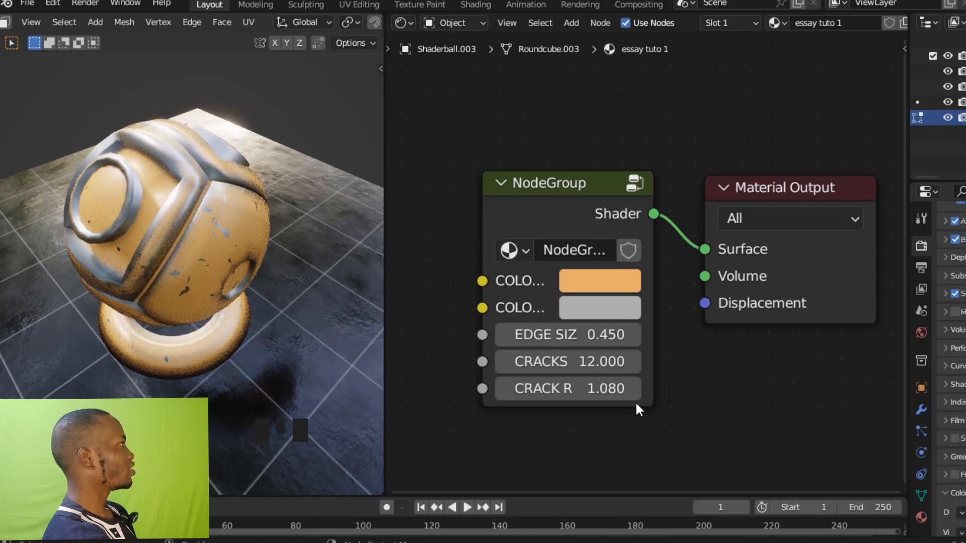
Raise the CRACK RANDOM value on the NodeGroup node to 2.680 and inspect the shader ball from another side.
click(666, 384)
ctrl+middle_drag(666, 384, 671, 376)
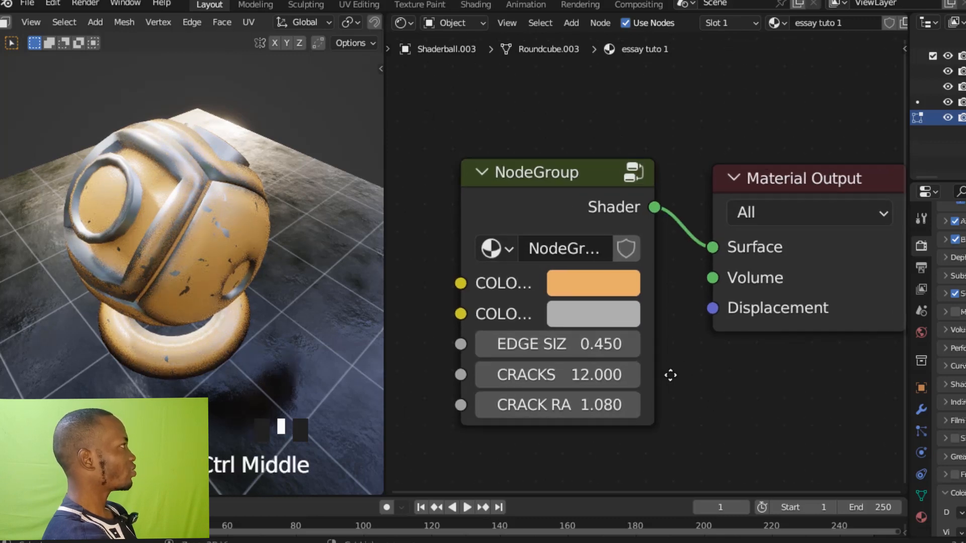
click(602, 404)
drag(602, 404, 694, 396)
click(717, 386)
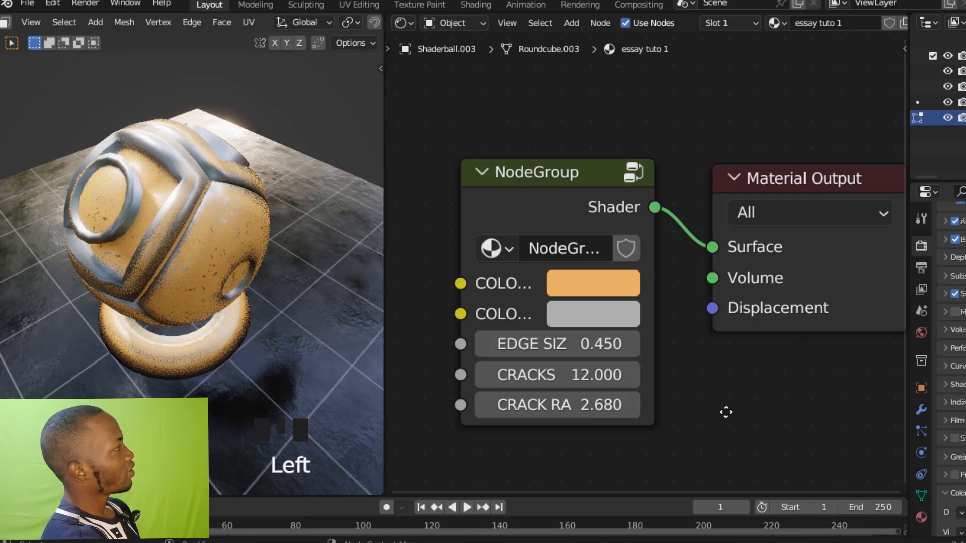
ctrl+middle_drag(725, 412, 726, 416)
middle_drag(341, 321, 114, 352)
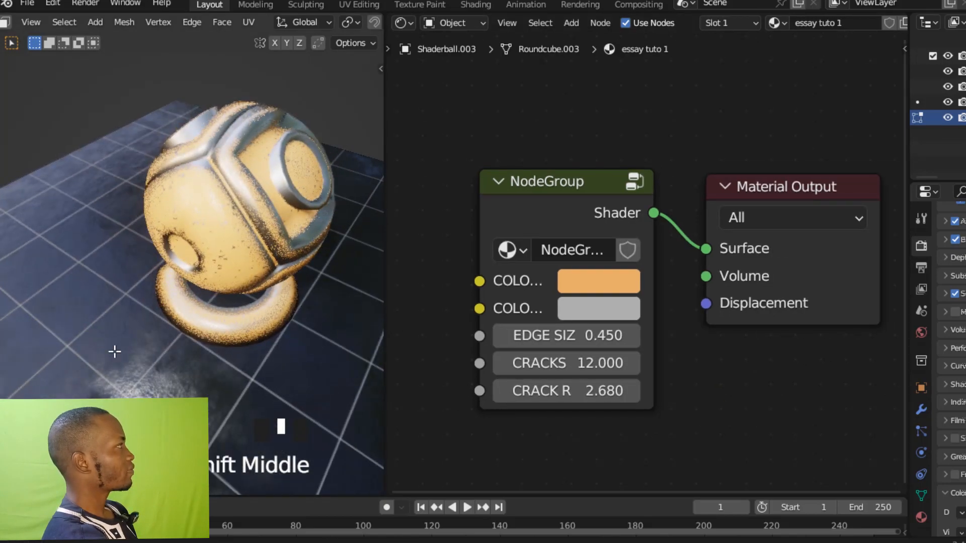